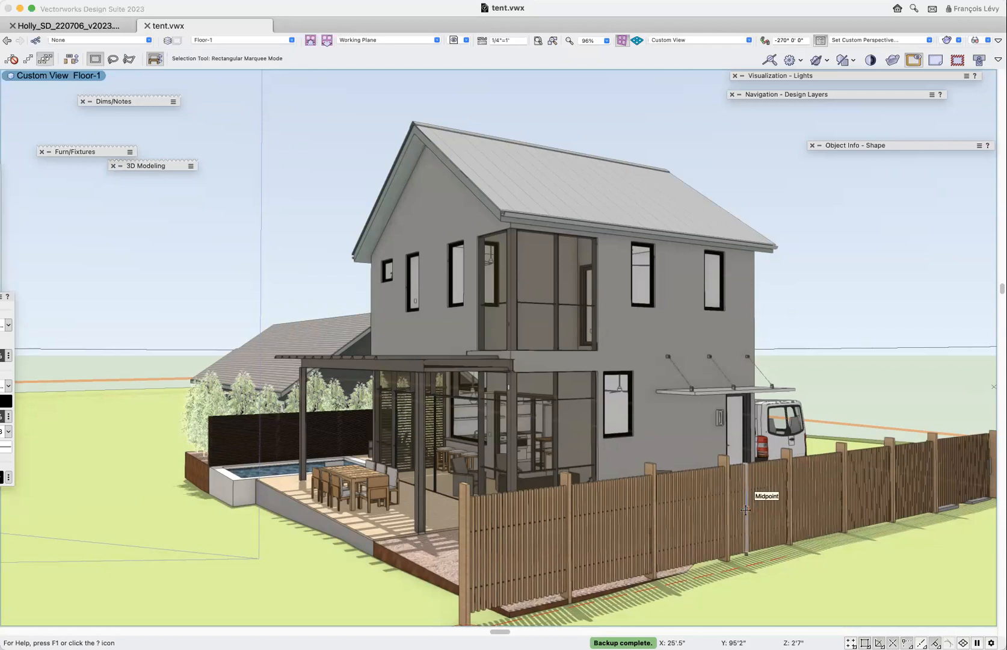
- Examine the 3D model with the Flyover tool, from the two-storey house and pool deck round to the front of the single-storey house
key(shift+c)
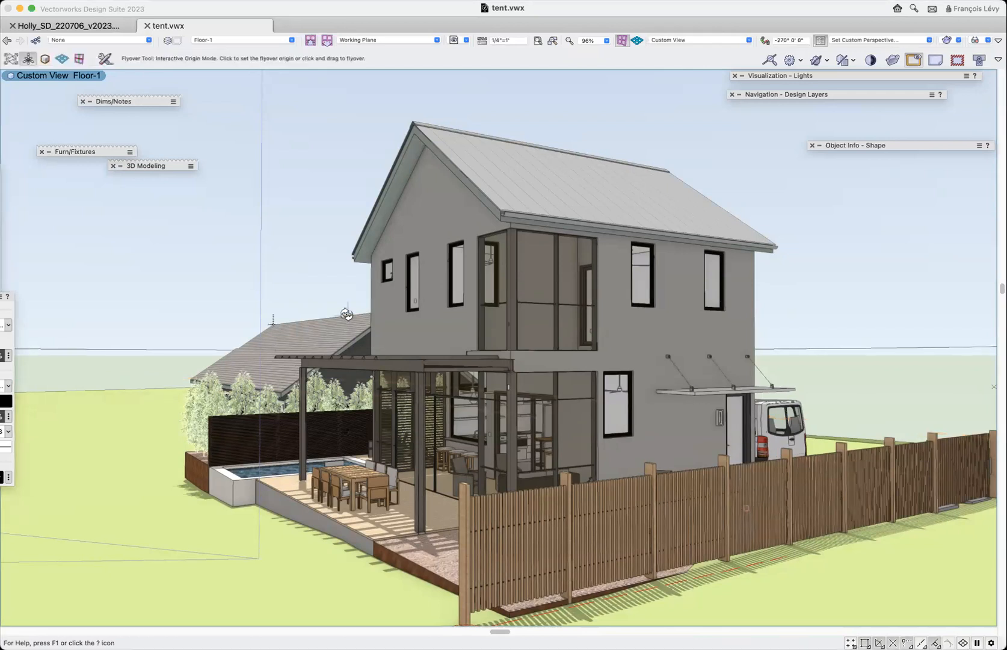
drag(298, 338, 609, 415)
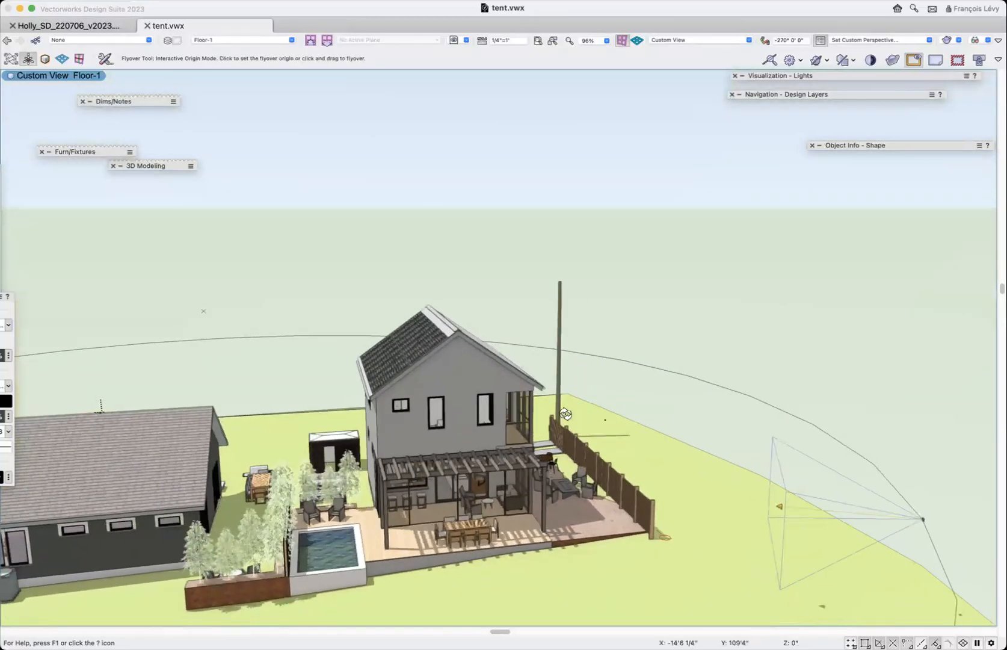
drag(328, 445, 318, 435)
scroll(319, 434, left, 4)
scroll(318, 434, down, 4)
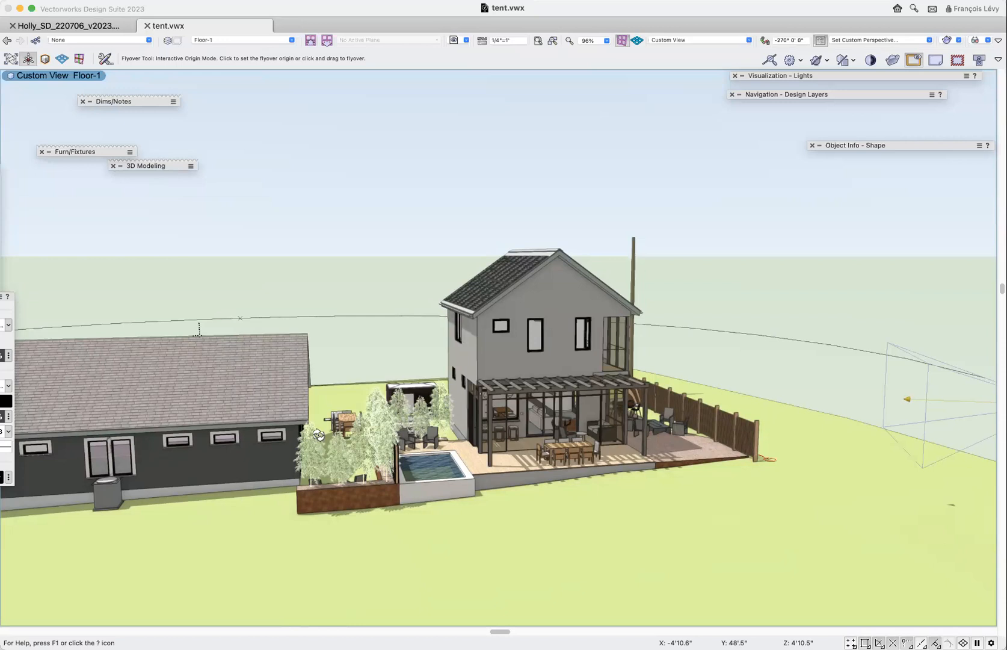
scroll(318, 435, left, 5)
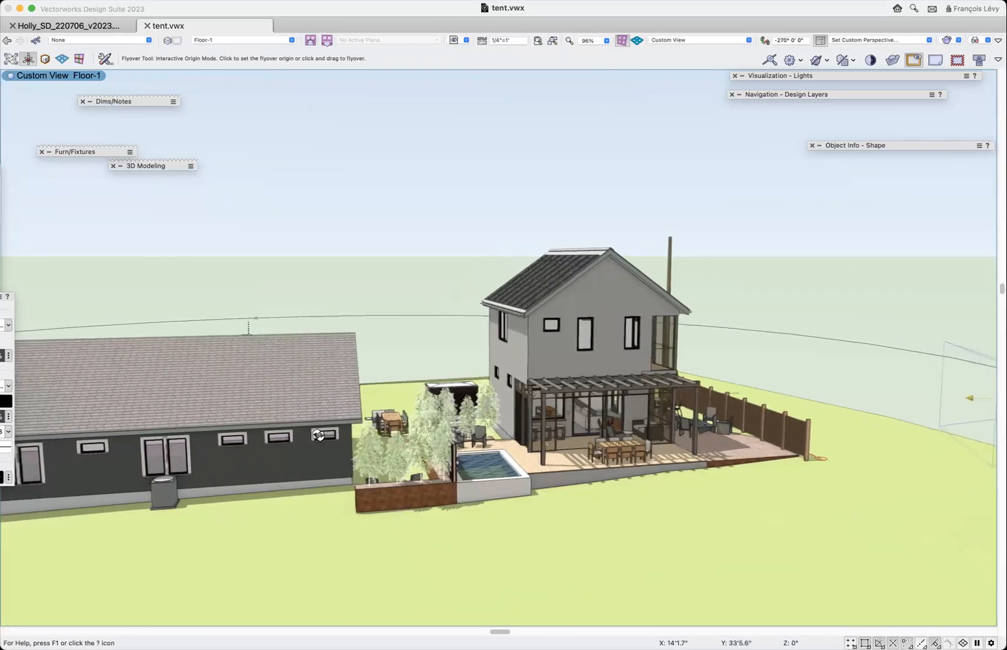
scroll(318, 435, left, 3)
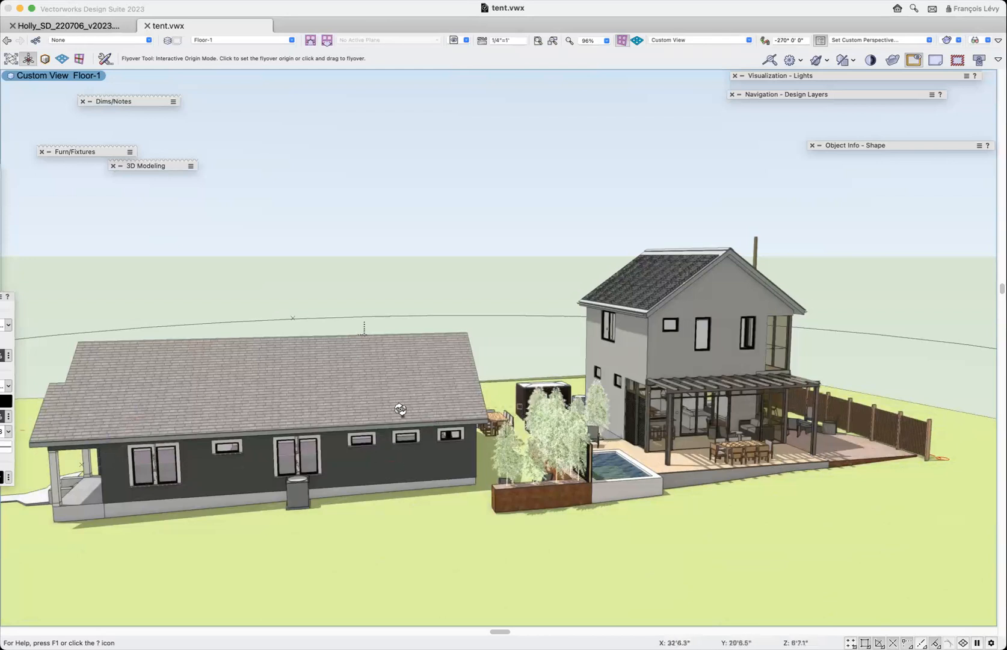
drag(253, 461, 562, 471)
drag(575, 461, 553, 415)
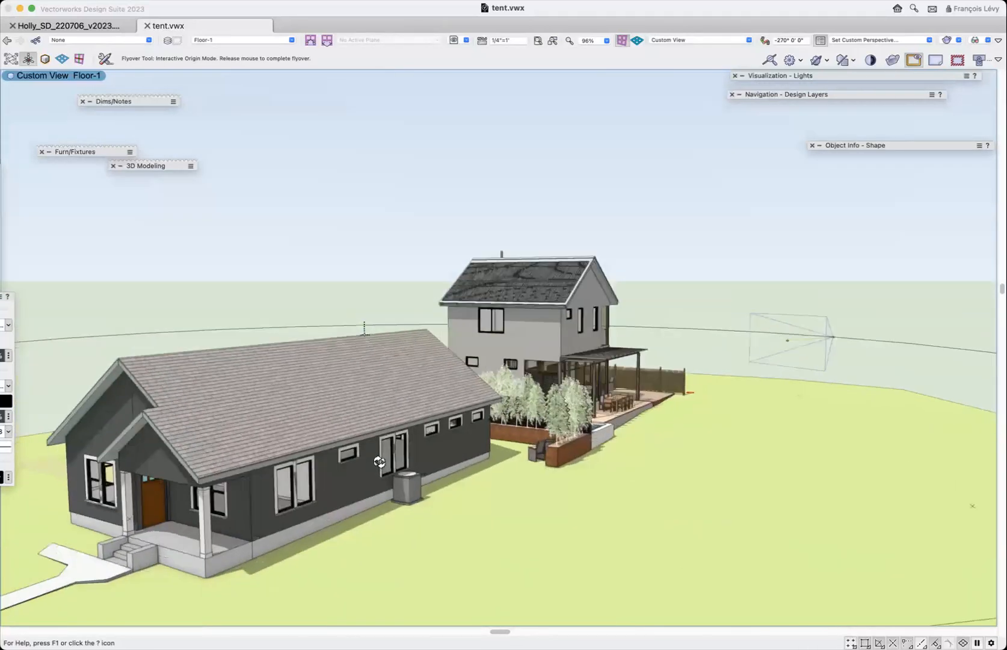
- Recall the saved view "2 aerial" and examine the whole lot from above and from the opposite long side
click(457, 40)
click(494, 124)
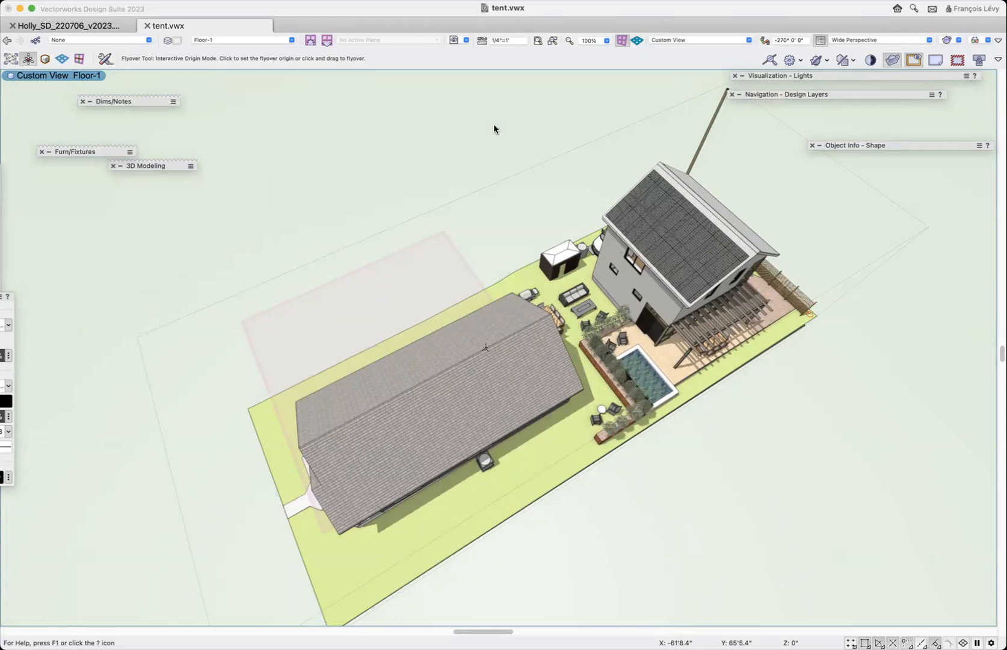
drag(419, 383, 643, 365)
drag(685, 502, 711, 433)
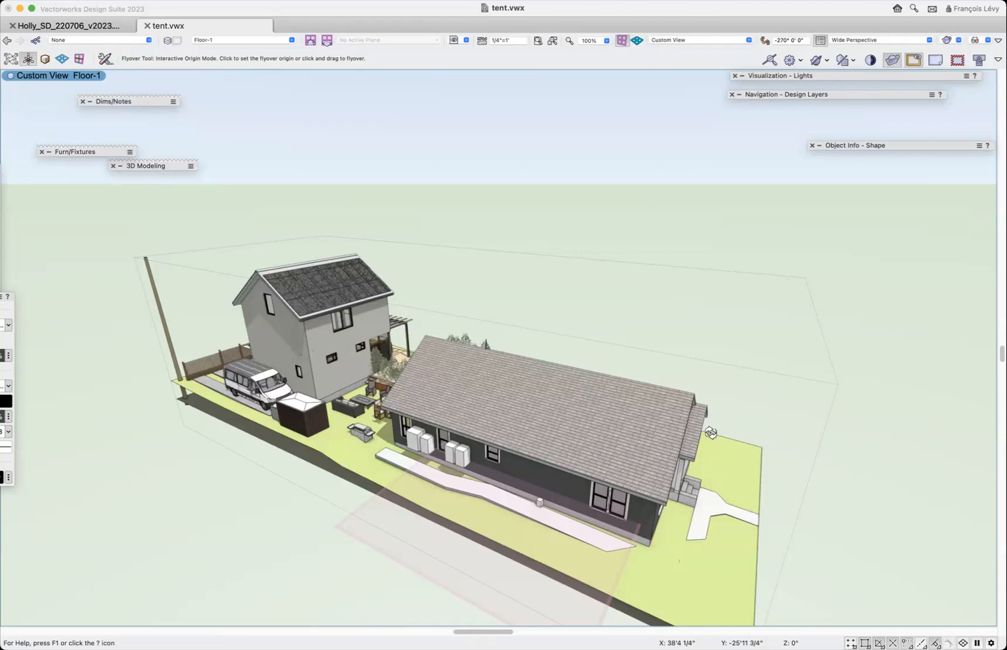
drag(704, 447, 682, 442)
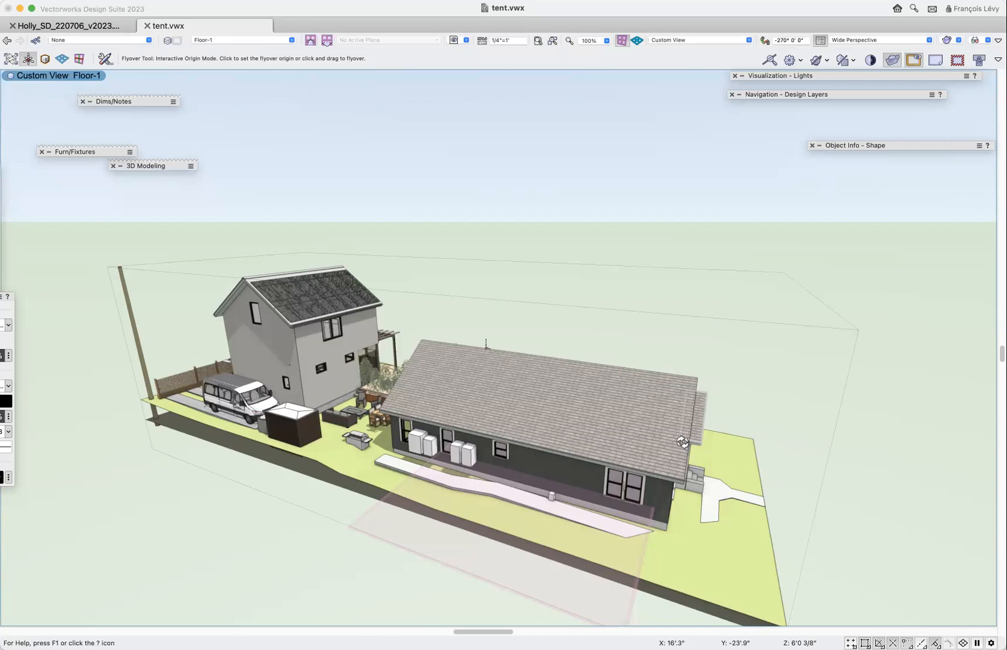
- Recall the saved view "3 site" and examine the site plan, focusing on the street-side property line
click(466, 40)
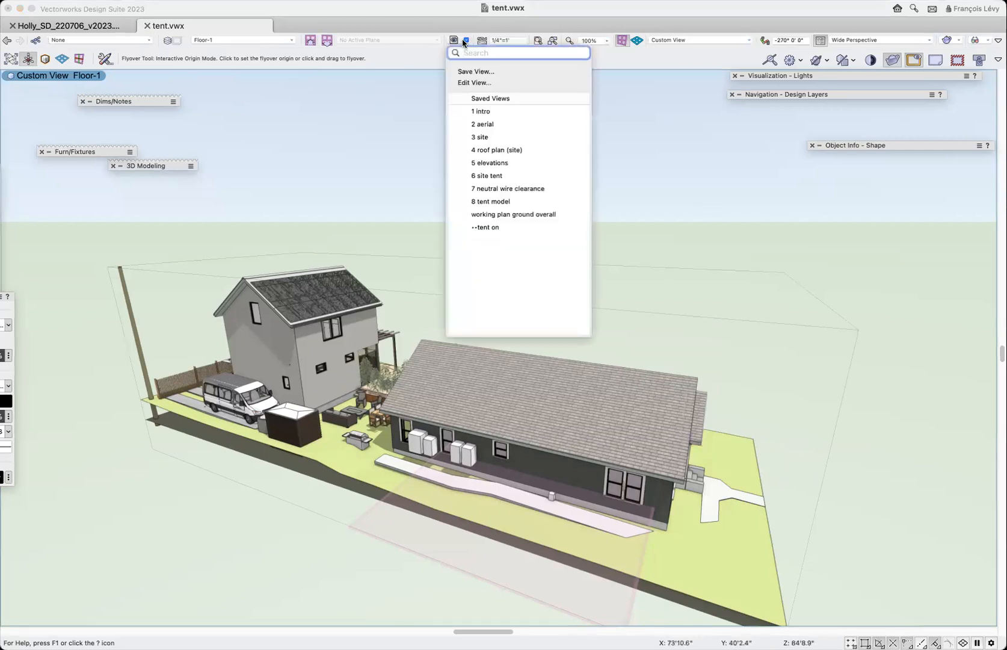
click(488, 138)
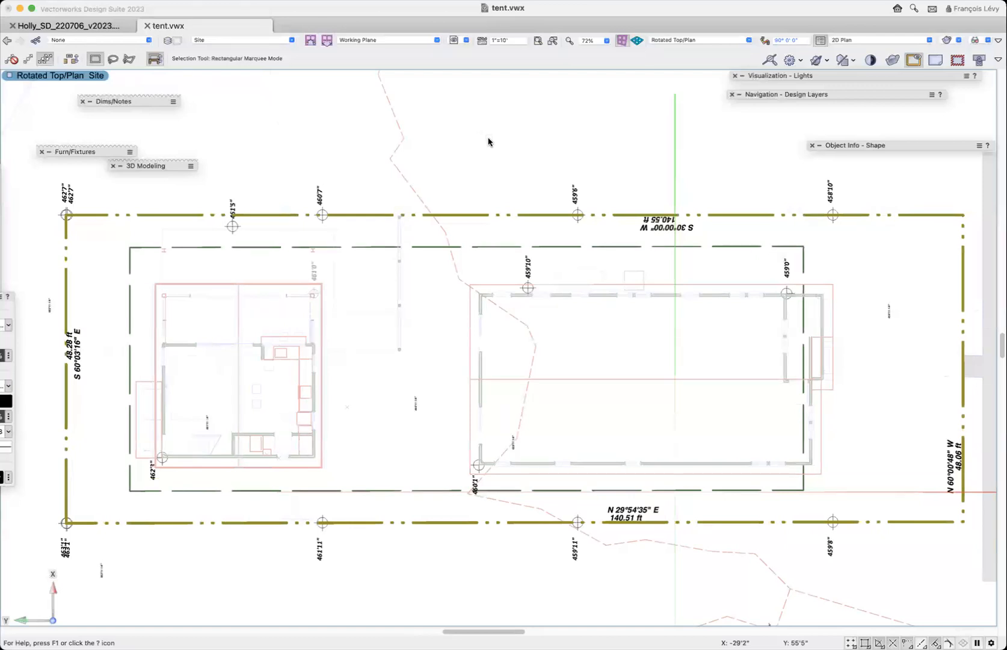
scroll(488, 142, down, 4)
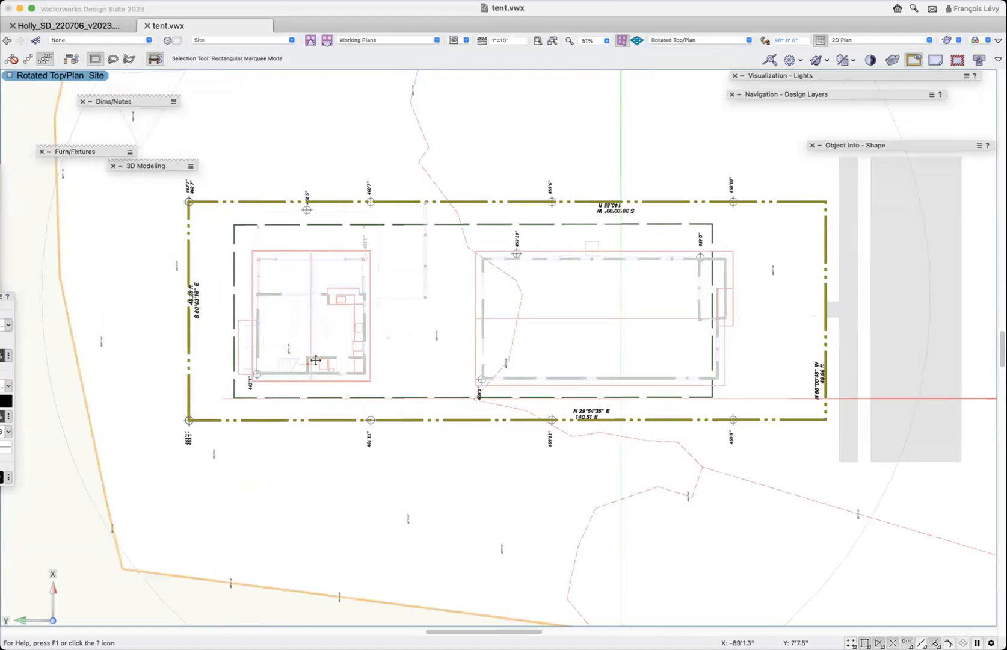
scroll(433, 337, right, 5)
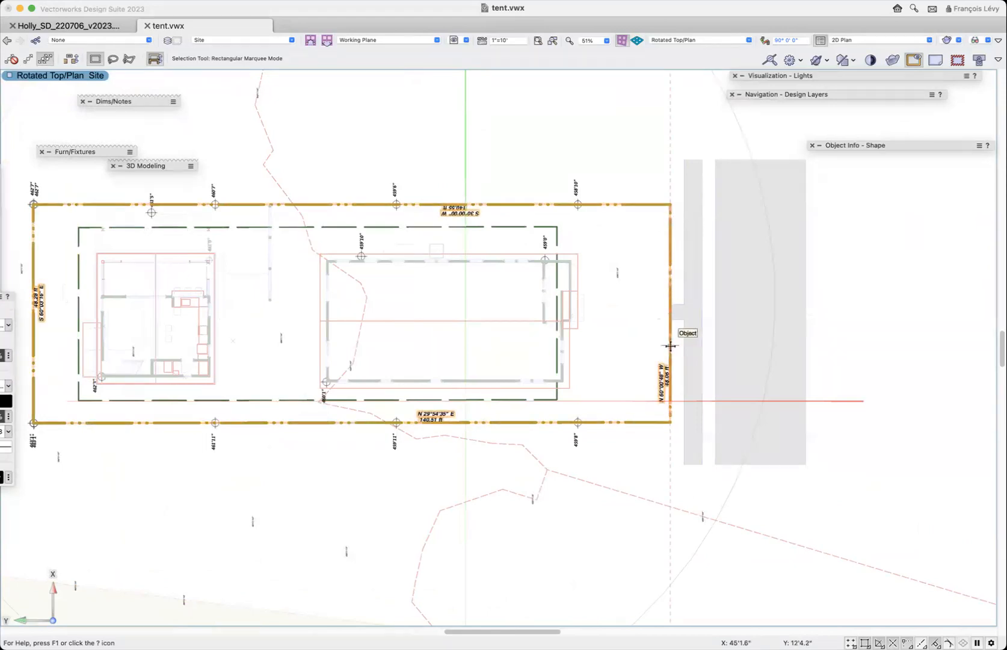
click(670, 243)
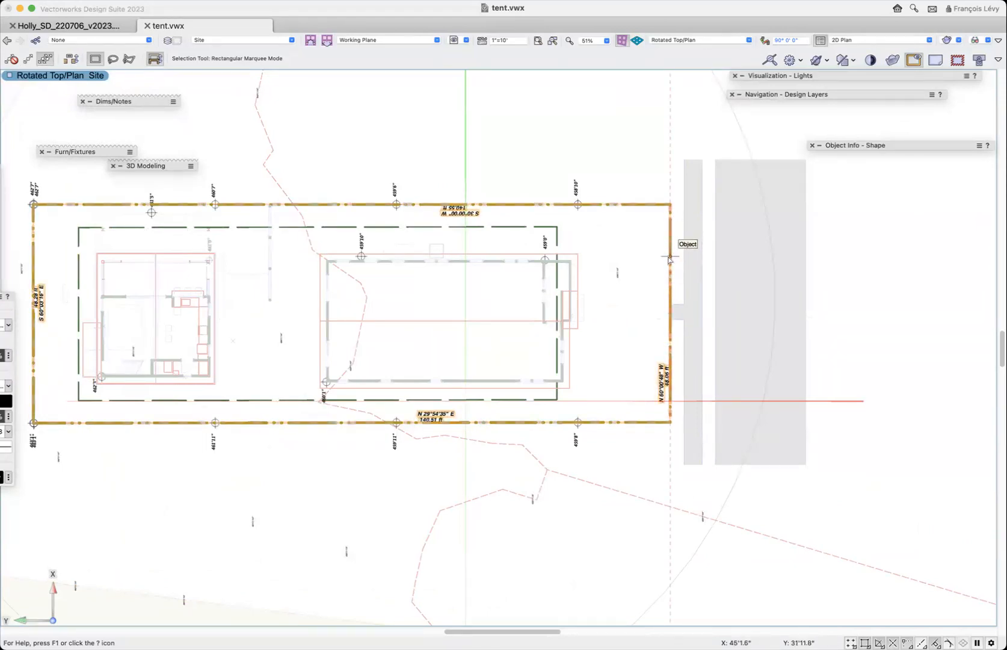
scroll(670, 252, up, 3)
scroll(670, 259, down, 2)
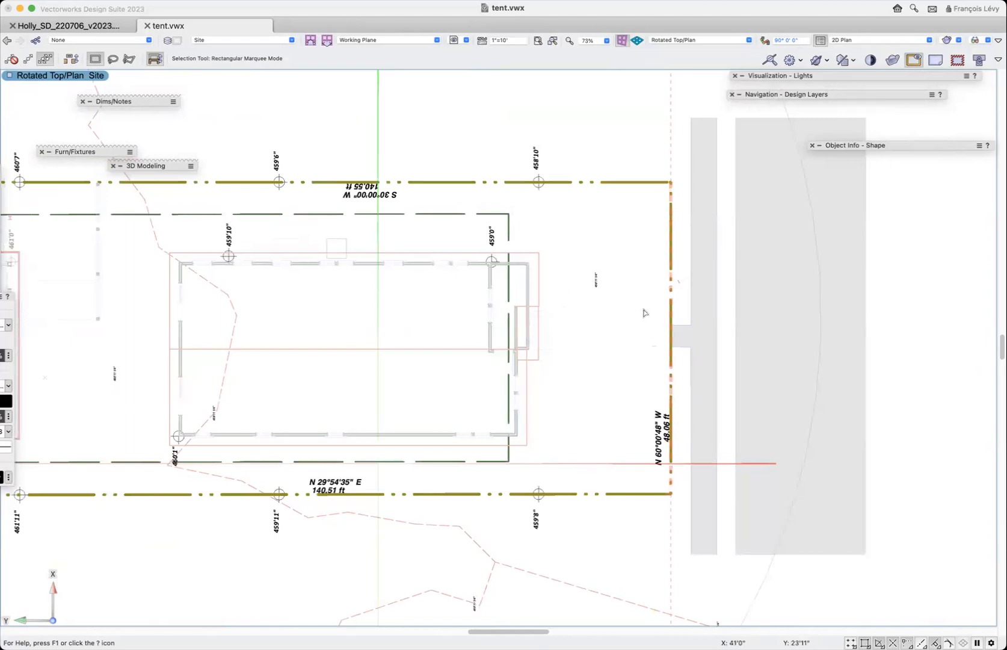
click(704, 494)
- Recall the saved view "4 roof plan (site)" and set the default line thickness to 1.00
click(454, 40)
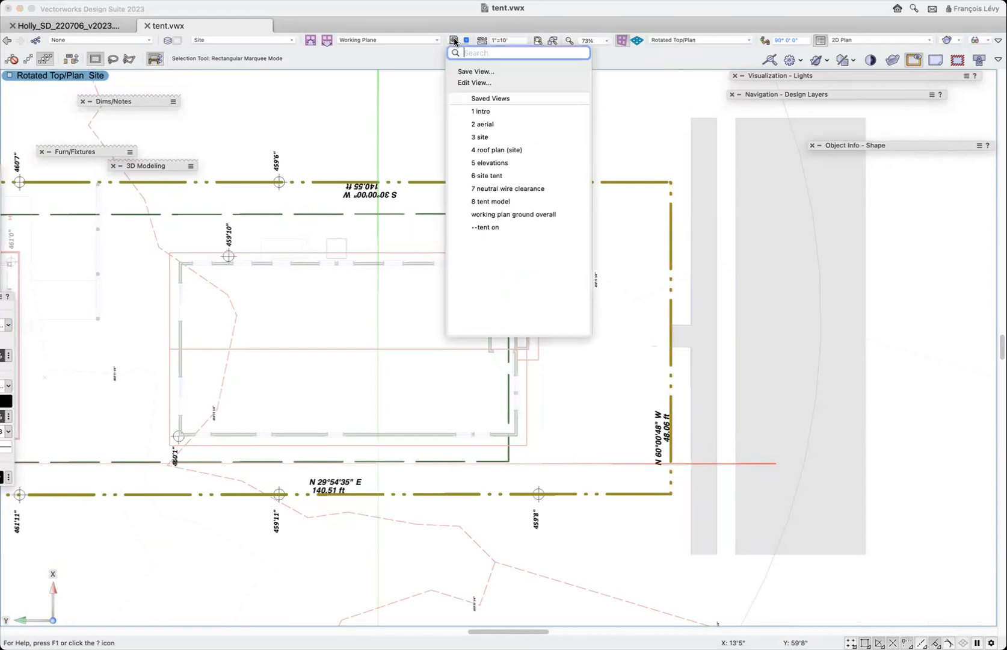
click(507, 151)
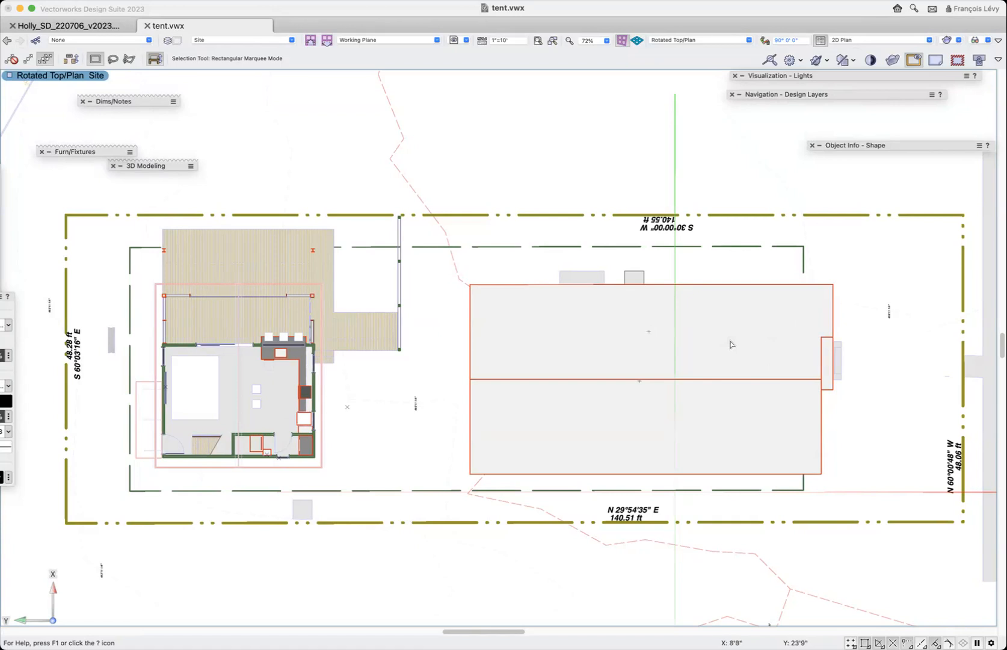
key(b)
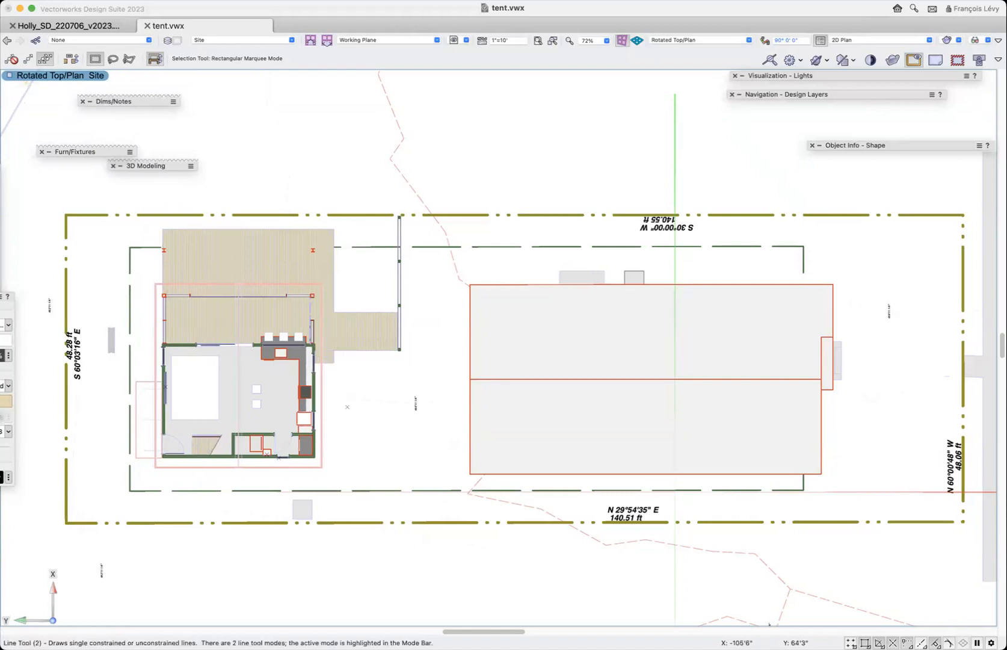
key(2)
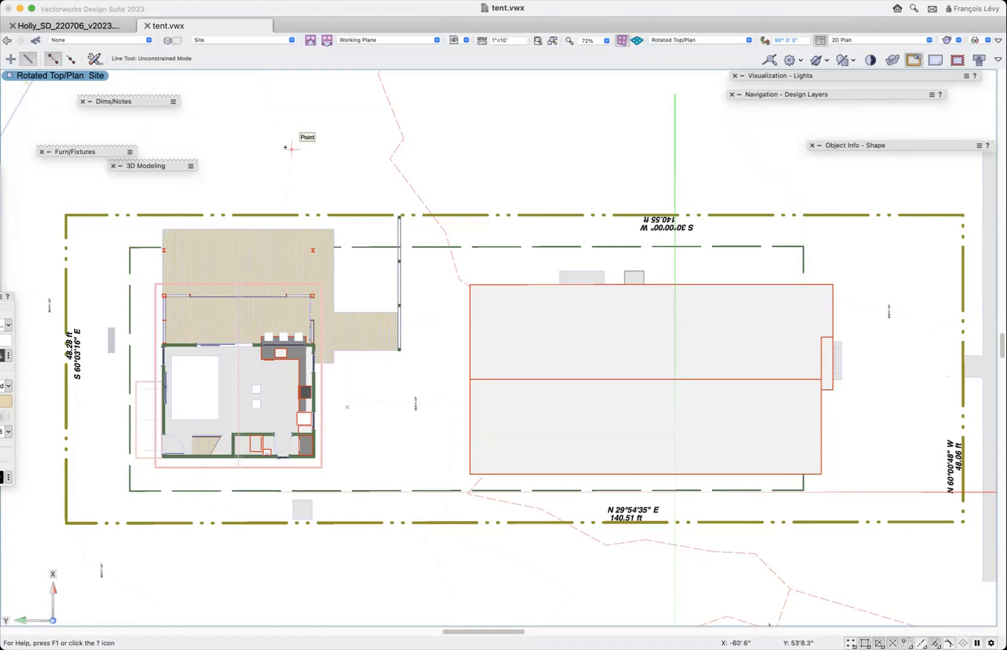
key(x)
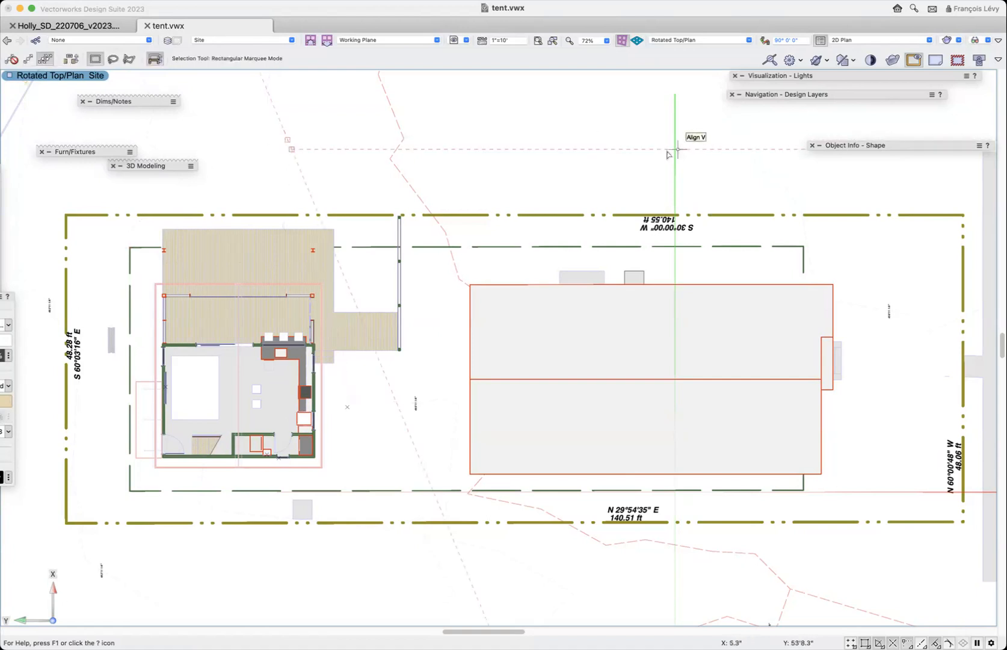
click(597, 170)
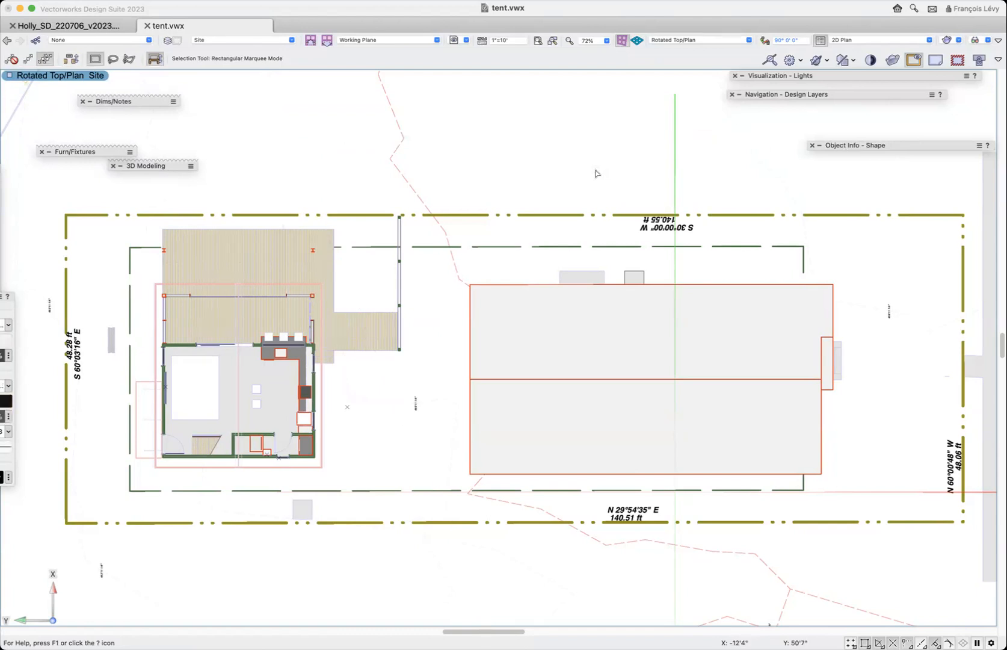
click(6, 447)
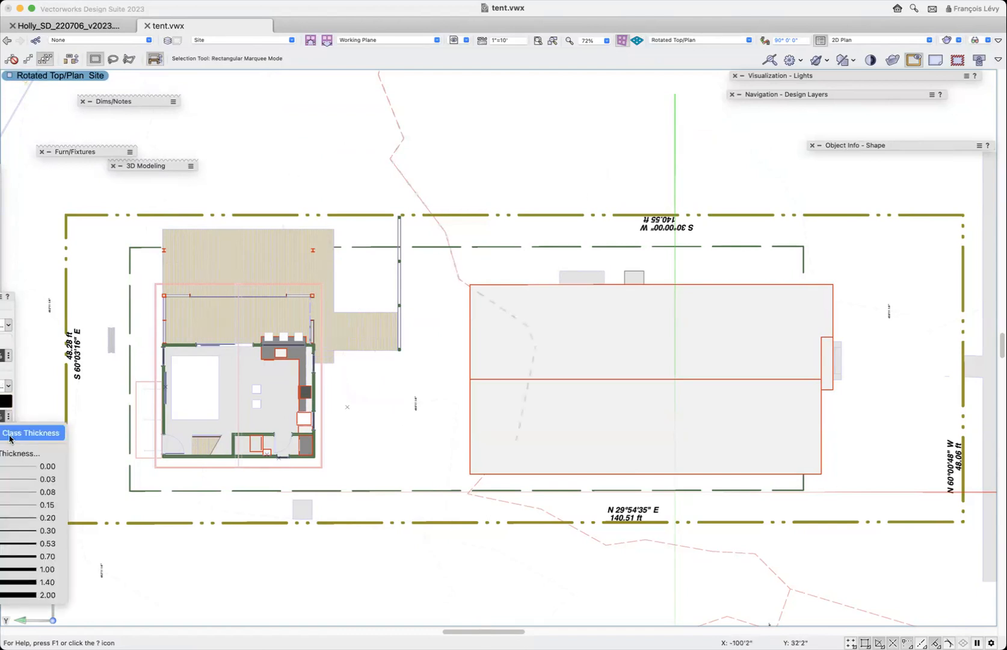
click(22, 576)
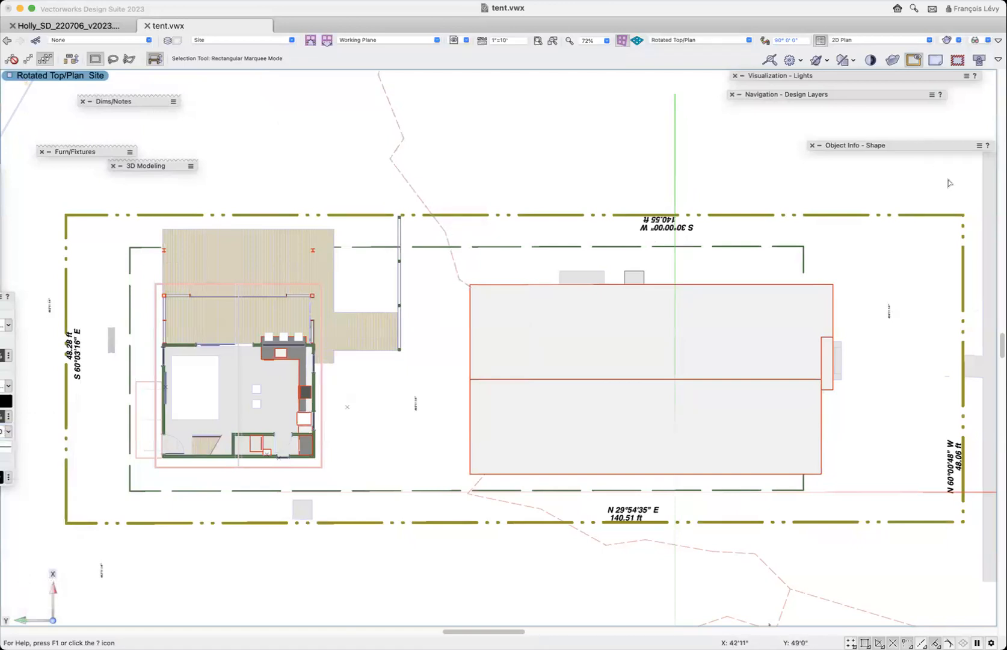
- Draw a line about 48' long along the street-side property line, from one lot corner to the other
key(2)
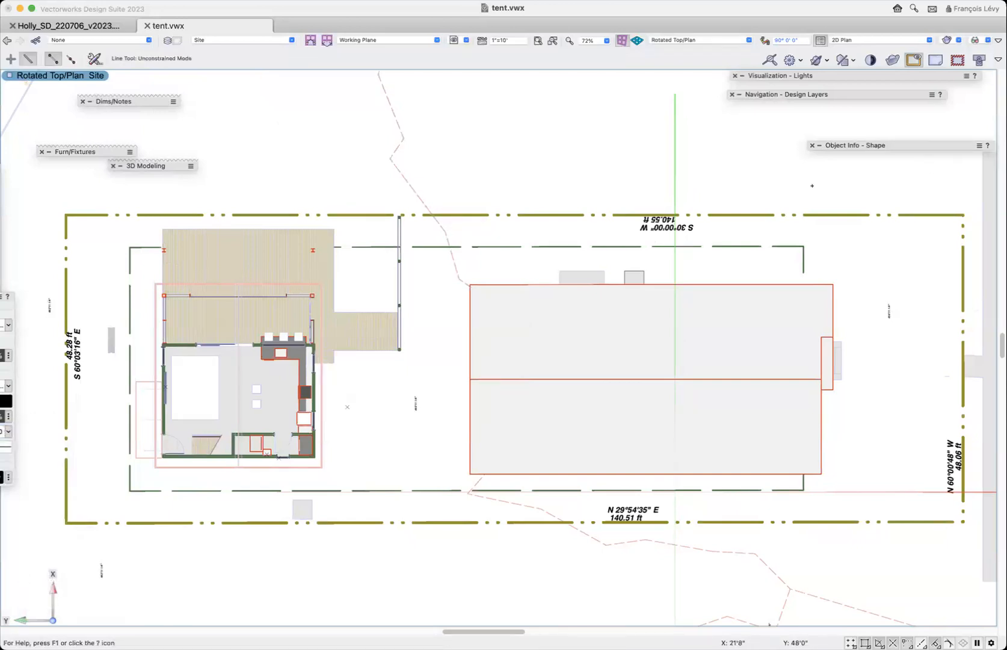
click(963, 215)
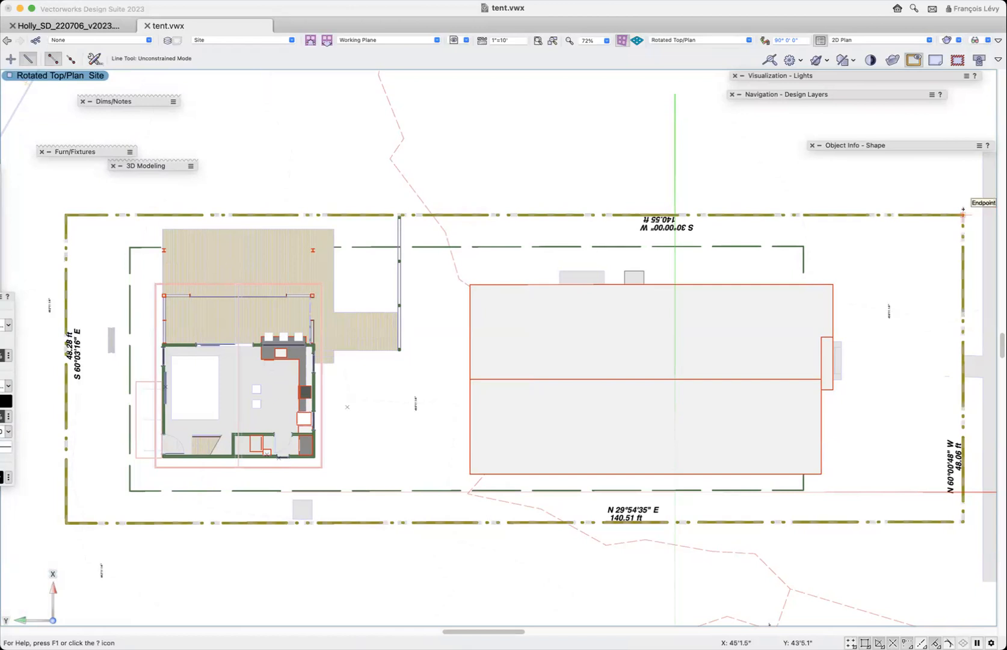
click(963, 521)
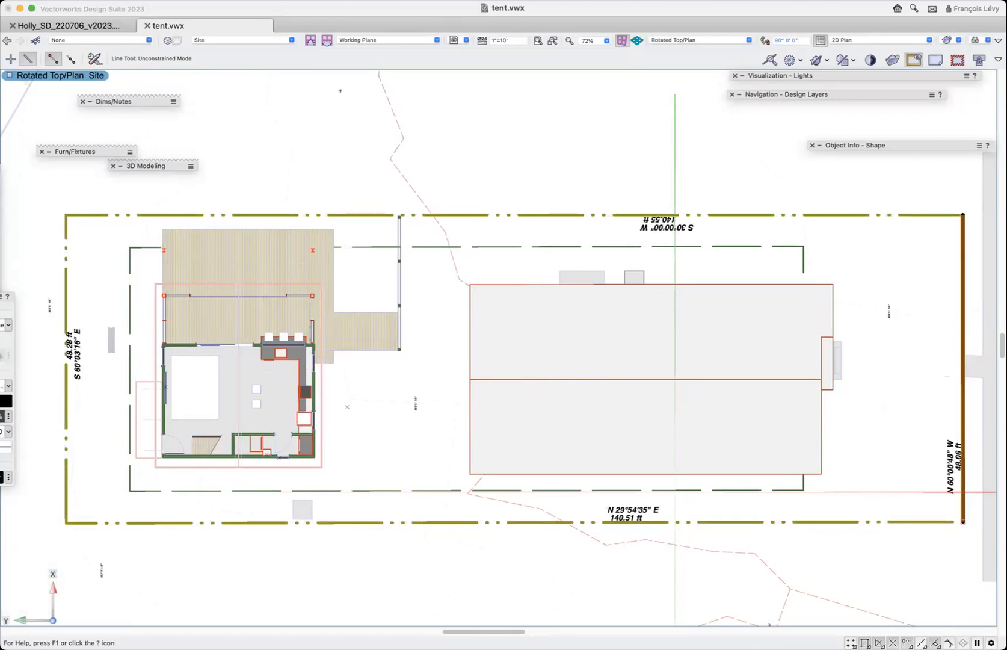
- Offset the original property-edge line by point, without duplicating it, to the single-storey house's outermost street-side roof corner
mouse_move(95, 106)
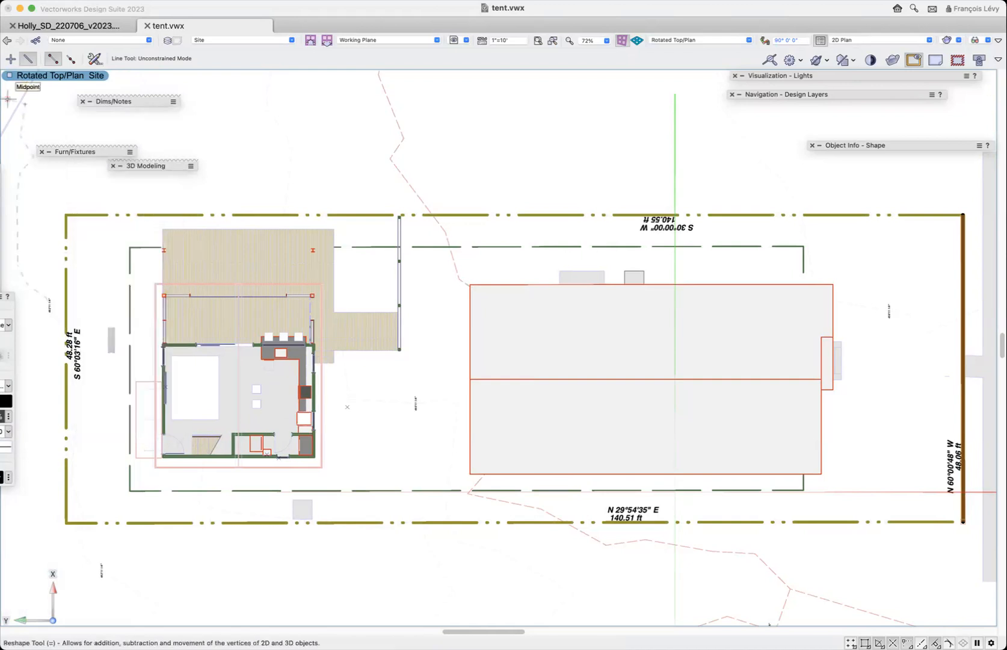
click(15, 123)
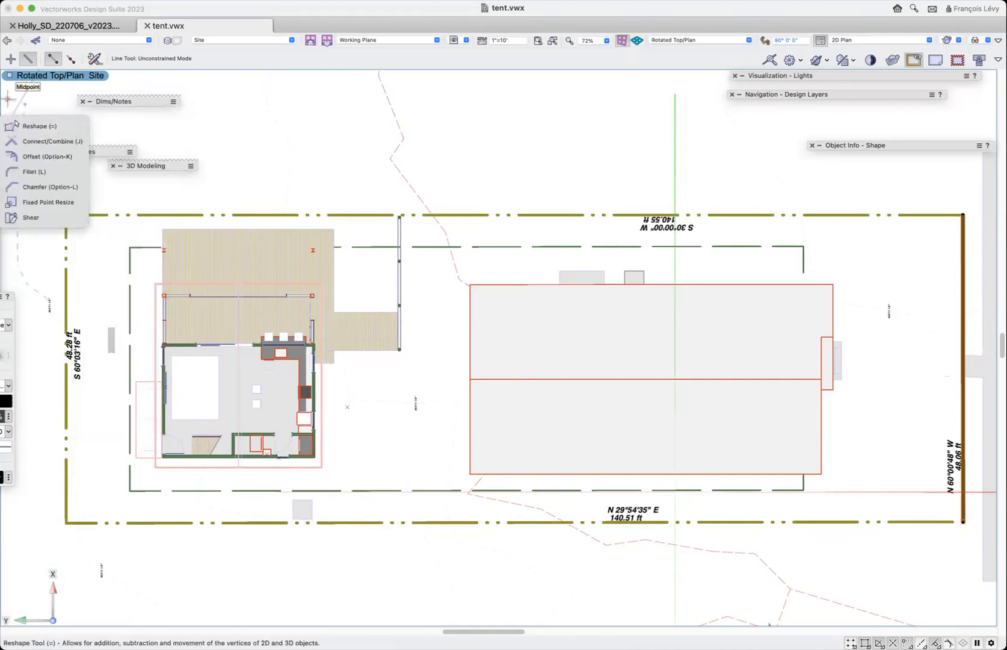
click(32, 159)
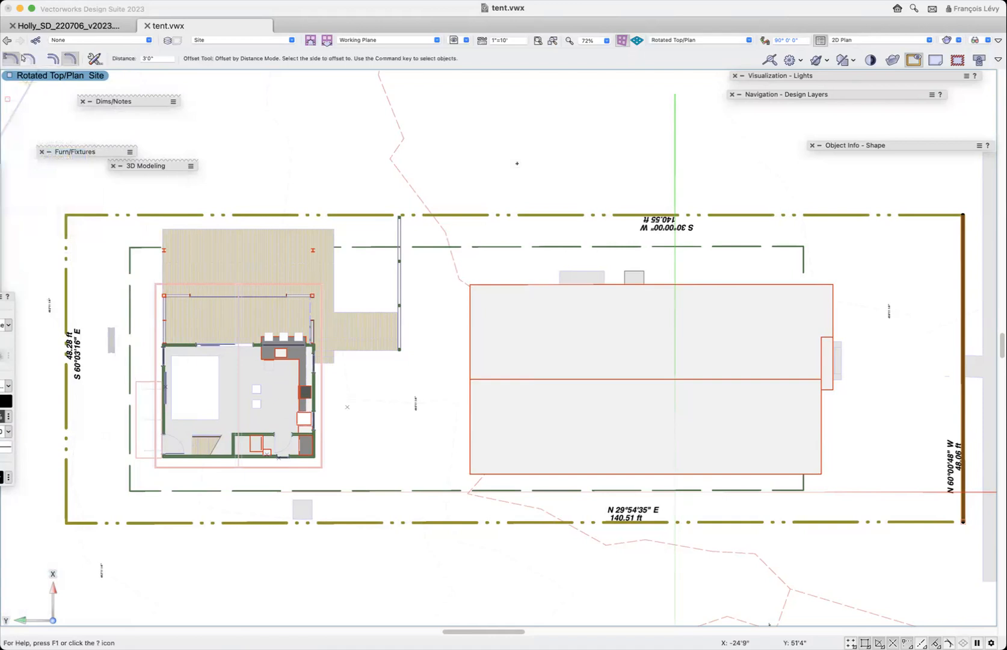
click(53, 61)
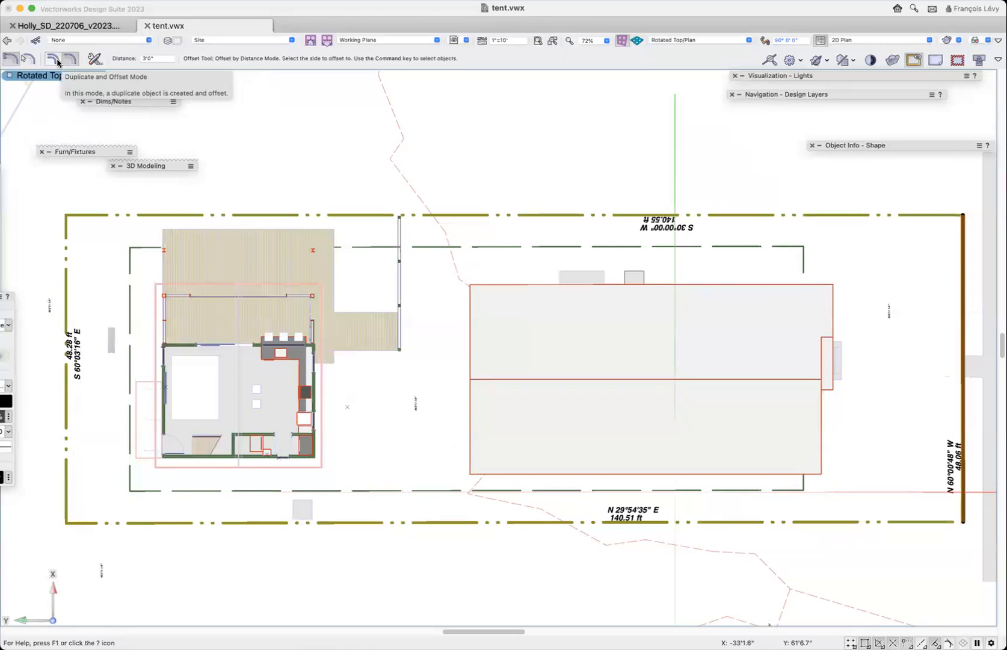
click(26, 63)
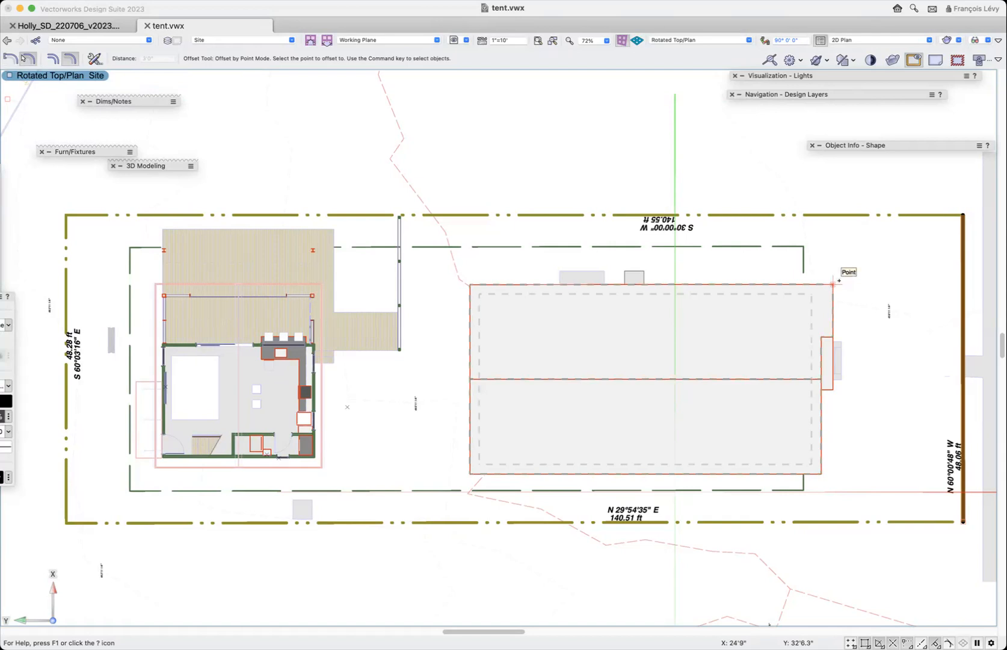
click(833, 283)
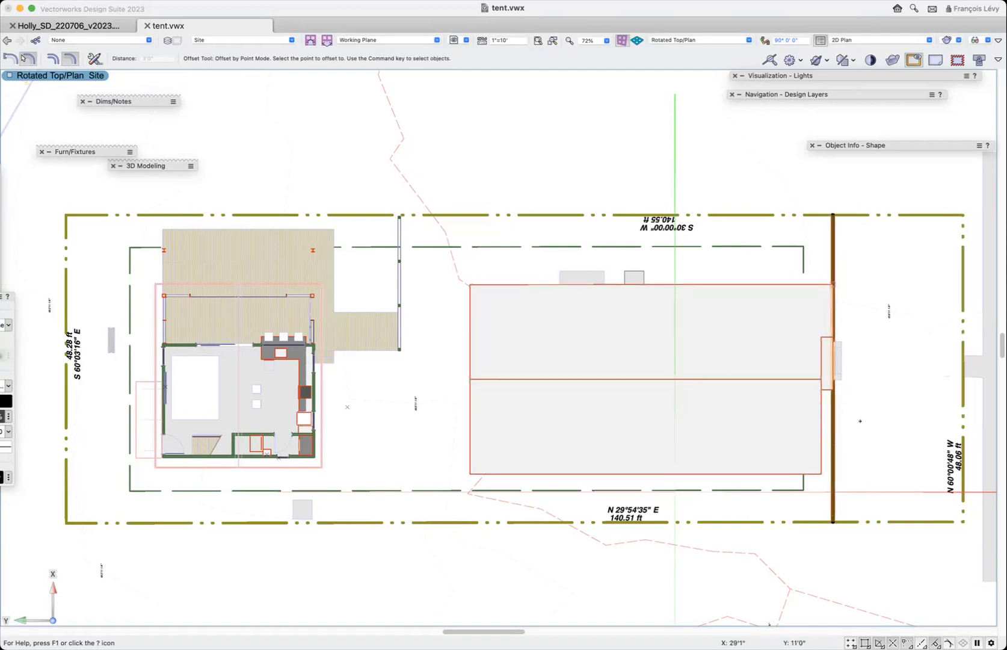
- Measure the gap between the main roof's street-side eave corner and the offset reference line
key(c)
drag(828, 399, 848, 380)
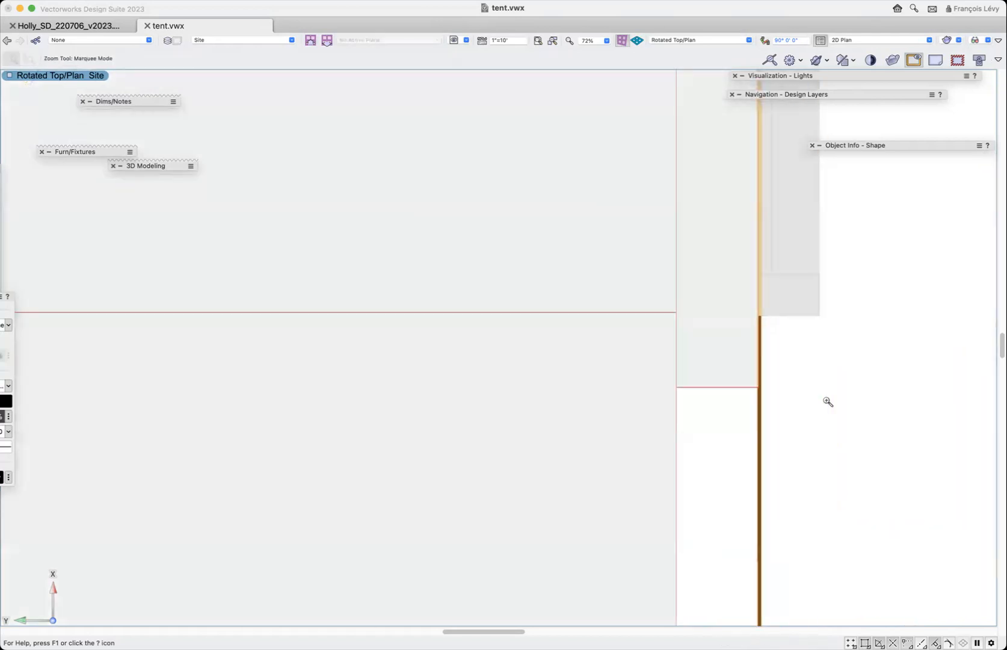
click(339, 356)
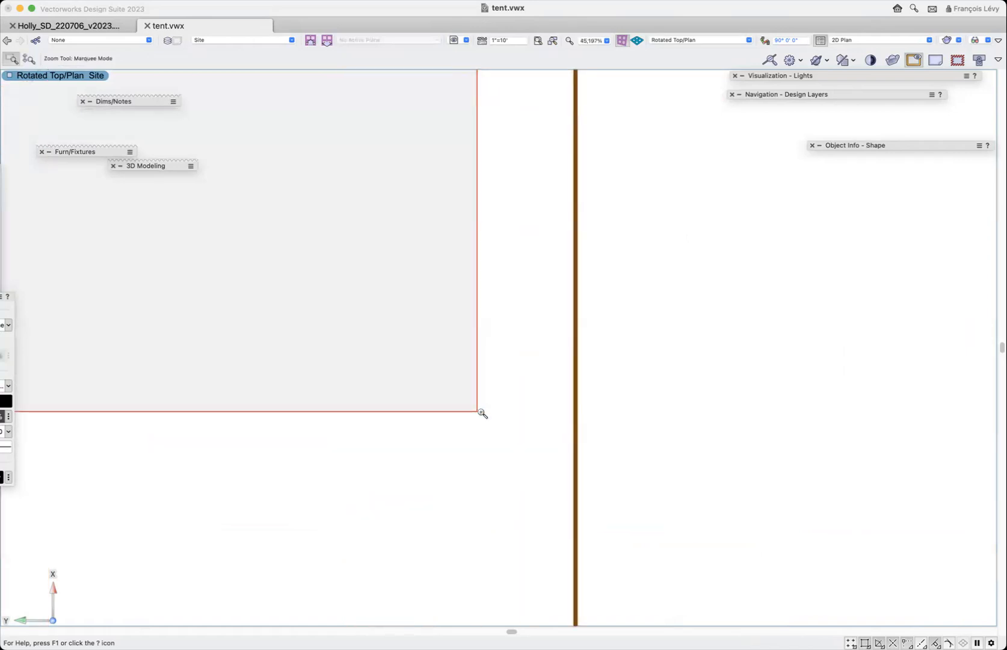
key(2)
click(477, 411)
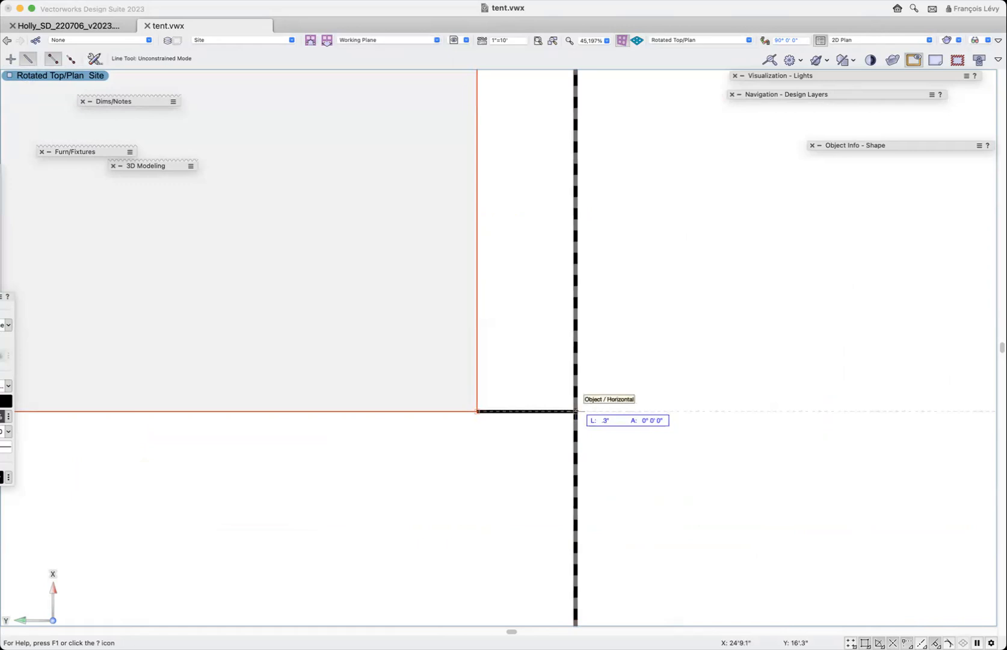
click(576, 411)
scroll(576, 411, down, 4)
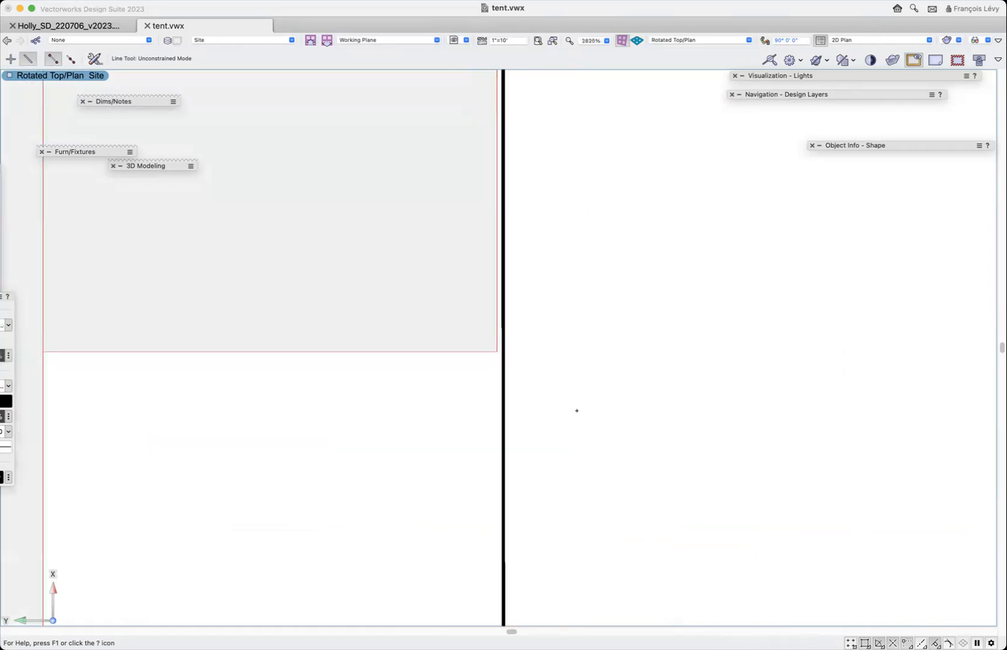
scroll(576, 410, down, 4)
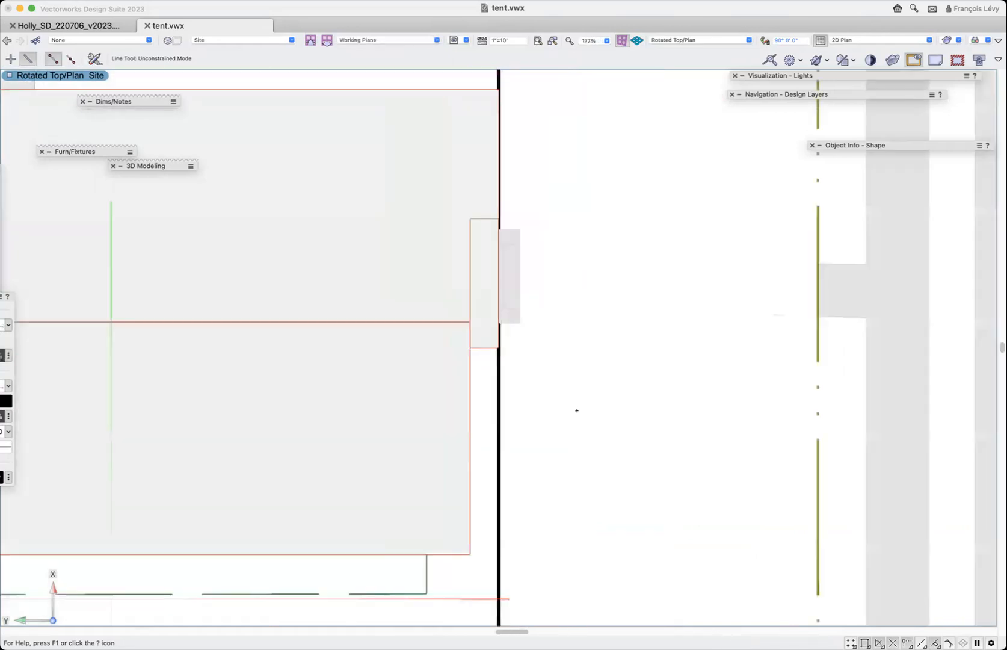
scroll(576, 410, down, 1)
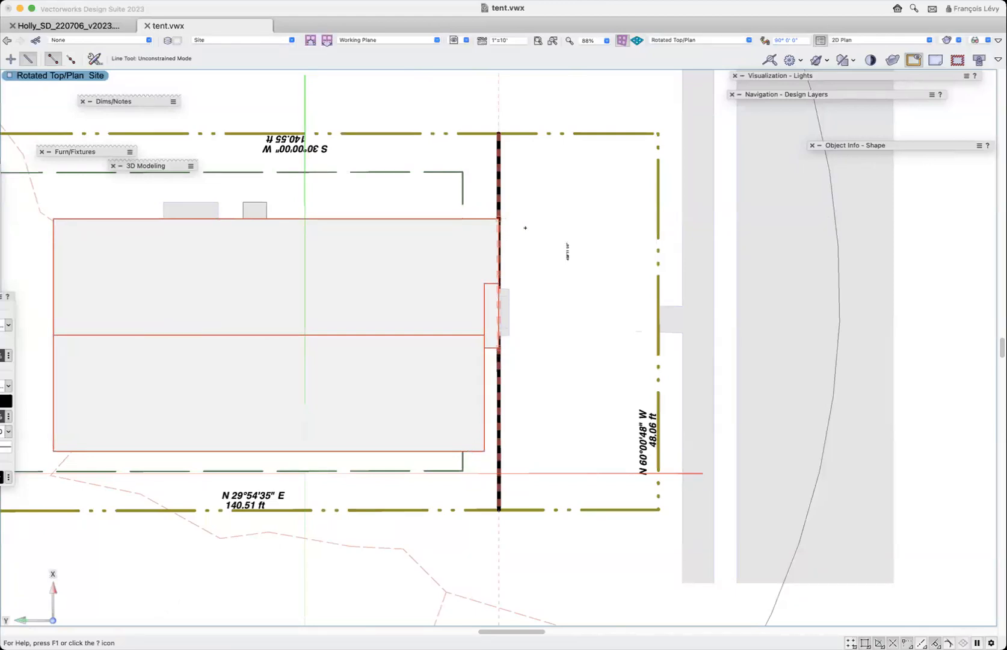
- Stretch both ends of the reference line well past the two long side property lines
key(super+minus)
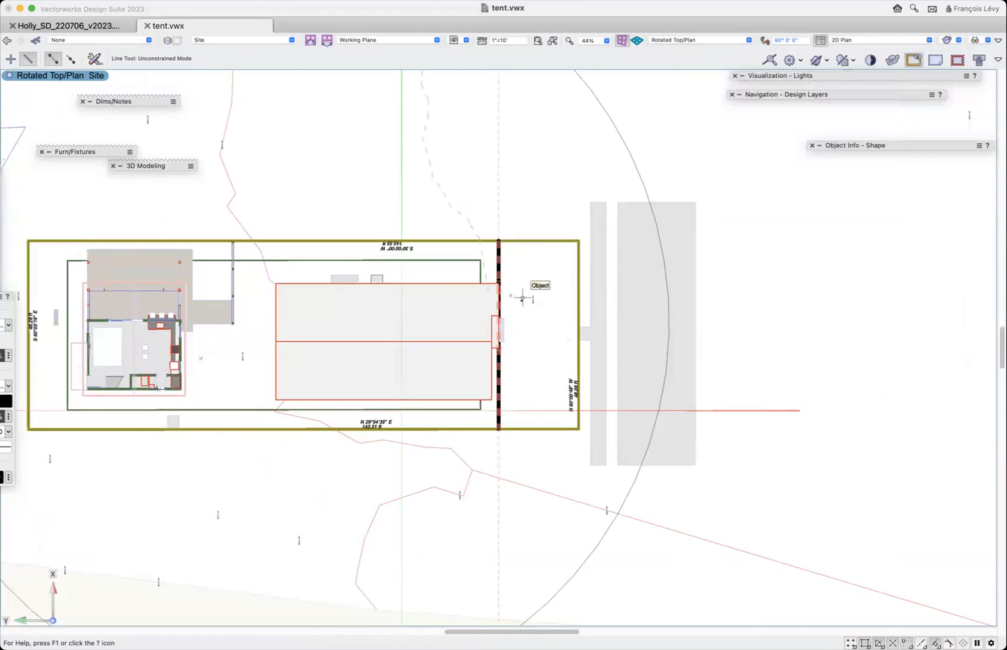
key(x)
click(510, 237)
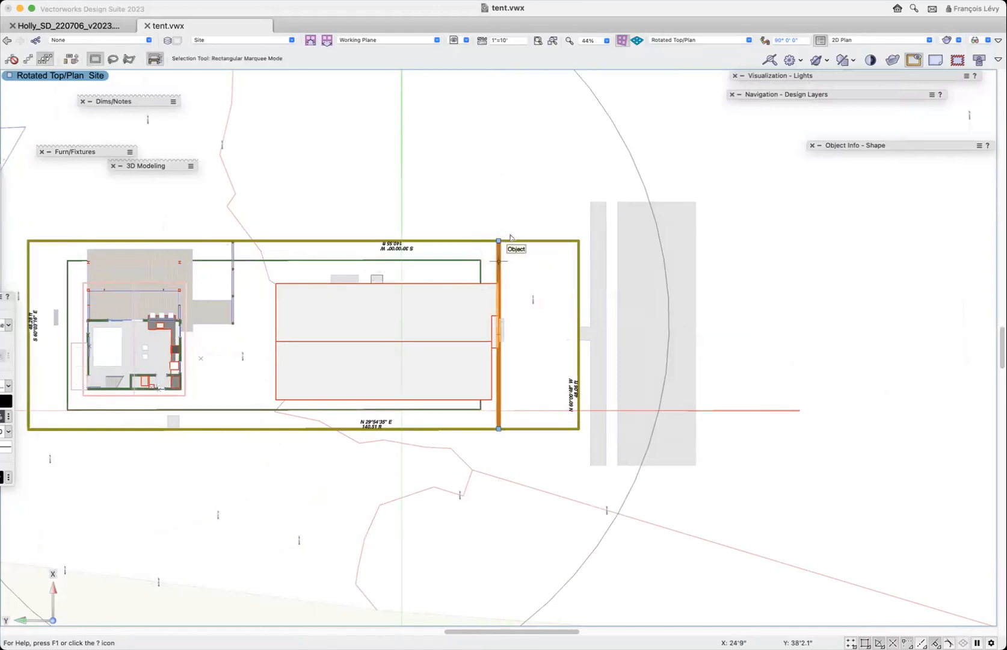
drag(499, 239, 498, 192)
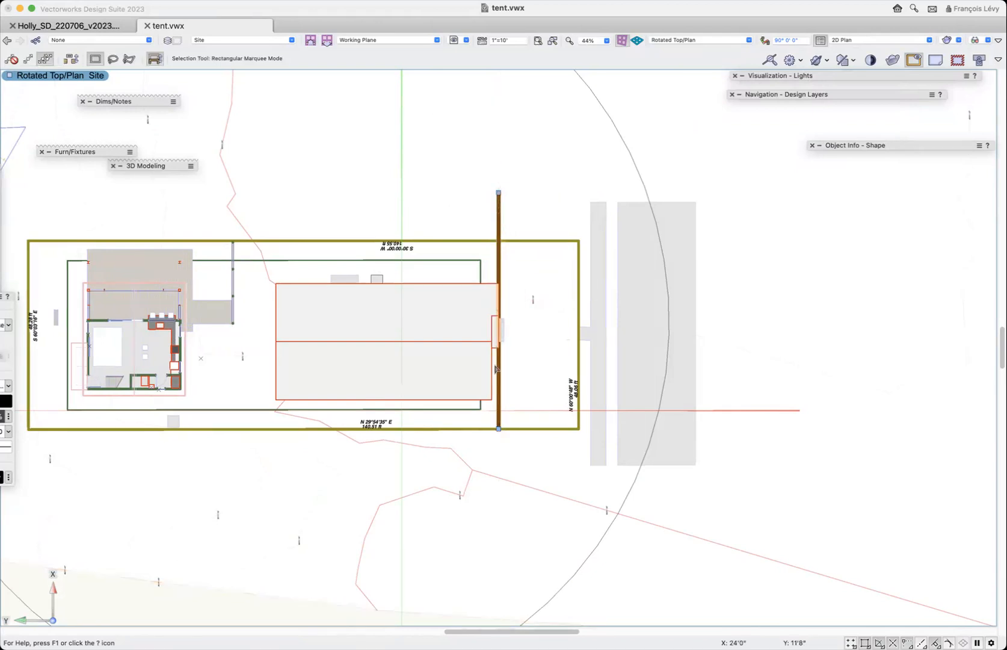
drag(499, 429, 516, 494)
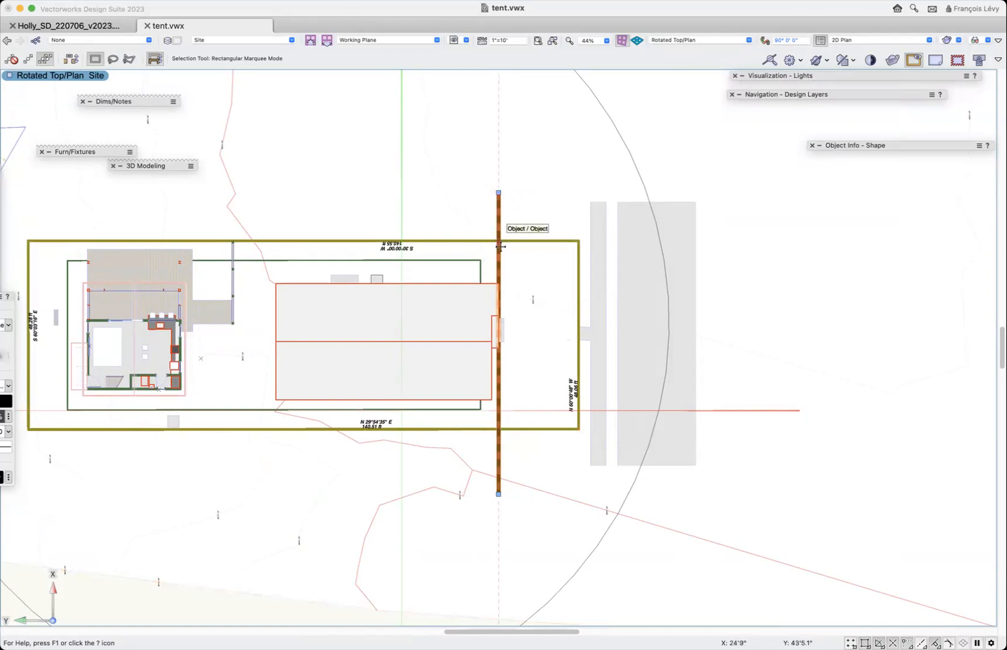
- Offset a duplicate of the extended reference line by a distance of 40' towards the rear of the lot, keeping the original
scroll(501, 246, left, 5)
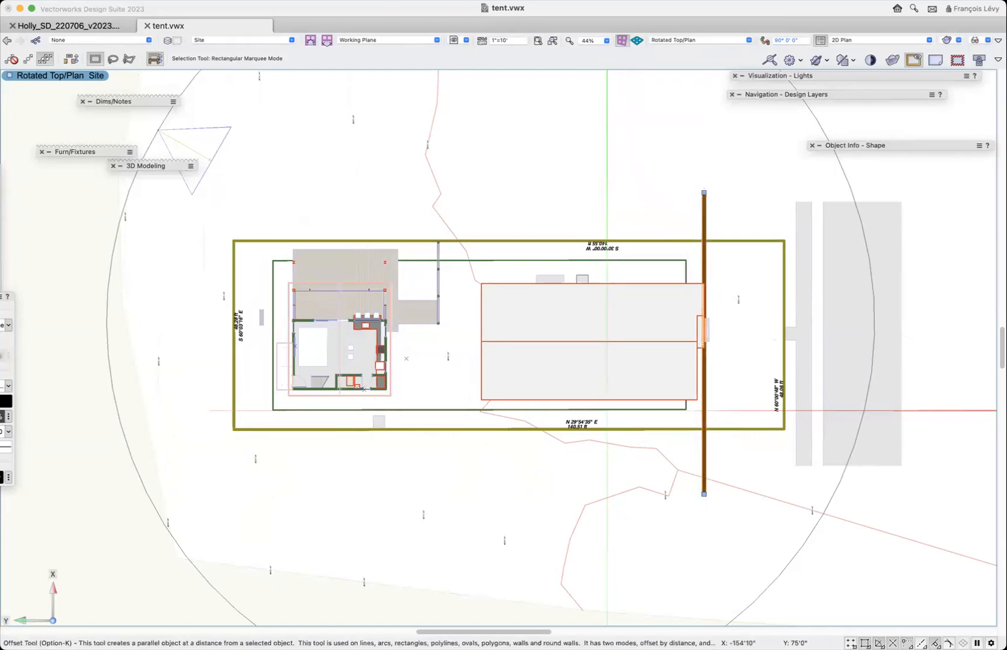
key(alt+k)
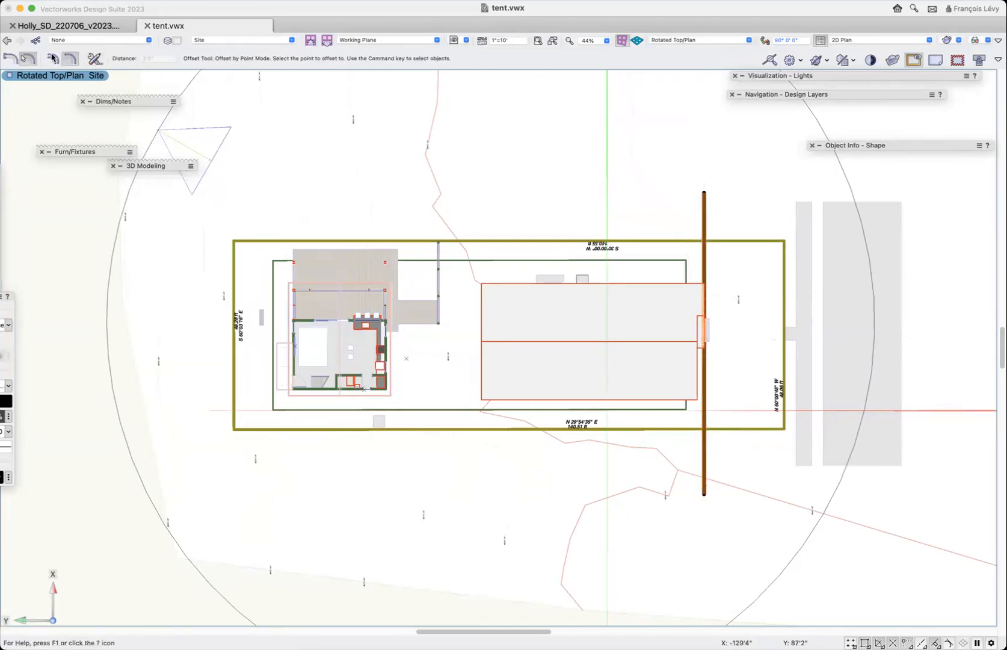
click(9, 58)
click(147, 59)
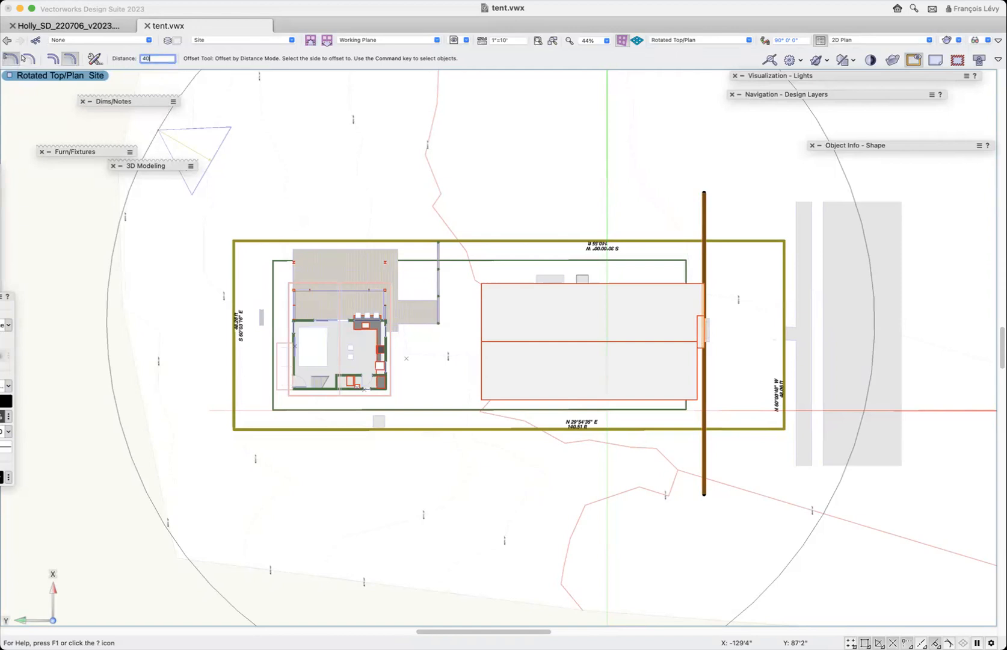
key(Return)
click(537, 214)
key(super+z)
click(53, 59)
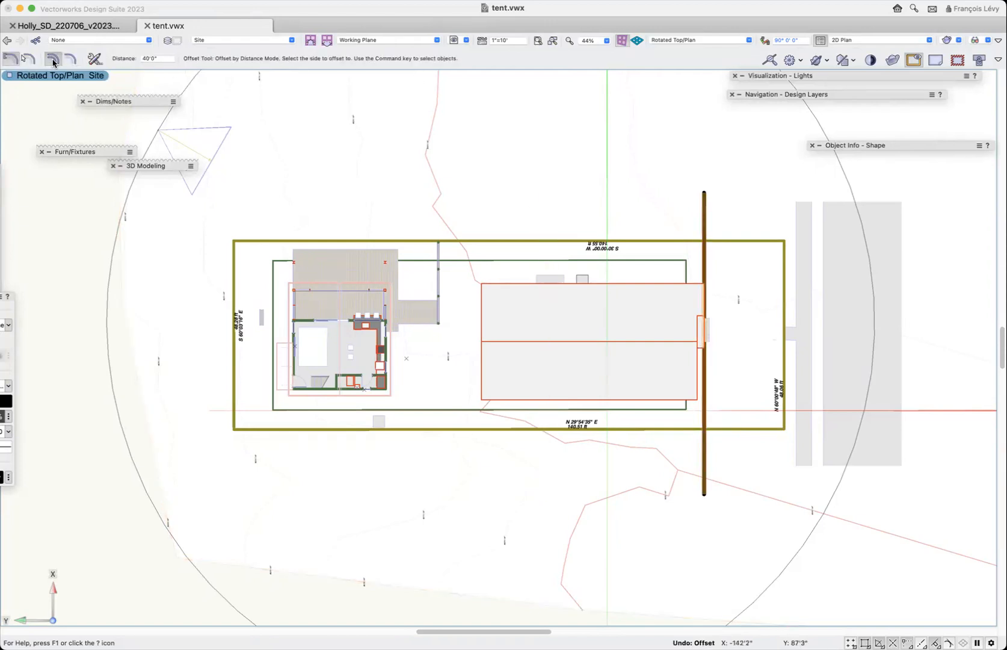
click(549, 213)
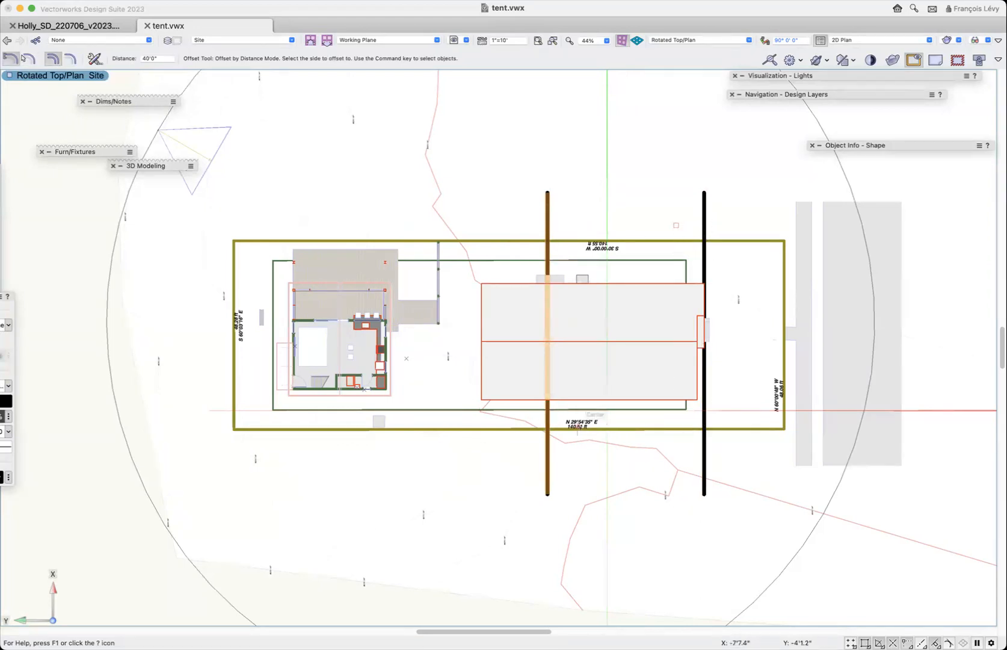
- Select both parallel reference lines and set their line colour to green
key(x)
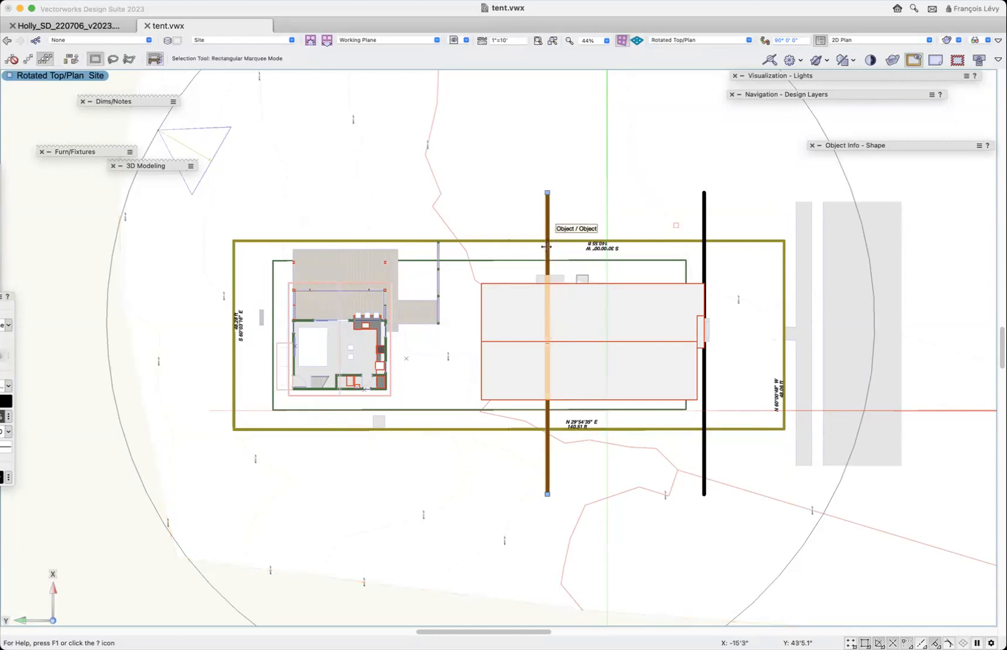
click(548, 246)
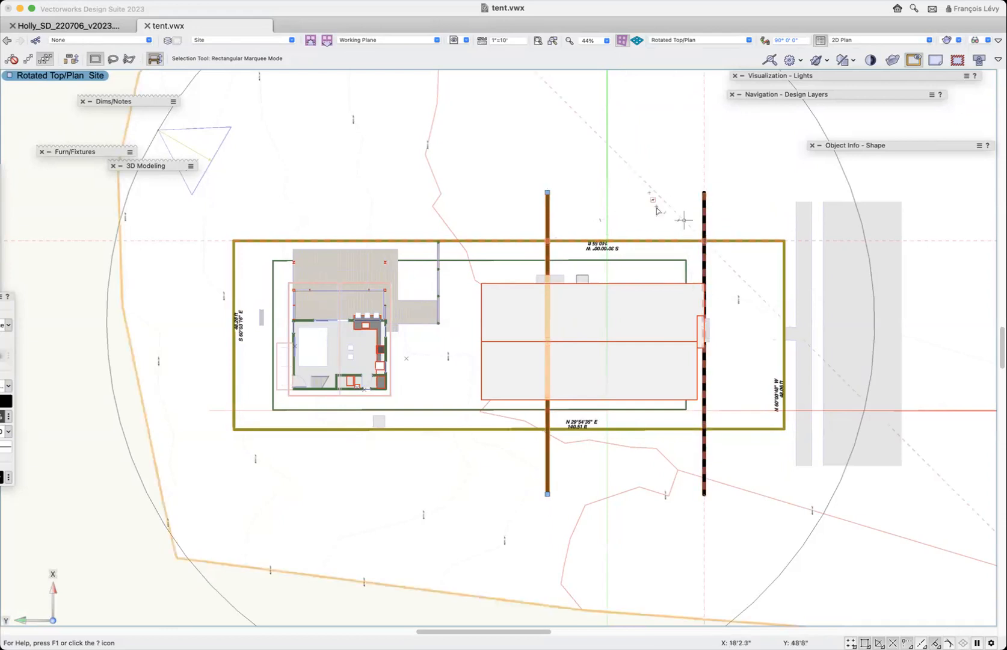
shift+click(705, 208)
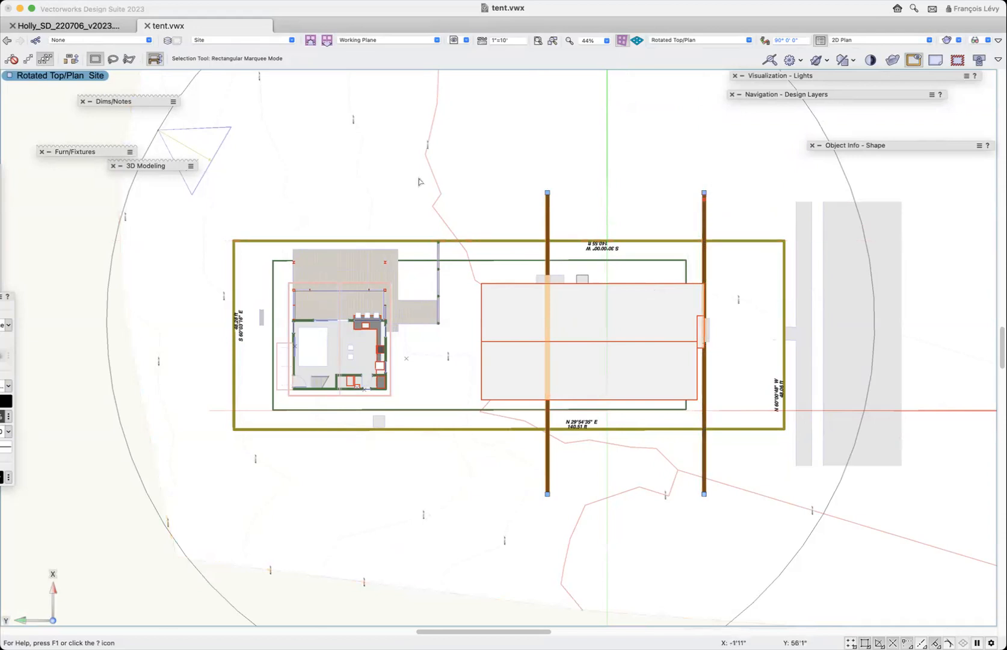
click(6, 400)
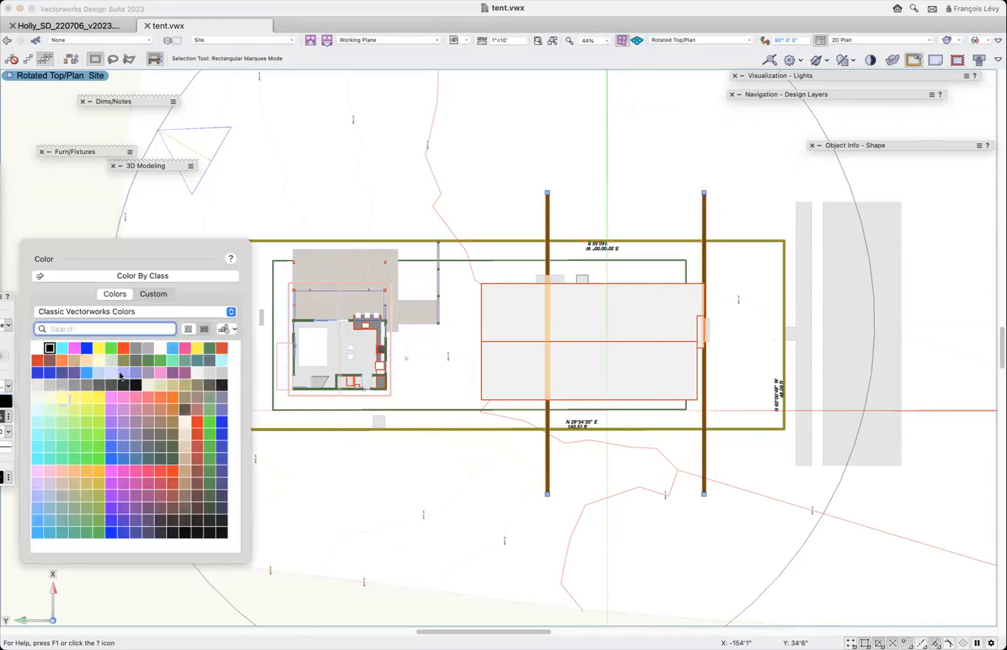
click(171, 364)
click(229, 200)
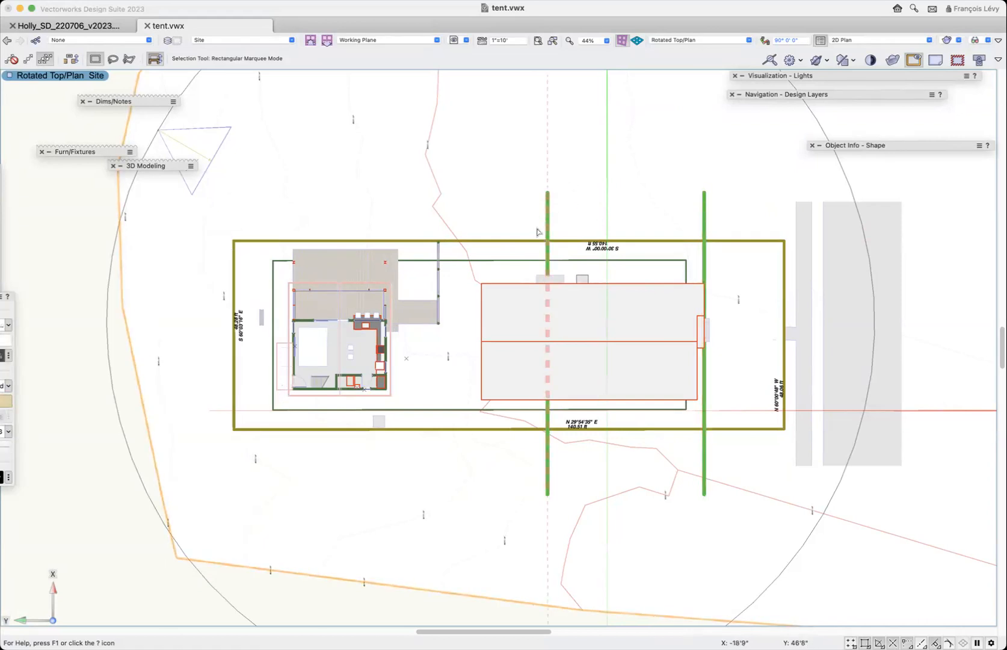
click(73, 232)
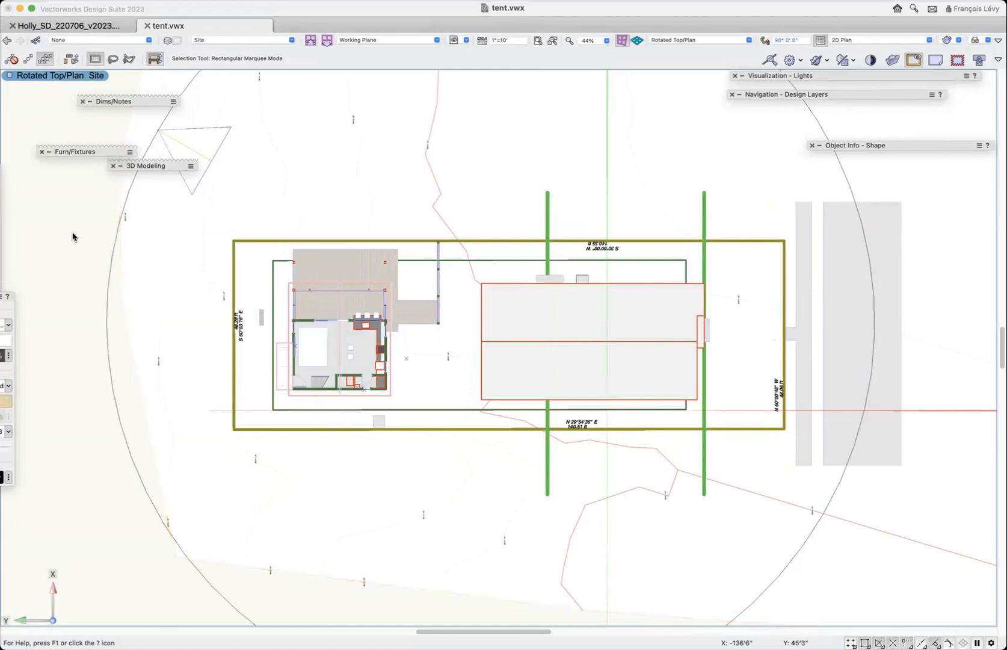
- Recall the saved view "3 site" to check the green lines against the spot elevations, and return to the previous roof plan view
click(548, 211)
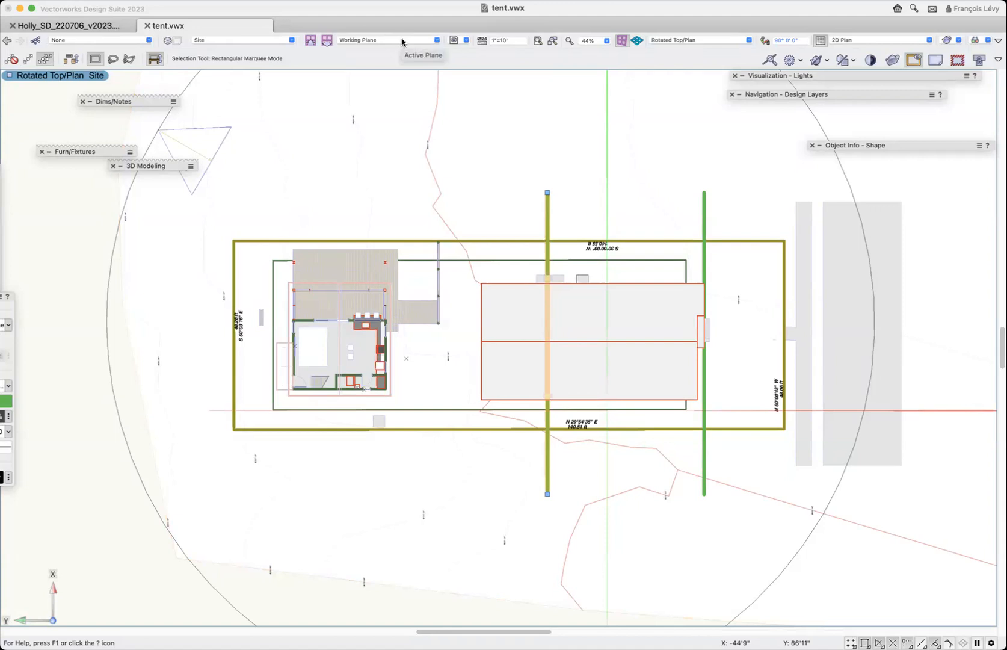
click(455, 41)
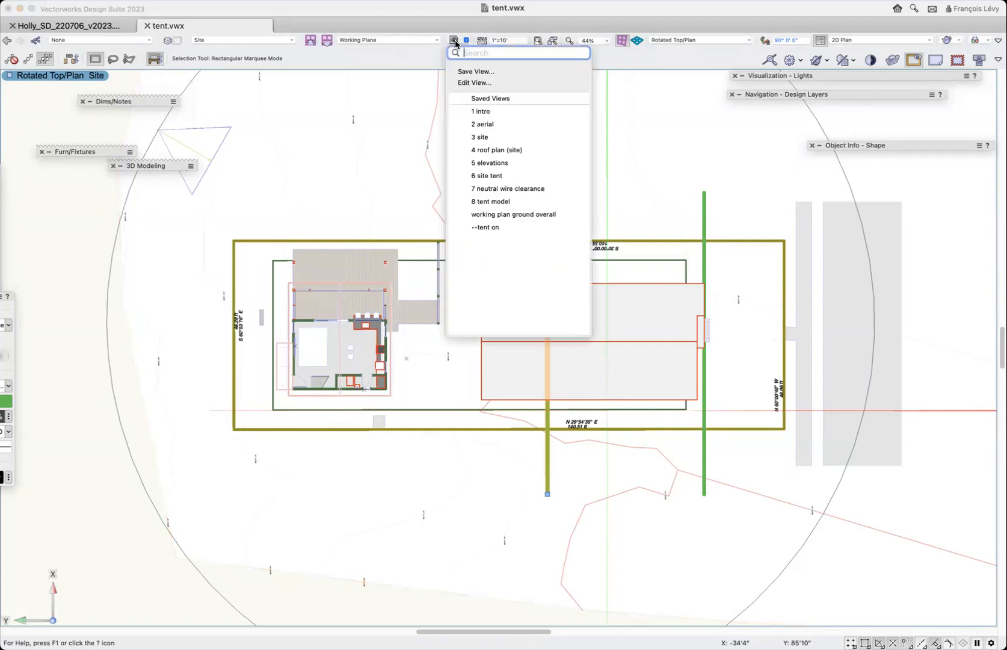
click(495, 140)
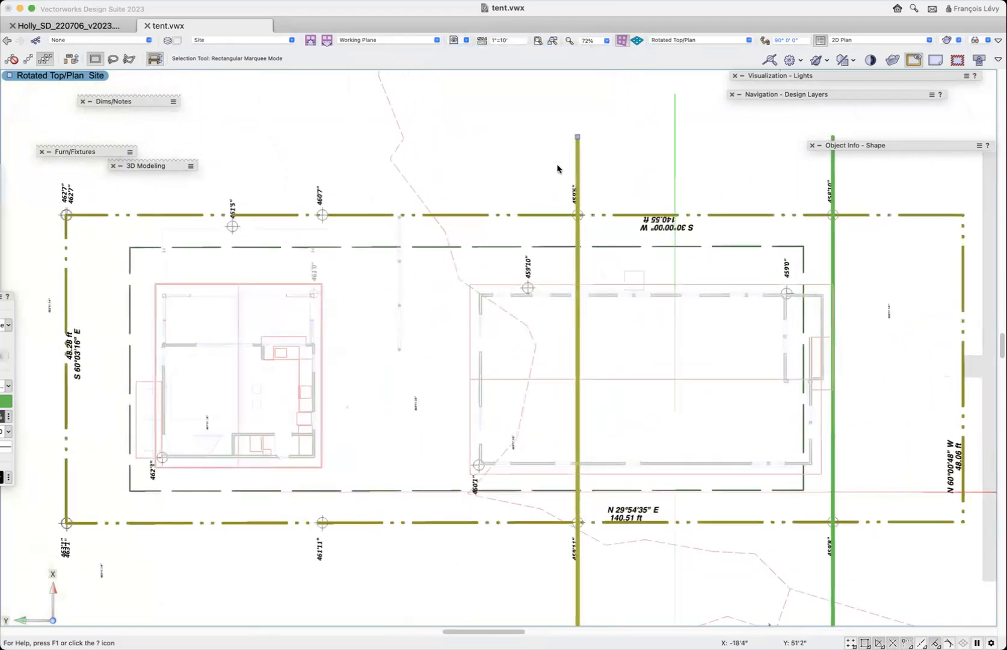
scroll(557, 168, down, 1)
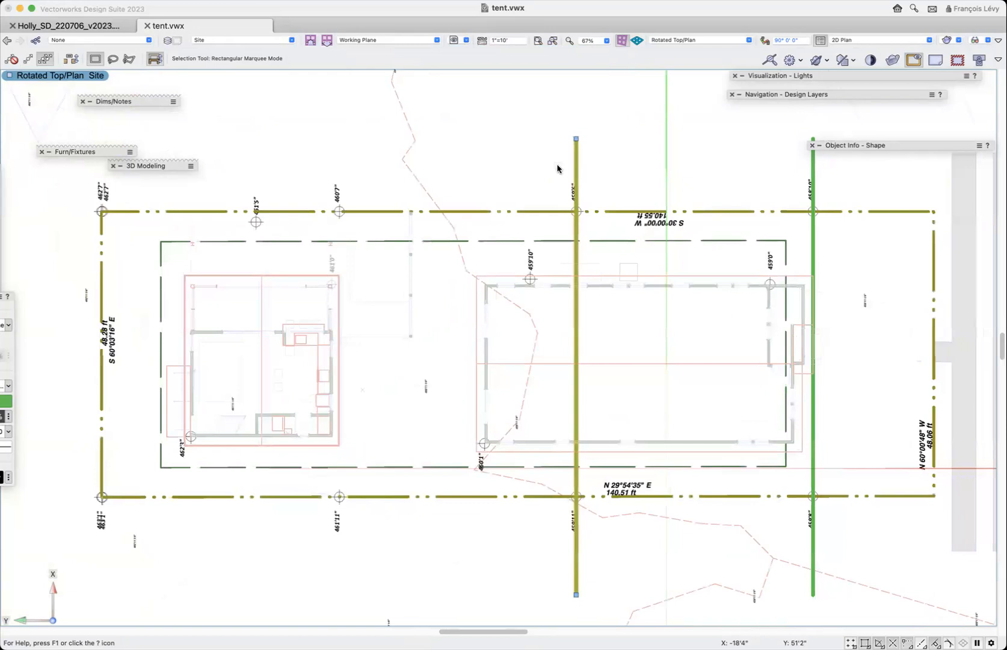
click(8, 41)
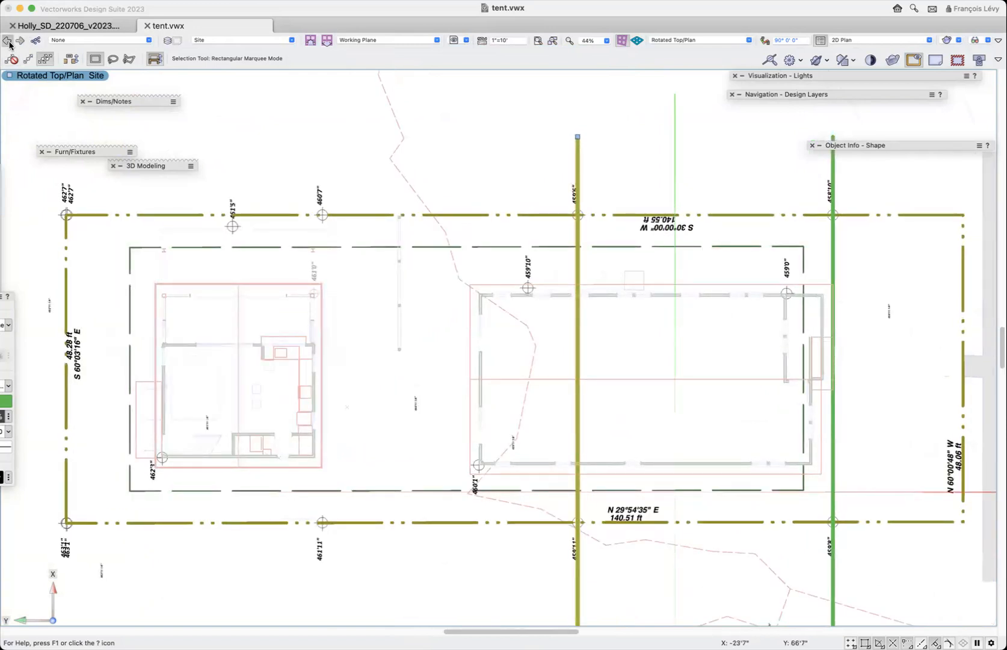
click(7, 41)
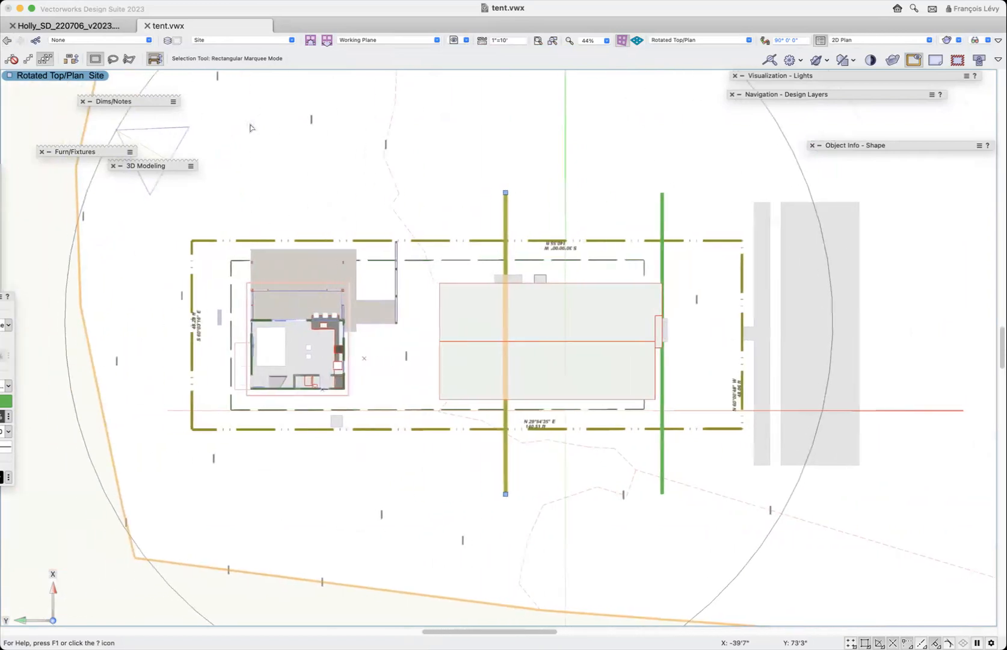
- Offset two more duplicates of the inner green line towards the rear property line at 40' intervals
key(alt+k)
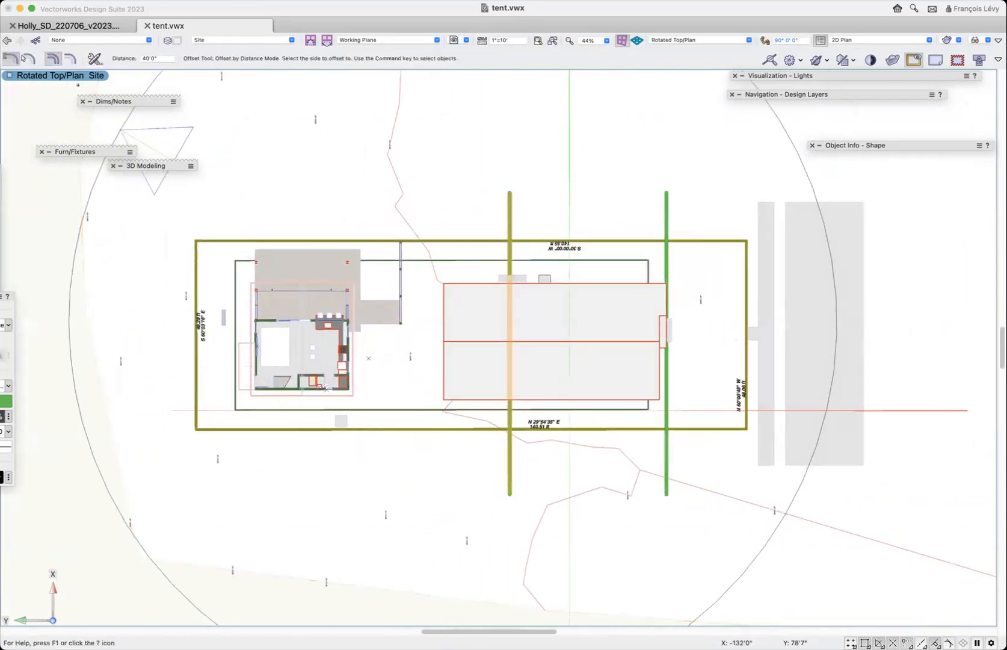
click(377, 212)
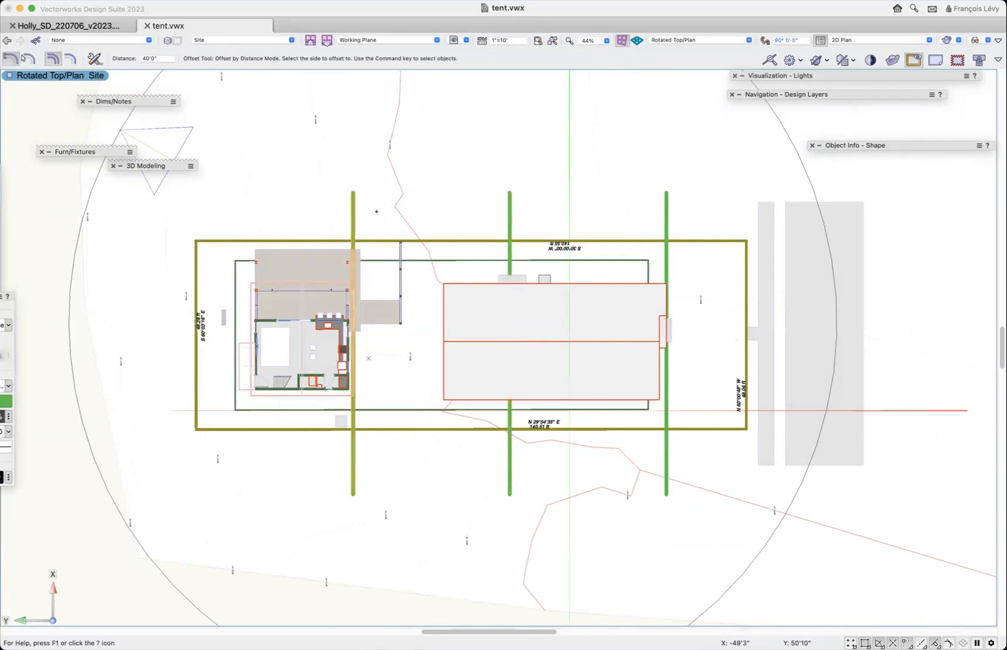
click(259, 209)
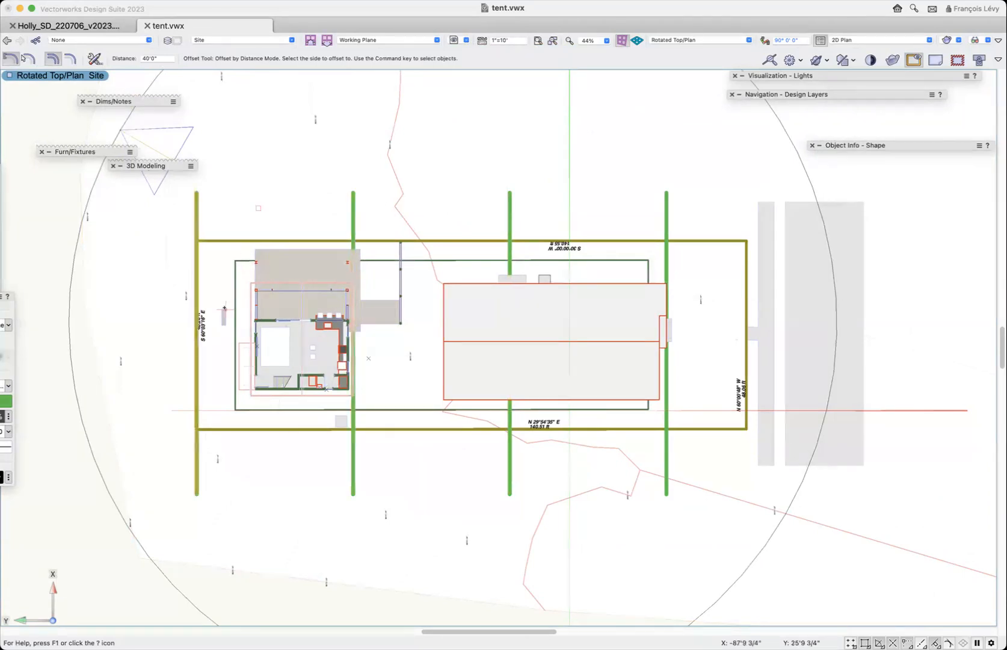
- Measure the gap between the rear lot corner and the rearmost green line, and compare the two along the rear property line
key(c)
drag(186, 234, 213, 251)
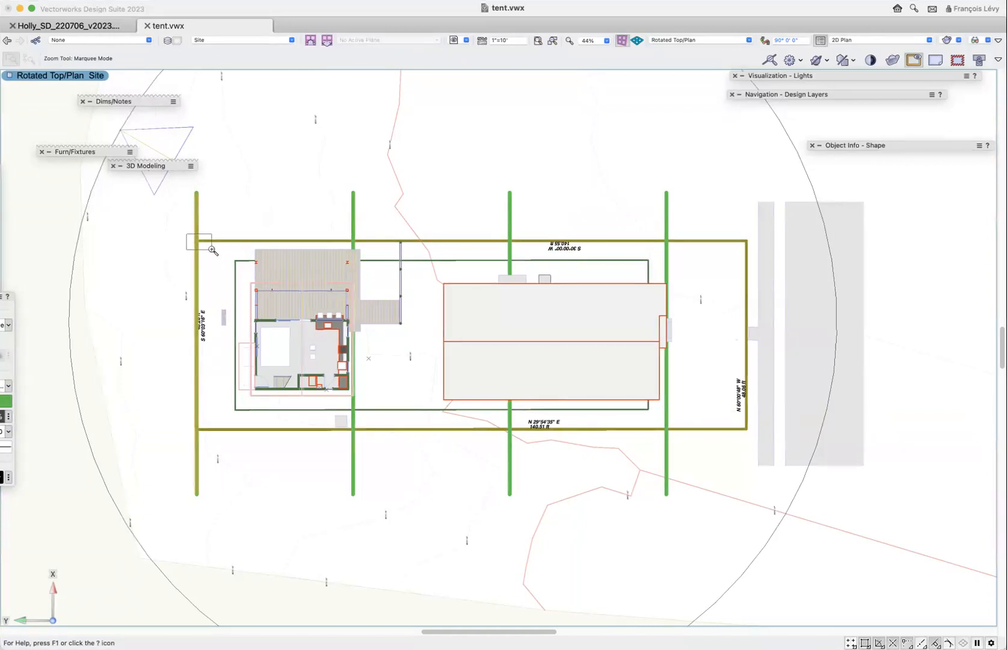
drag(213, 251, 213, 249)
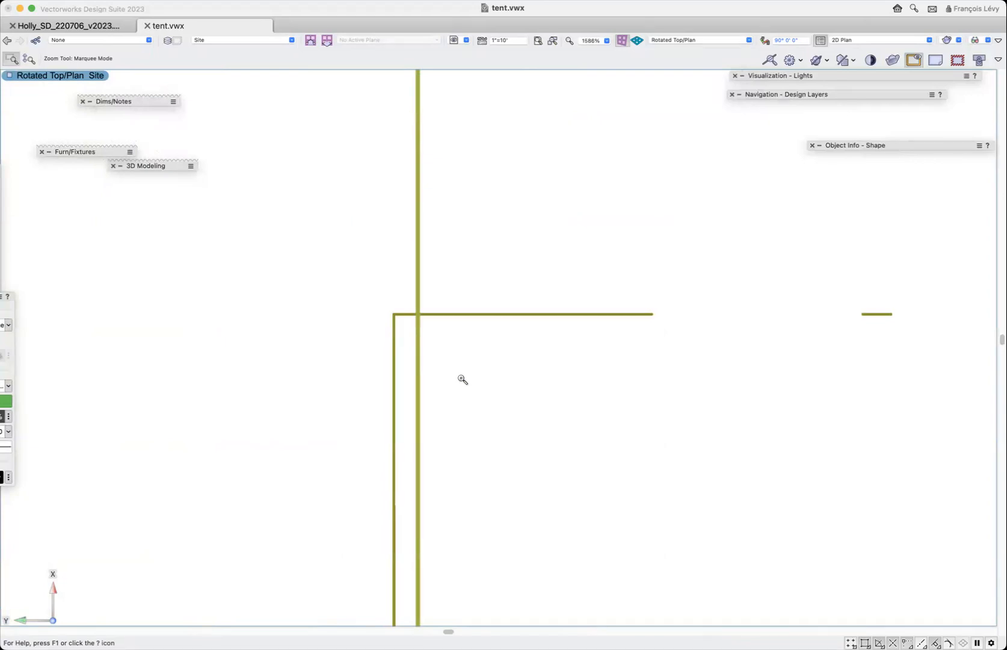
key(2)
click(394, 313)
click(420, 312)
key(Delete)
key(super+2)
scroll(465, 312, down, 20)
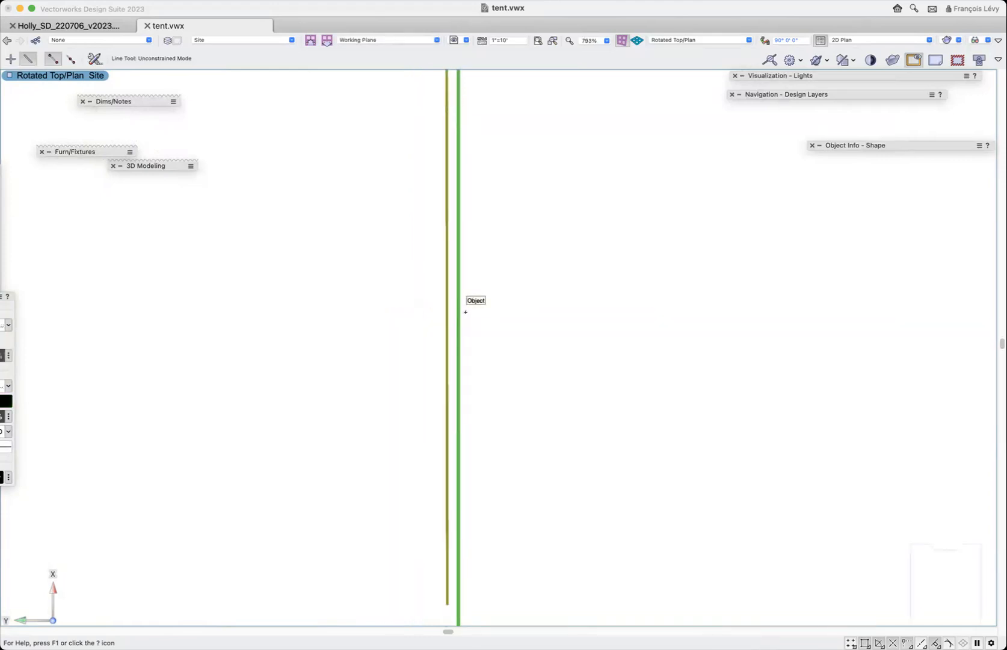
scroll(465, 312, down, 20)
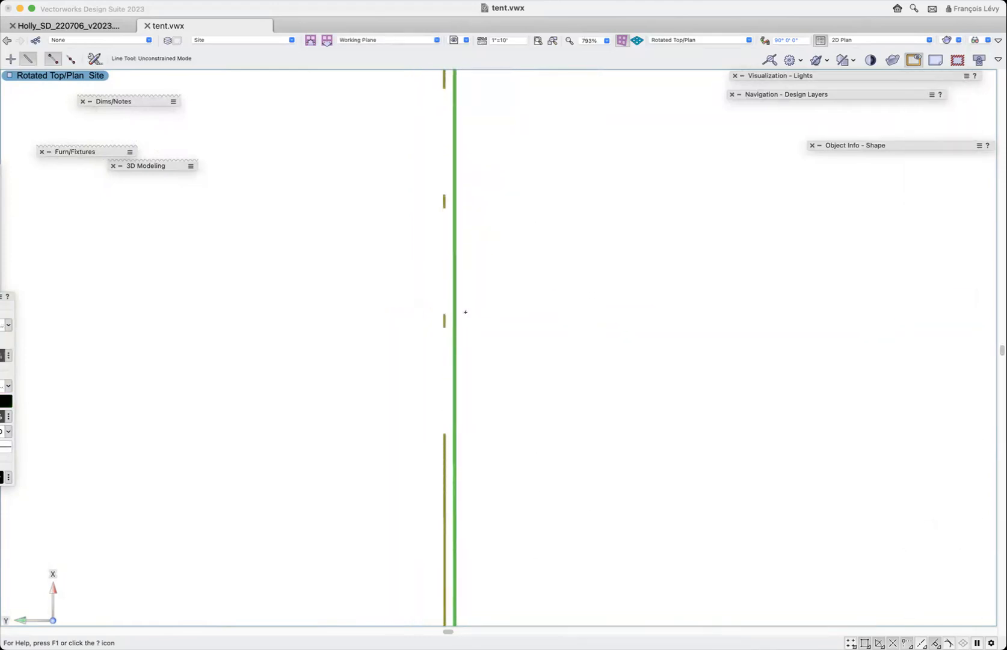
scroll(465, 312, up, 10)
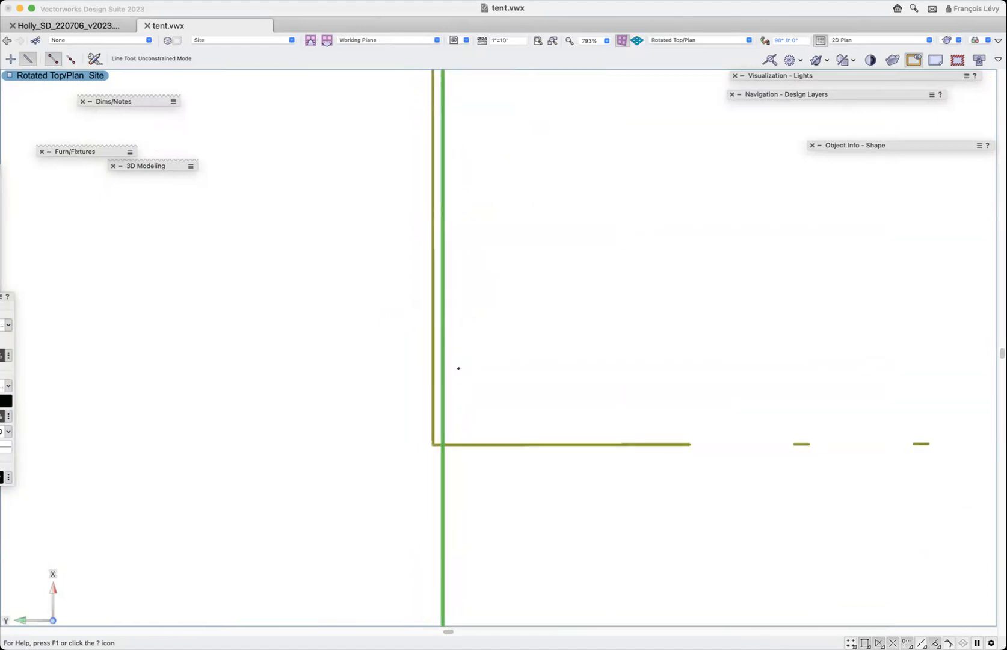
- Recall the saved view "4 roof plan (site)"
alt+scroll(618, 275, down, 3)
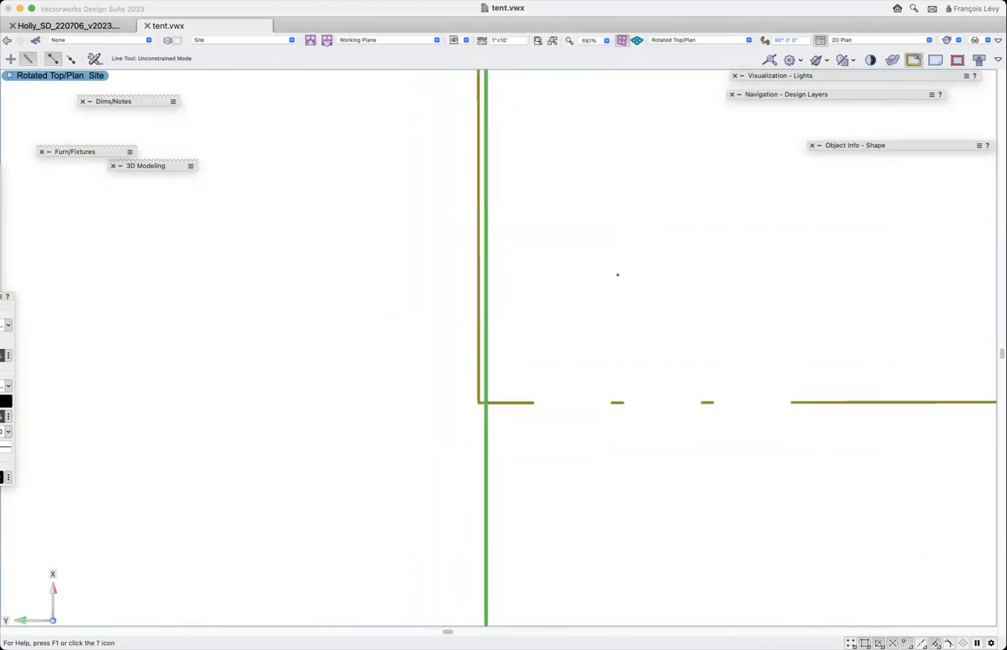
click(452, 40)
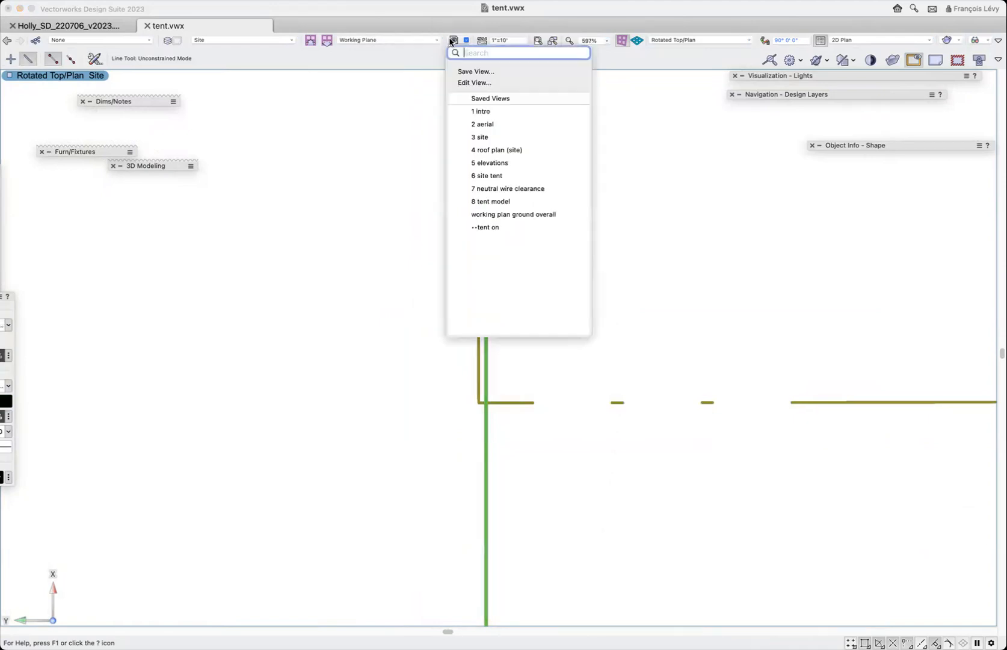
click(480, 149)
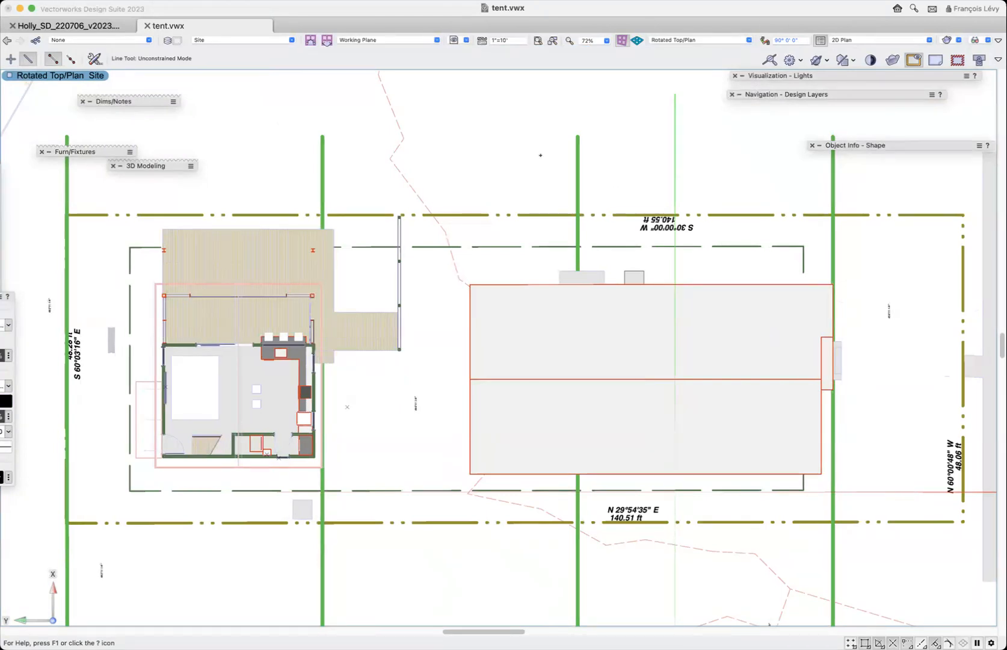
- Orbit the site model to examine the terrain in 3D, and return to the saved roof plan view
scroll(540, 155, down, 4)
key(x)
click(587, 115)
key(shift+c)
mouse_move(784, 385)
mouse_down()
mouse_move(731, 333)
mouse_move(710, 275)
mouse_up()
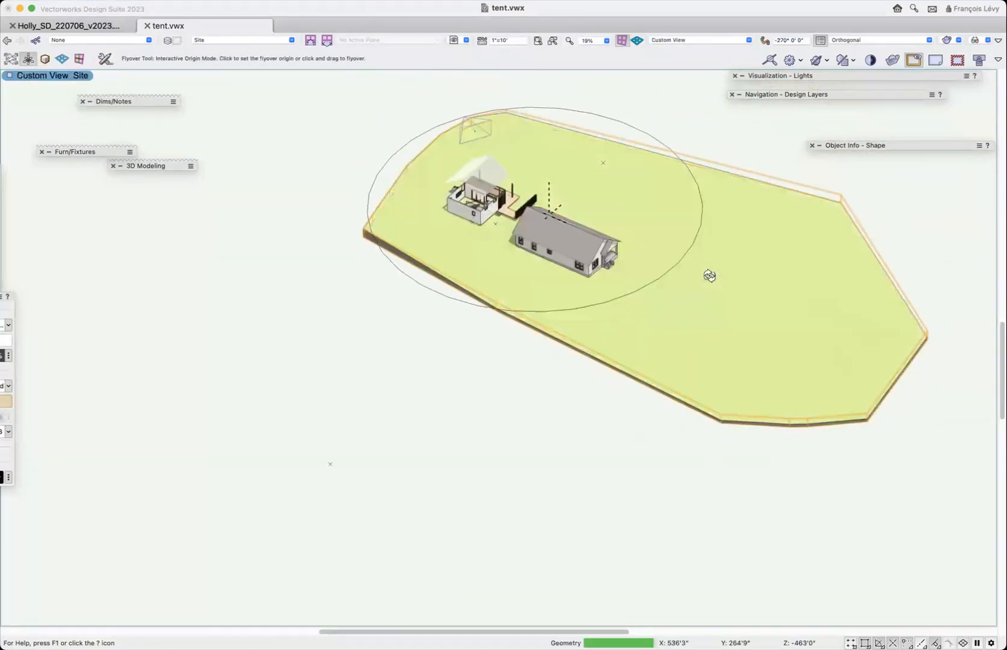
key(F5)
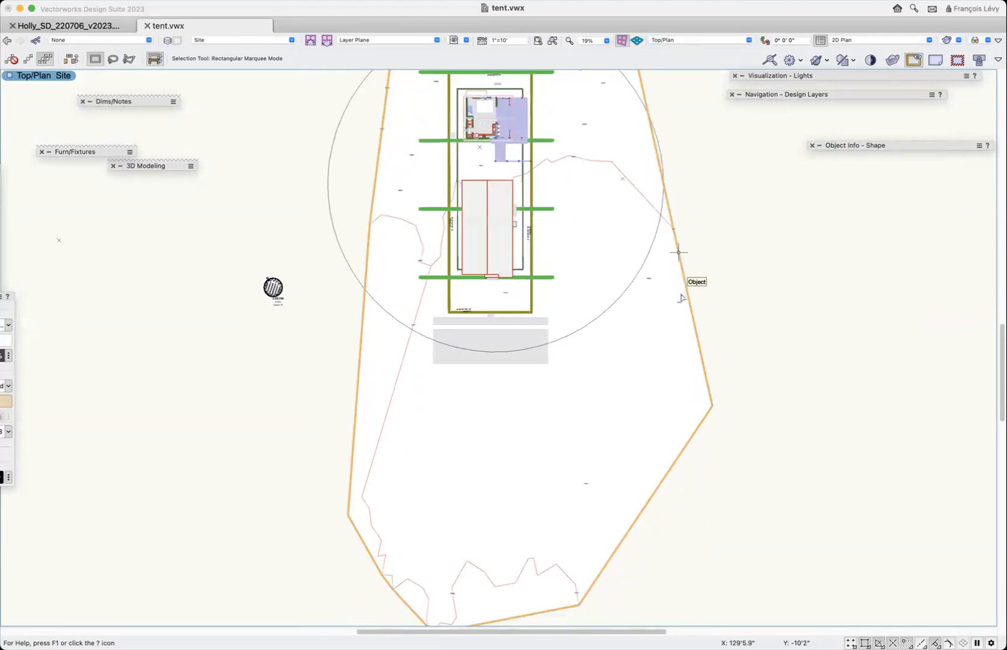
click(458, 39)
click(499, 149)
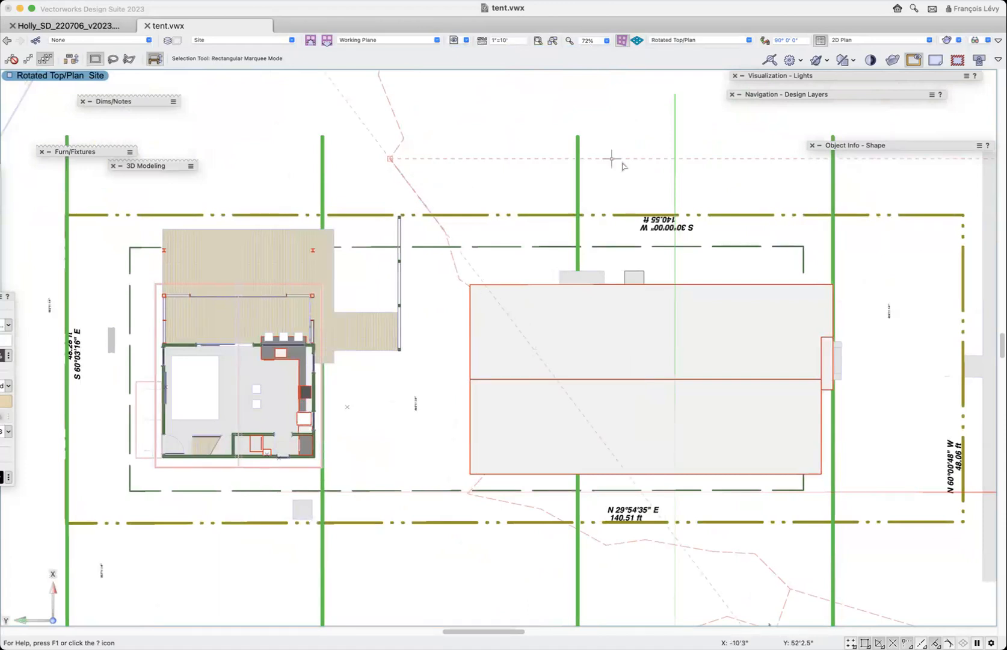
- Move the Object Info palette up beneath the Navigation palette and select the property line
mouse_move(924, 148)
drag(924, 148, 923, 108)
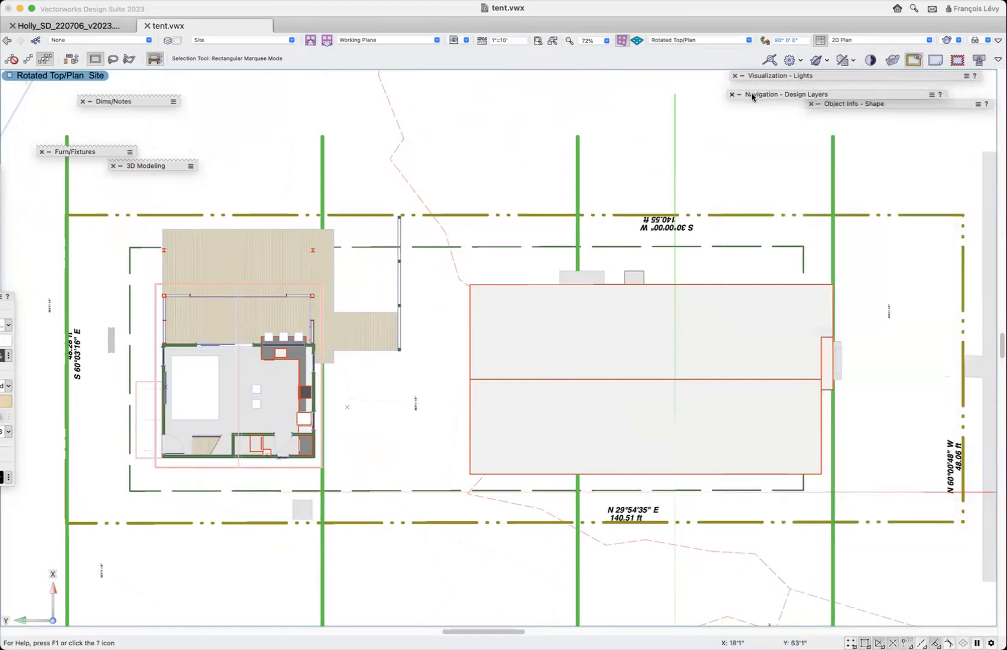
mouse_move(867, 105)
click(941, 215)
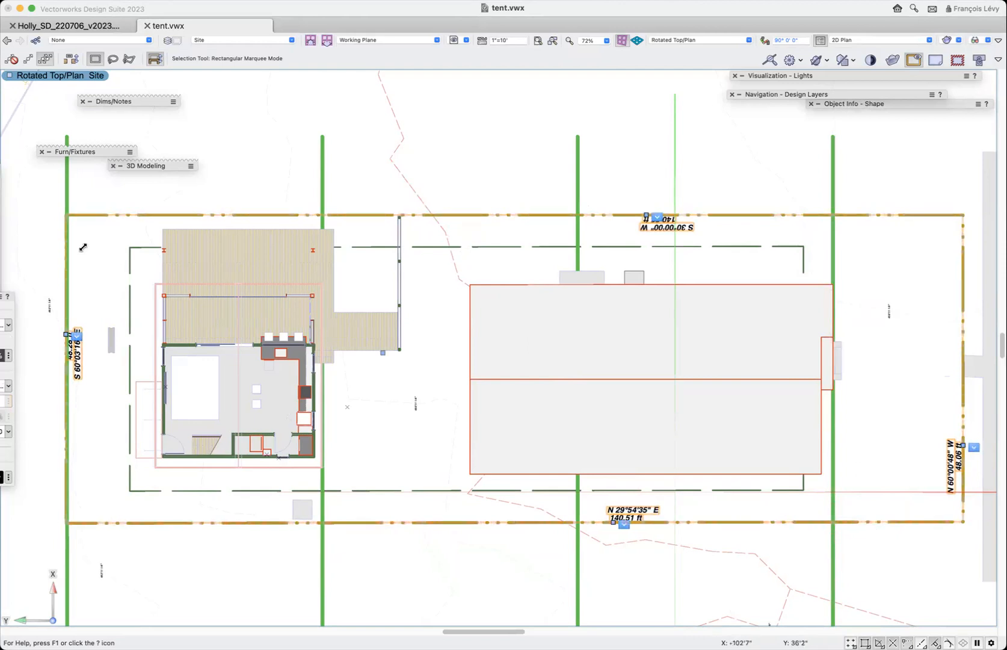
- Clear the drawing area by closing the 3D Modeling, Dims/Notes and Furn/Fixtures palettes
drag(156, 168, 244, 126)
mouse_move(245, 124)
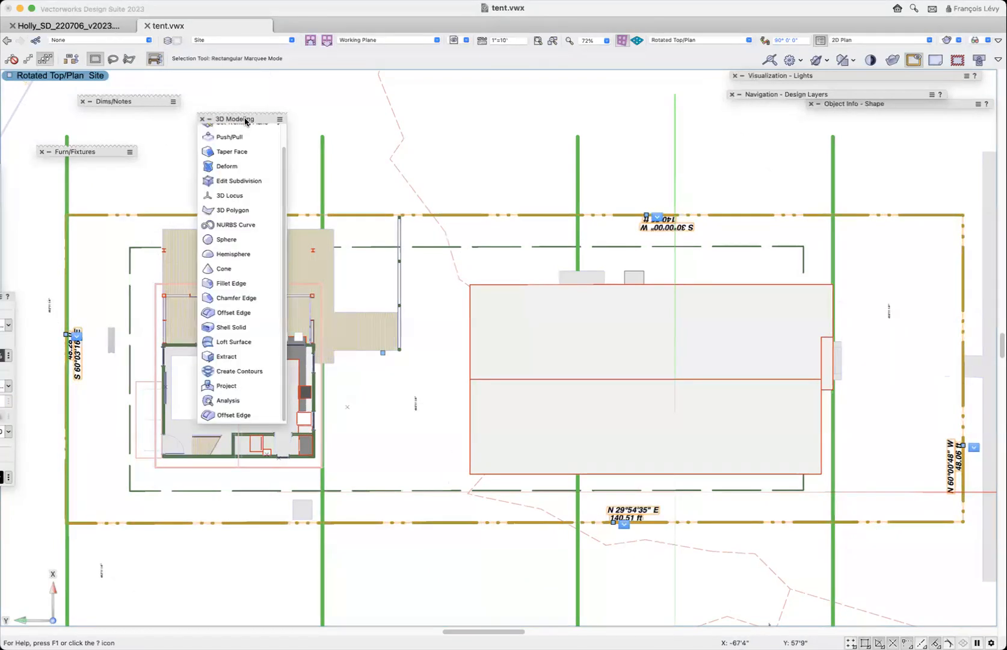
click(203, 119)
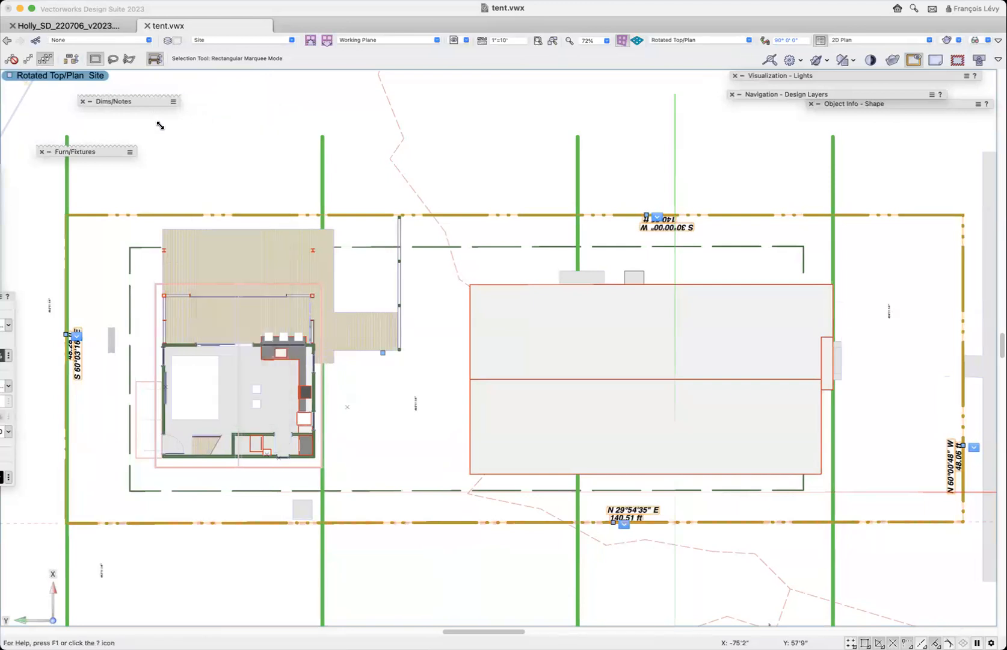
click(82, 102)
click(42, 152)
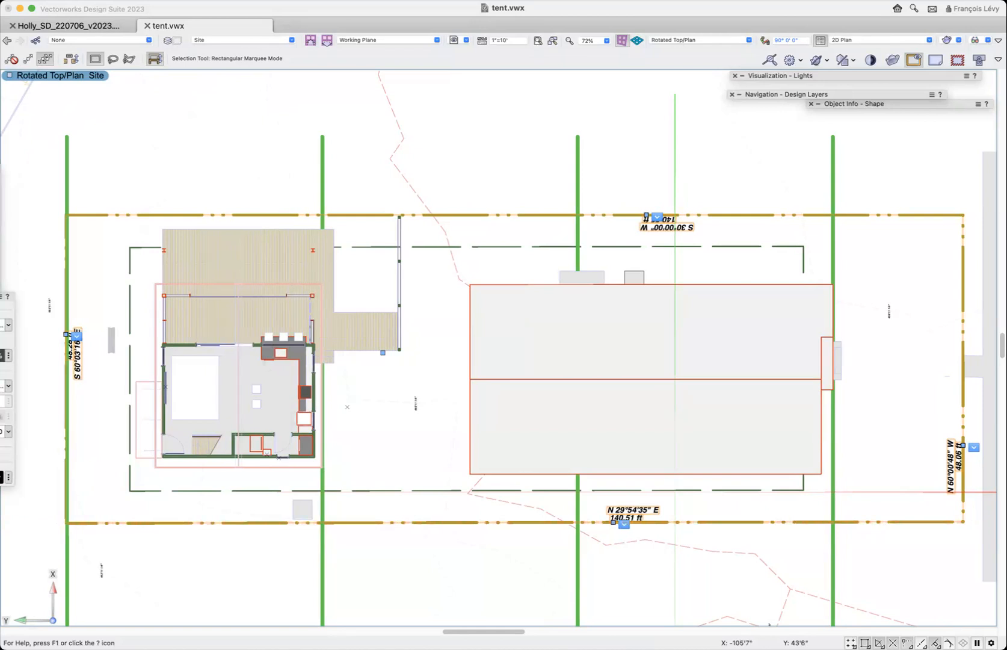
- Bring out the Site Planning tools and place a stake where the 140.55 ft property line crosses the street-side green line
mouse_move(3, 216)
mouse_down()
mouse_move(222, 189)
mouse_move(224, 302)
mouse_move(220, 274)
mouse_up()
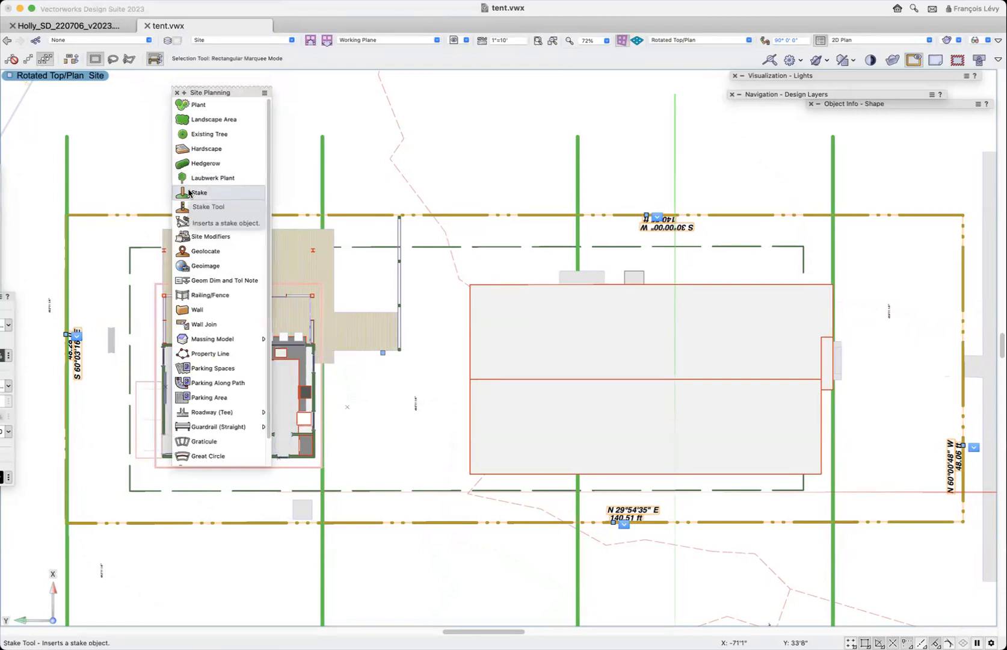
click(190, 193)
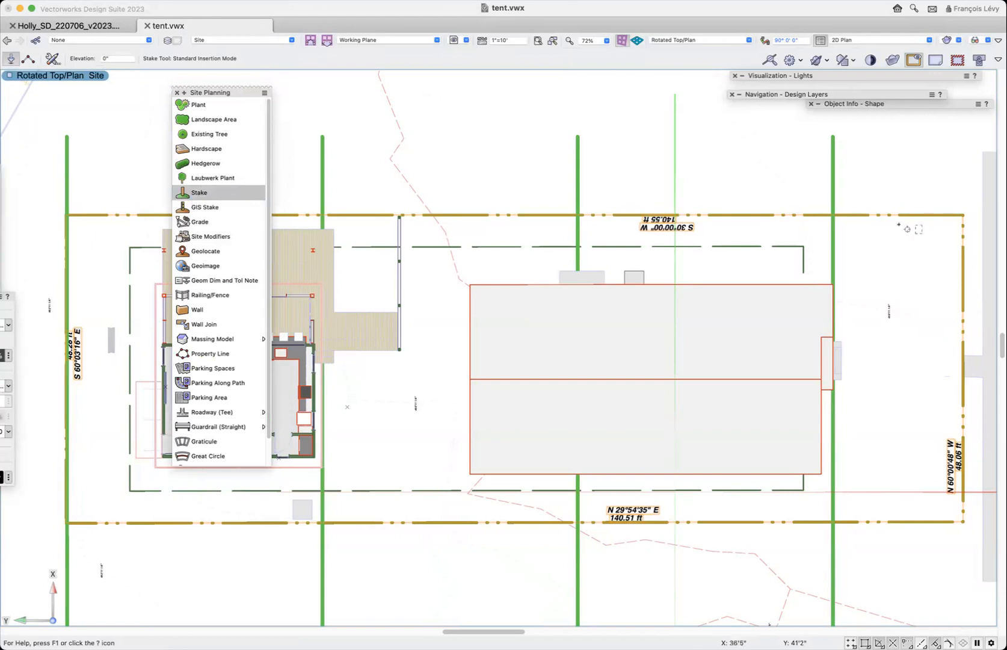
key(z)
click(835, 214)
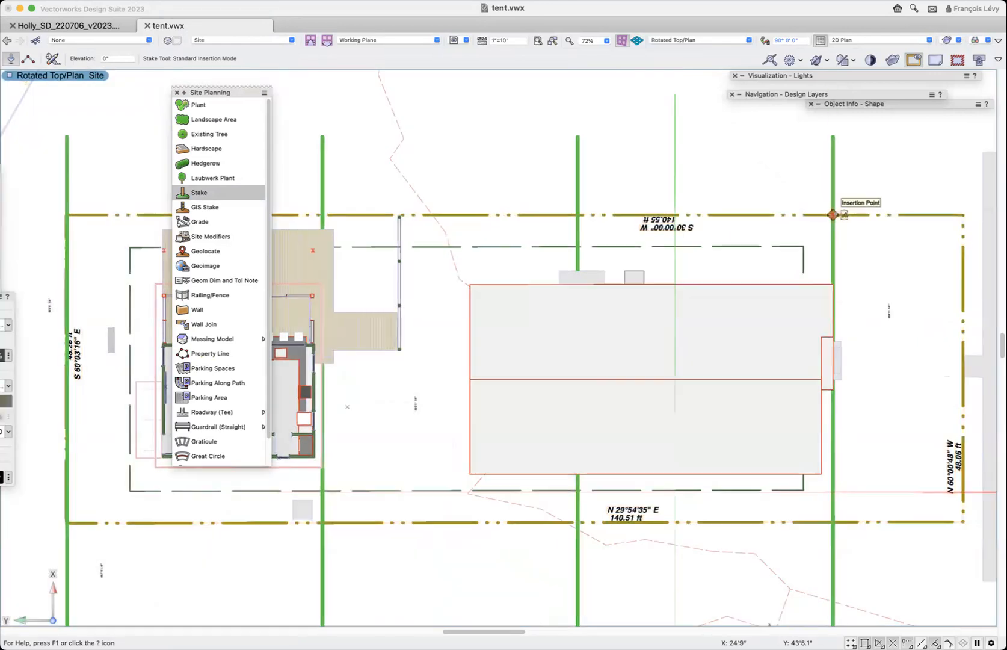
- Set the new stake's mode to "Set elev to site model" in its object properties
key(super+1)
key(super+1)
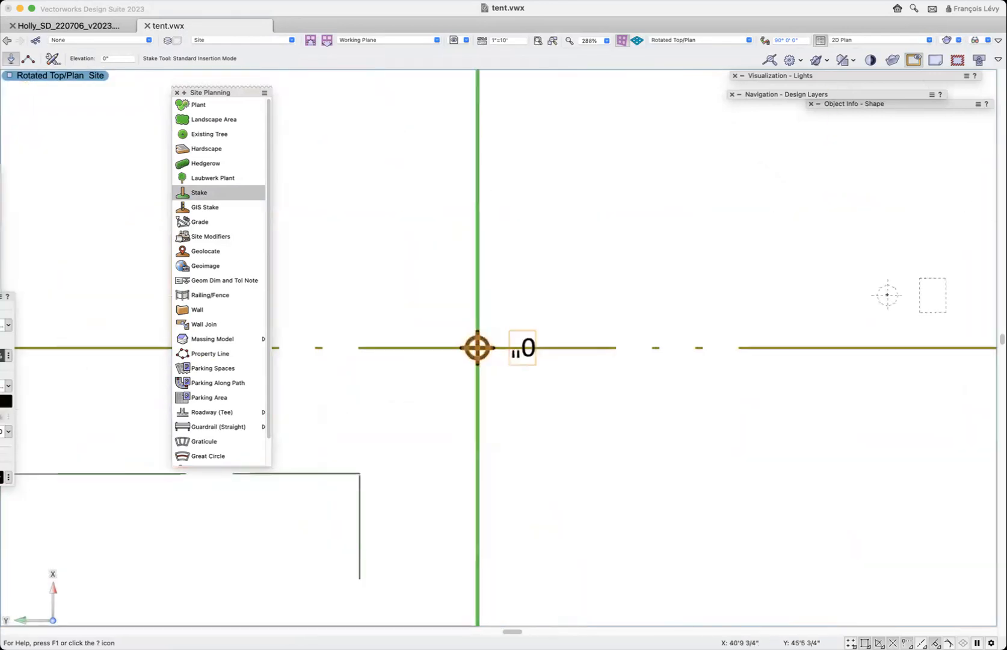
mouse_move(867, 97)
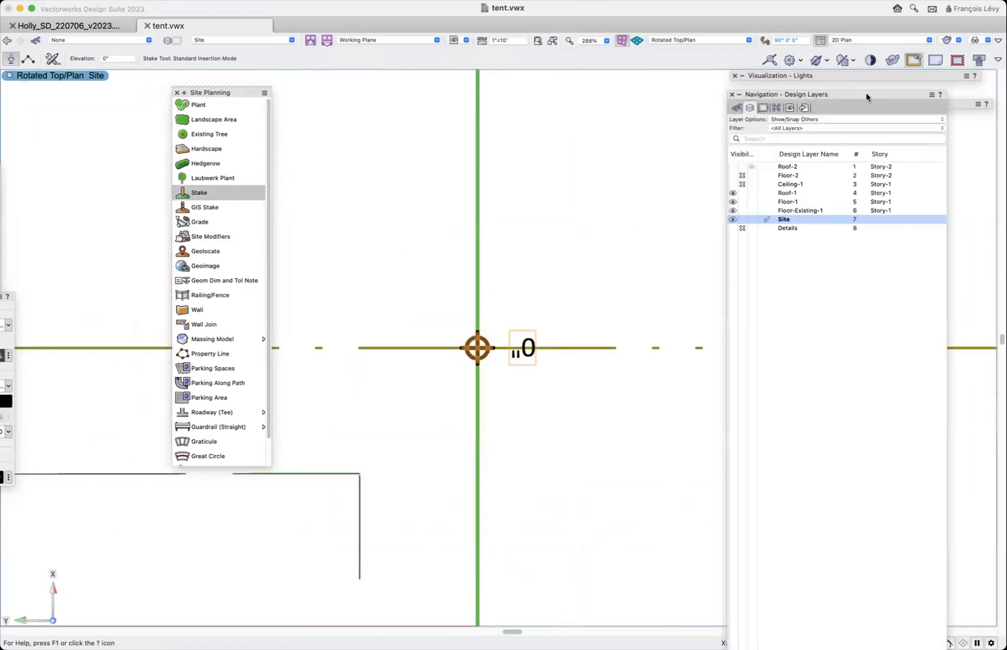
mouse_move(961, 103)
drag(961, 103, 850, 103)
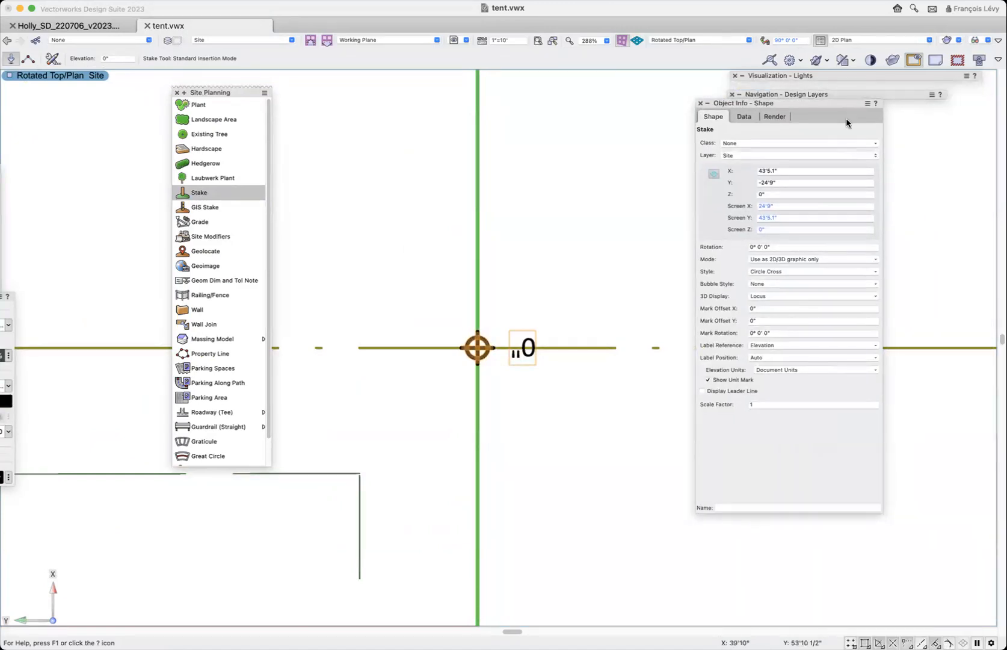
click(781, 261)
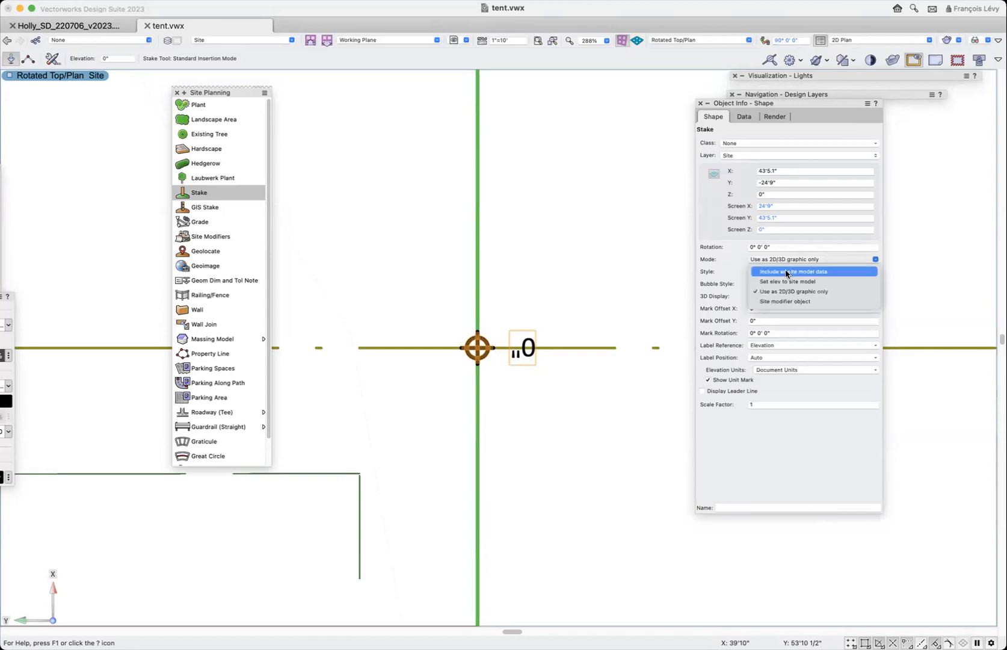
click(815, 281)
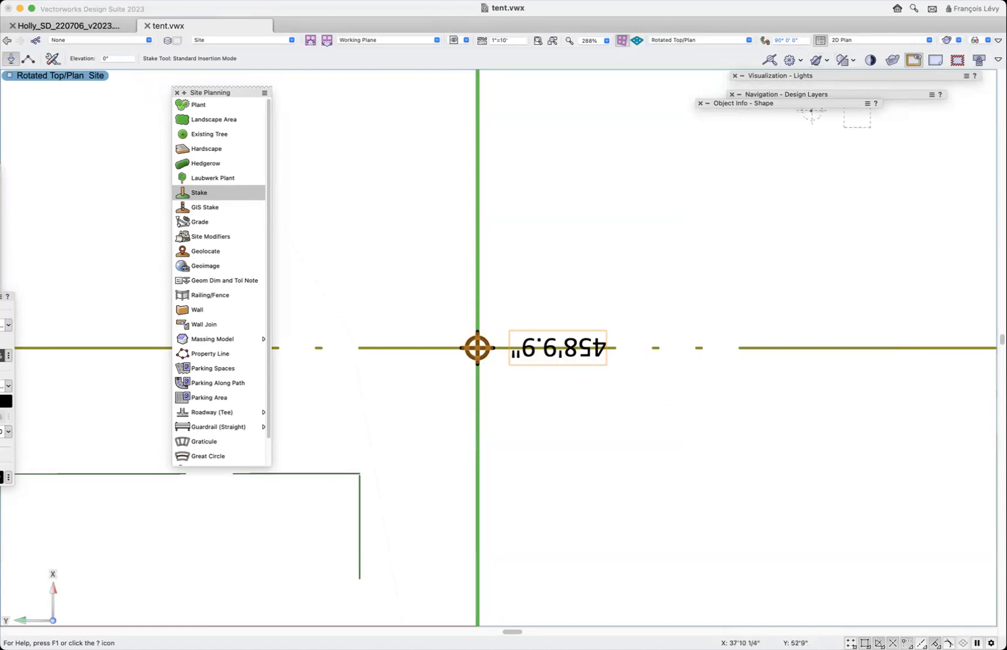
- Try rotating the stake to -180° to reorient its elevation label
mouse_move(811, 104)
click(781, 248)
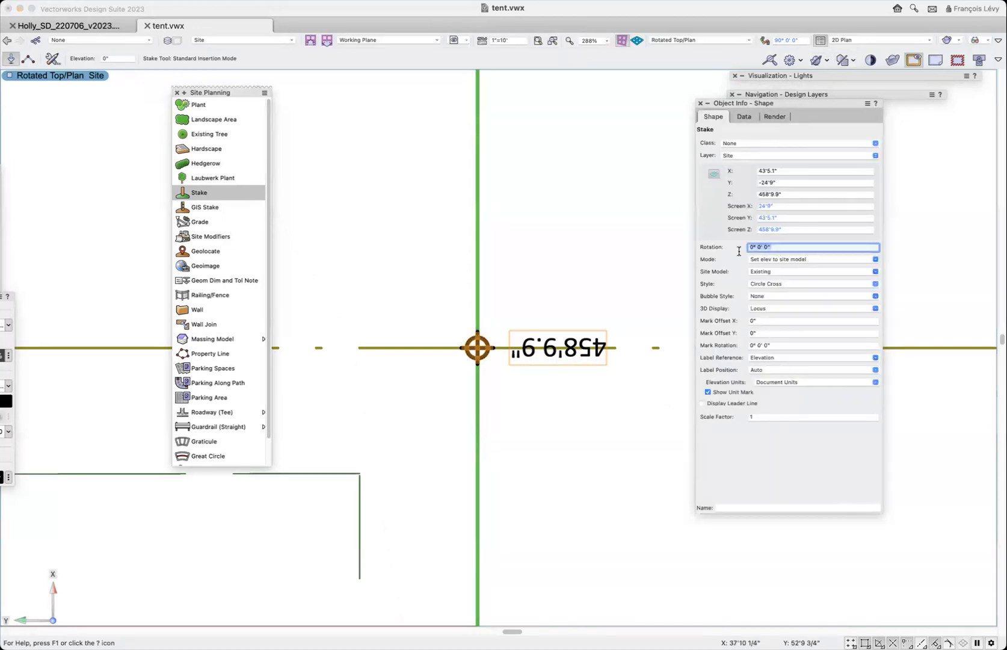
text(-180)
key(Return)
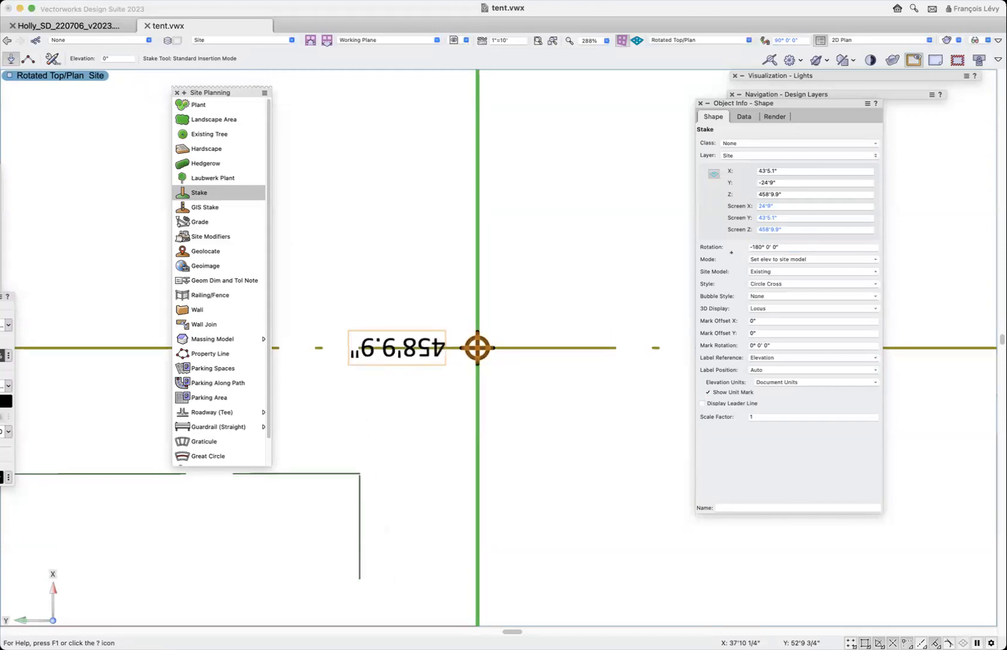
- Set the stake's rotation to 90° and give it a solid fill
click(738, 249)
text(90)
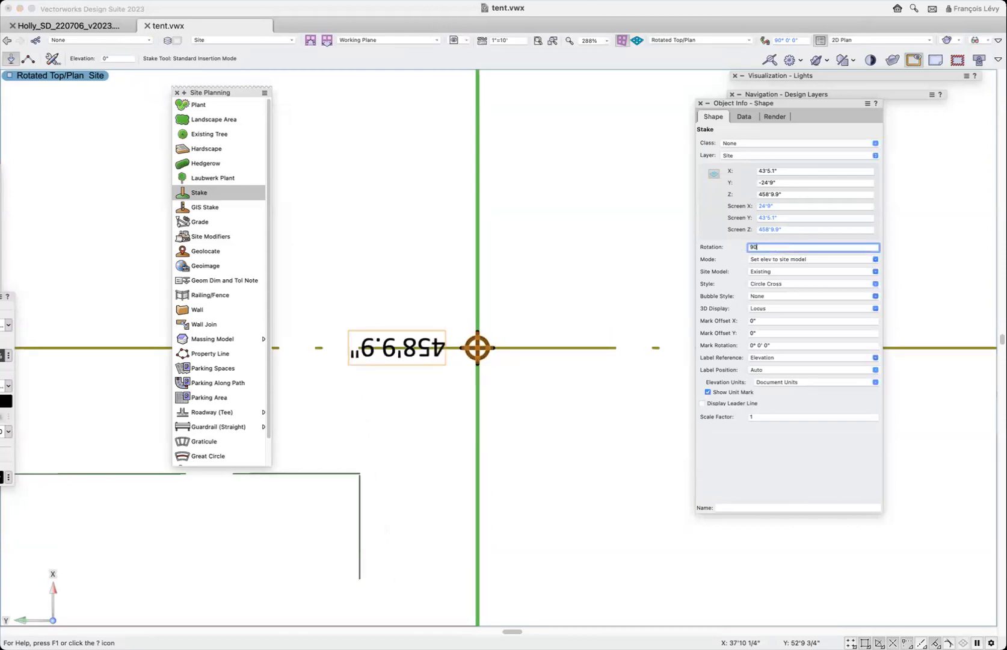
key(Return)
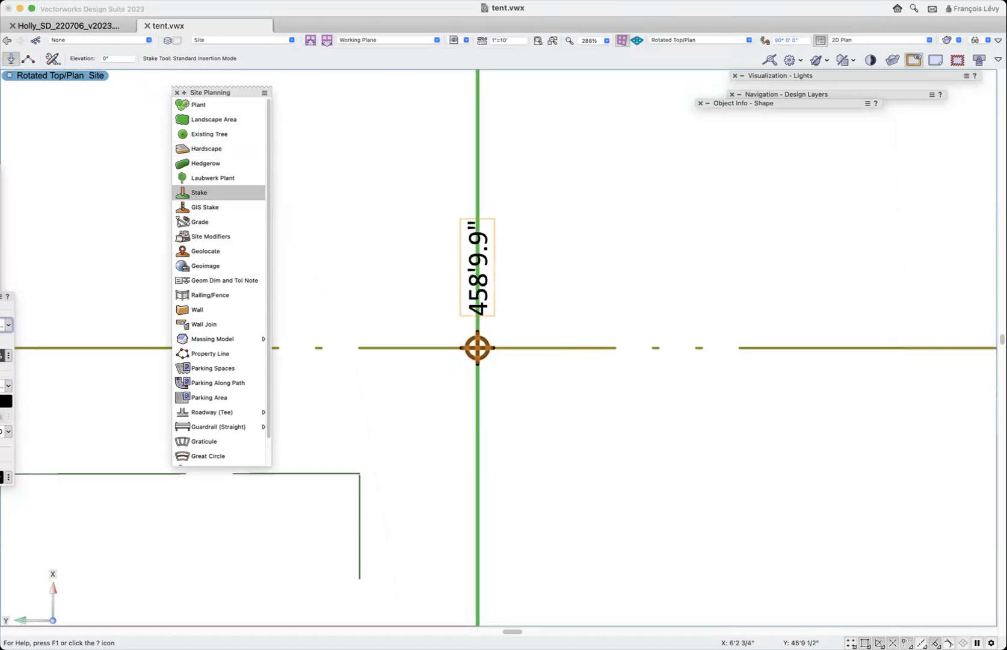
click(6, 325)
click(6, 362)
- Duplicate the stake once with Move by Points, retaining the original, 40' along the property line onto the next green line
key(super+2)
scroll(581, 259, left, 1)
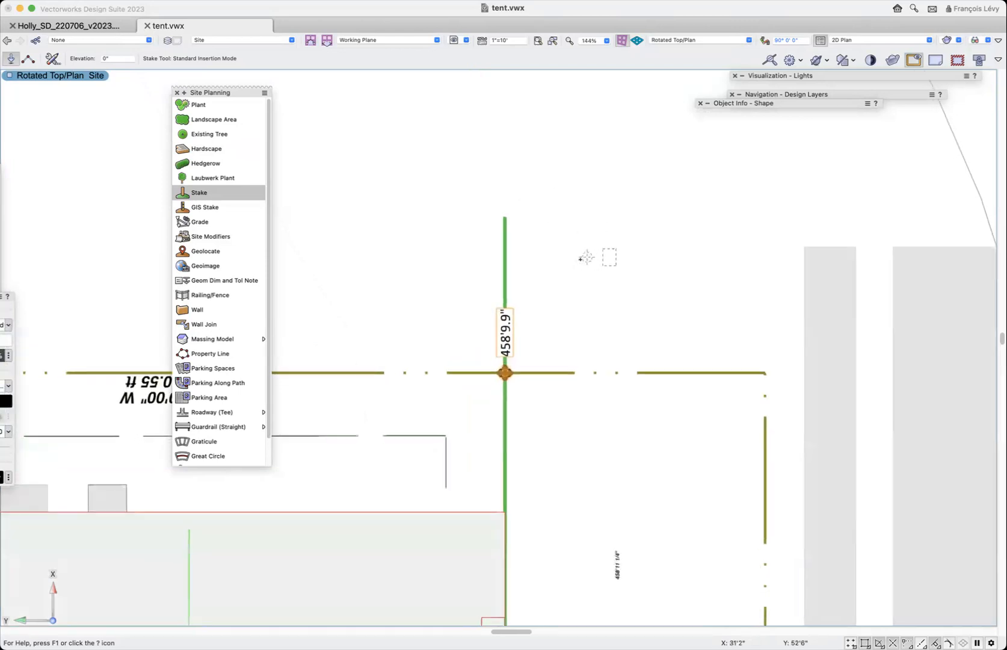
scroll(580, 258, left, 1)
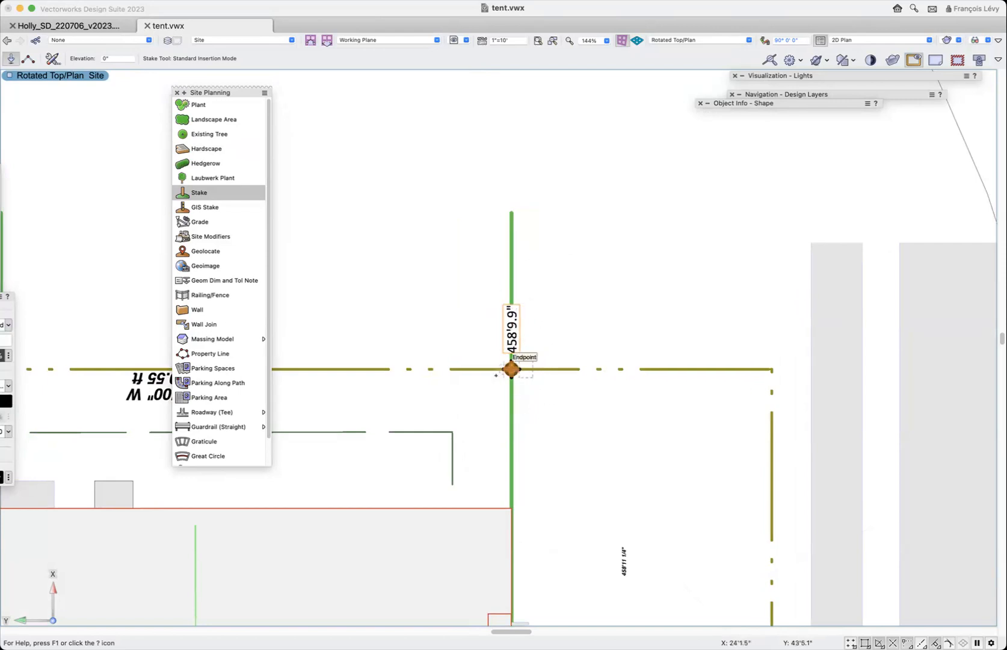
scroll(541, 378, down, 10)
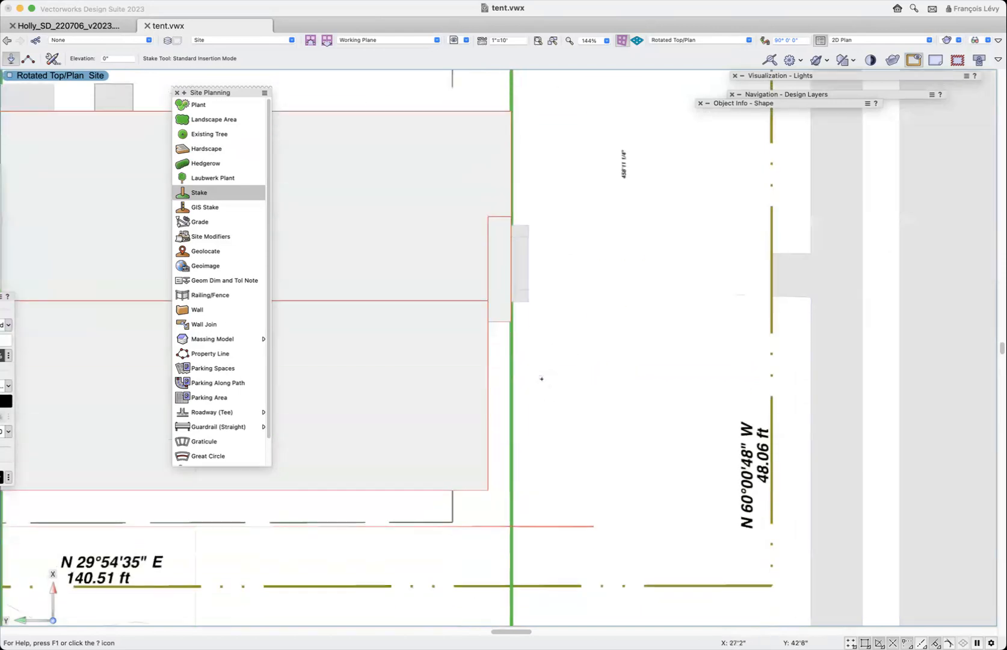
scroll(542, 378, up, 5)
scroll(541, 379, left, 10)
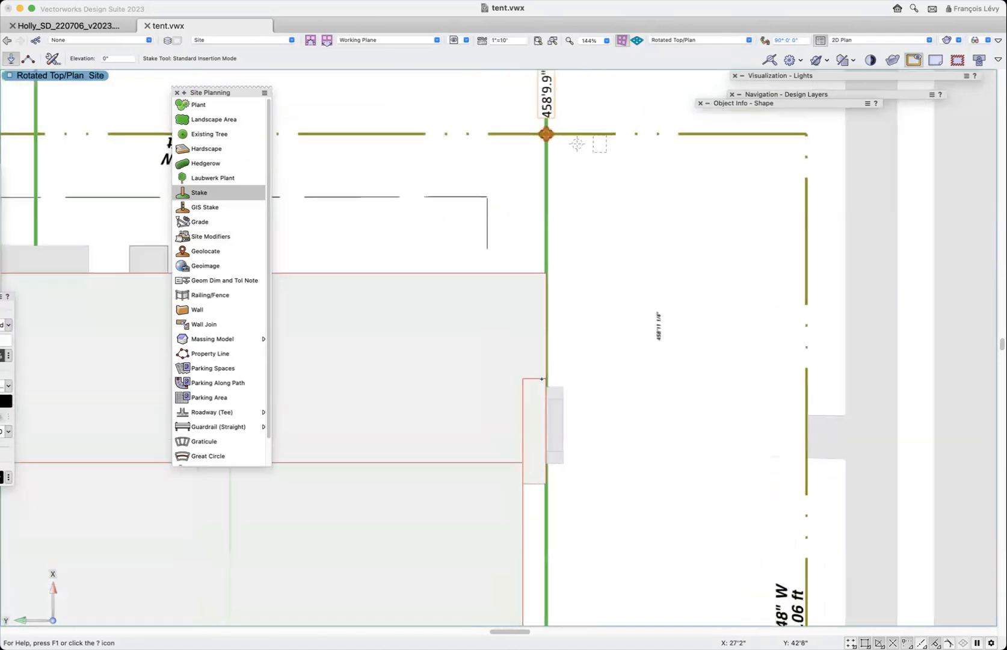
key(x)
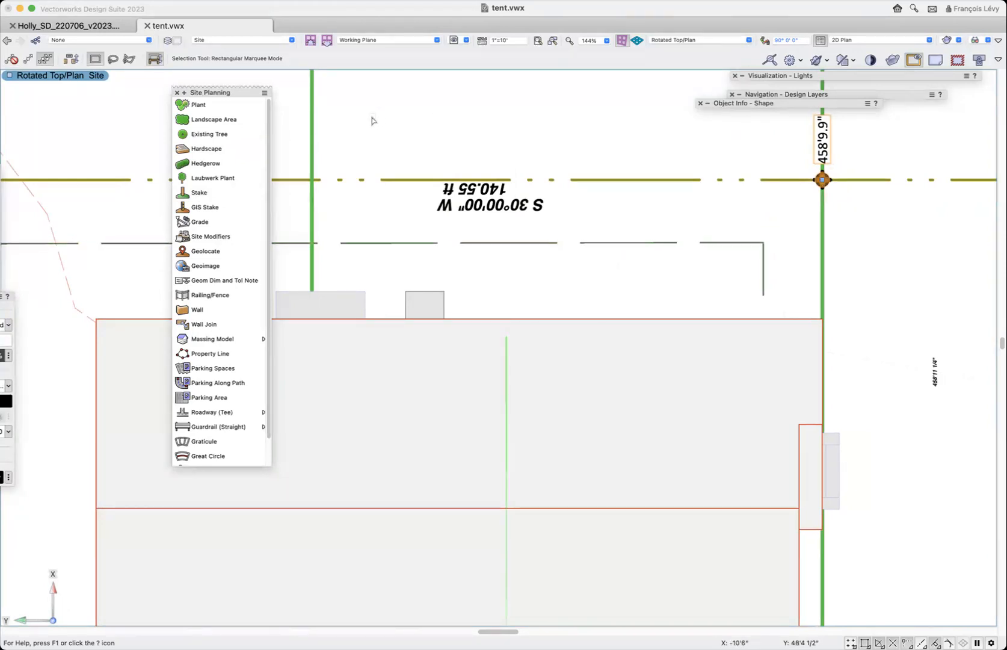
key(m)
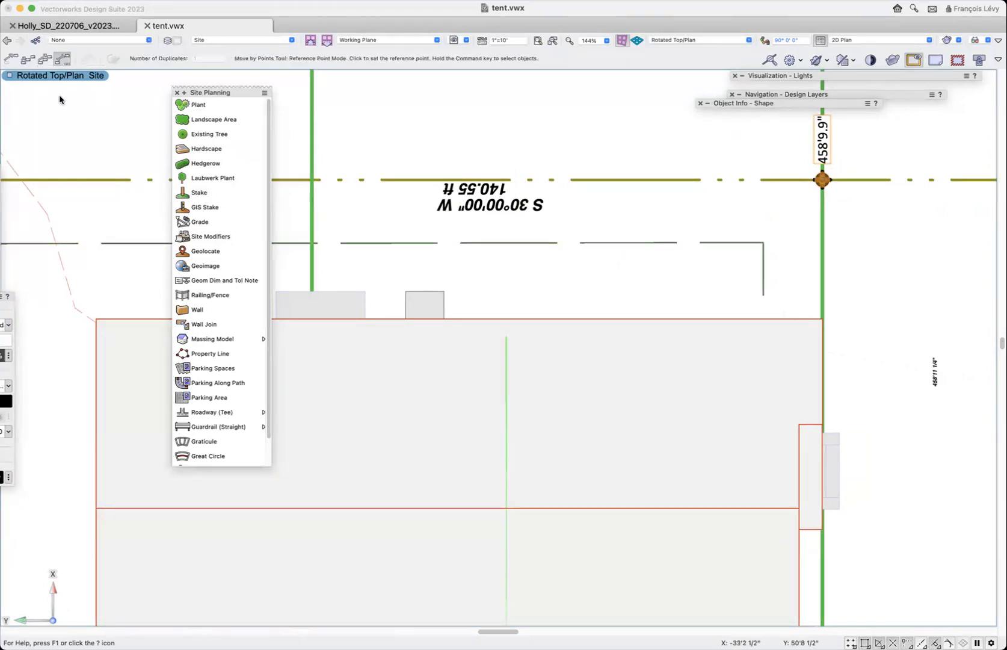
click(29, 63)
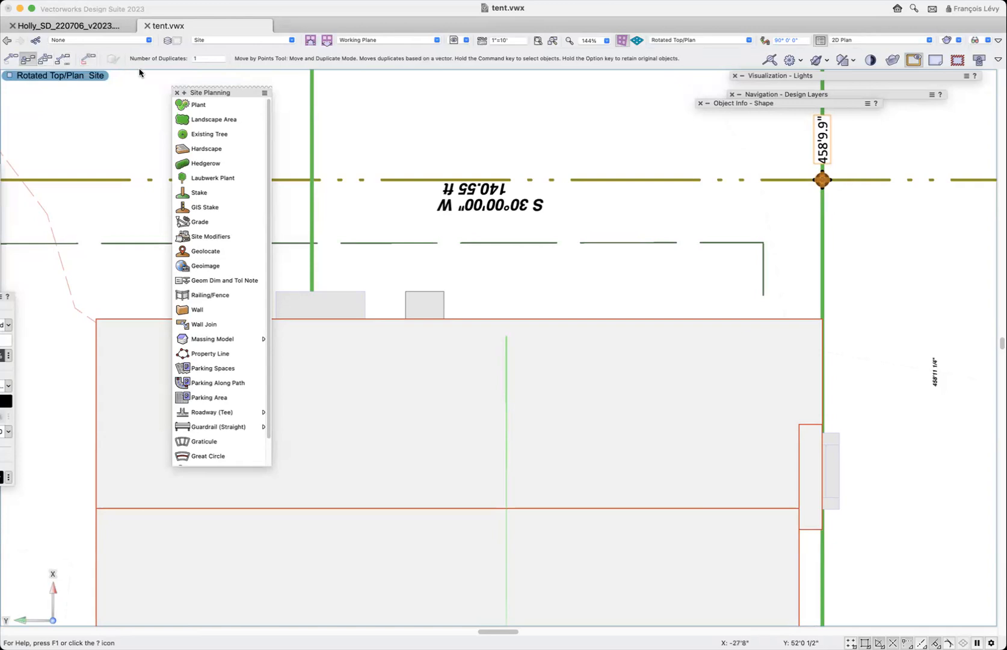
click(85, 59)
click(822, 180)
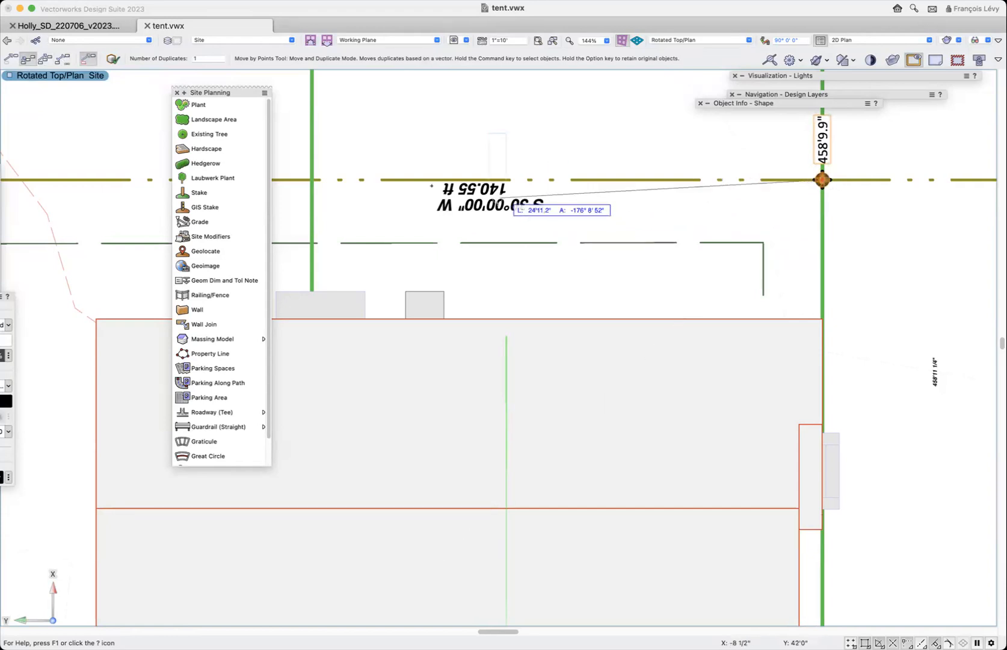
click(313, 181)
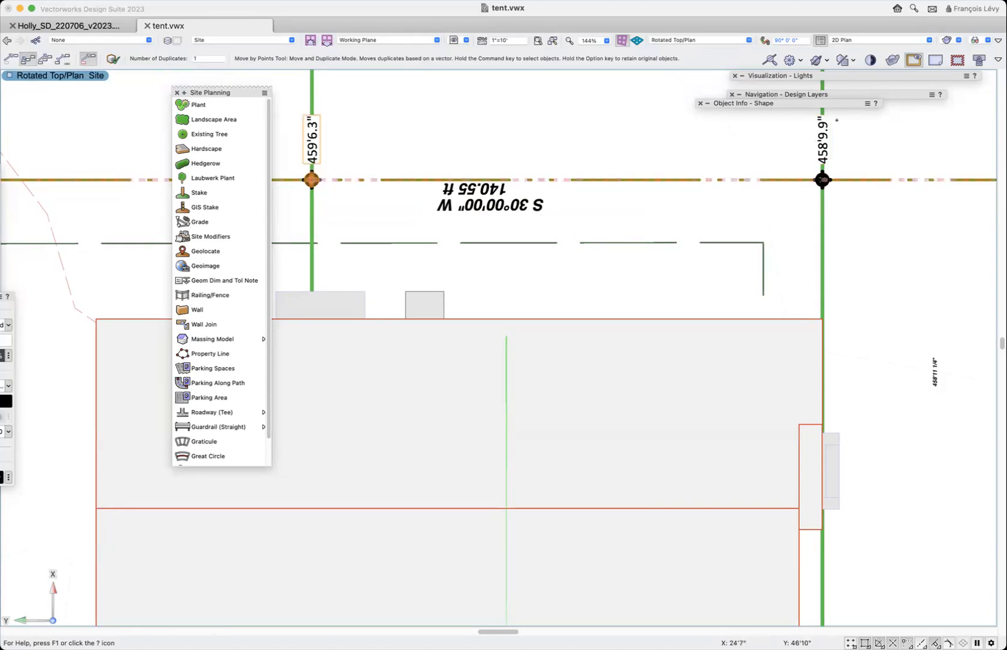
- Examine the duplicated stake's elevation mode and site model setting, and move the Object Info palette clear of the original stake
mouse_move(821, 102)
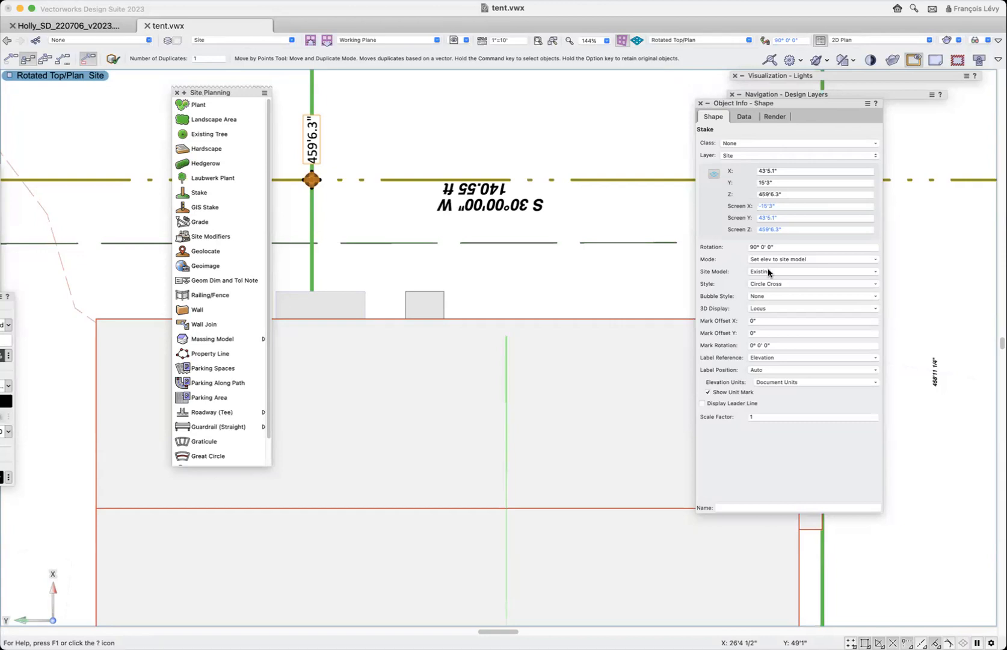
drag(818, 105, 741, 145)
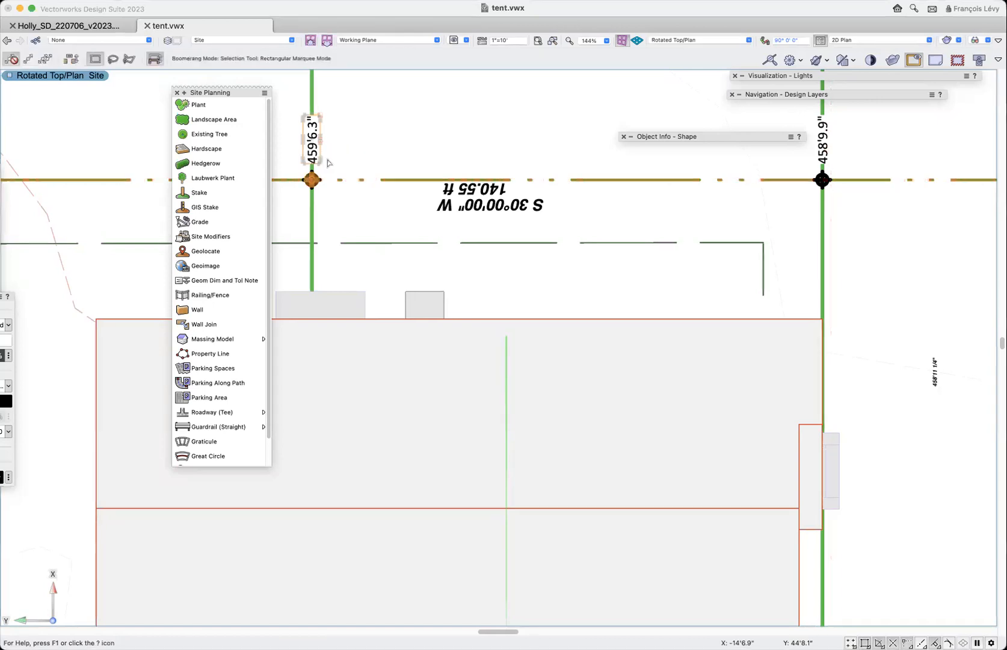
- Select the site model and set its 2D Display to Proposed + Existing
key(super+2)
key(x)
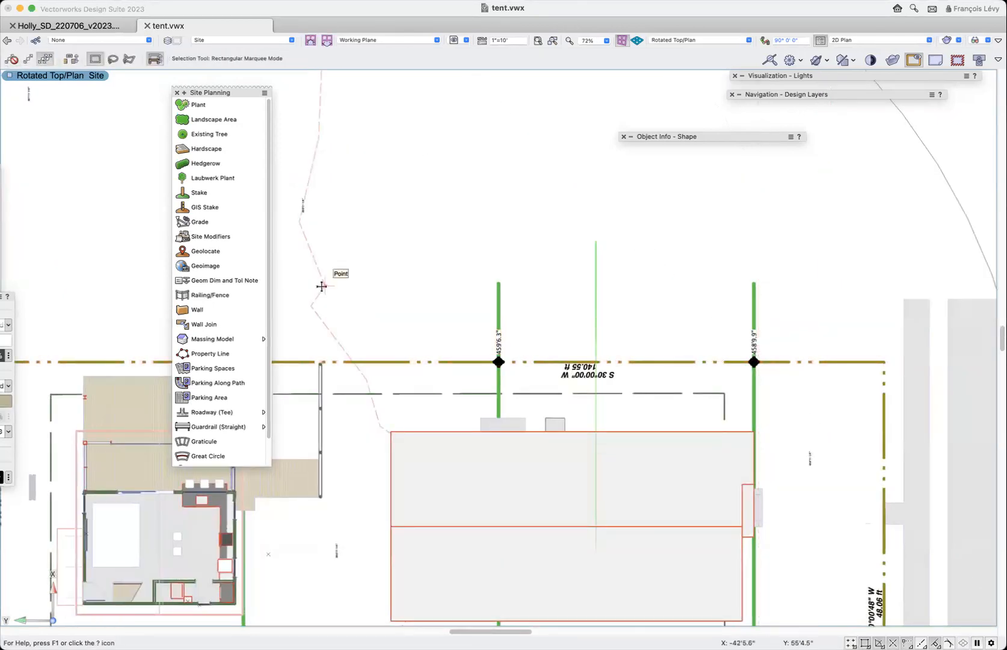
mouse_move(716, 137)
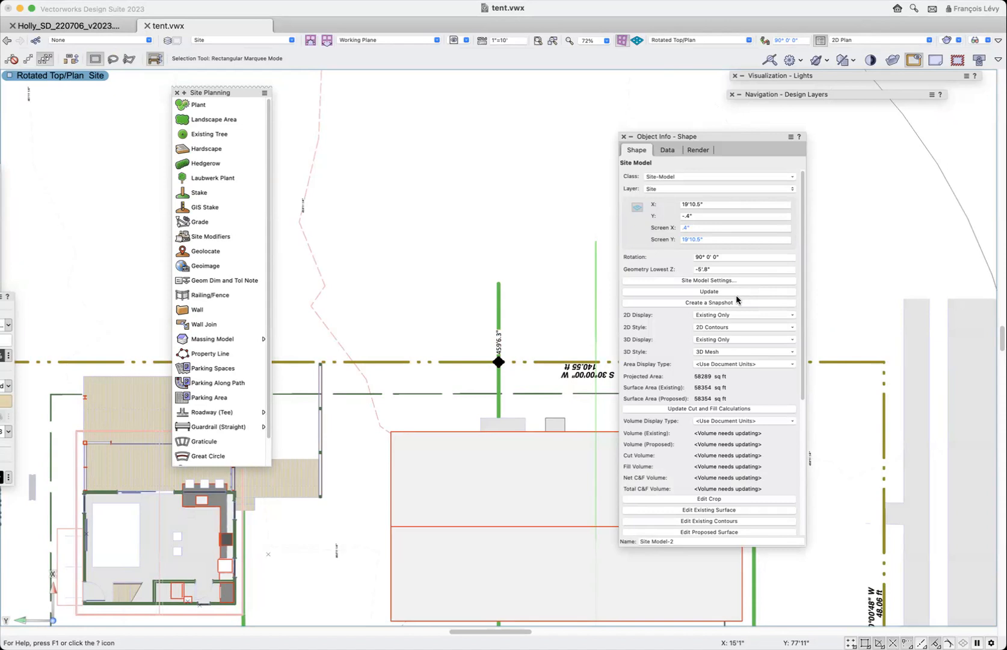
click(735, 317)
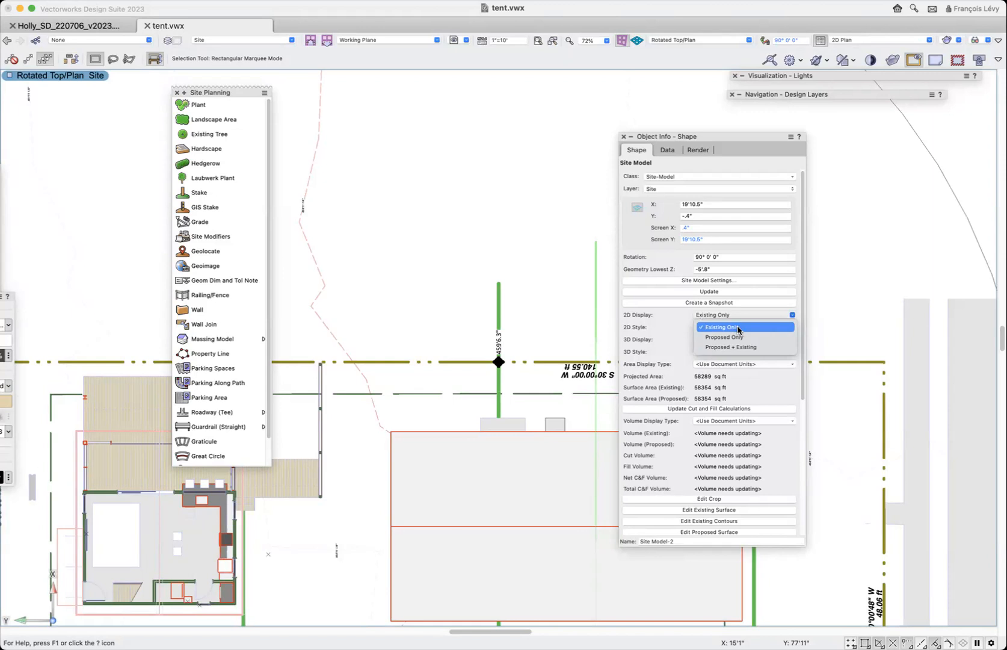
click(738, 348)
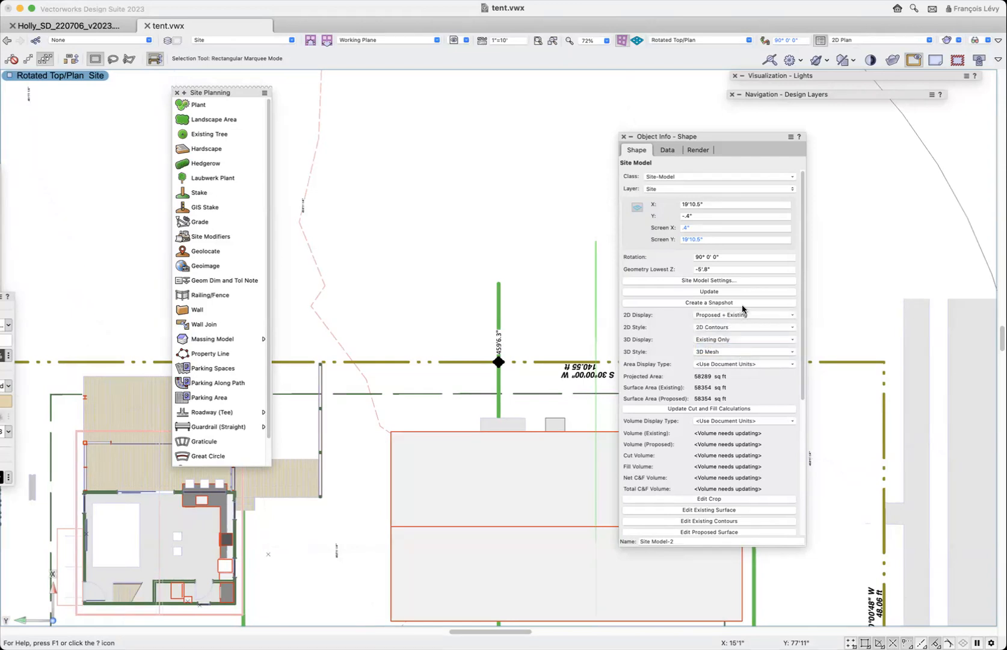
- Review the Site Model options of the original stake at the start of the 40' segment and choose Existing
scroll(826, 279, left, 10)
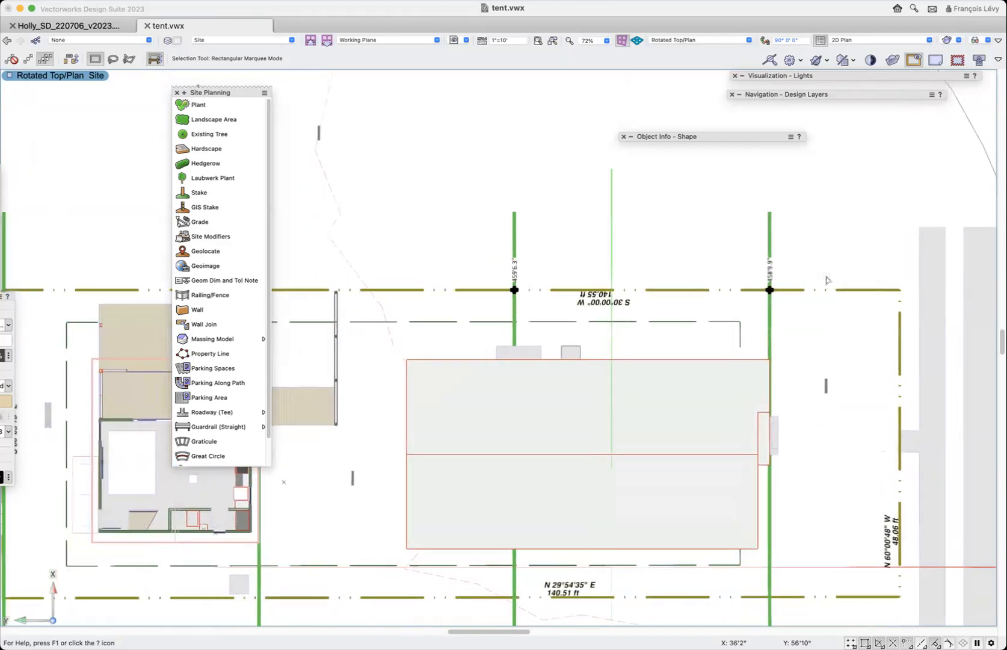
scroll(826, 279, right, 7)
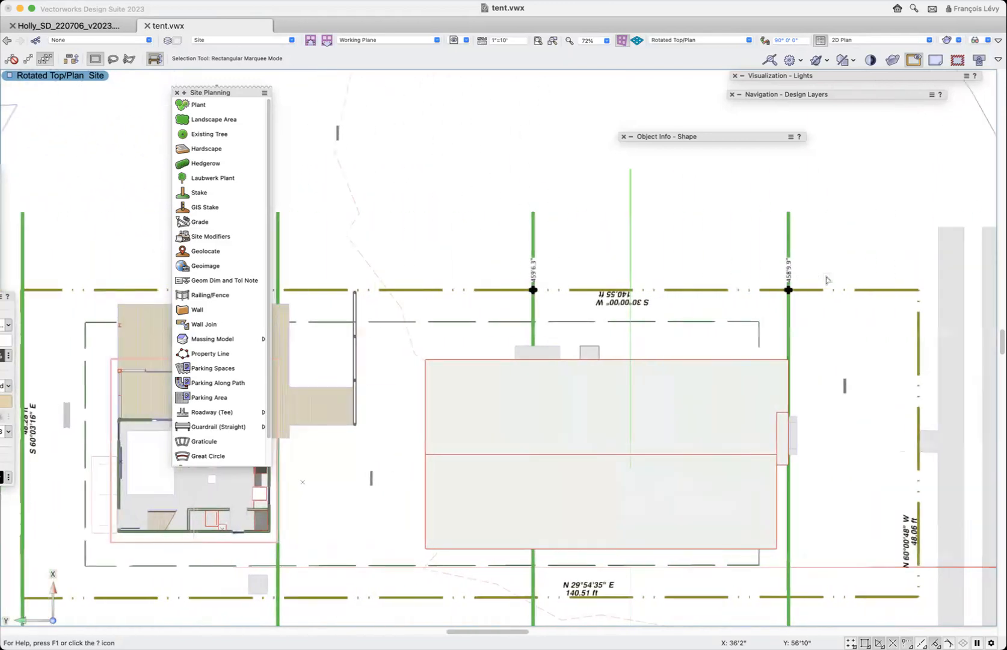
scroll(828, 281, left, 7)
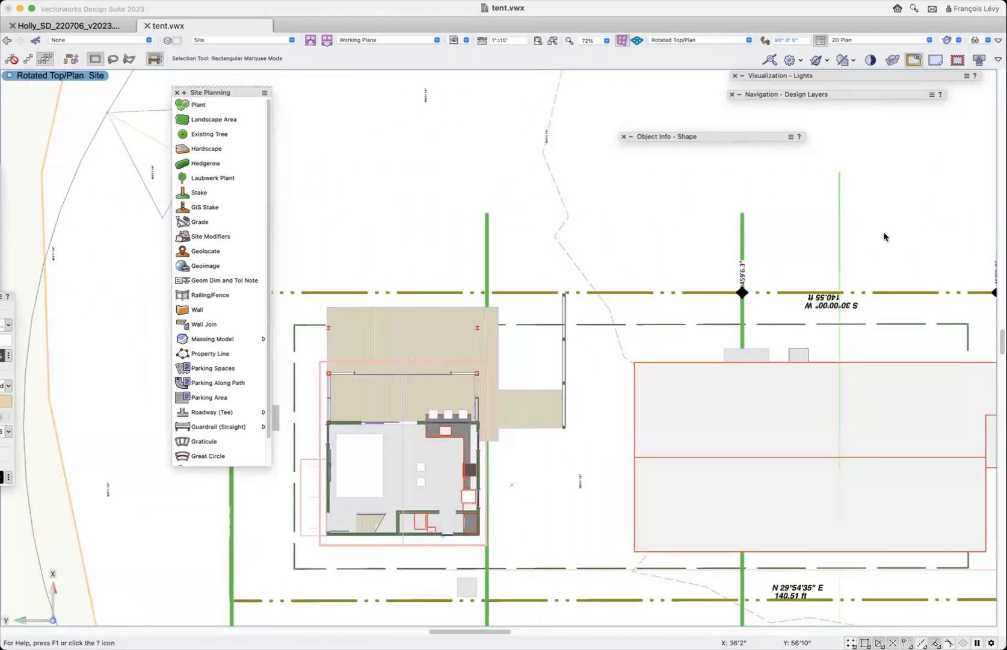
scroll(781, 269, right, 4)
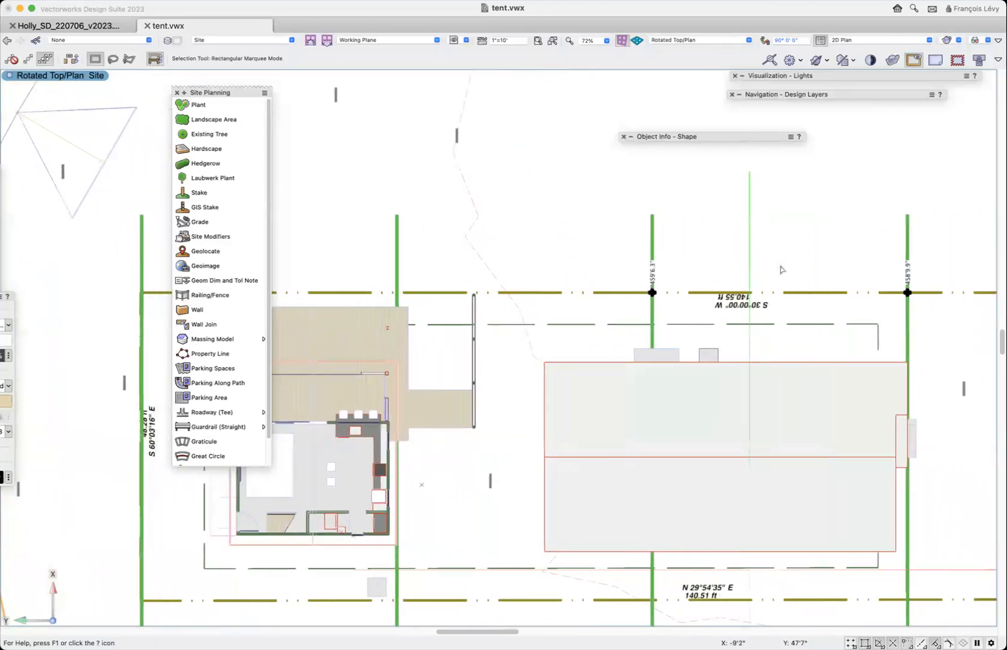
click(652, 291)
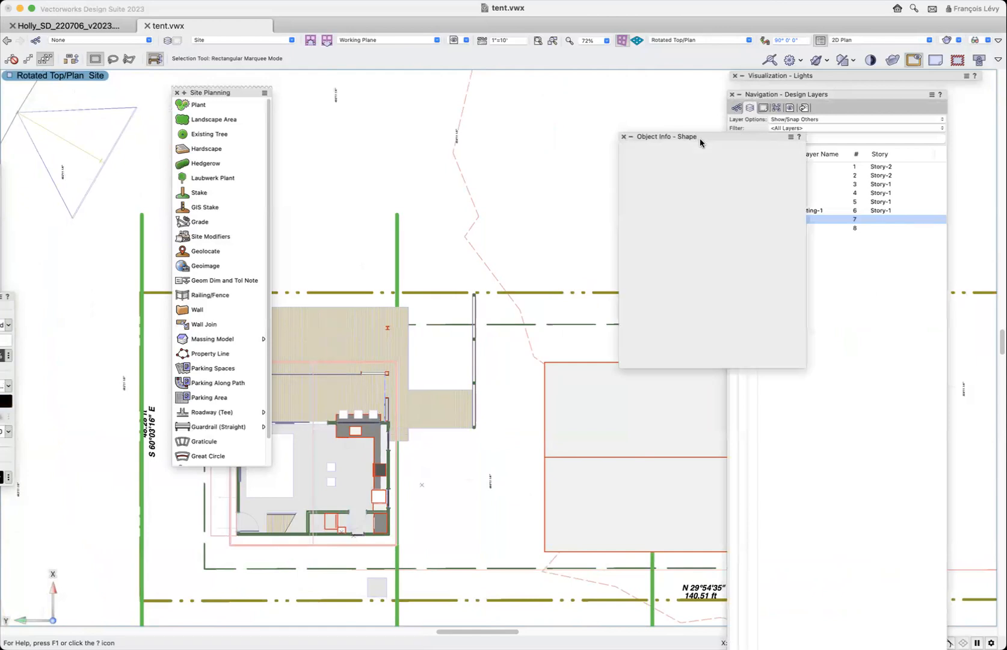
drag(700, 138, 830, 116)
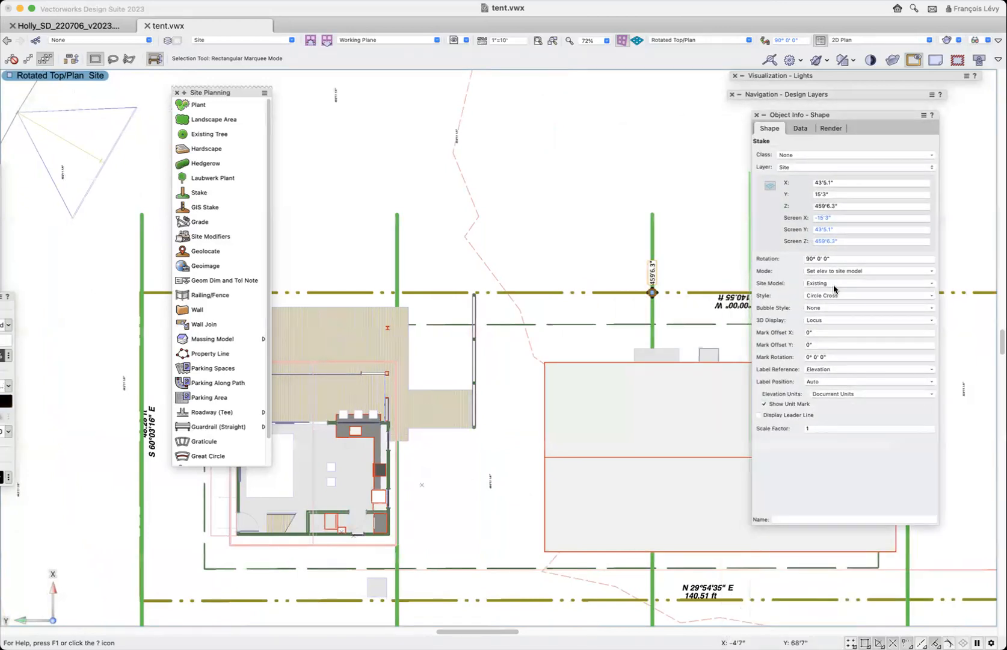
click(834, 284)
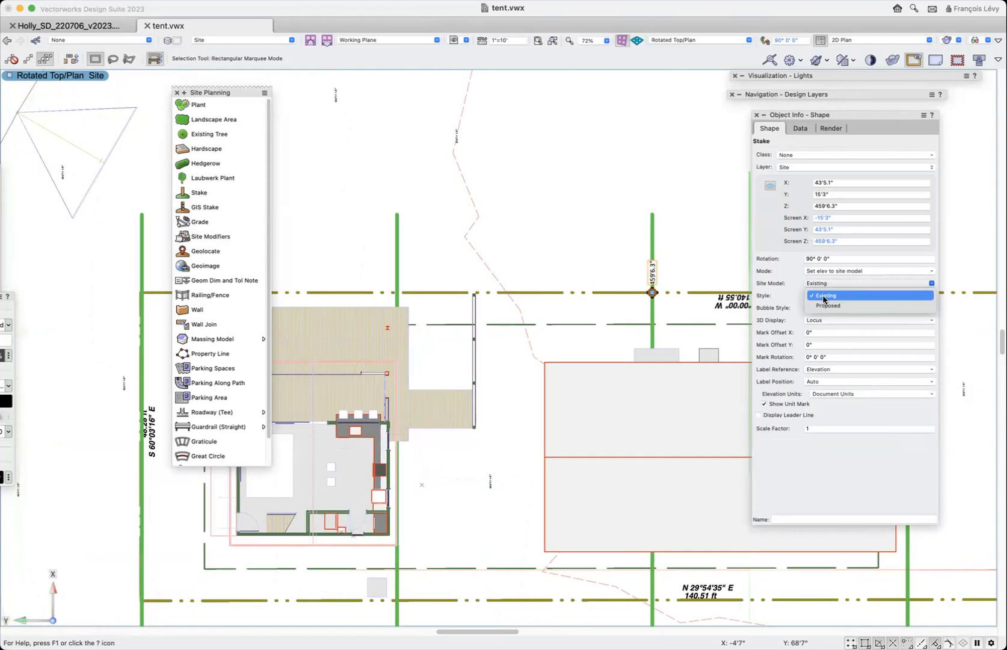
click(824, 296)
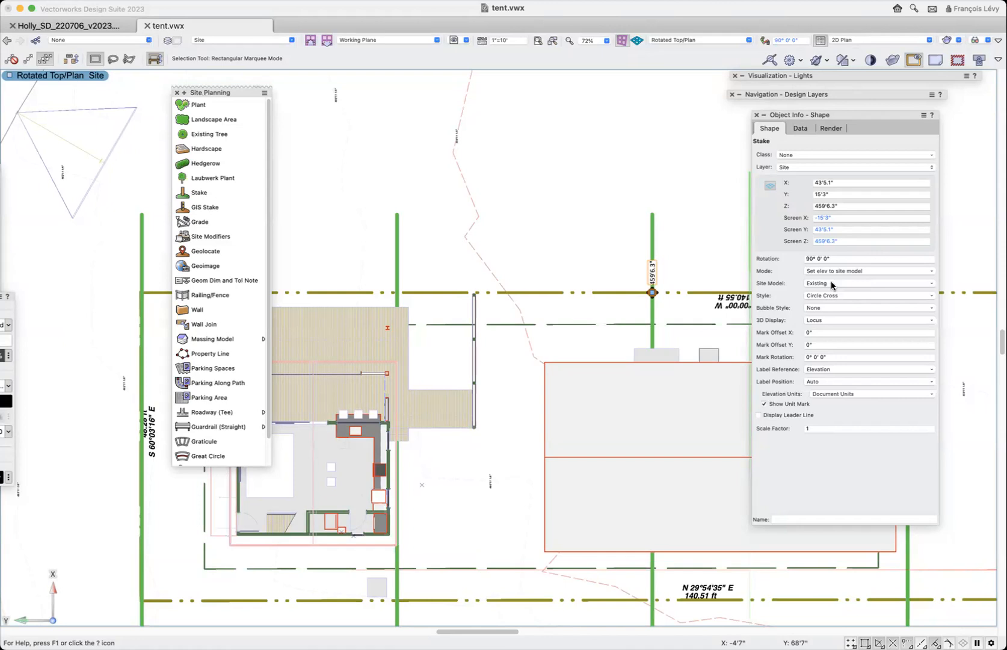
- Set the label text size of both stakes on the property line to 18
scroll(717, 263, down, 2)
scroll(718, 262, down, 2)
scroll(717, 263, right, 1)
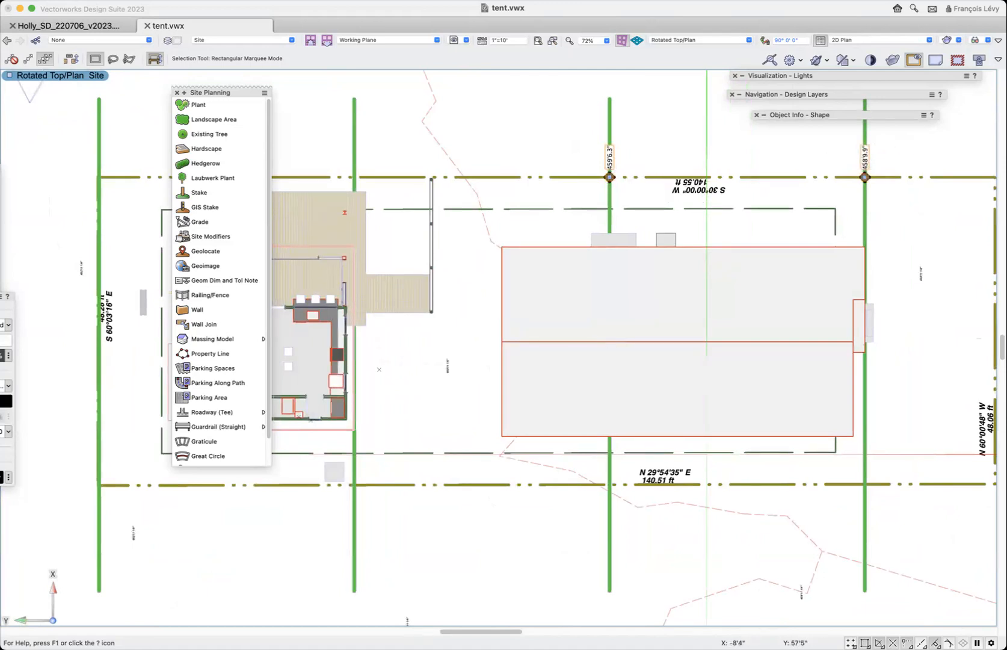
click(264, 0)
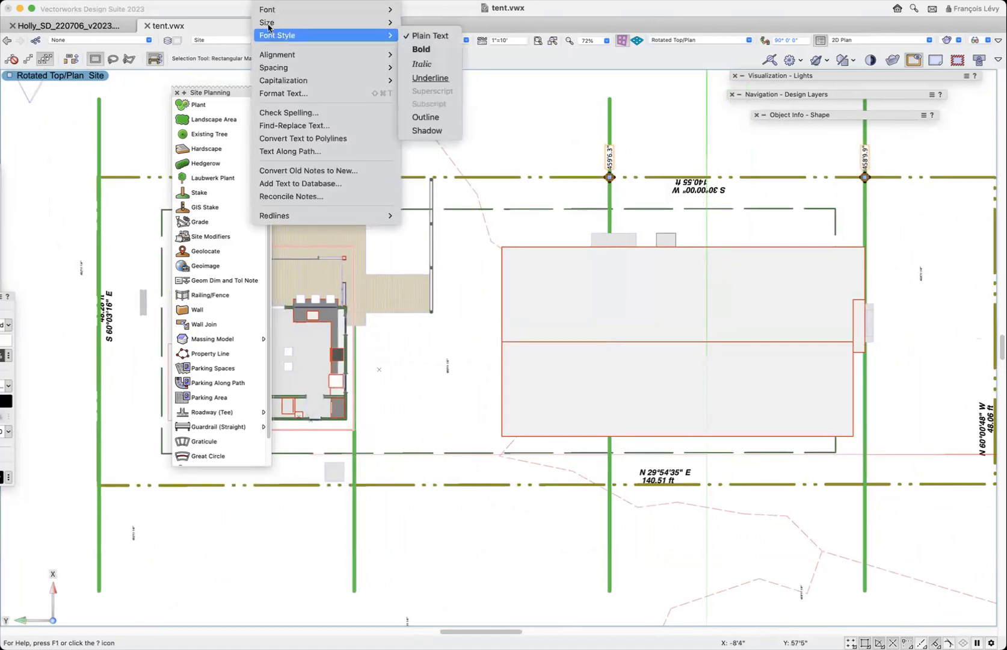
mouse_move(267, 22)
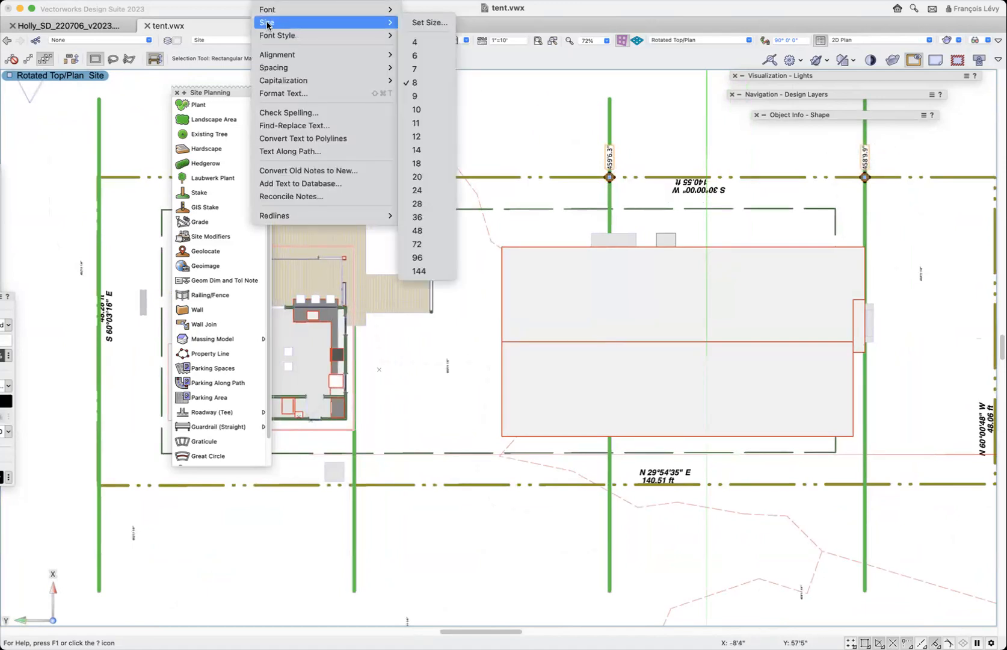
click(426, 168)
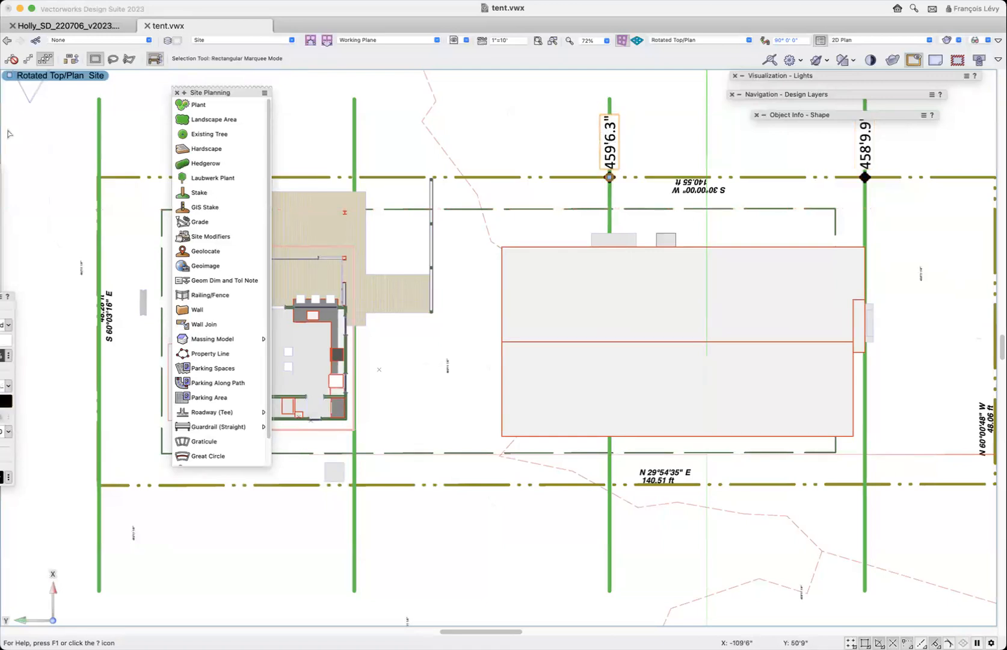
- Duplicate the original stake with Move by Points onto the opposite property line, and duplicate that copy 40' along to the next green line
key(shift+m)
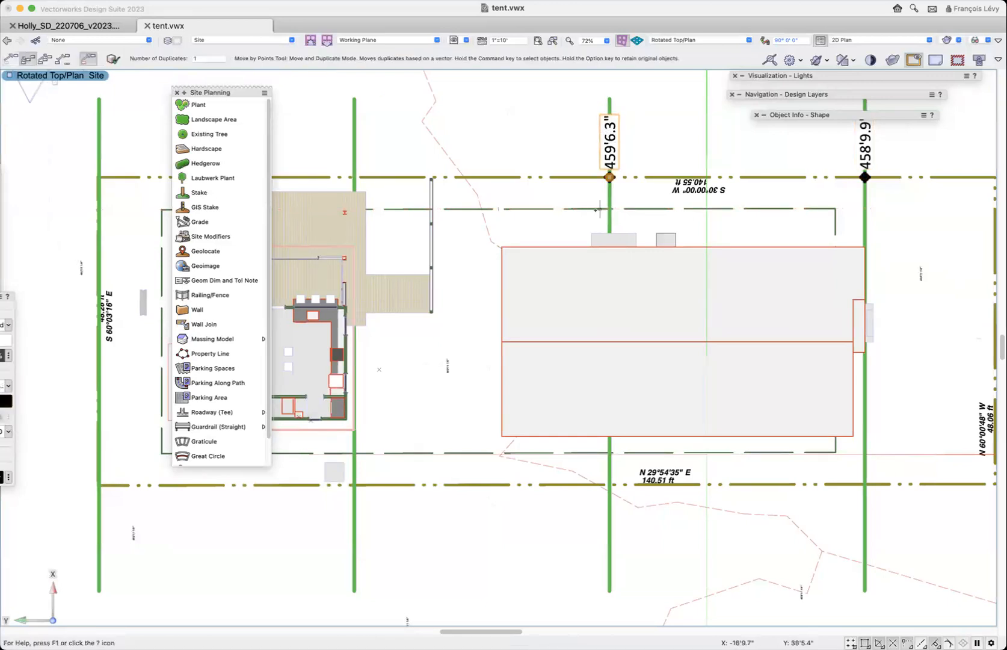
click(609, 177)
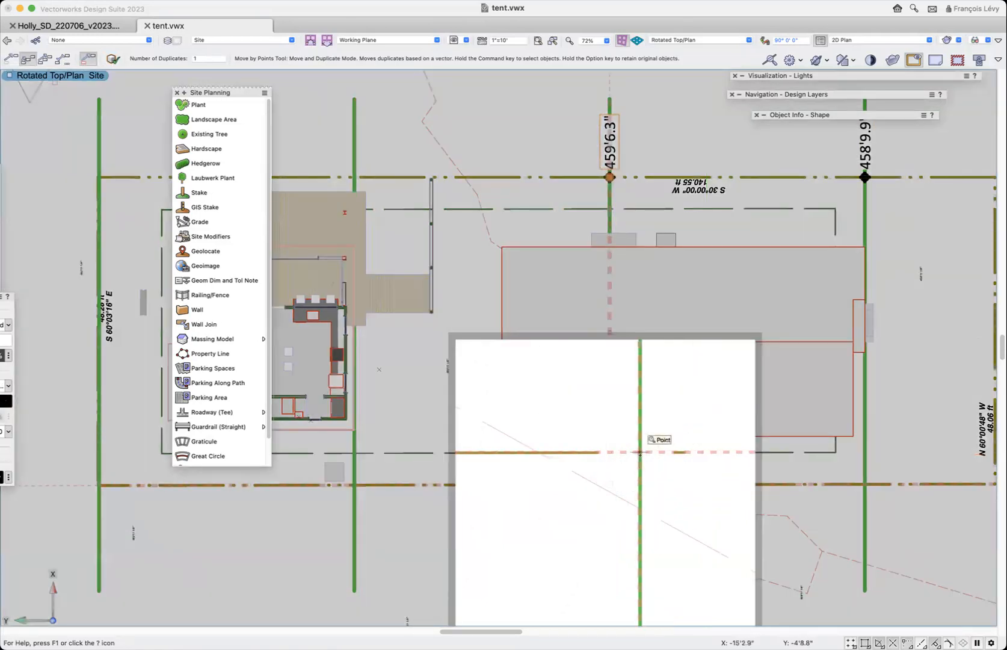
click(609, 484)
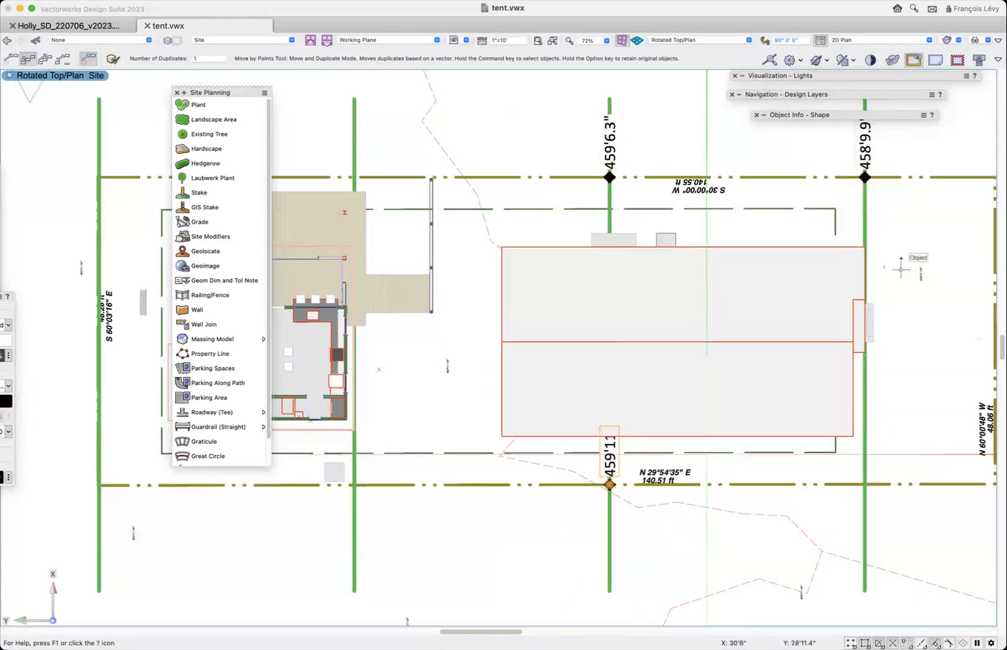
click(610, 484)
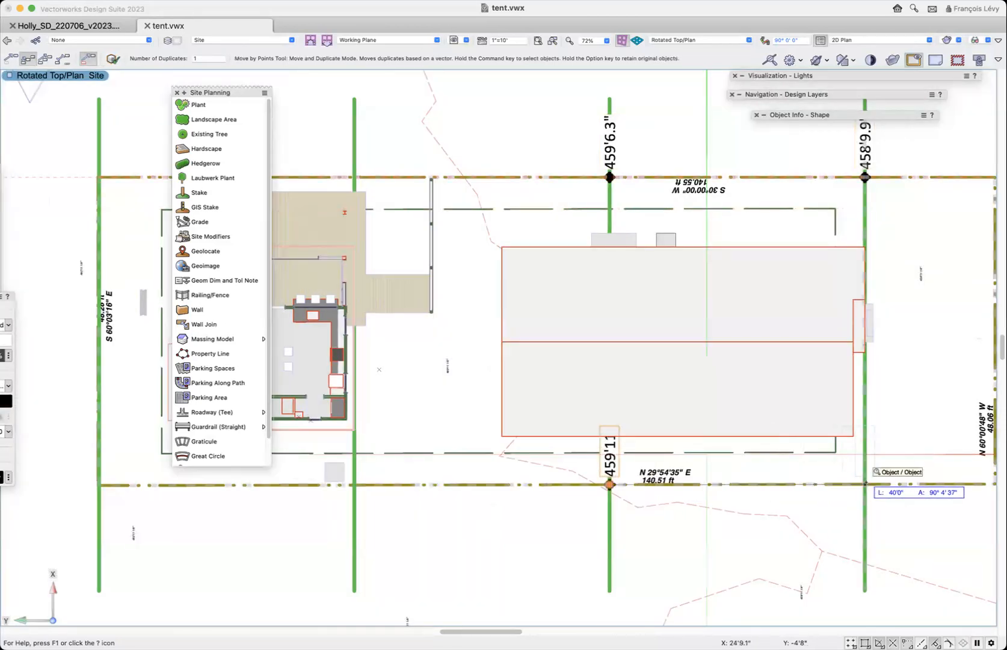
click(865, 484)
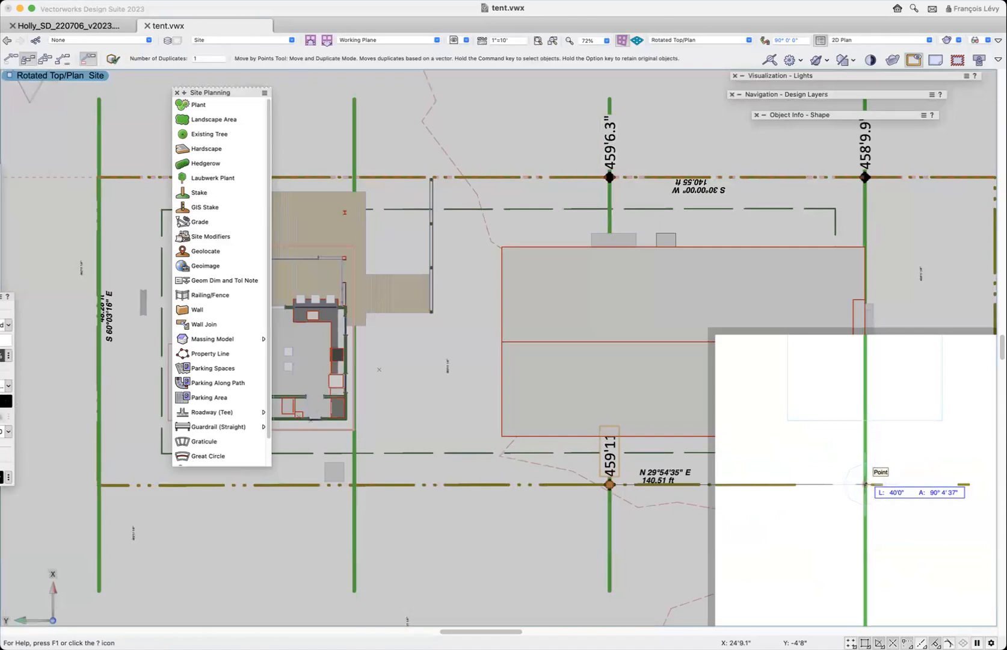
click(866, 484)
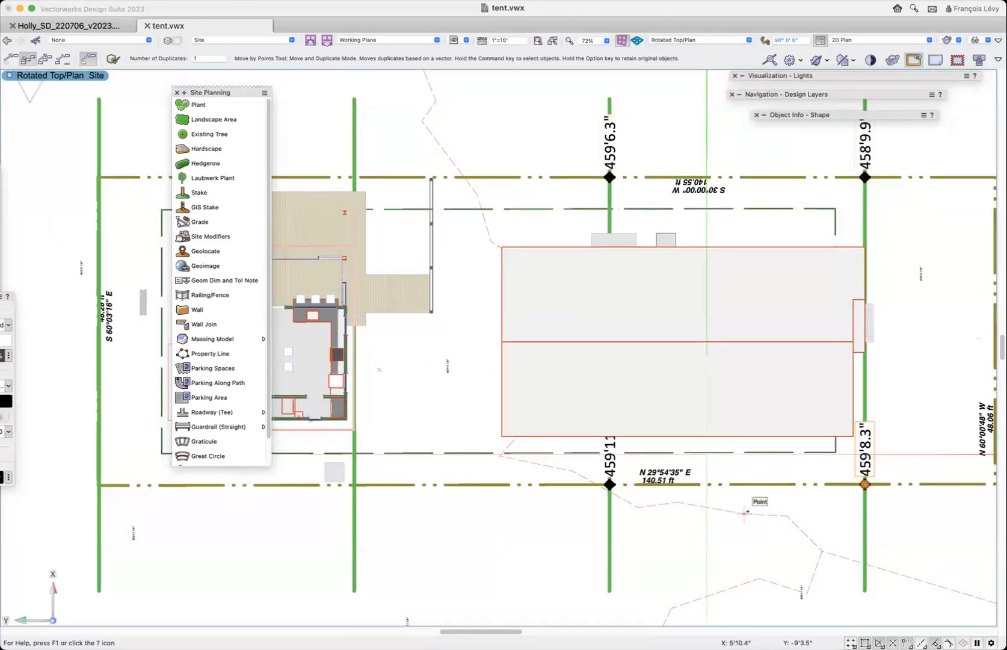
- Hide the Roof-Main and Floor-Concrete classes covering the building and the new stake's label, using the Visibility tool
key(x)
click(619, 471)
key(v)
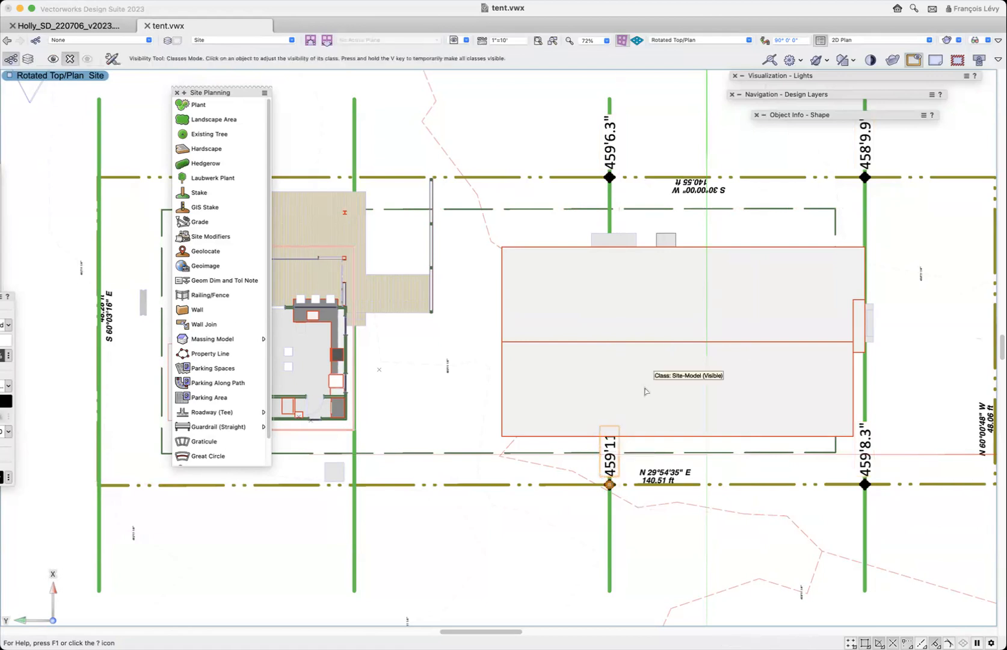
click(651, 390)
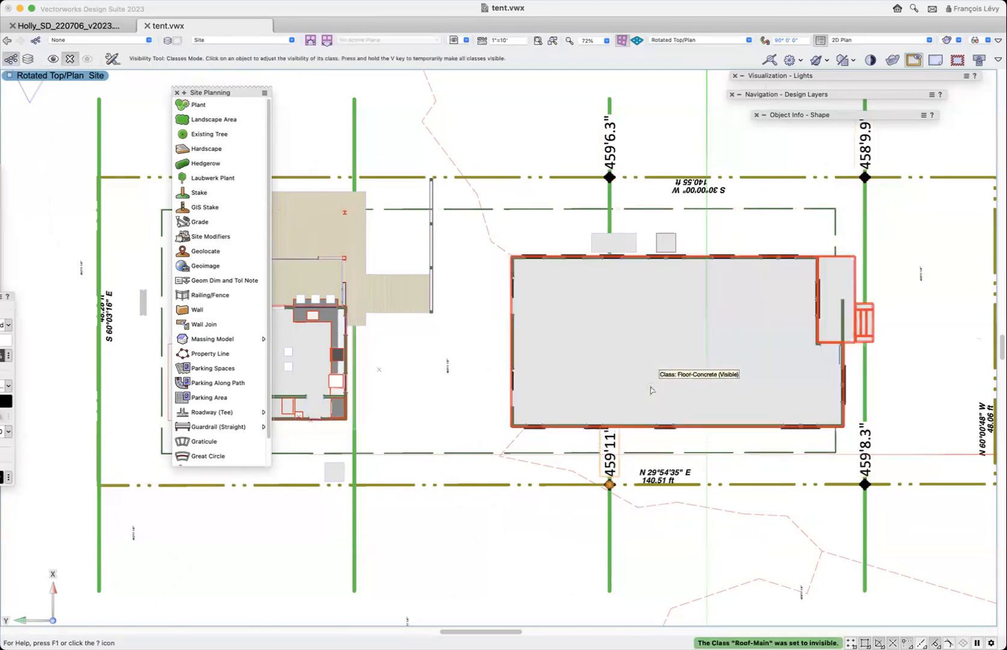
click(670, 383)
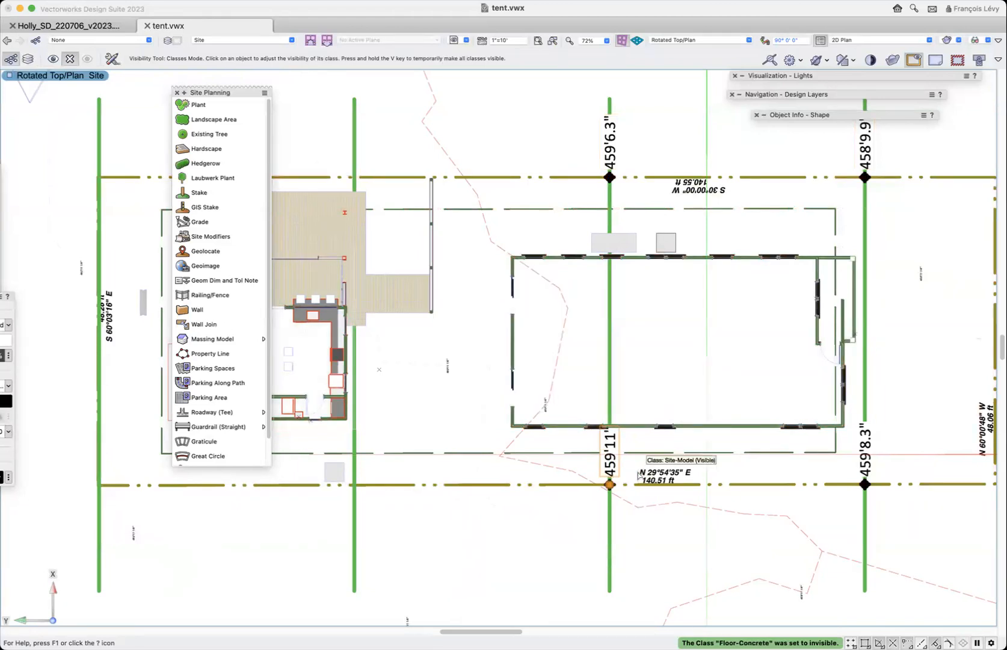
- Compare the elevation labels of the diagonally opposite stakes around the 40' segment
key(x)
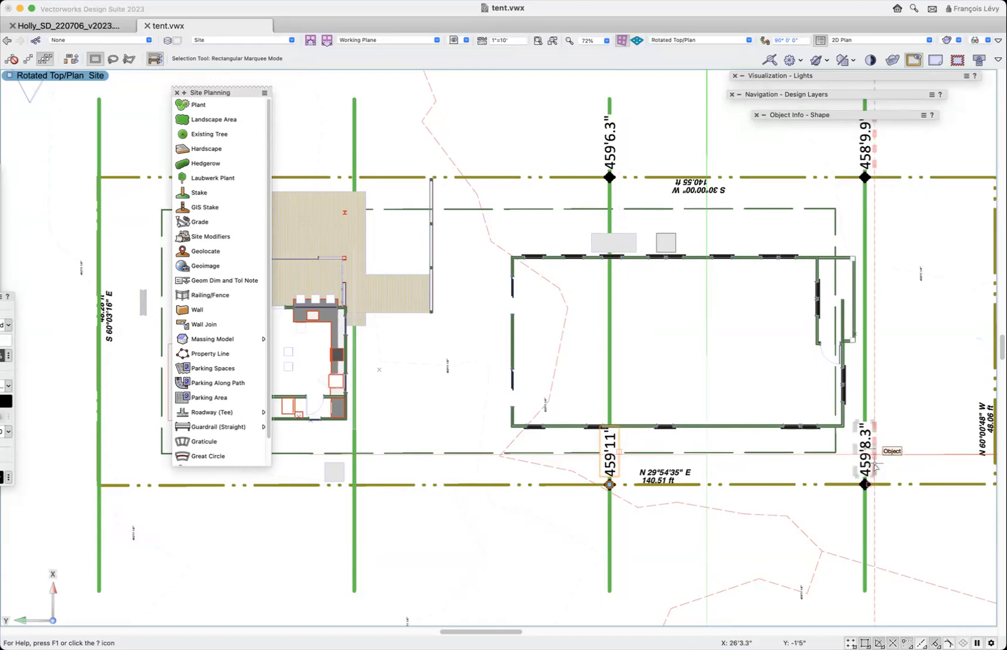
click(871, 155)
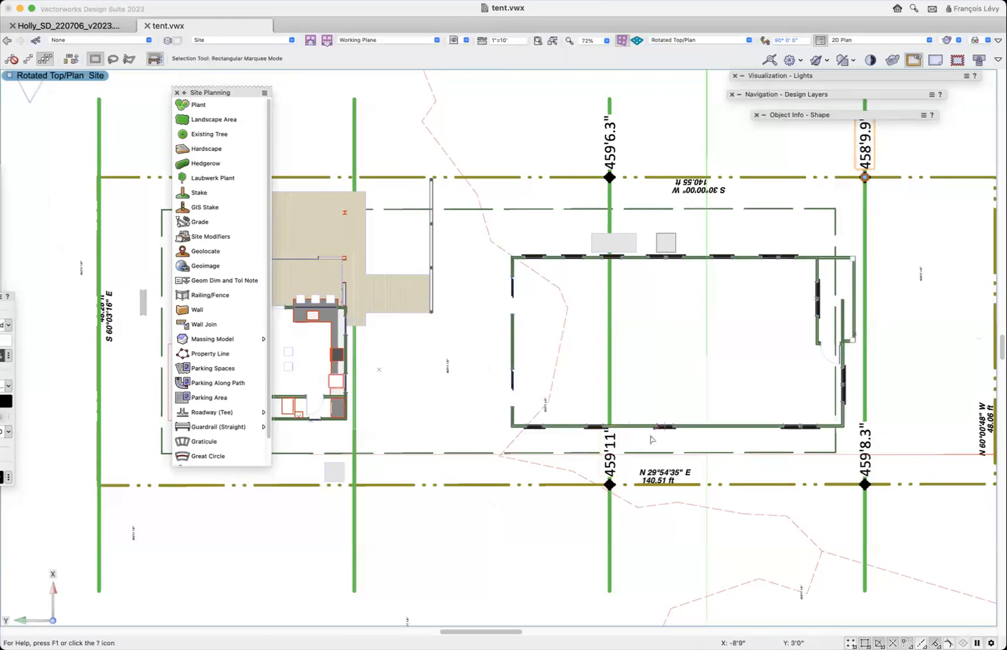
click(610, 455)
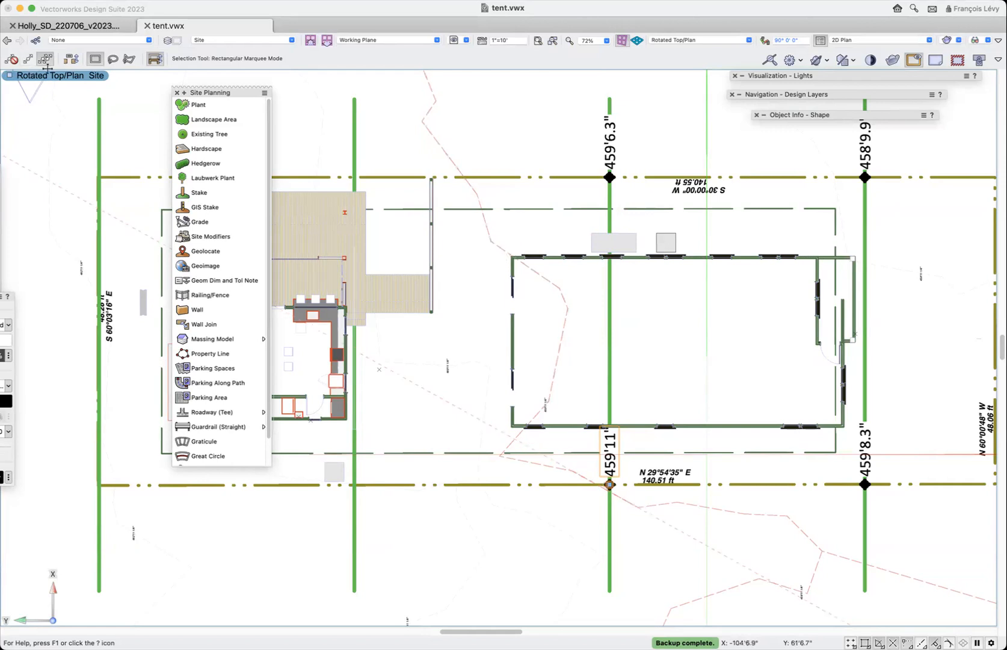
- Draw a closed 2D polygon in Vertex Mode through the insertion points of the four stakes around the 40' segment
click(4, 112)
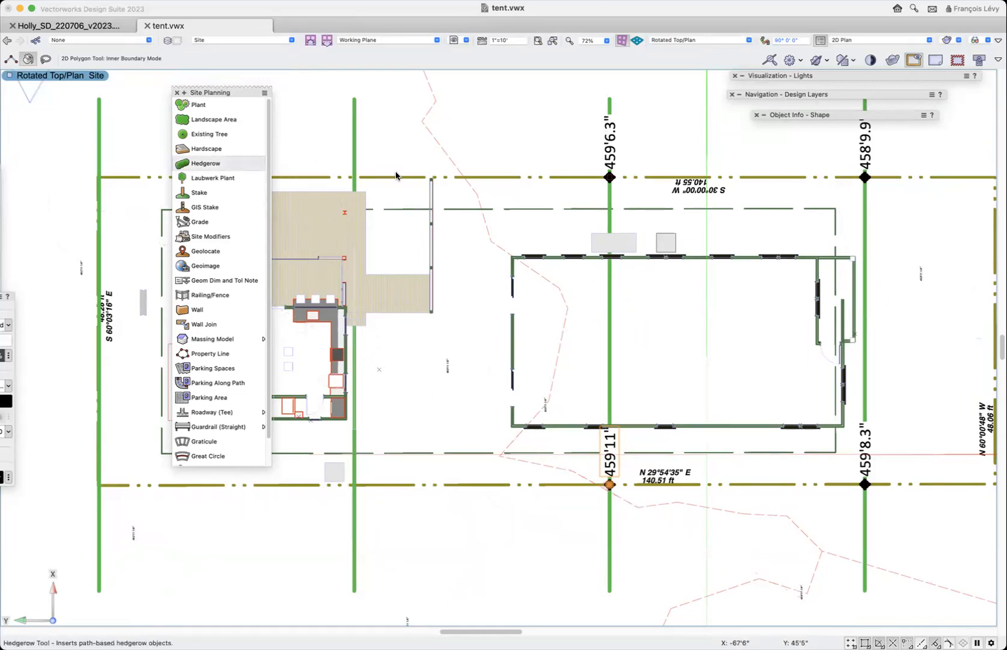
click(11, 60)
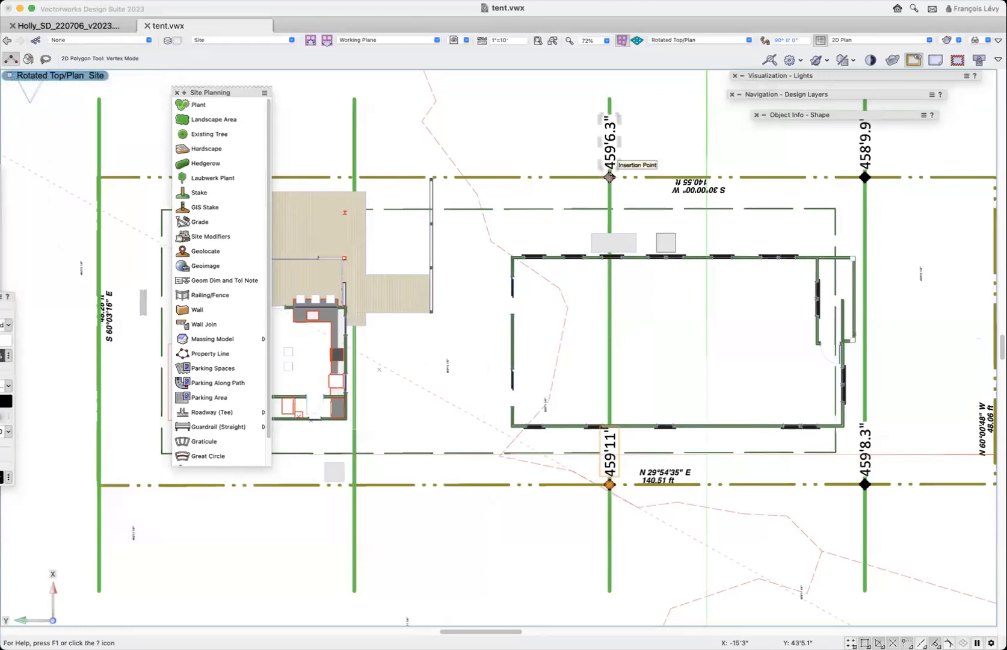
key(z)
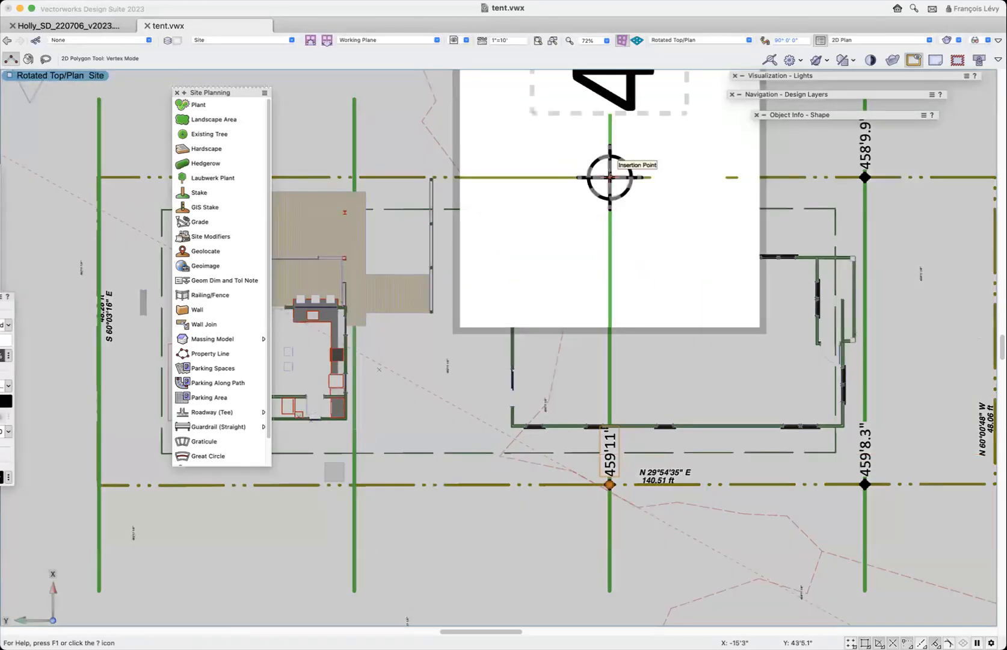
click(610, 177)
key(z)
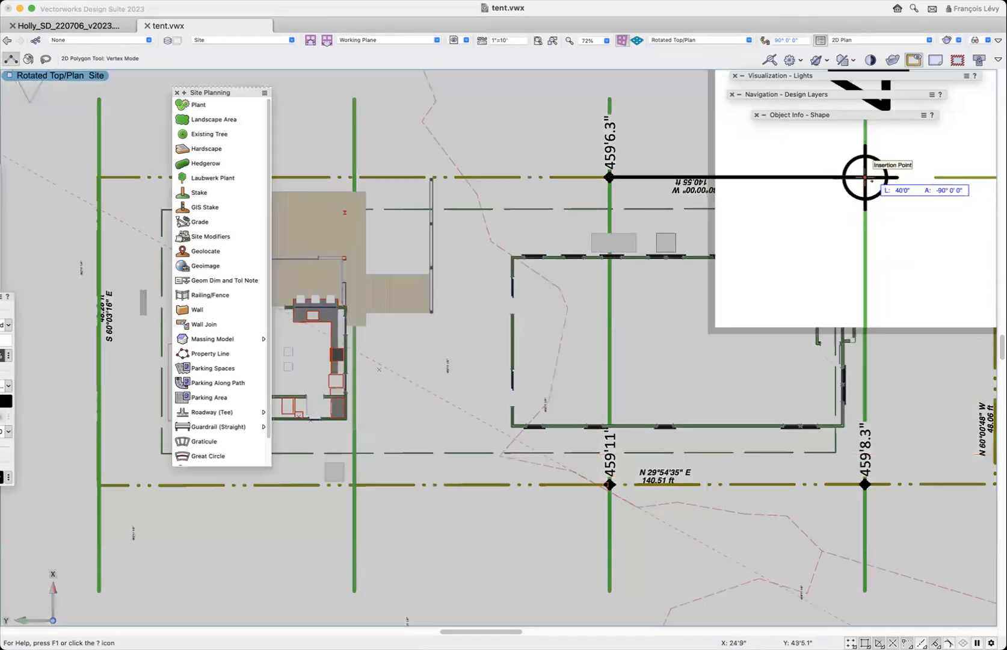
key(z)
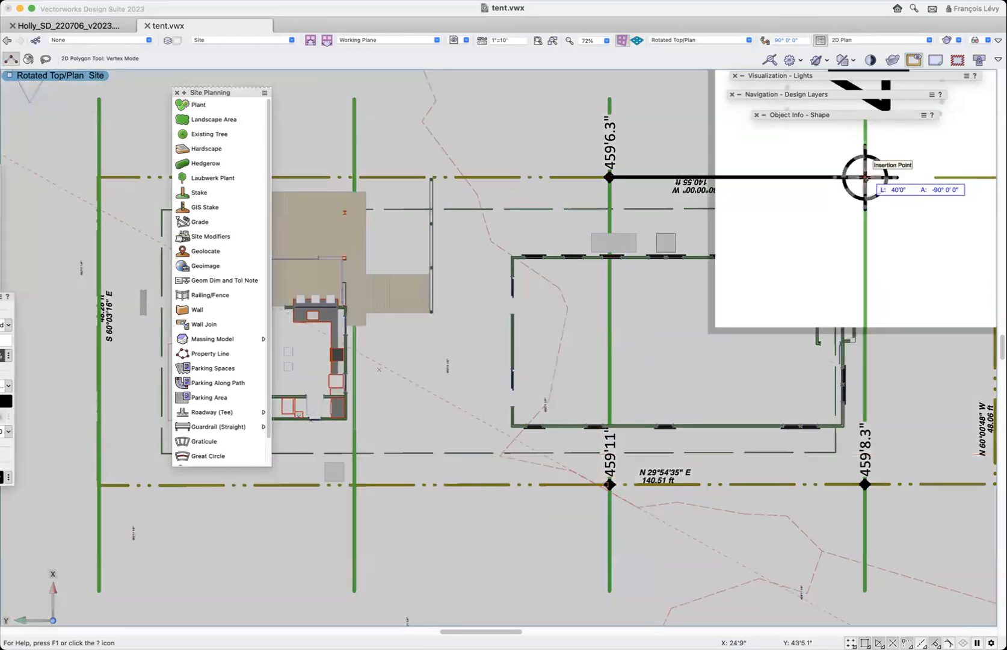
click(864, 177)
key(z)
click(865, 484)
key(z)
click(609, 484)
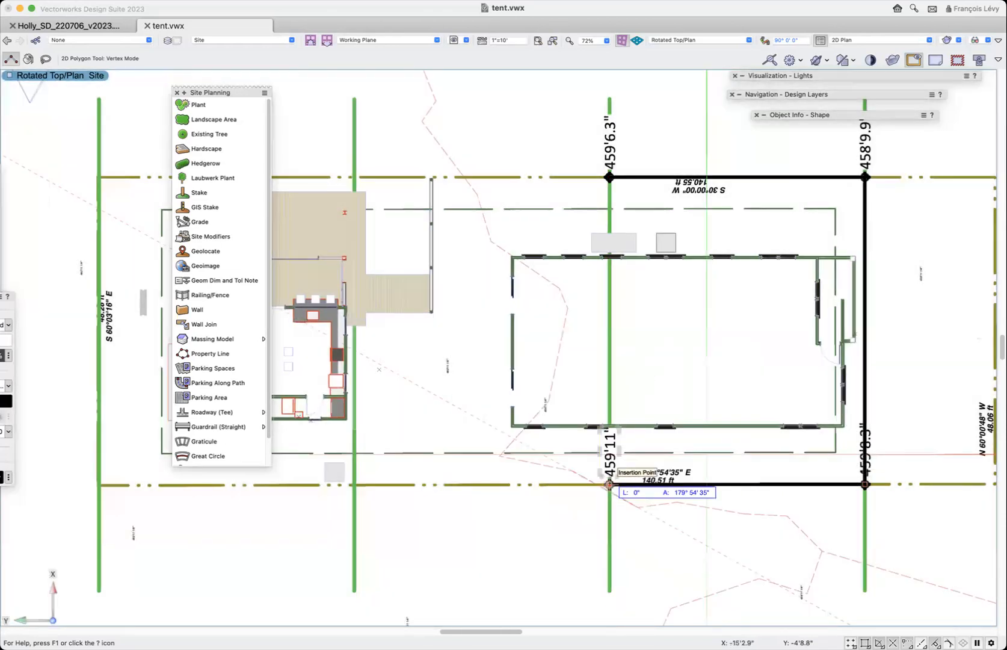
key(z)
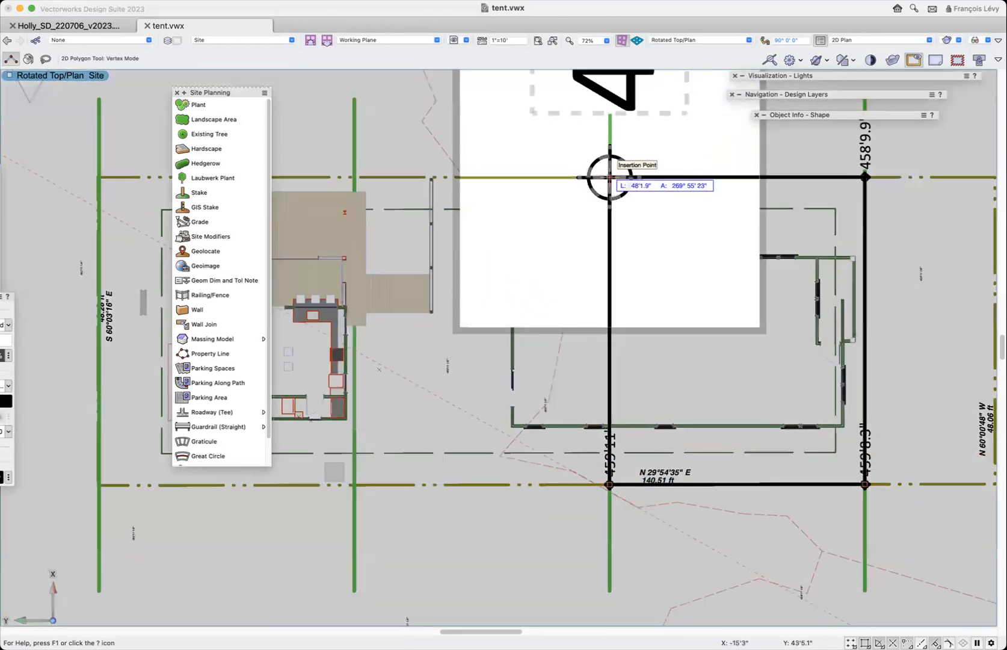
click(610, 177)
key(x)
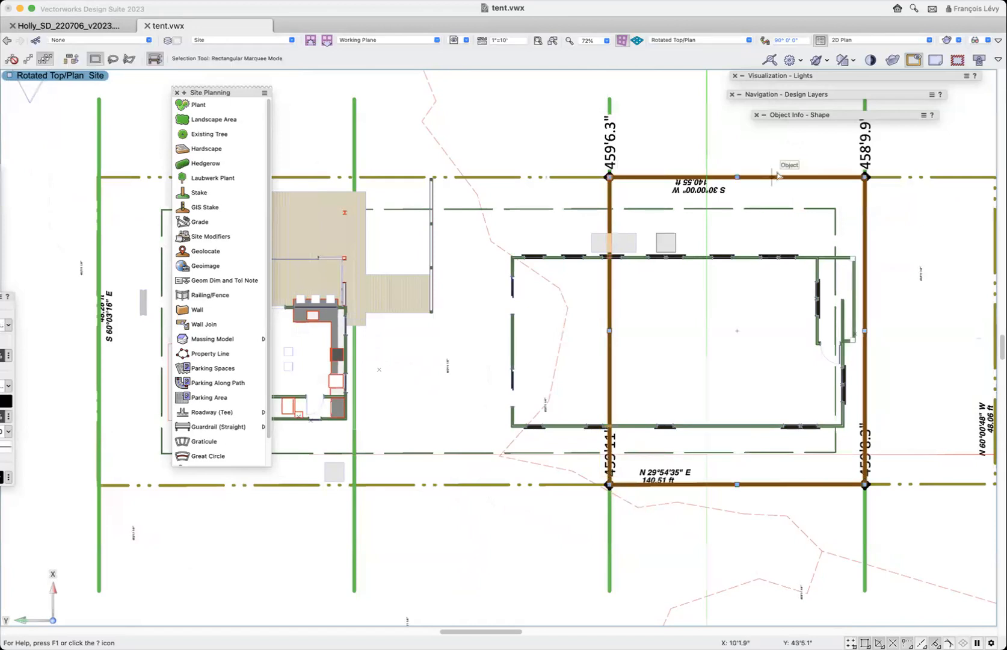
mouse_move(824, 115)
drag(824, 116, 891, 116)
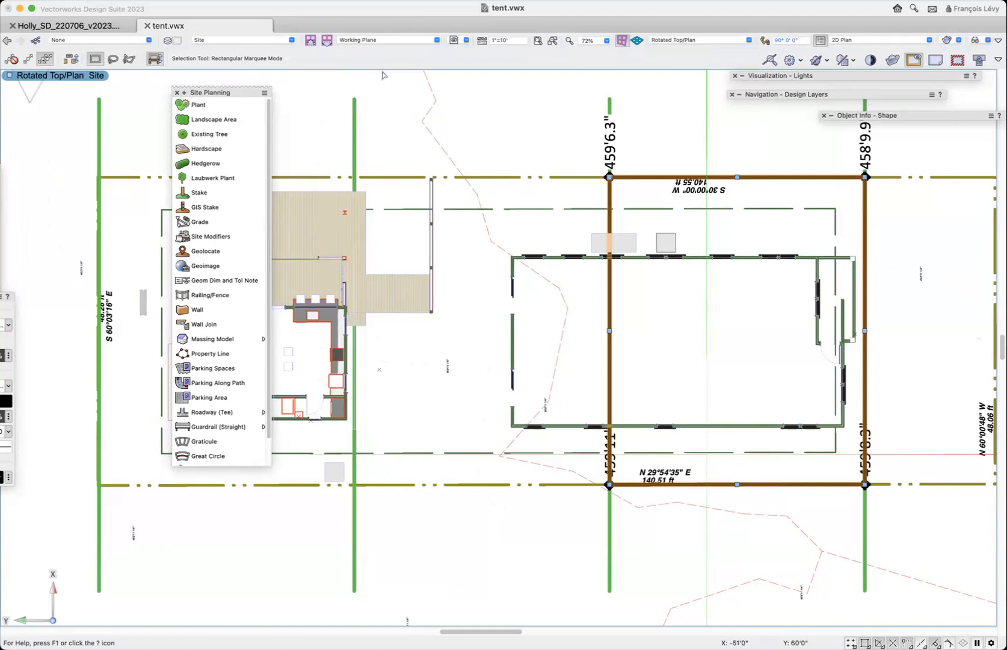
- List the roof styles of tent.vwx in the Resource Manager and select the McMansion Tent style
key(super+r)
click(469, 93)
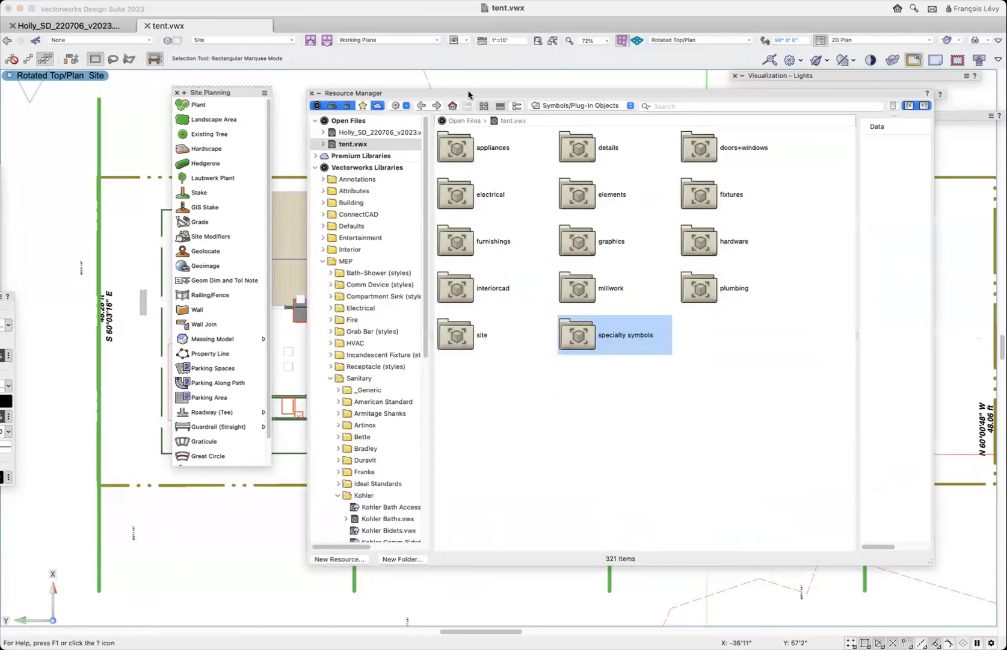
click(570, 102)
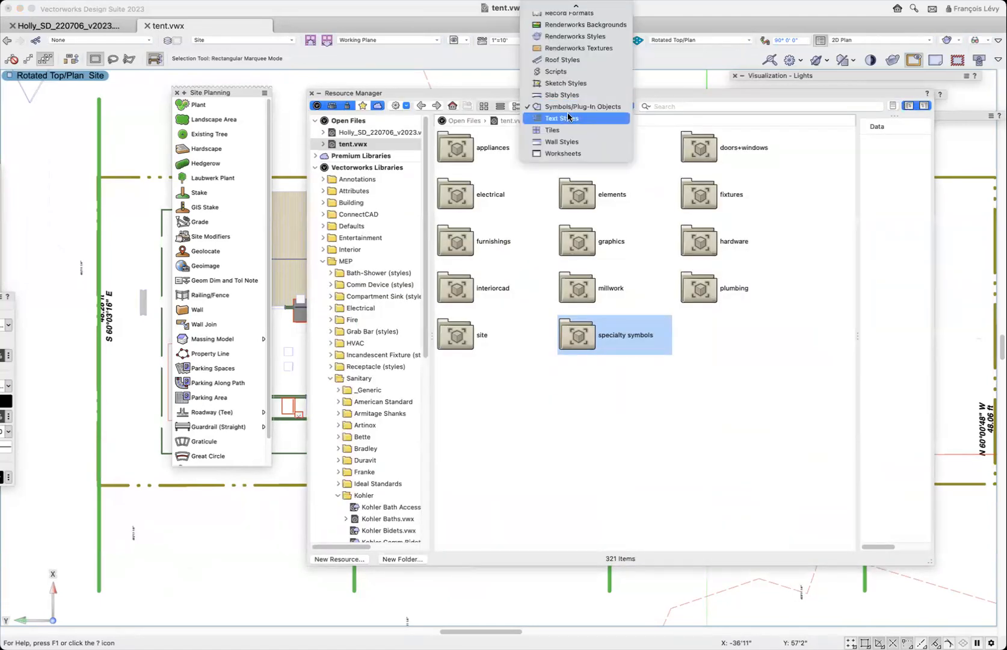
scroll(576, 36, up, 4)
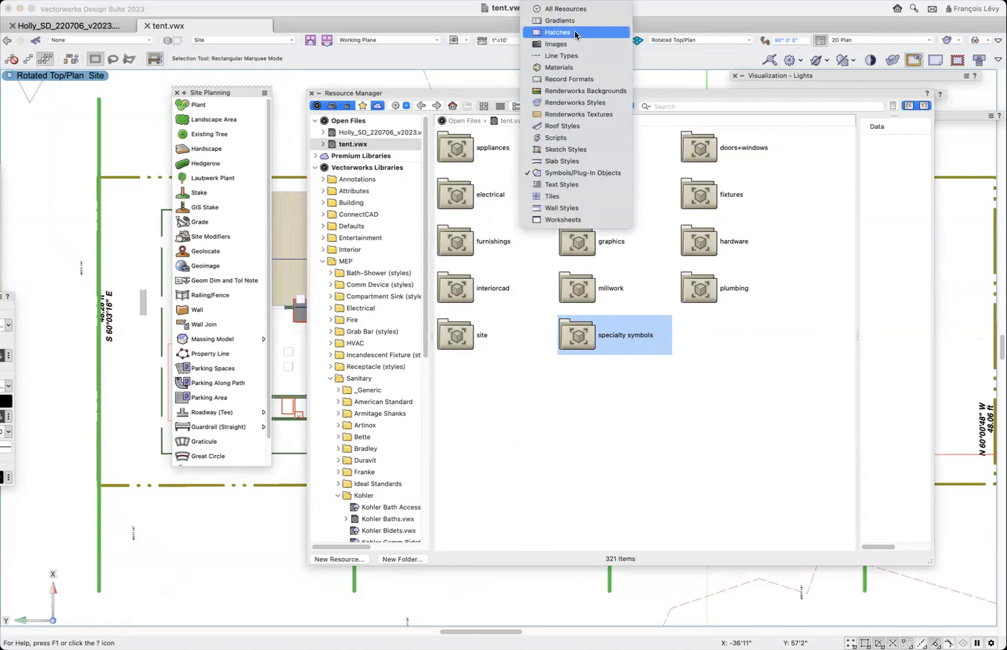
click(575, 126)
click(694, 218)
click(621, 148)
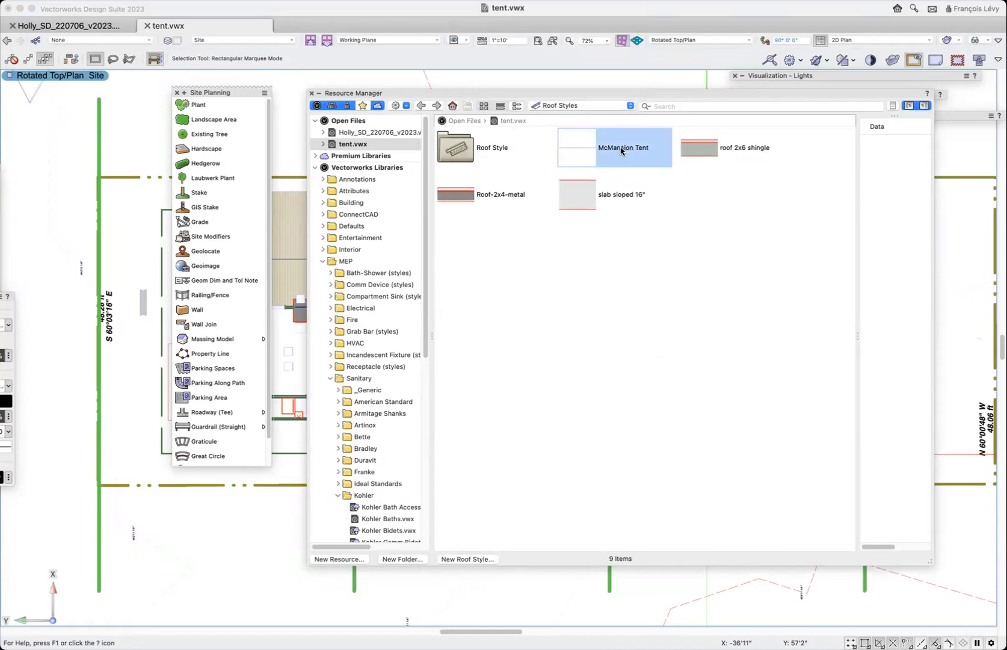
- Open the McMansion Tent roof style for editing
right_click(622, 151)
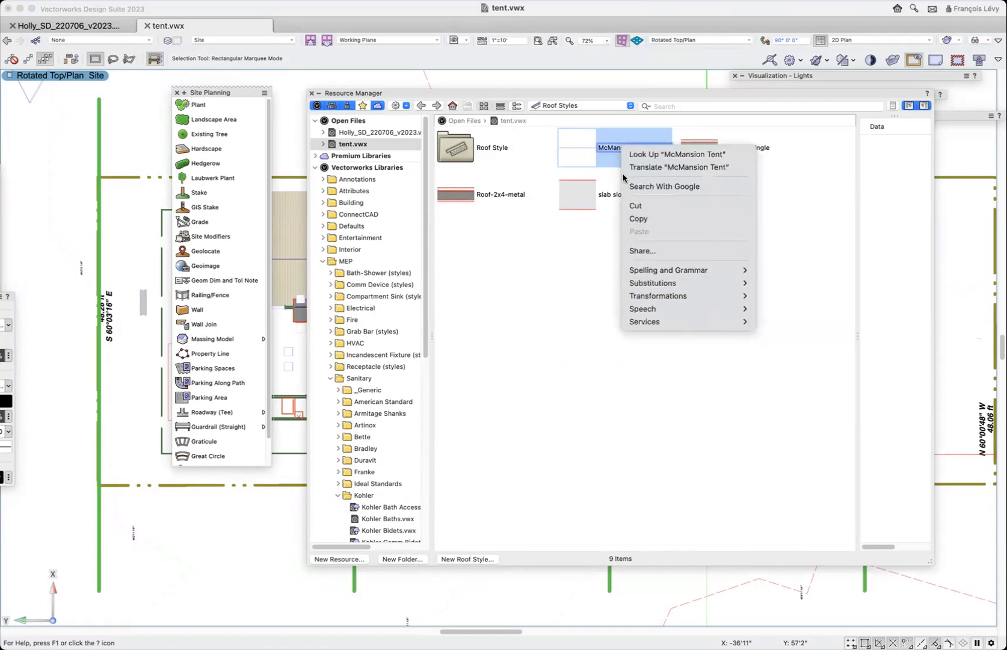
click(572, 145)
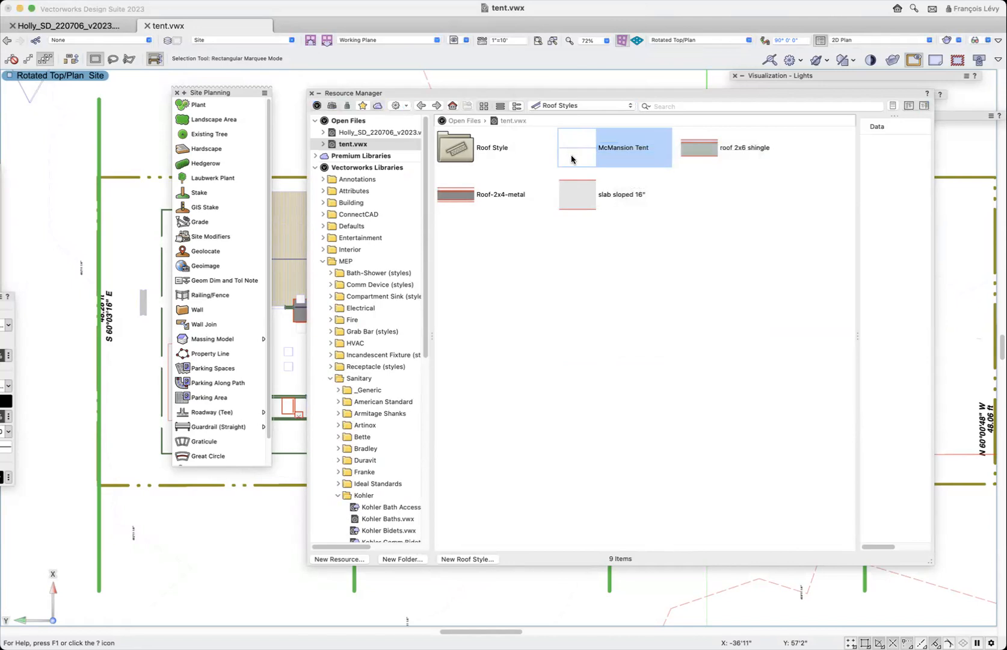
click(576, 145)
right_click(582, 151)
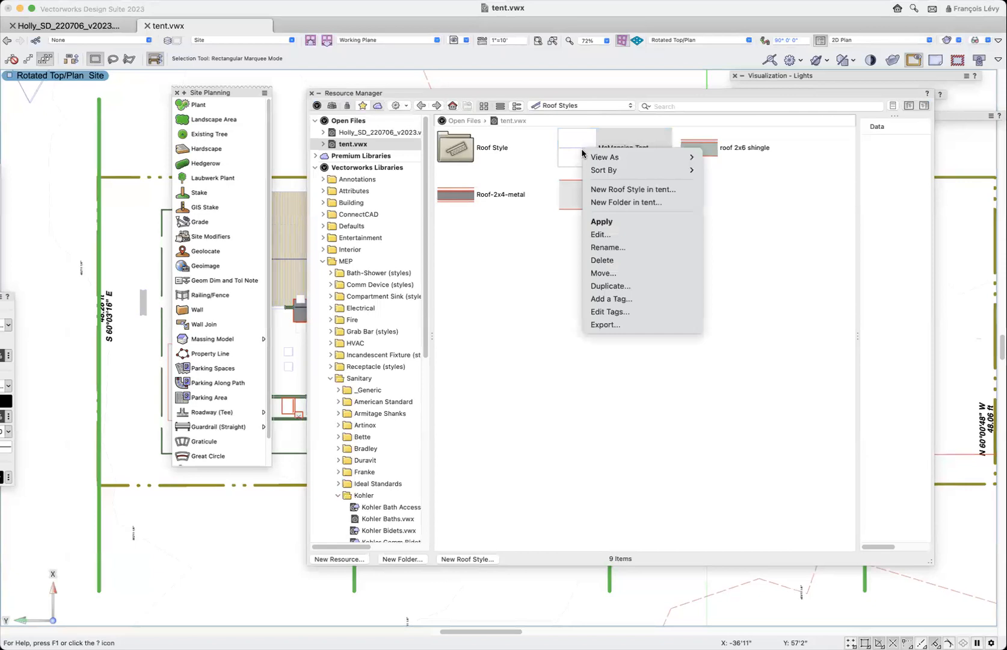
click(600, 234)
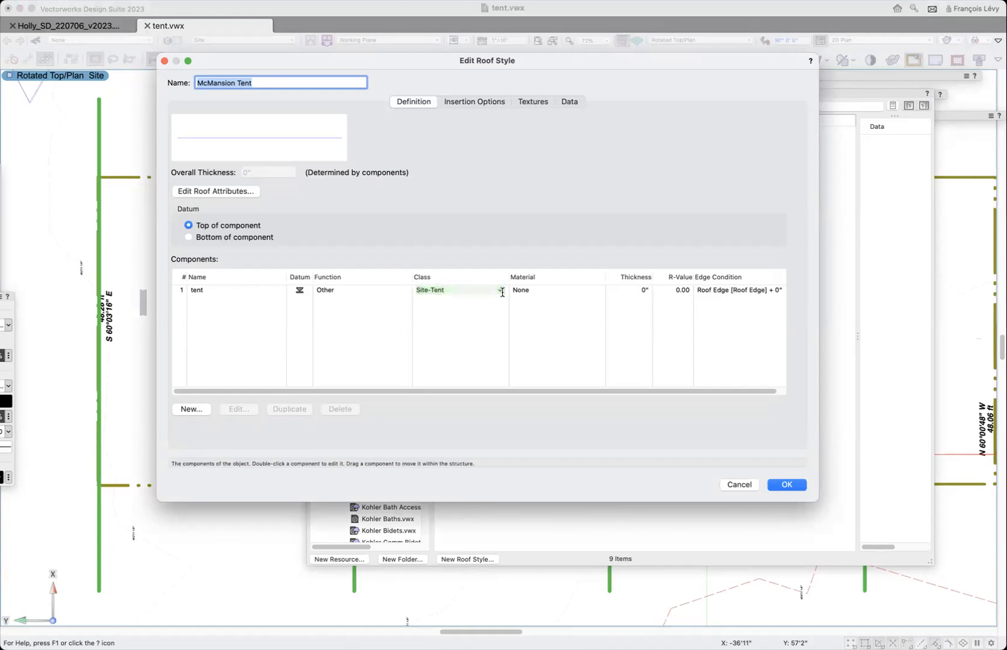
- Inspect the tent component's class, thickness and texture settings, and close the roof style without saving
click(394, 297)
click(272, 295)
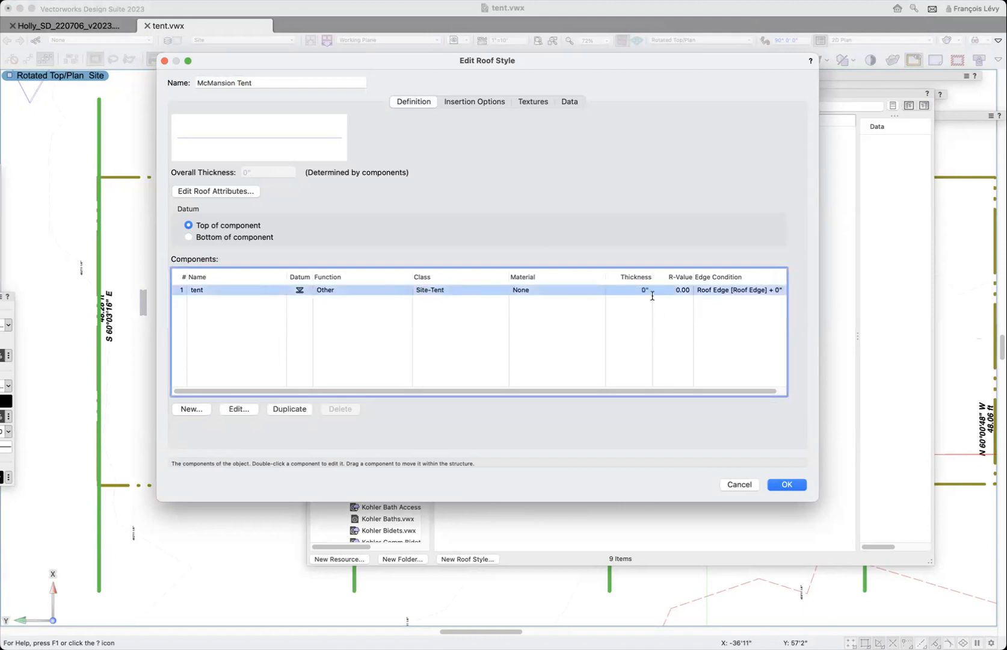
click(245, 410)
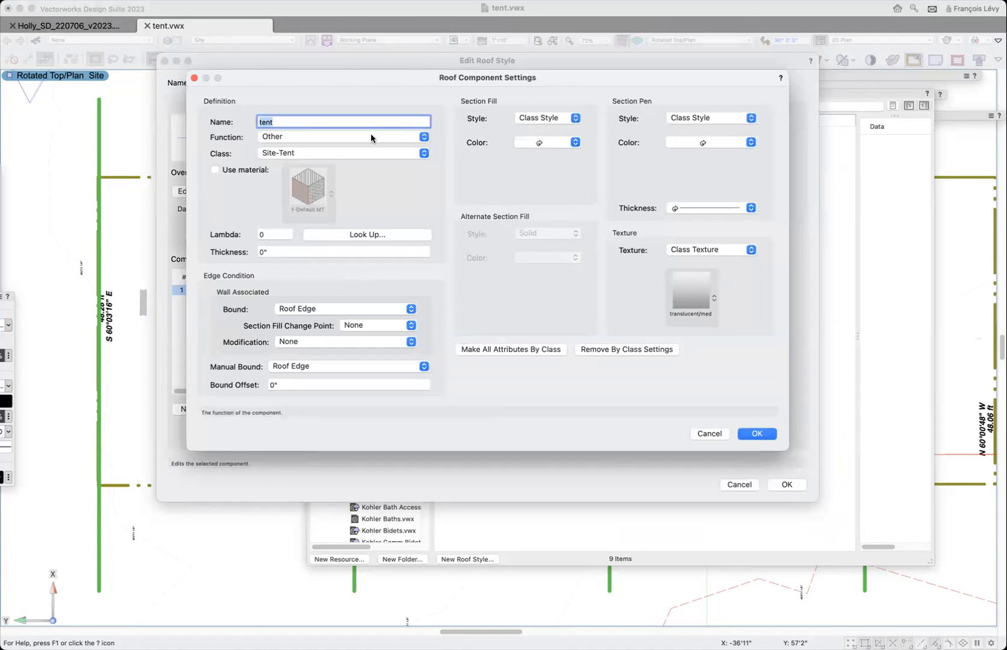
click(295, 253)
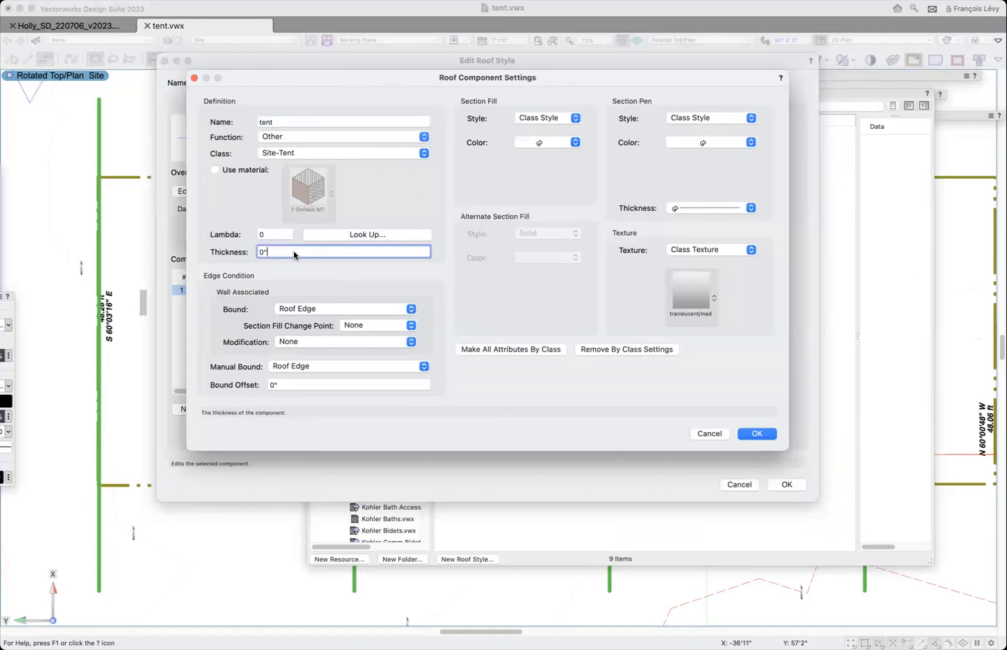
drag(295, 253, 244, 250)
click(710, 434)
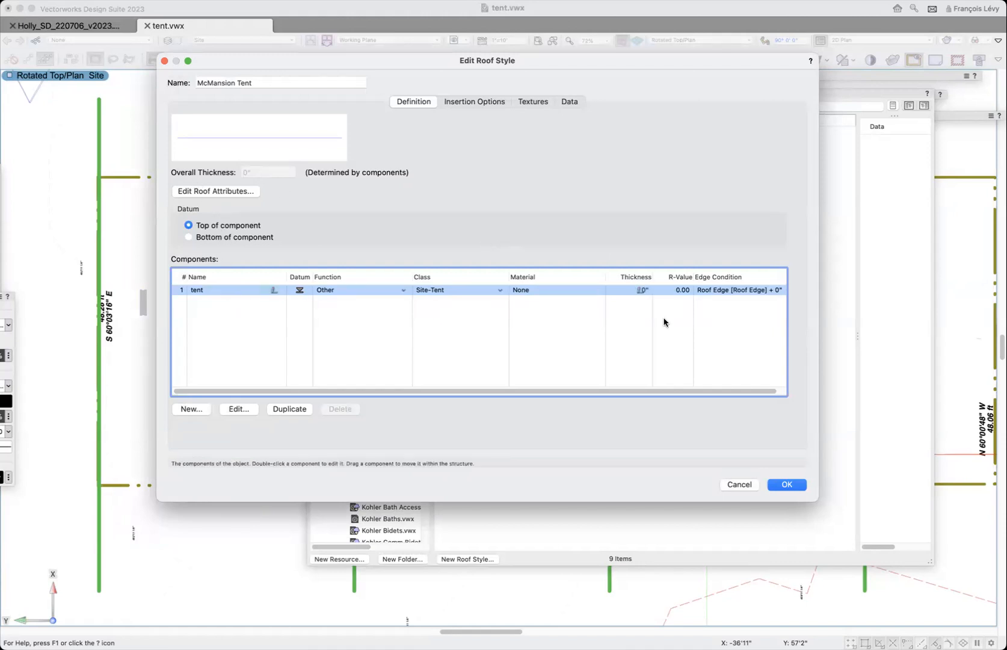
click(739, 485)
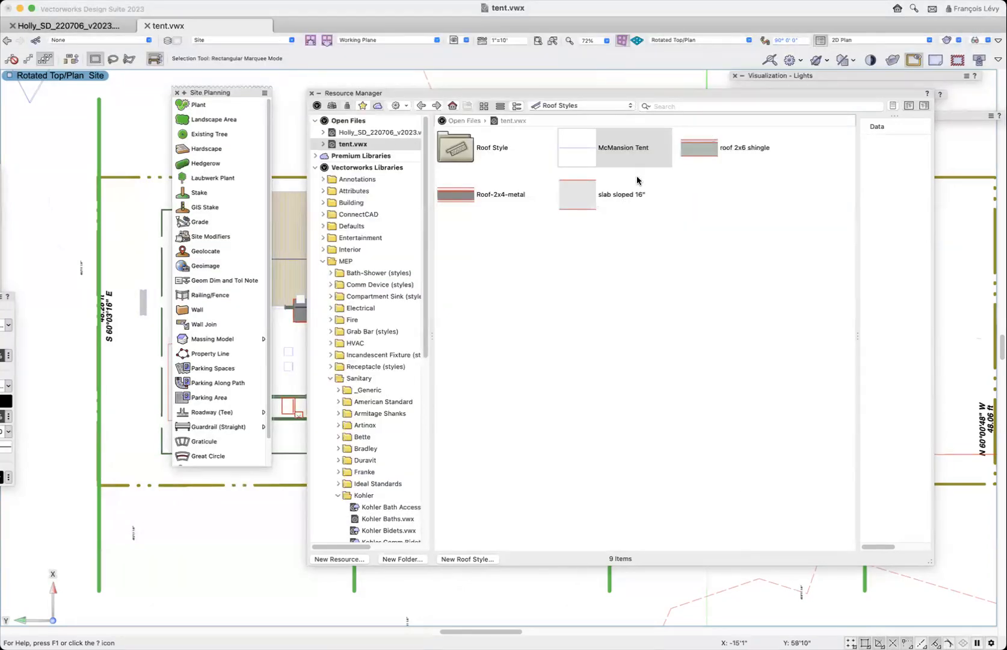
- List the Renderworks textures of tent.vwx and find the translucent ones, selecting translucent/med
click(552, 106)
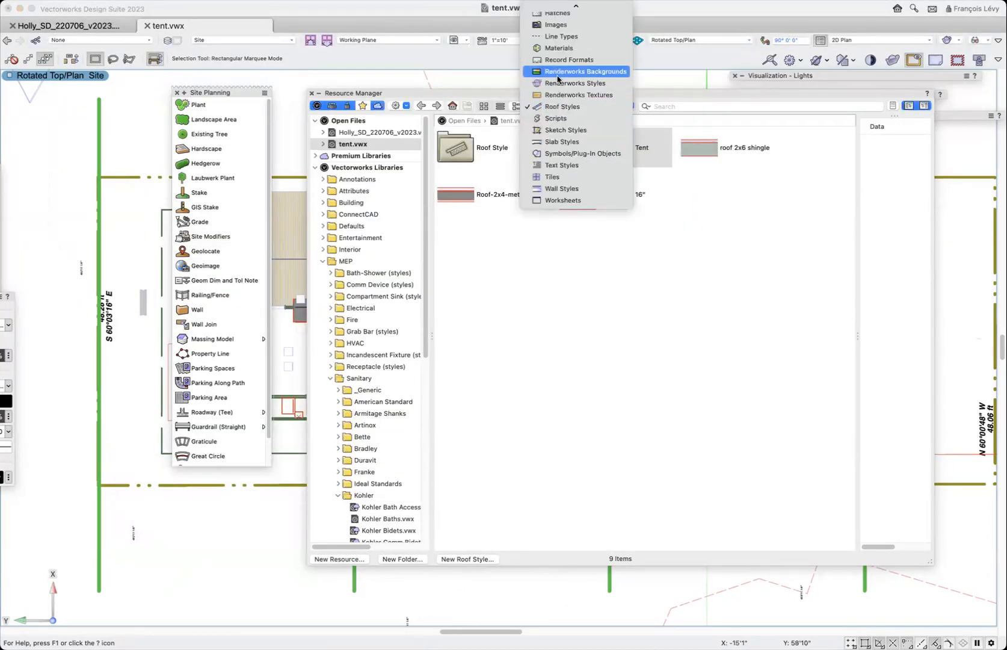
mouse_move(566, 11)
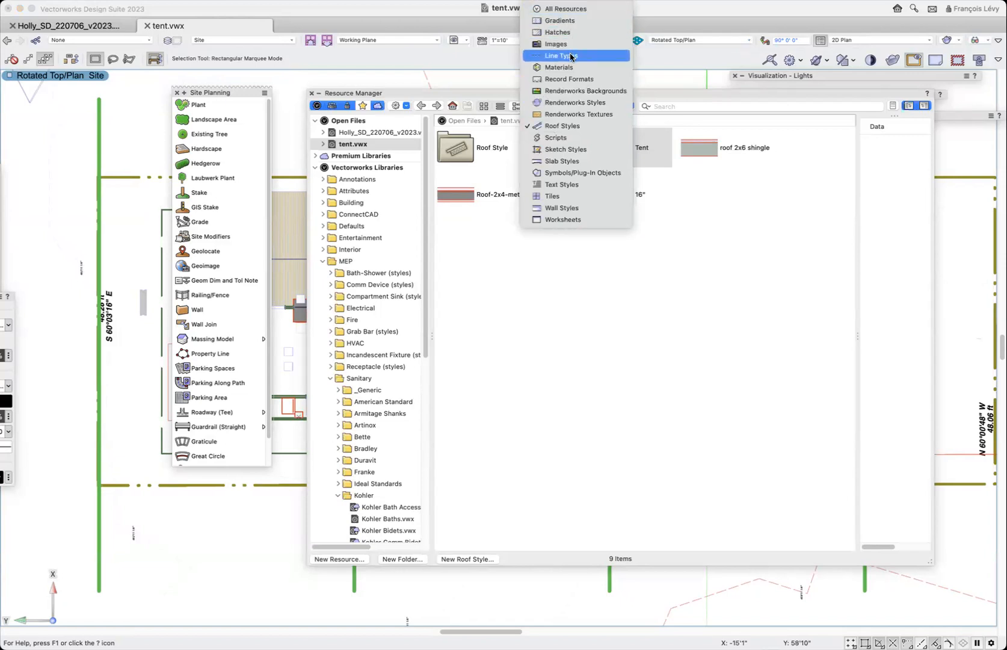
click(570, 114)
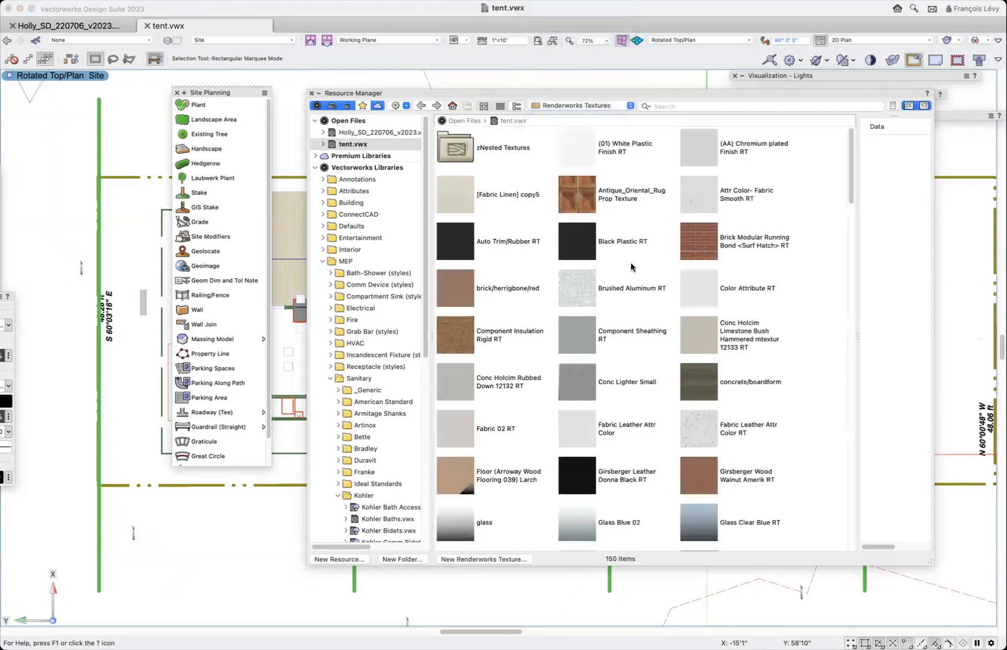
scroll(631, 262, down, 5)
scroll(631, 265, down, 15)
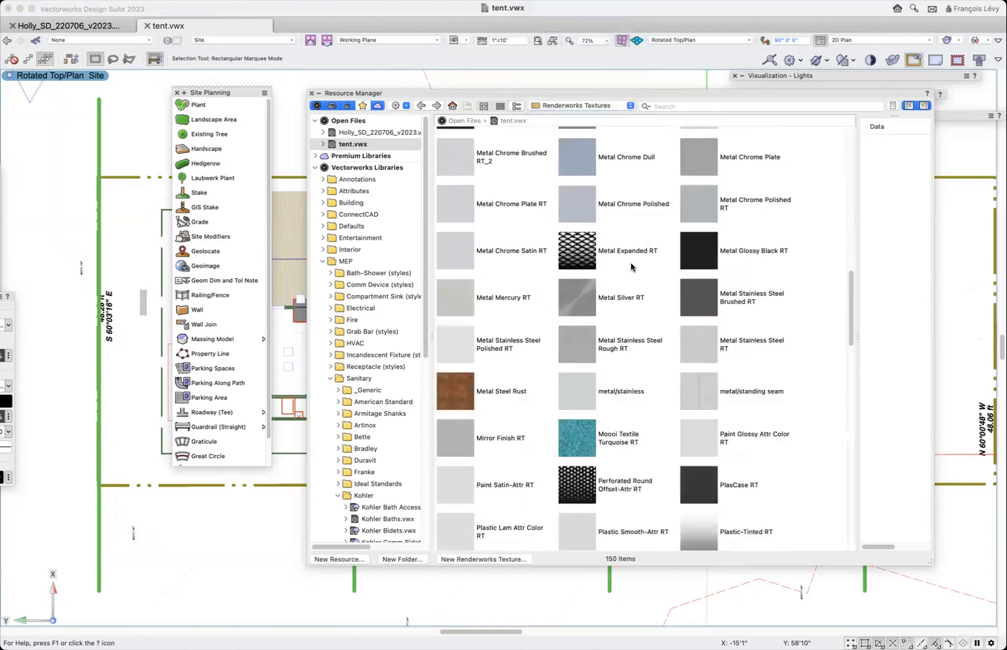
scroll(631, 266, down, 6)
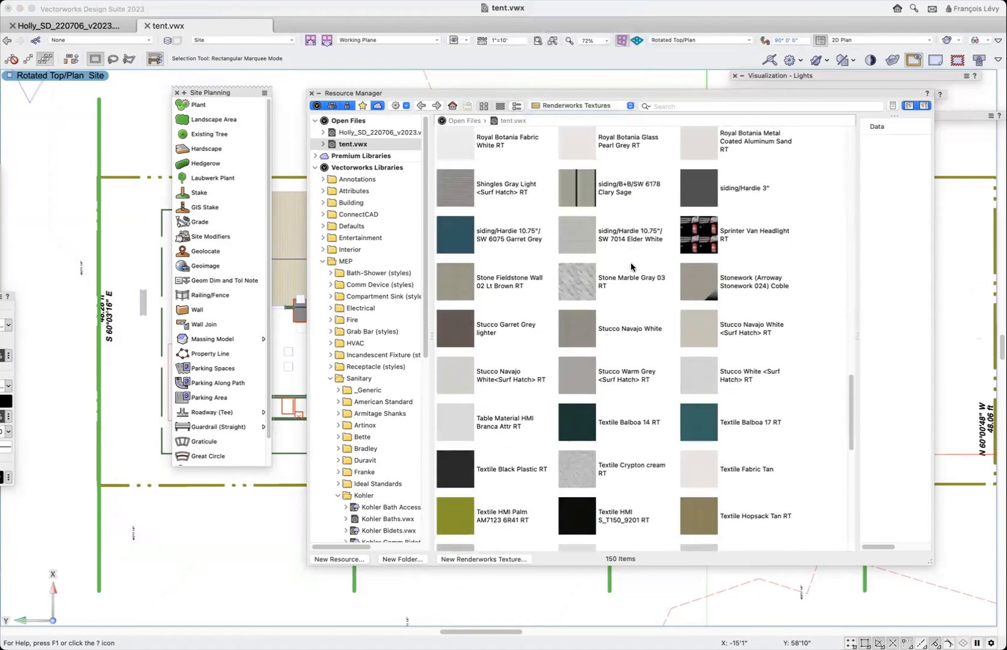
scroll(630, 262, down, 4)
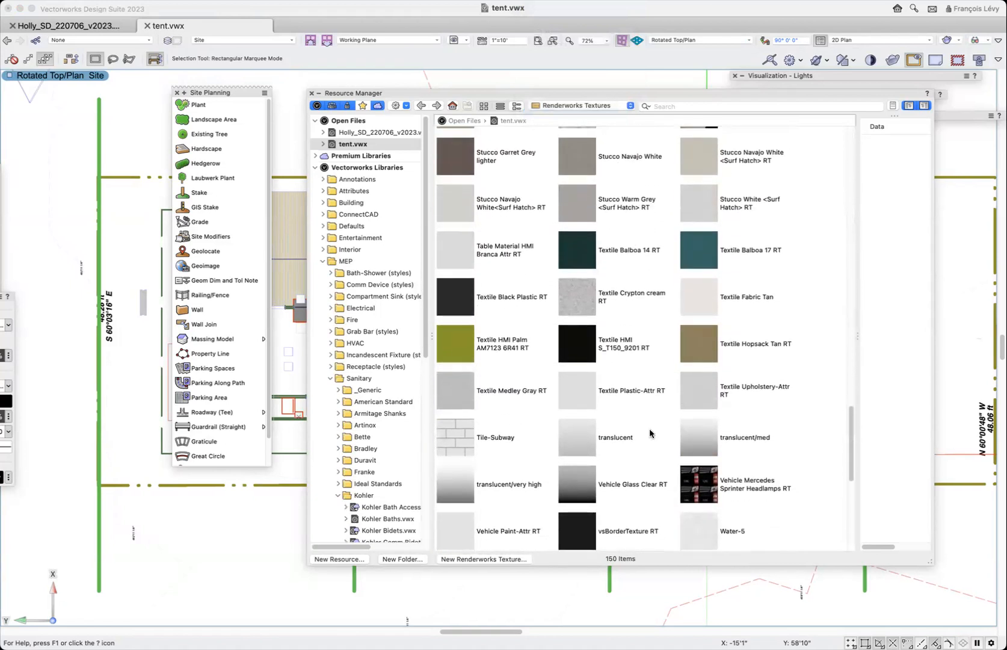
click(708, 374)
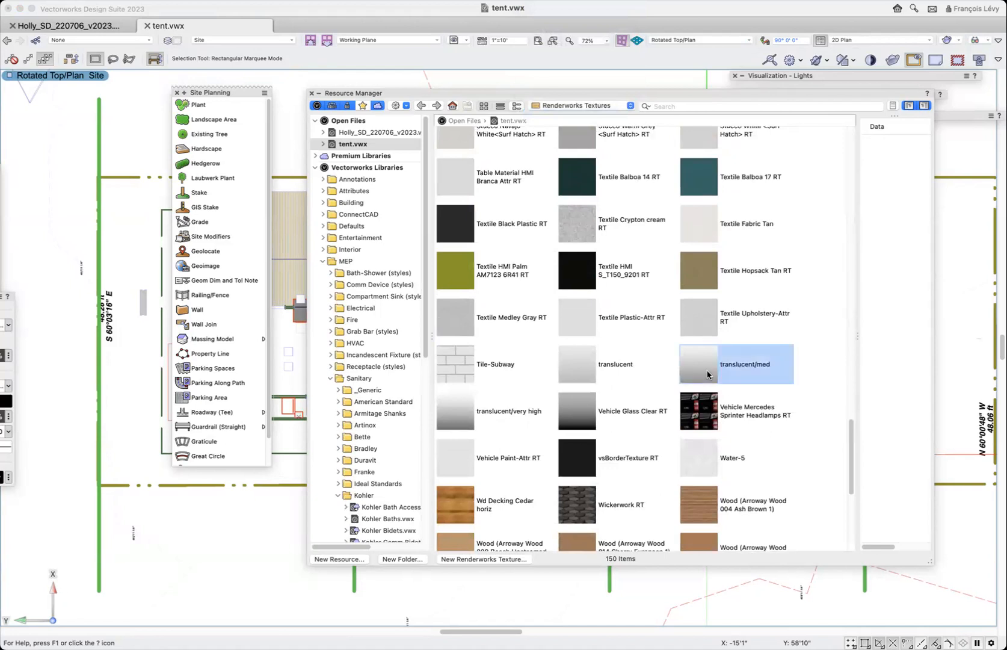
right_click(708, 375)
key(Escape)
- Check the opacity of the translucent/very high texture's plain transparency shader, cancel the edit and close the Resource Manager
click(457, 417)
right_click(456, 417)
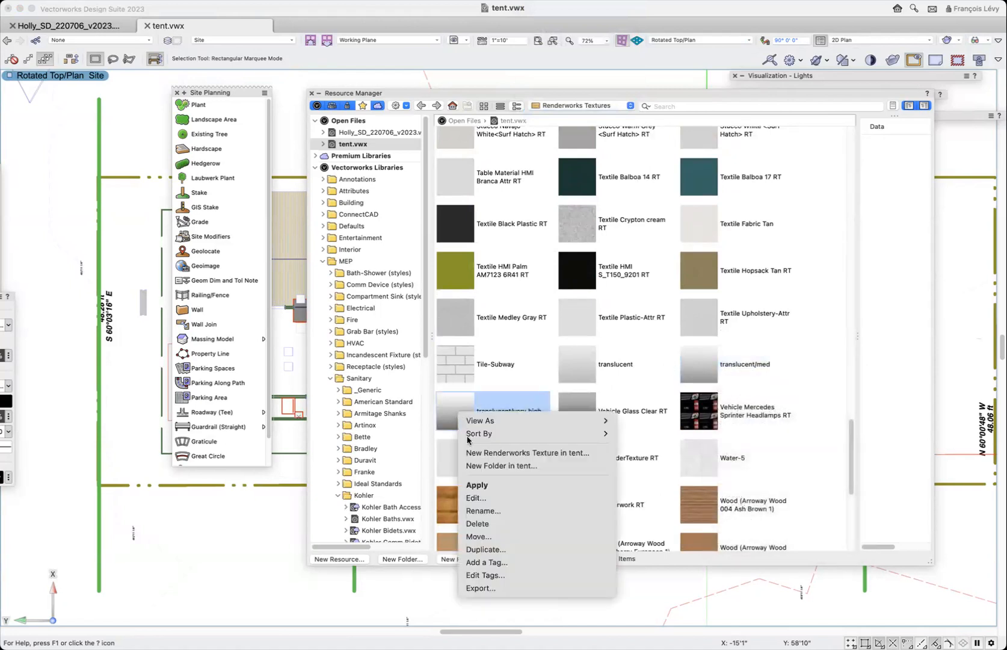
click(464, 499)
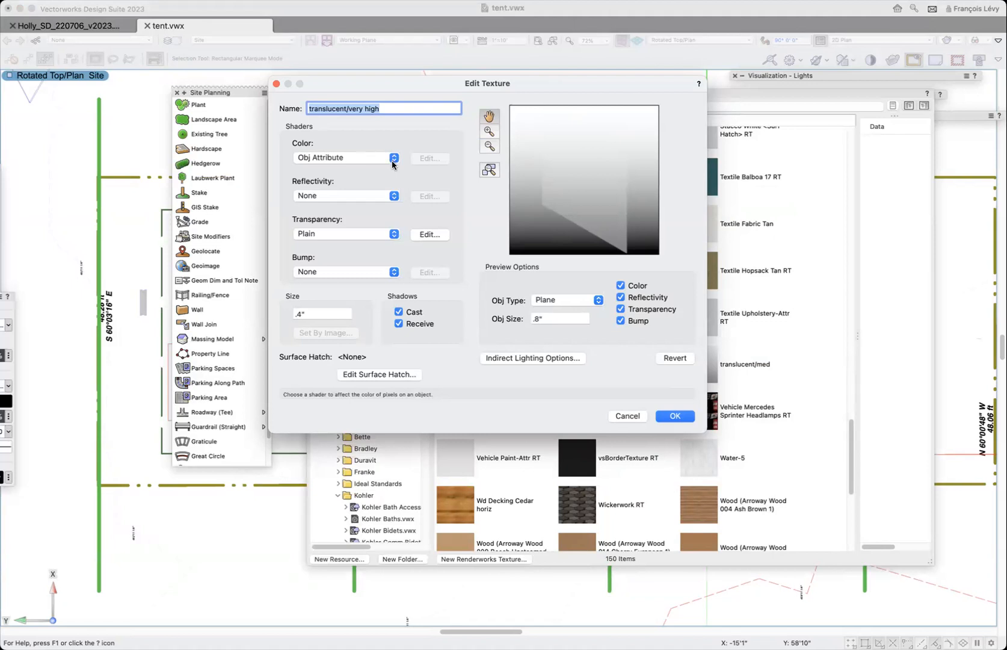
click(364, 233)
click(364, 234)
click(428, 235)
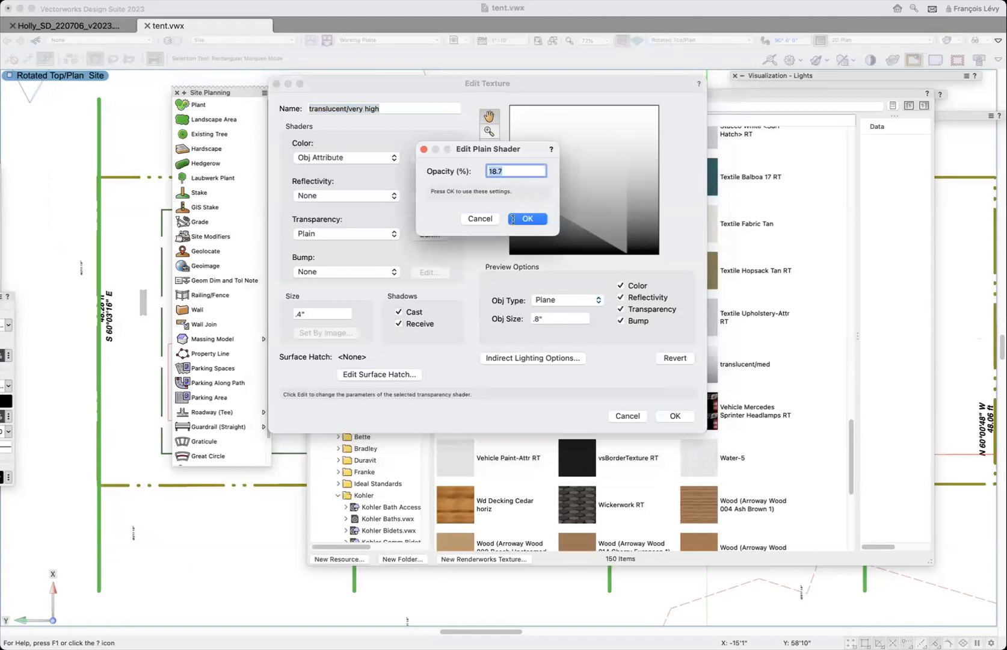
click(482, 218)
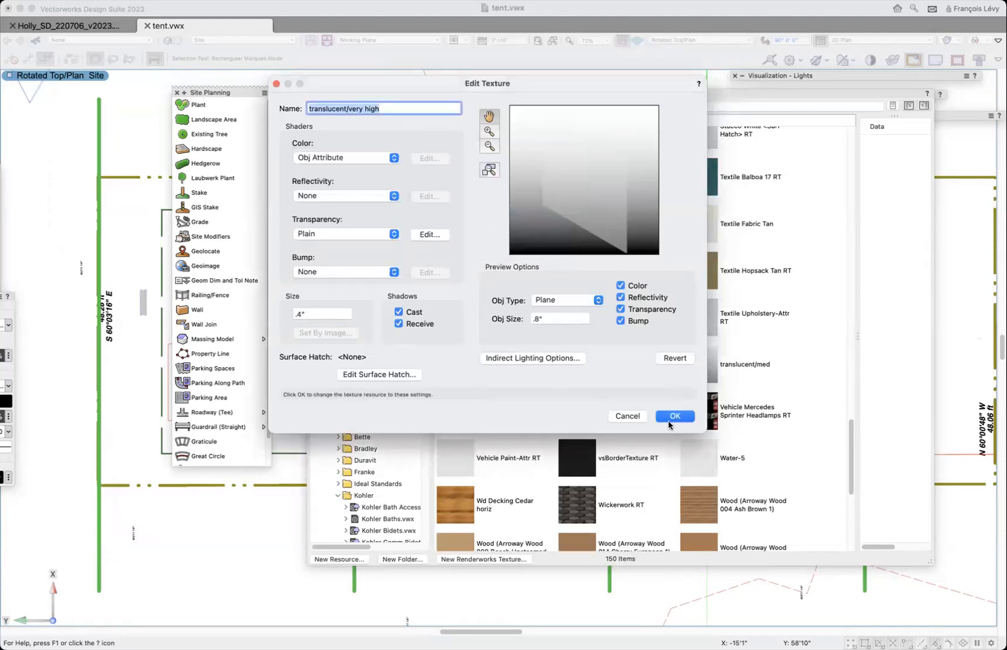
click(634, 414)
key(super+r)
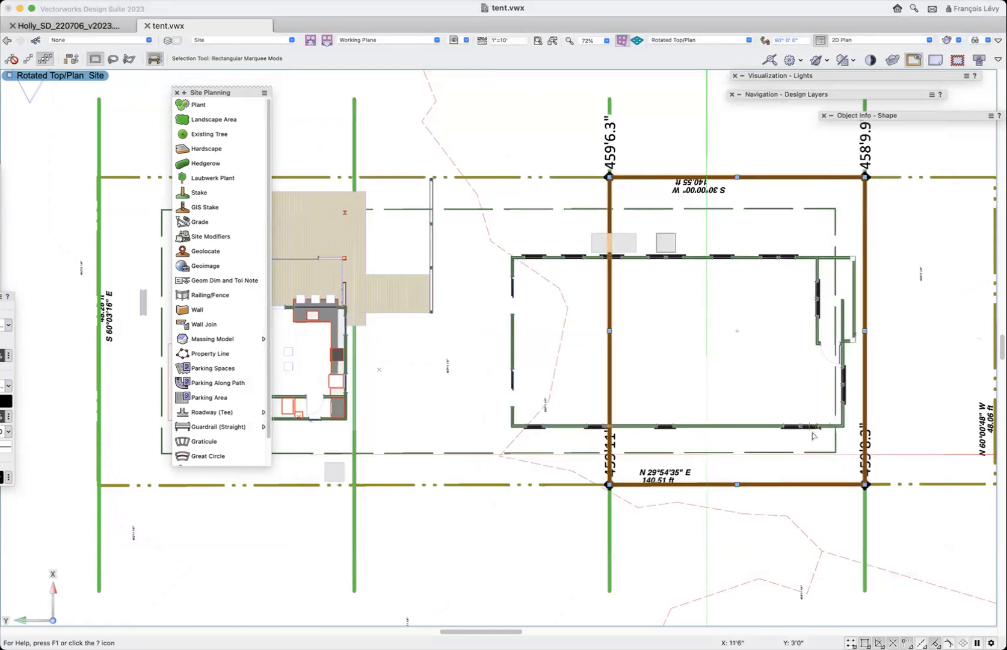
- Start creating a roof from the selected polygon and assign it the McMansion Tent style
click(207, 9)
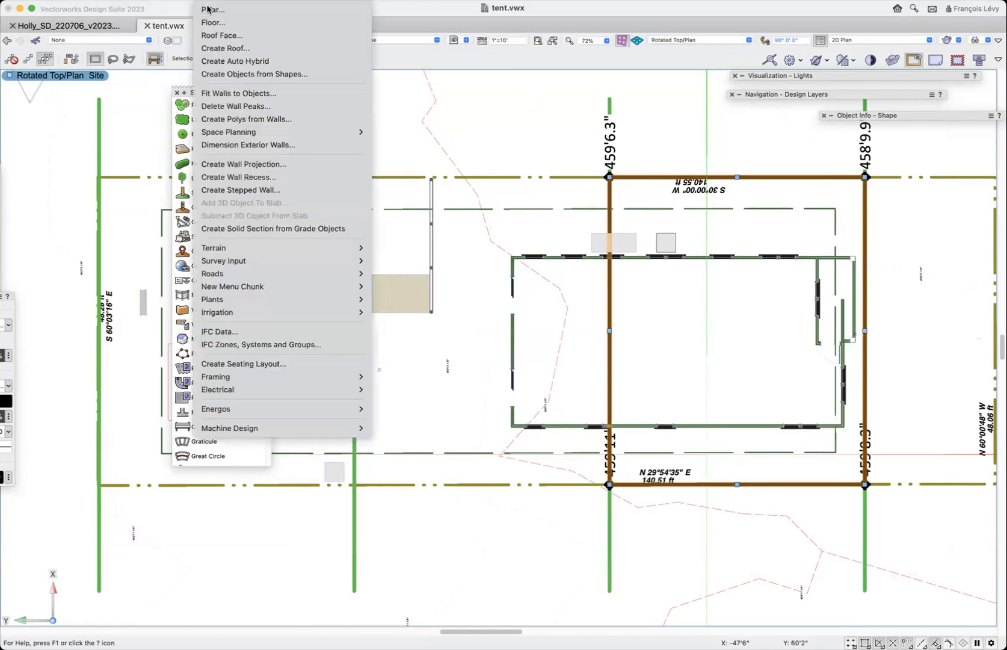
click(234, 51)
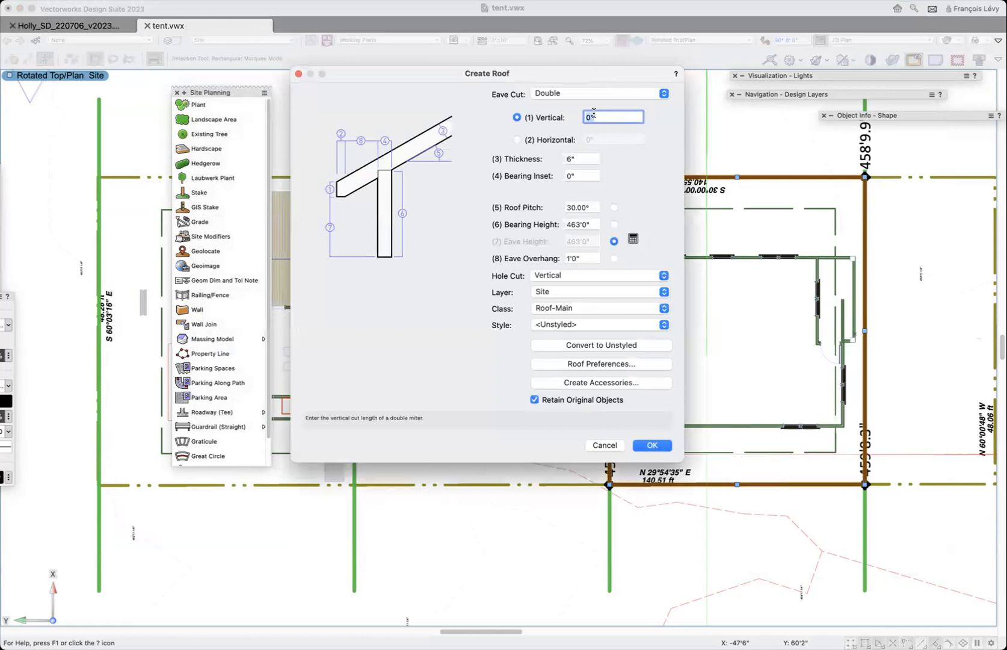
click(549, 324)
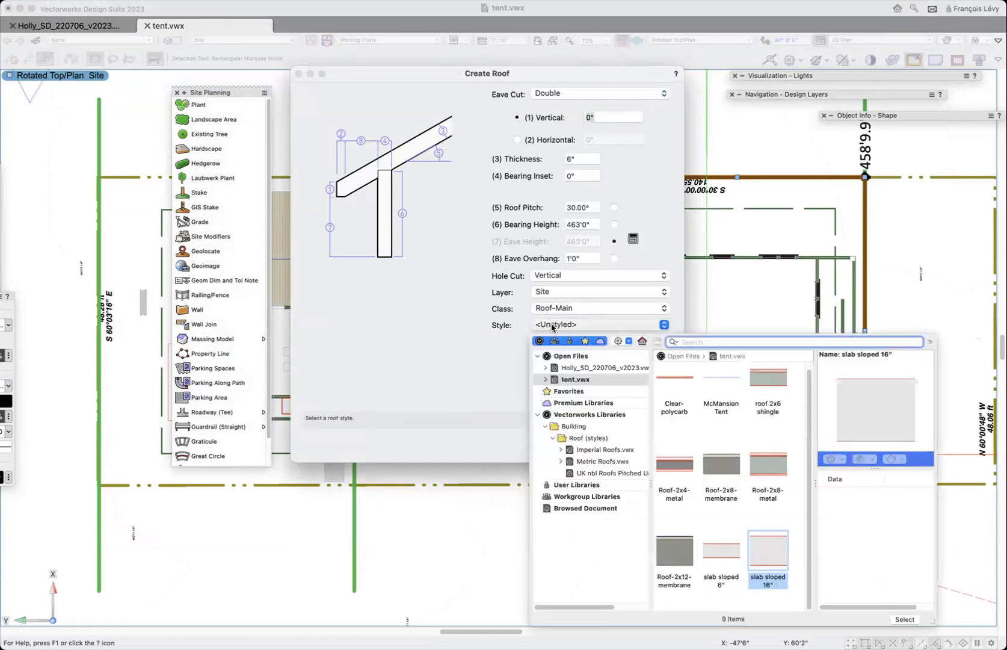
double_click(725, 375)
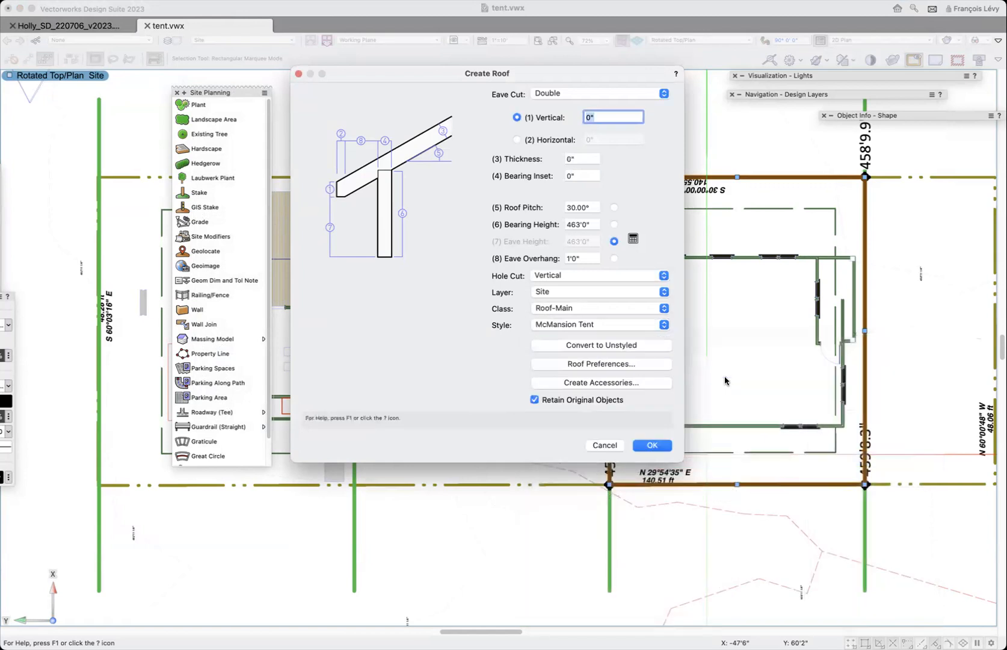
- Assign the new roof to the Site-Tent class
click(563, 308)
scroll(593, 377, down, 3)
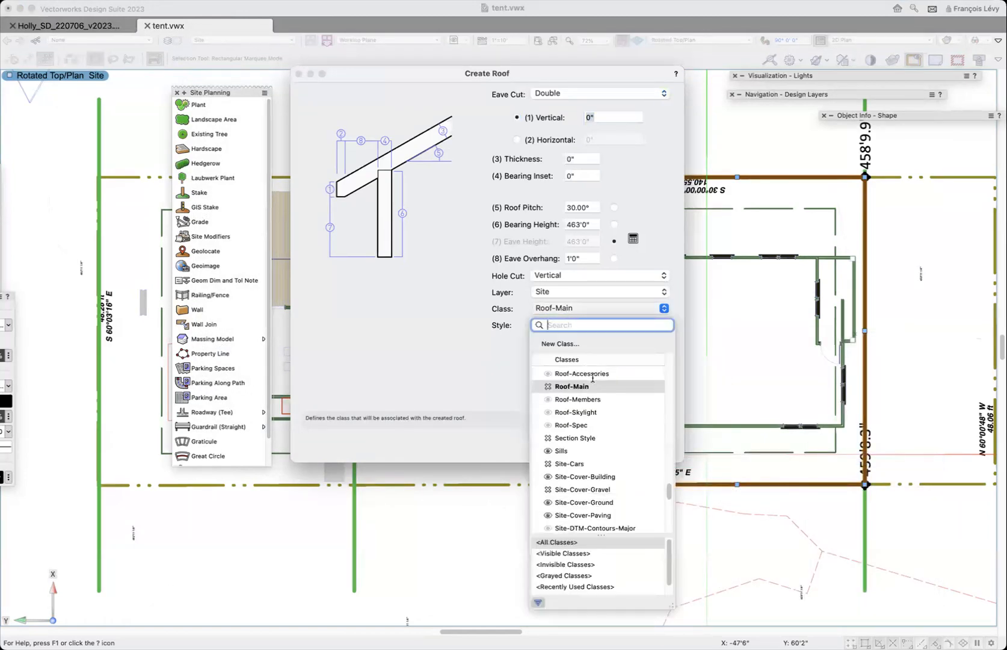
text(si)
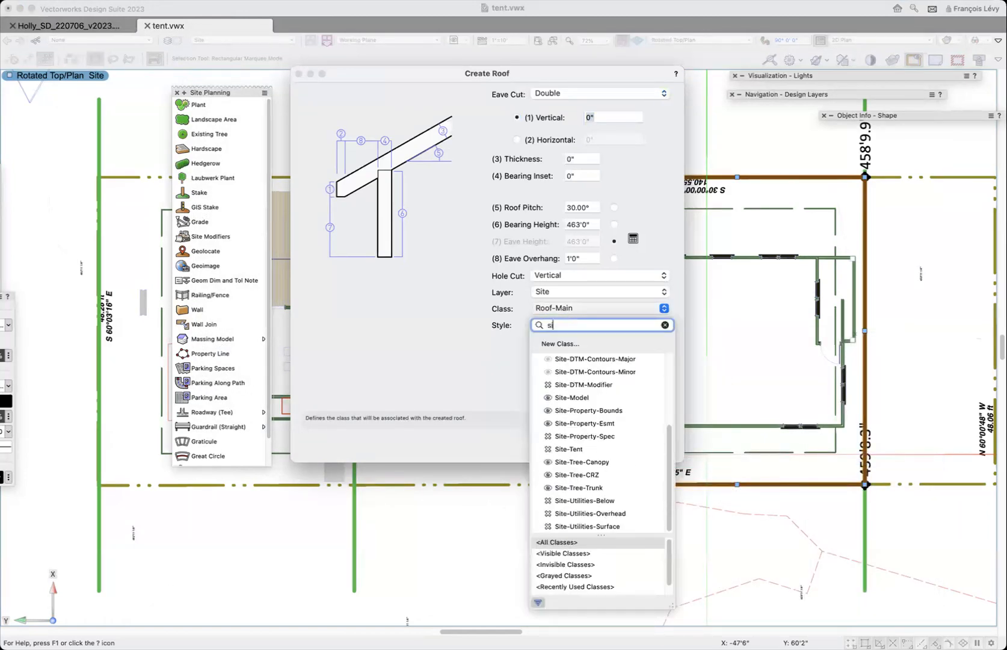
text(te-ten)
click(582, 358)
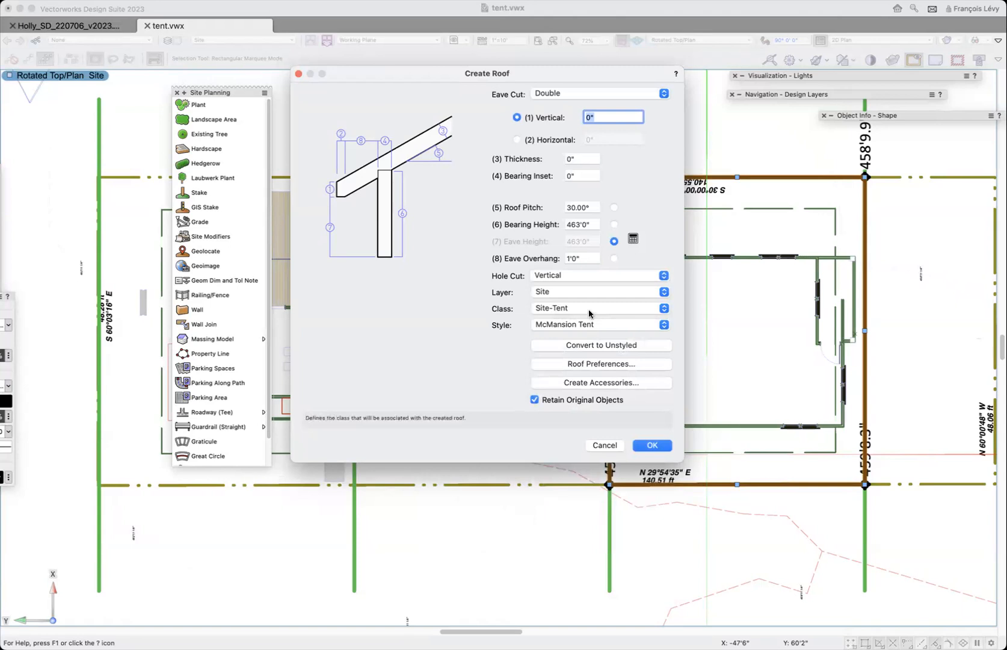
click(569, 310)
click(571, 308)
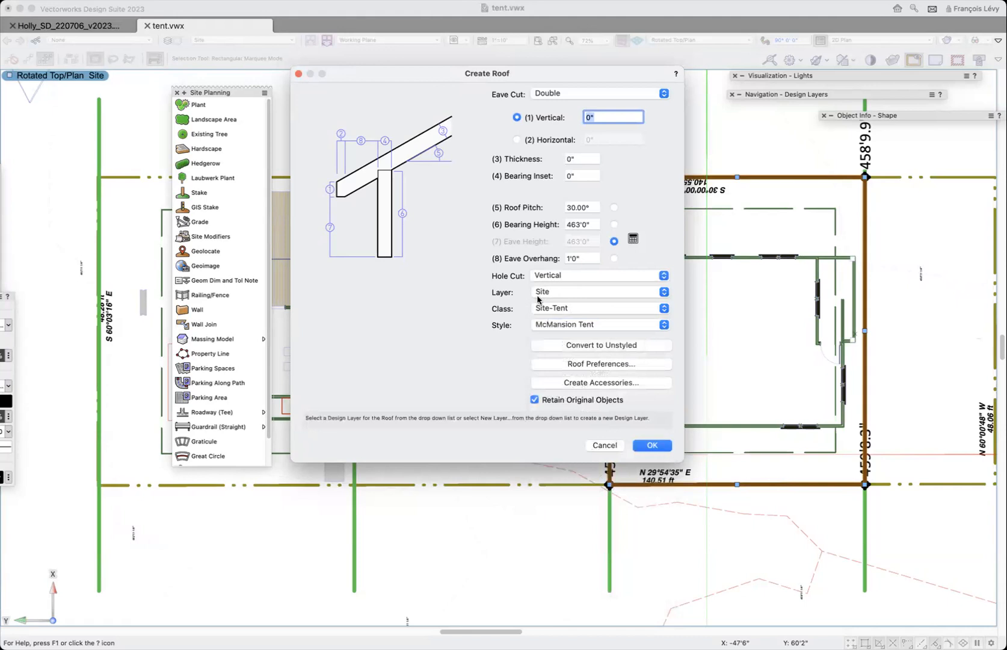
- Set the roof pitch to 45° and the bearing height to 459'11+15'
drag(523, 77, 401, 81)
click(472, 212)
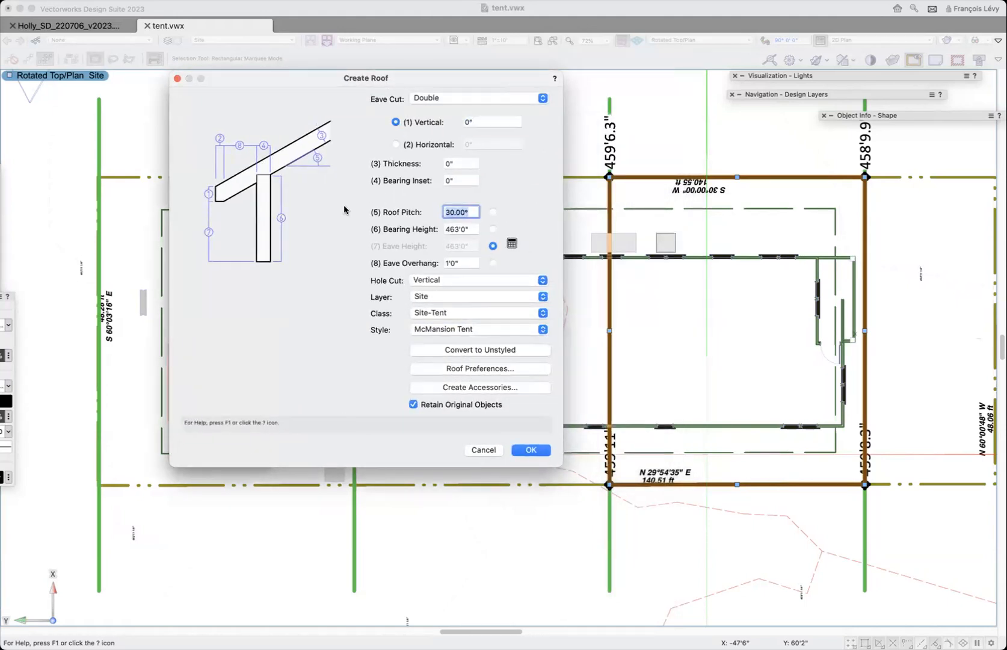
text(45)
key(Tab)
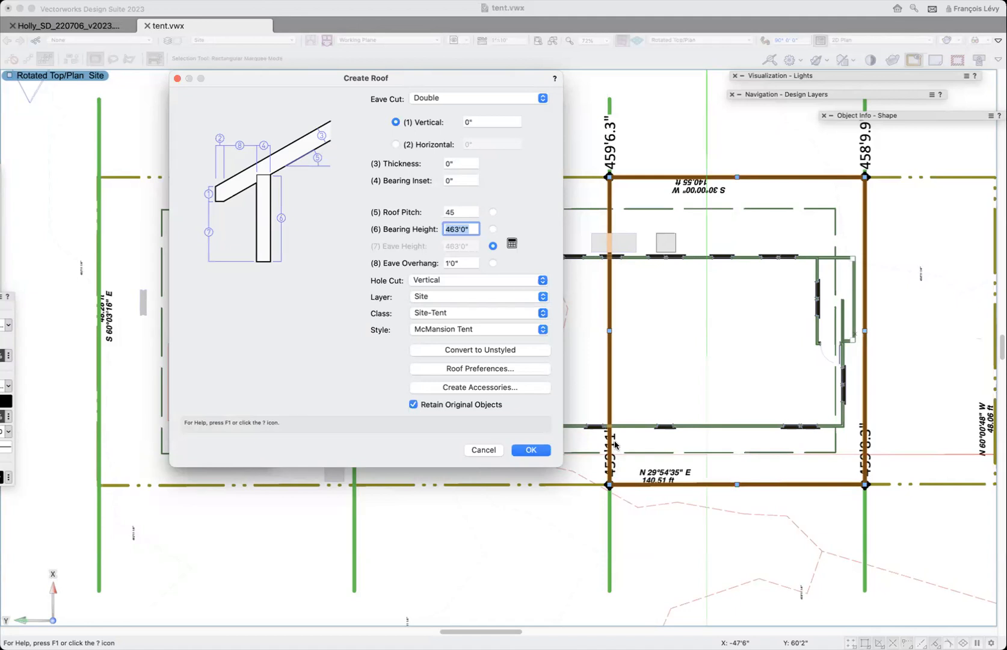
text(4)
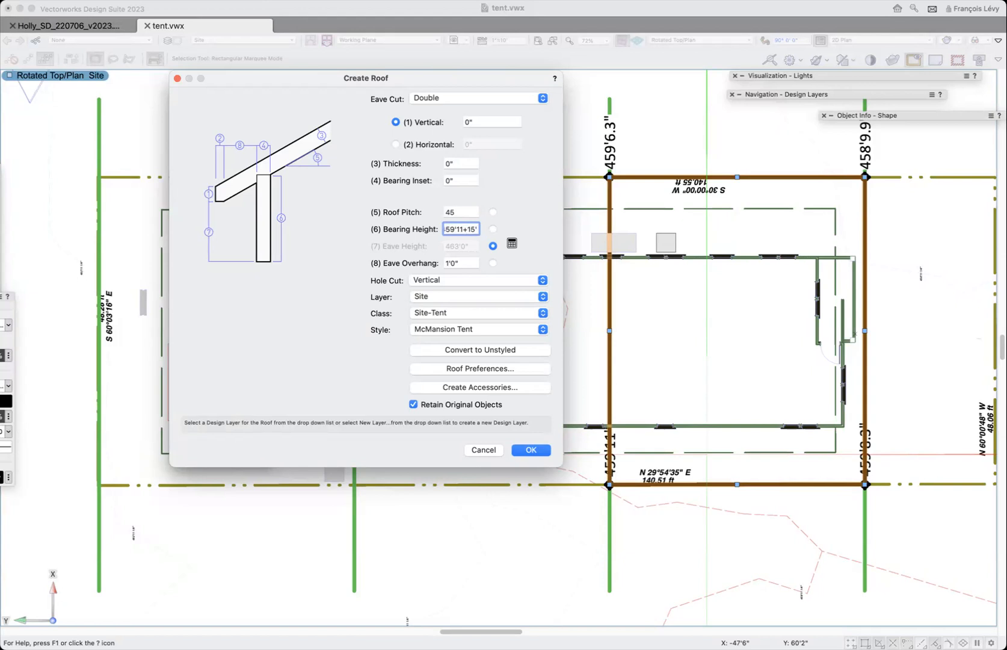
- Set the eave overhang to 0, keep the Double eave cut and retained original objects, and create the roof
click(465, 263)
text(0)
key(Tab)
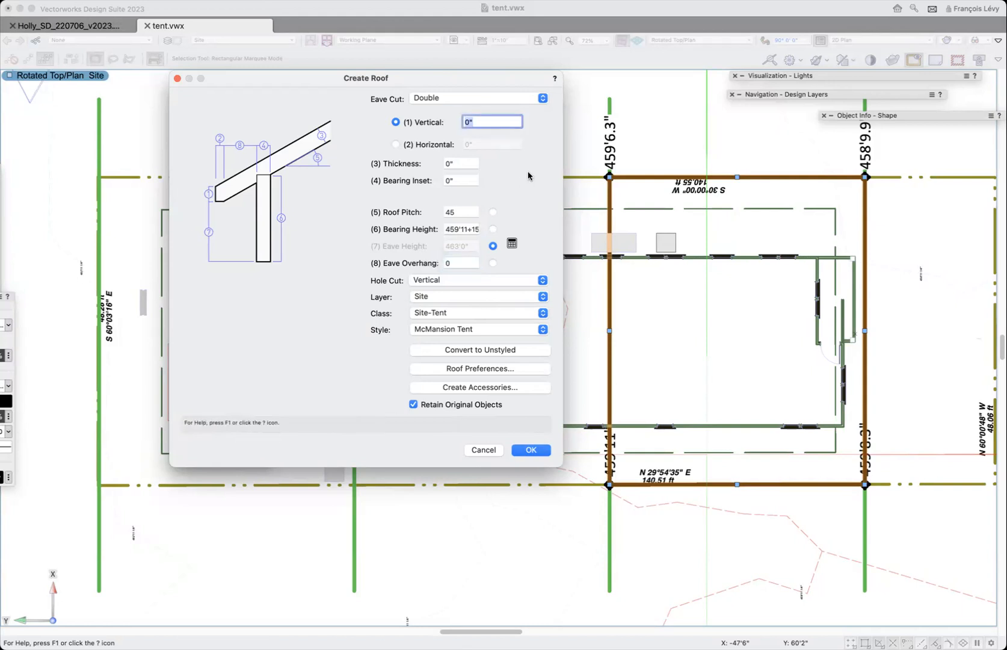
click(447, 98)
click(447, 99)
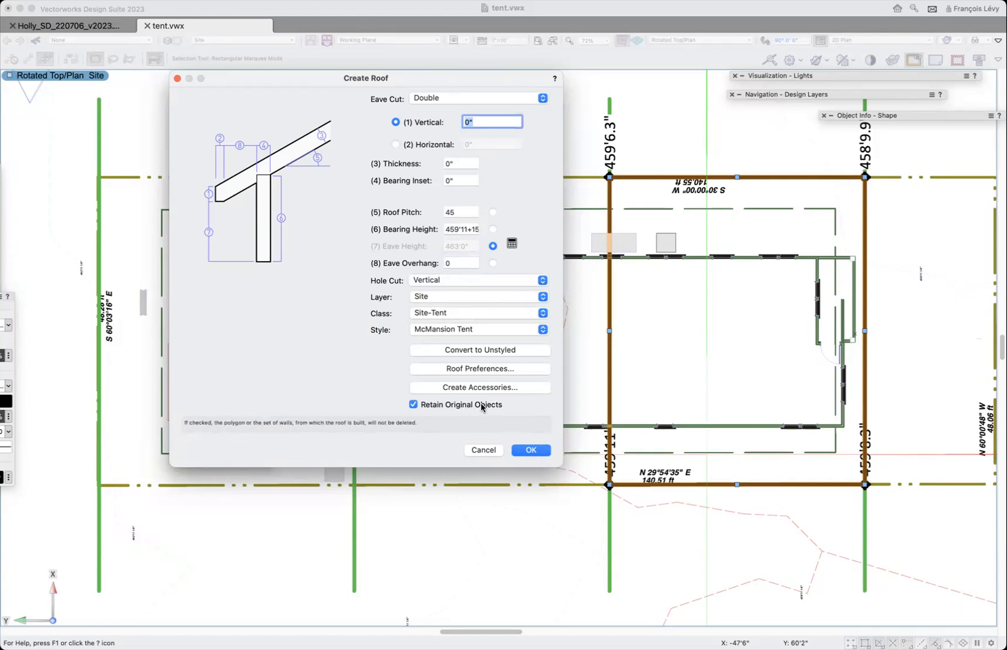
click(532, 450)
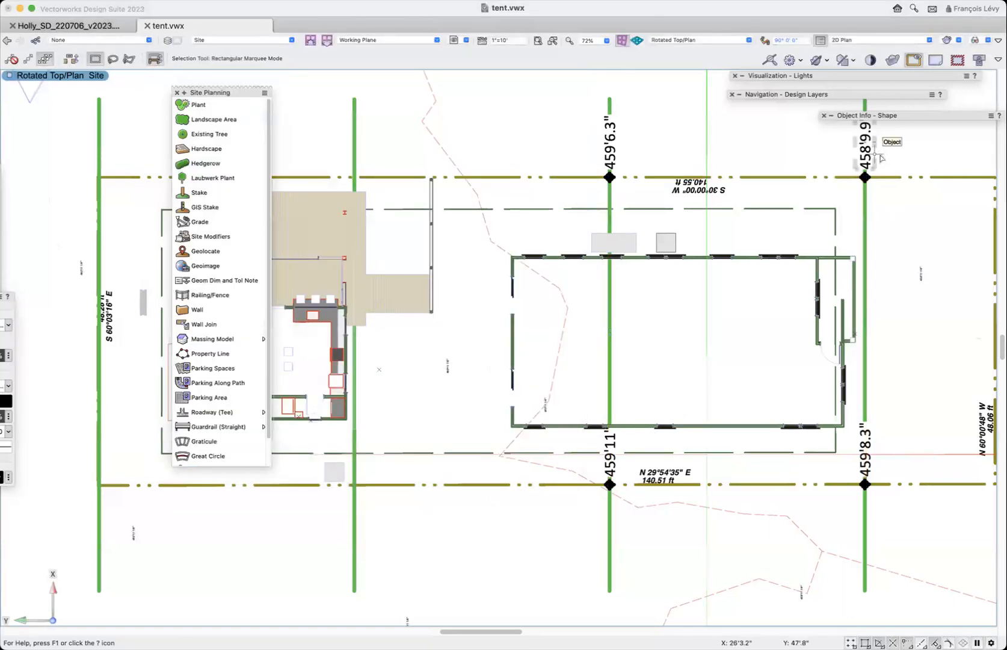
- Filter the classes by "tent" and make the Site-Tent class visible
mouse_move(821, 95)
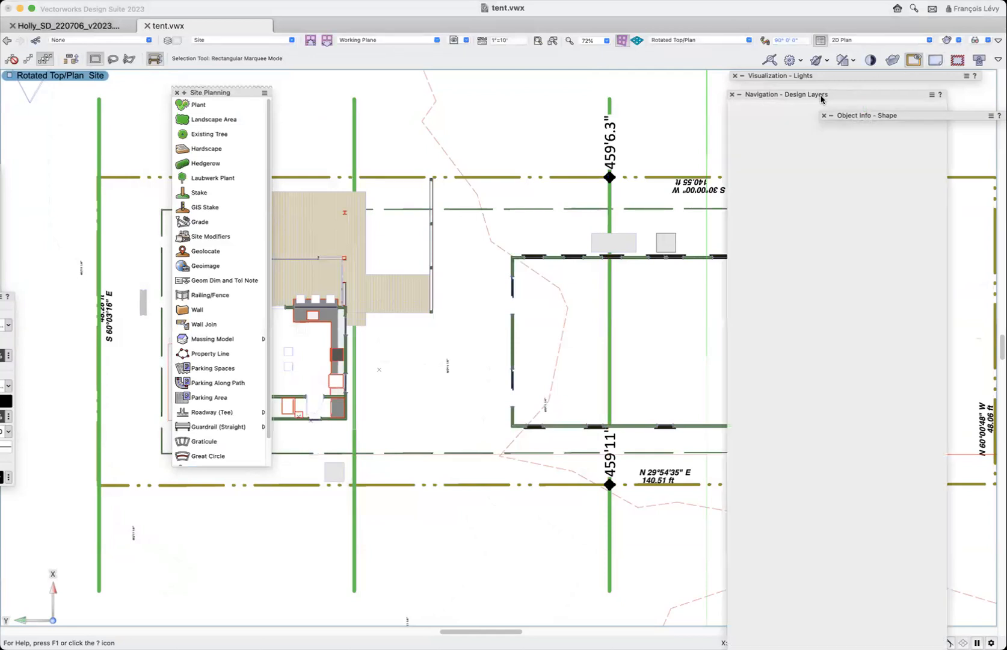
click(737, 108)
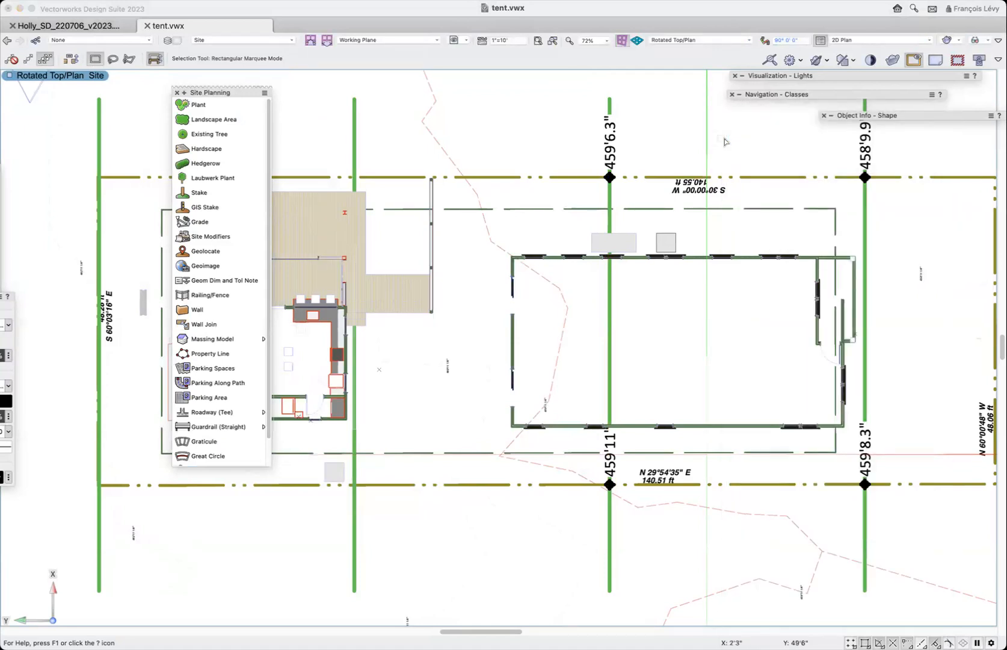
mouse_move(779, 94)
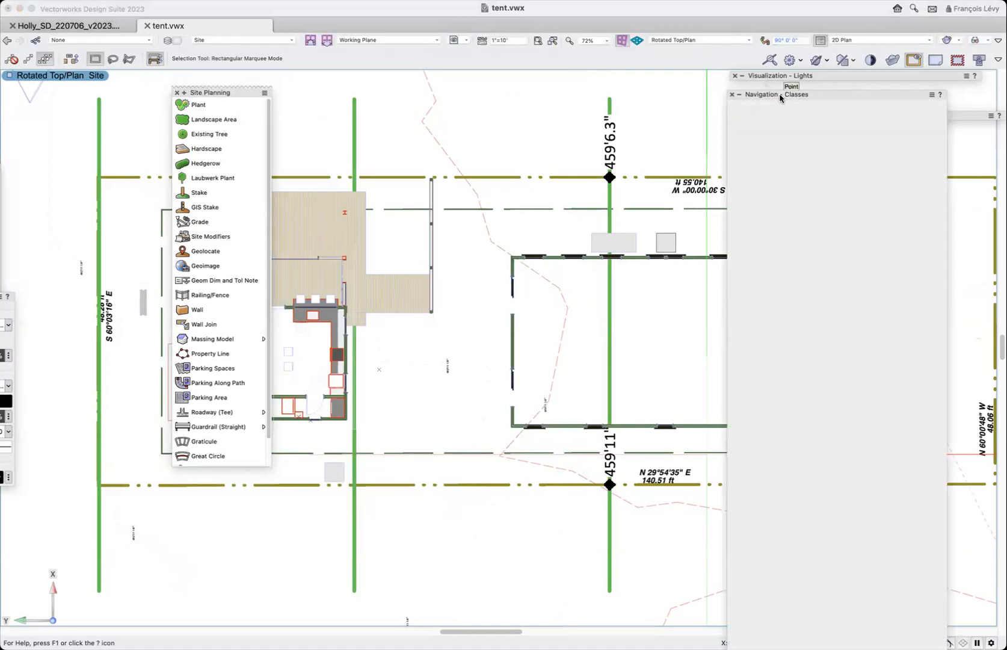
click(767, 138)
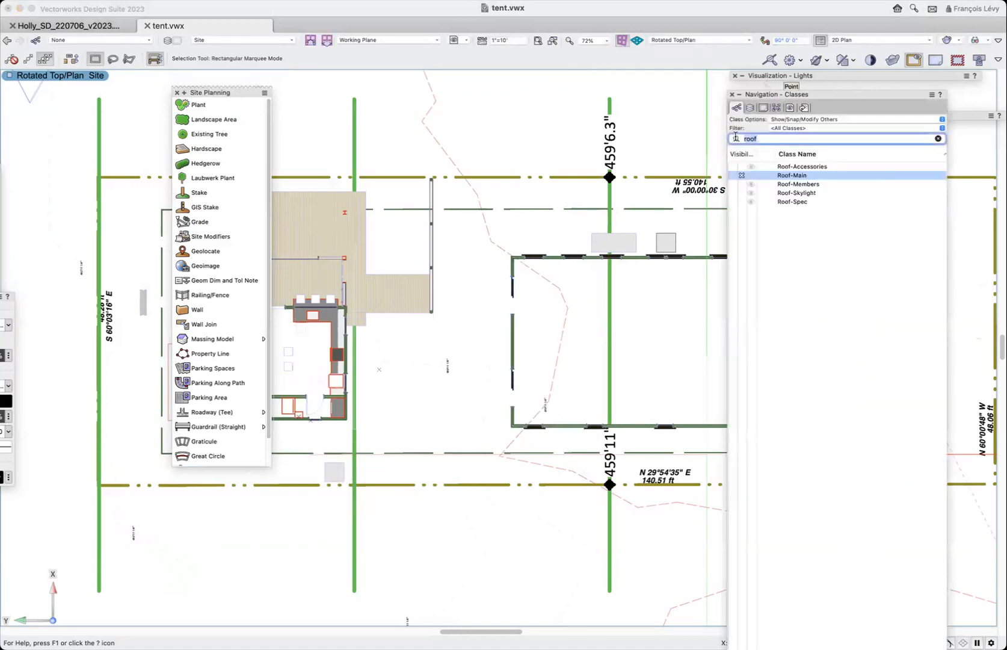
key(Return)
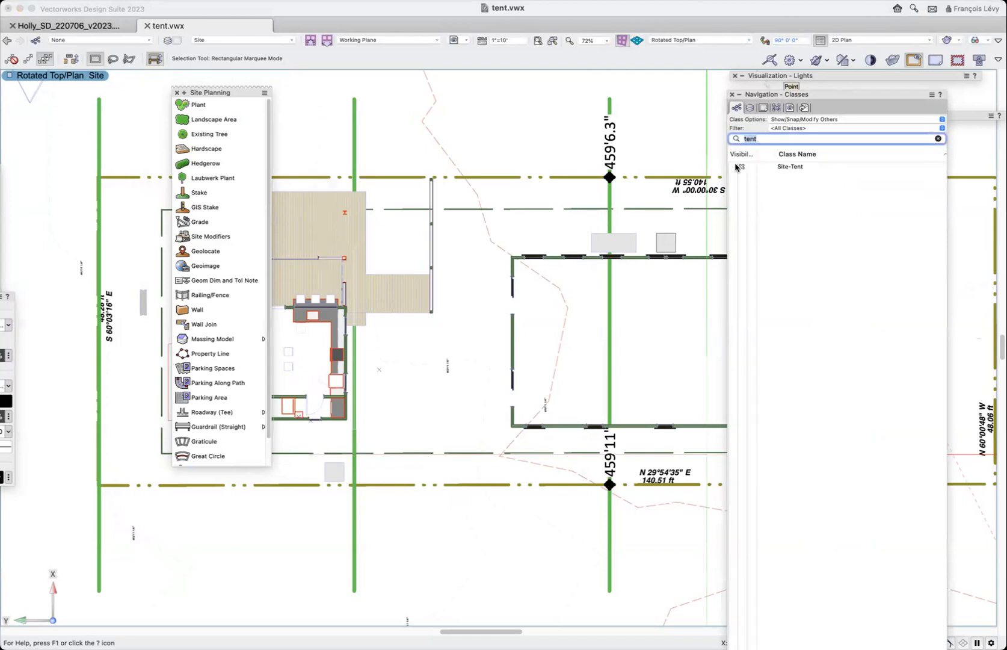
click(737, 167)
- Delete the existing tent roof covering the rear segments of the lot
click(581, 199)
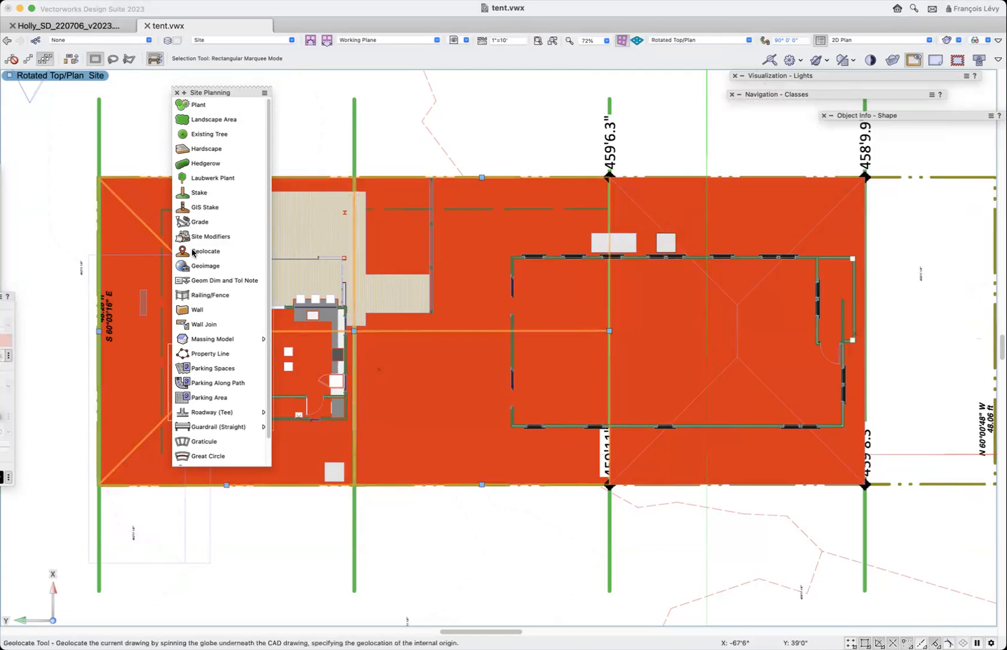
key(Delete)
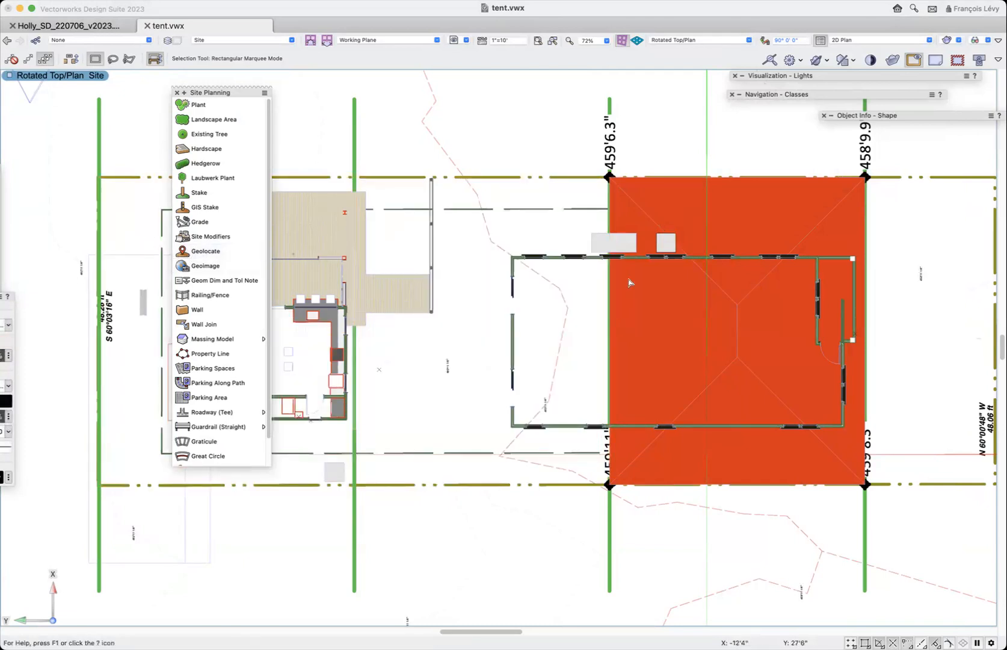
click(759, 210)
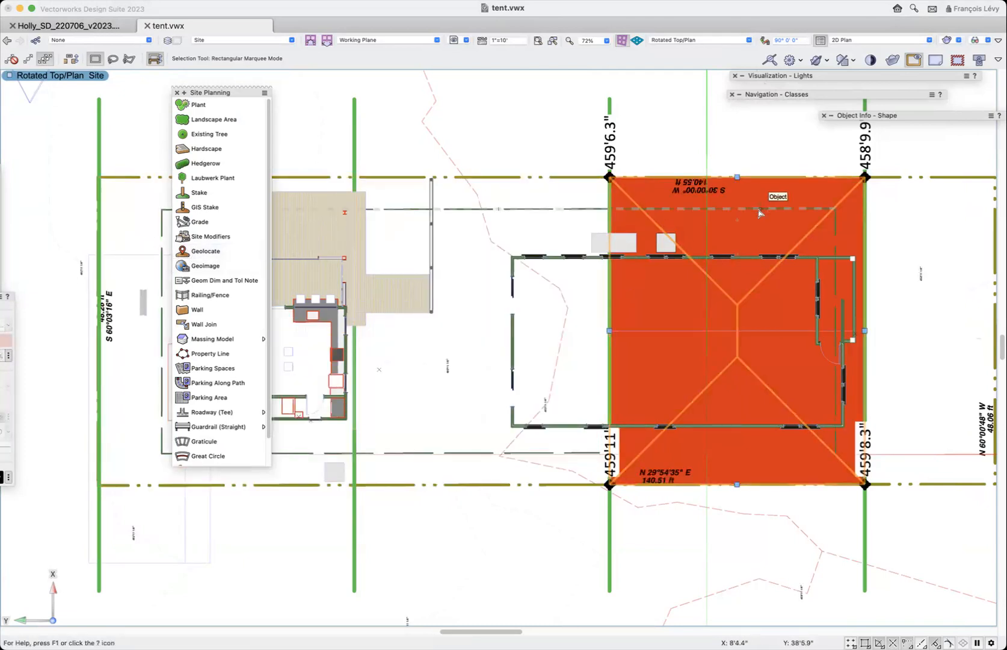
key(Delete)
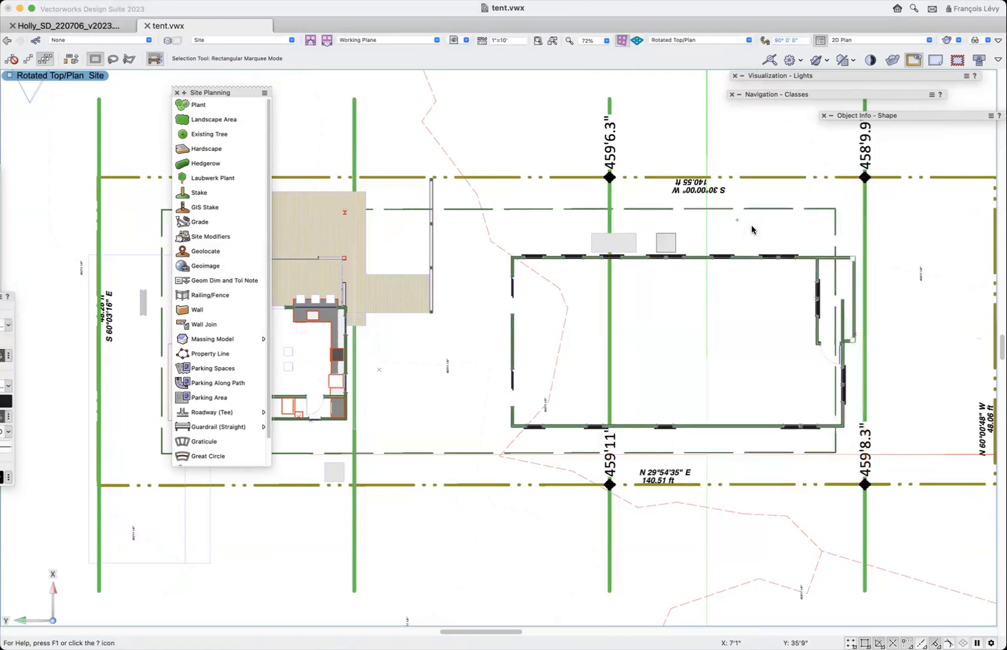
key(super+z)
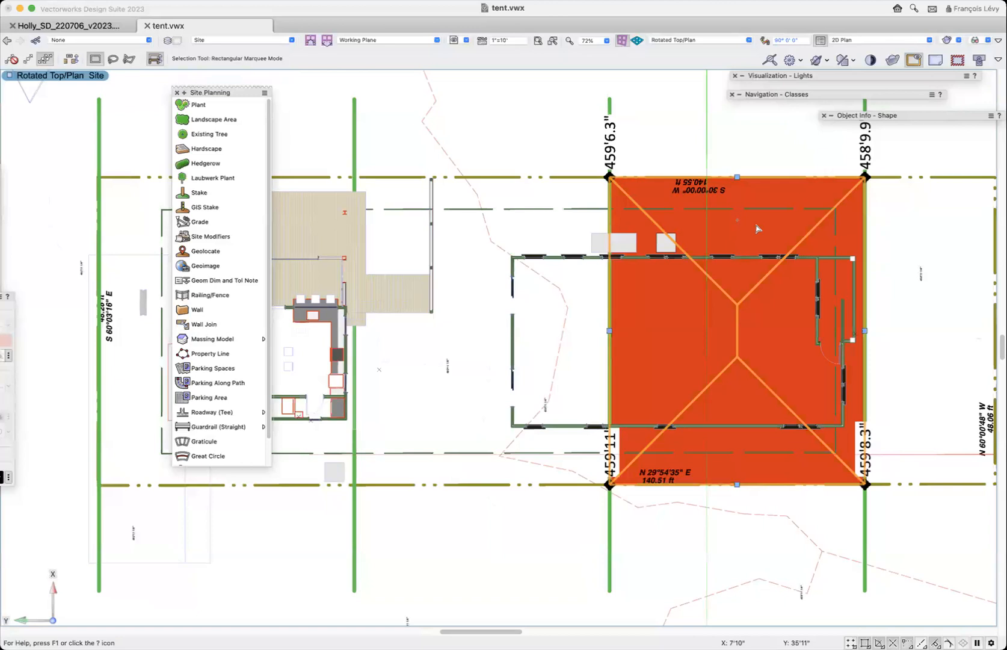
- Switch to the saved view 8 tent model and orbit around to the other side of the tent roof
click(458, 40)
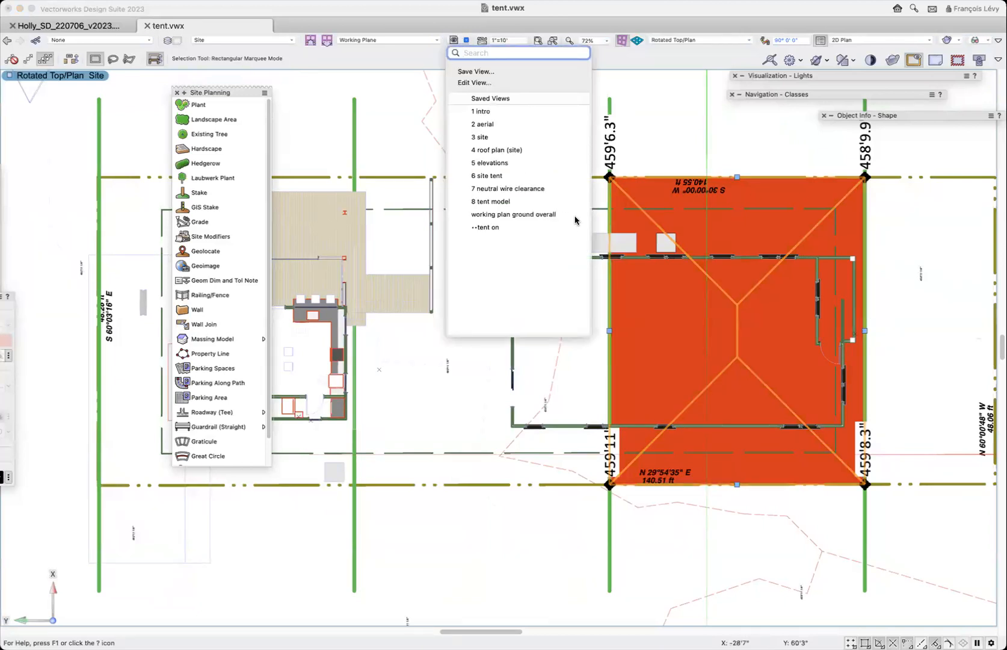
click(510, 176)
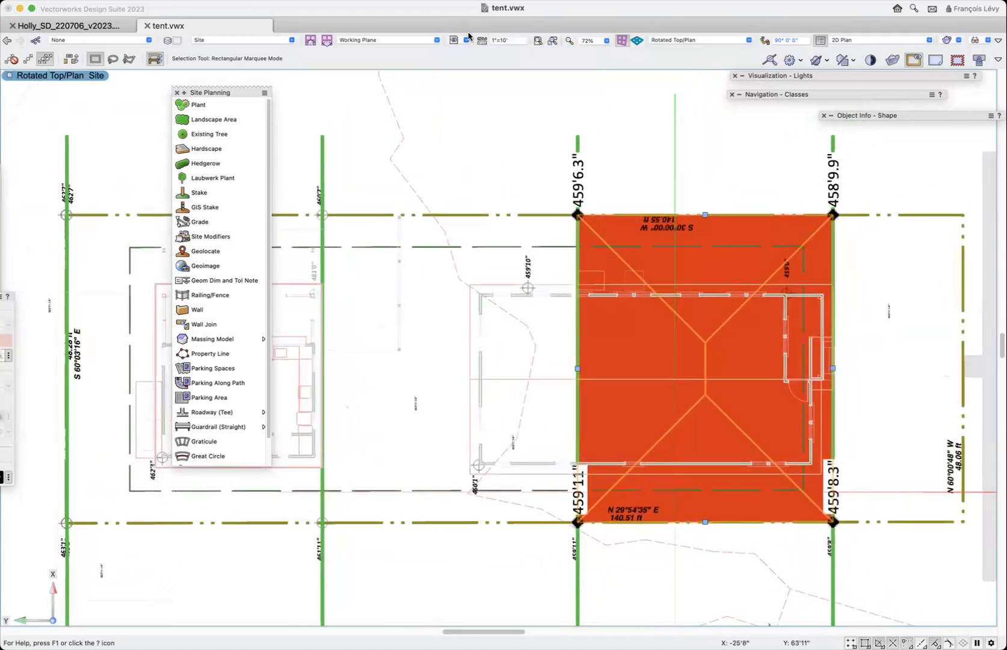
click(465, 39)
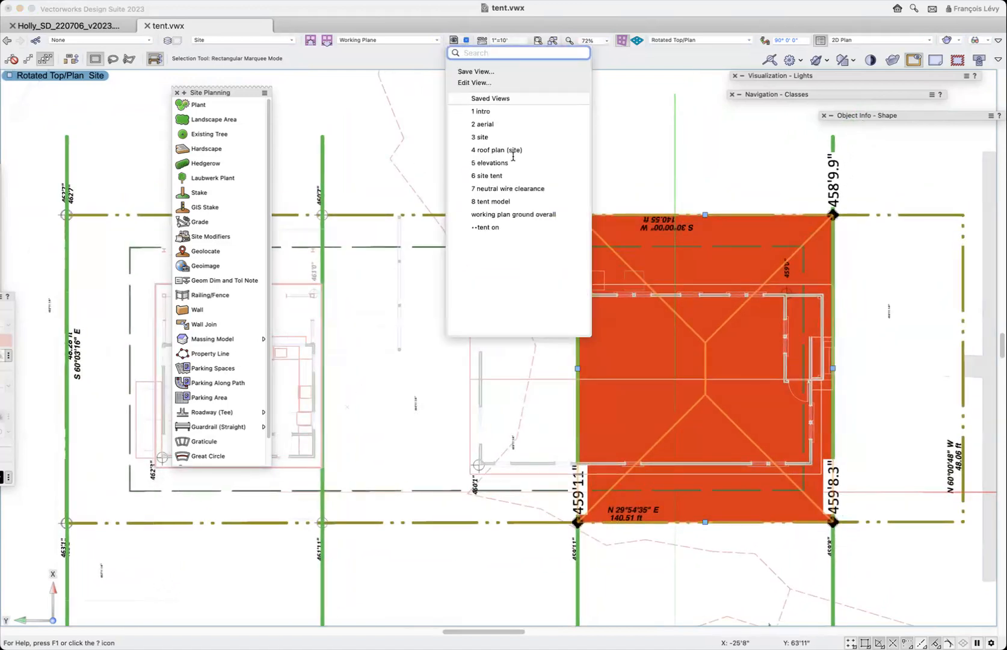
click(508, 202)
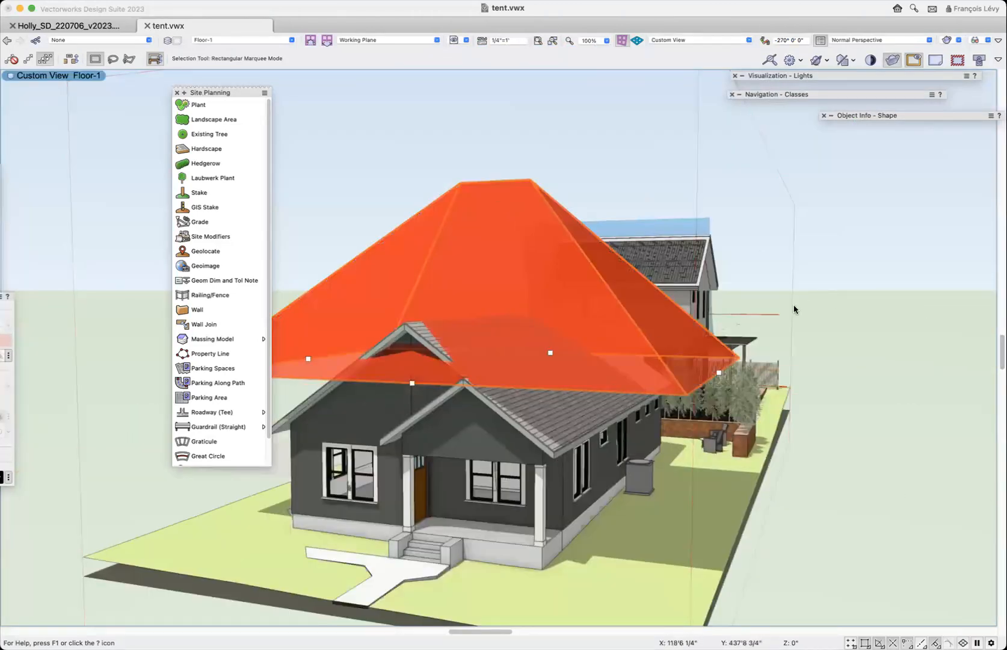
key(shift+c)
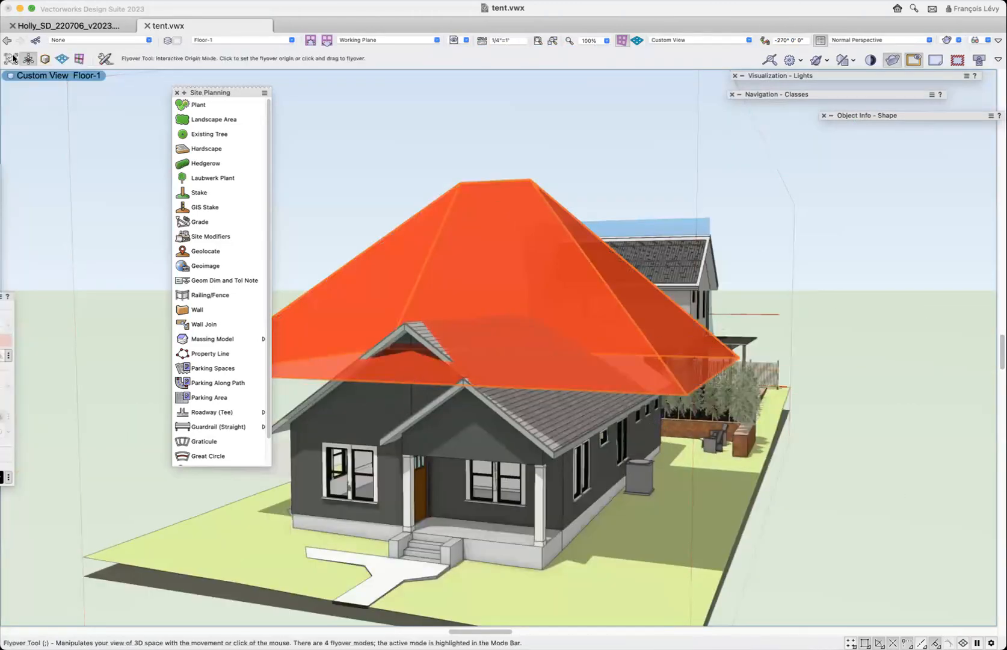
drag(398, 281, 510, 315)
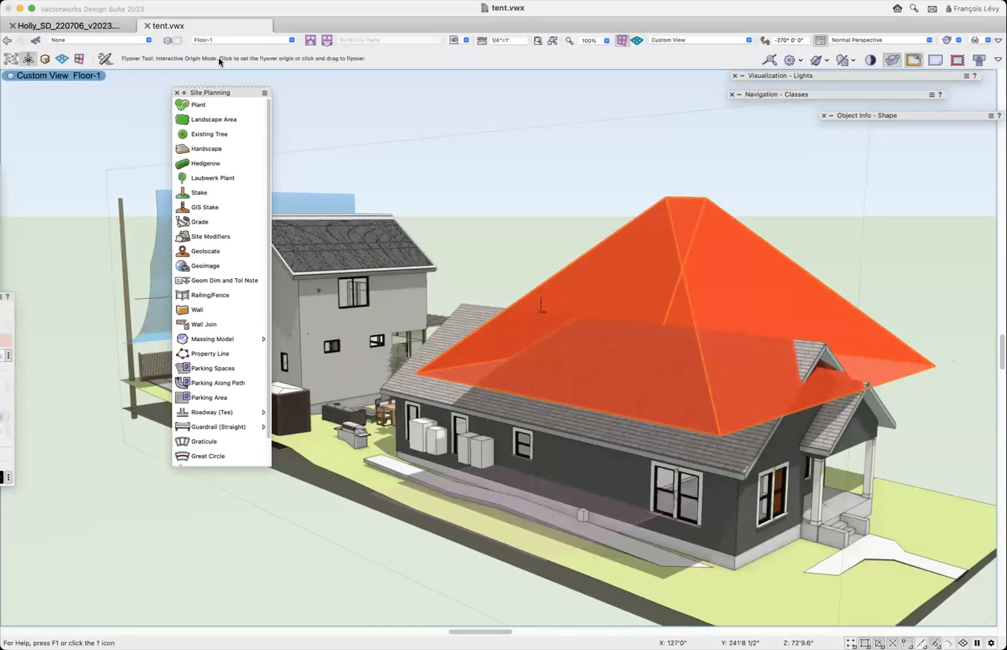
- Change the tent roof's front edge, above the porch, from eave to gable
key(x)
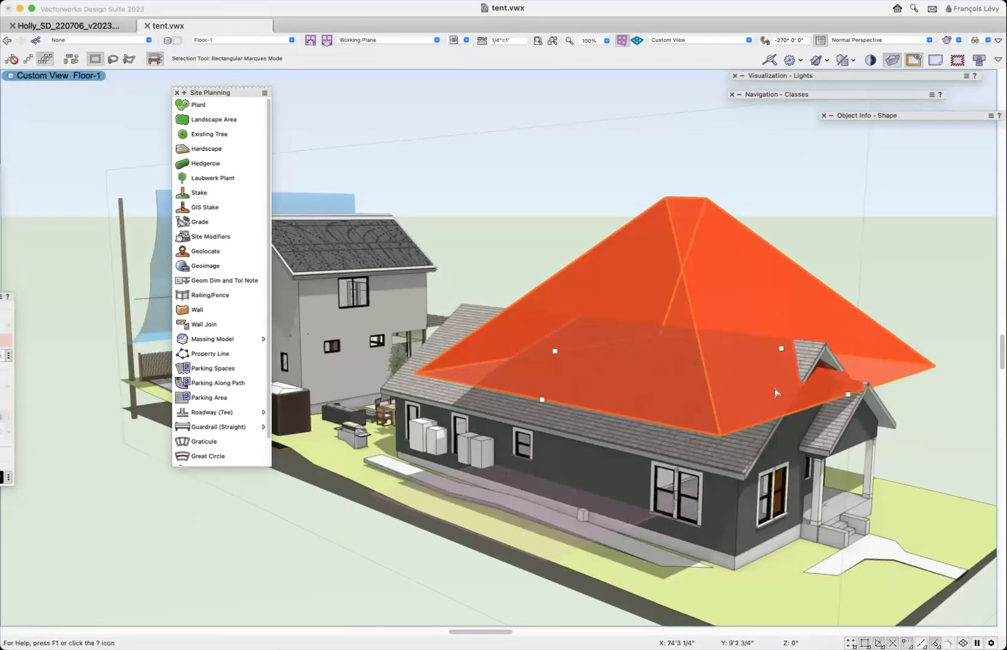
double_click(849, 395)
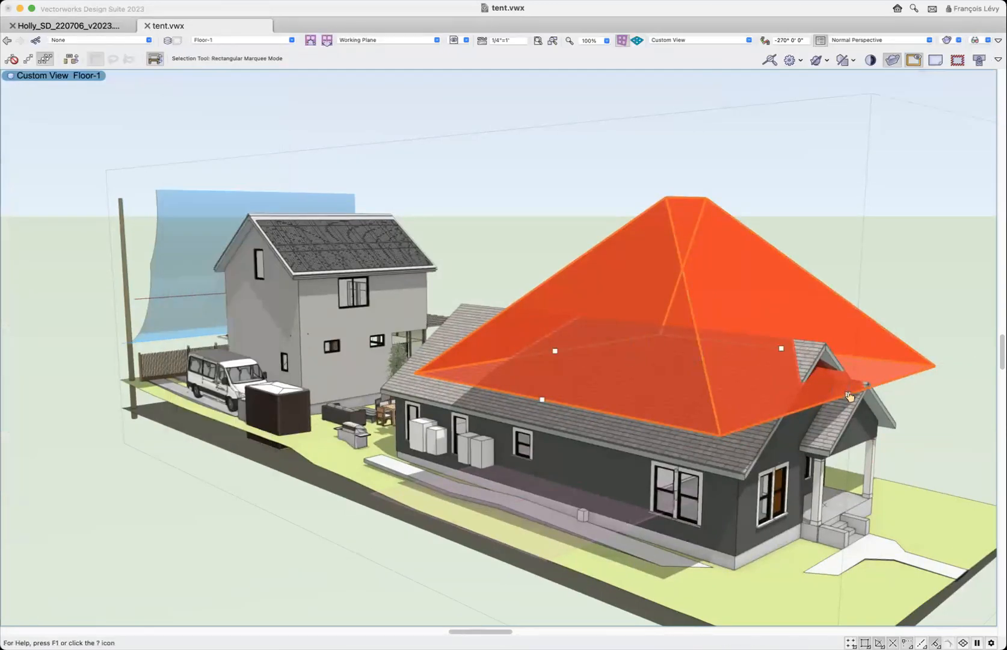
click(365, 149)
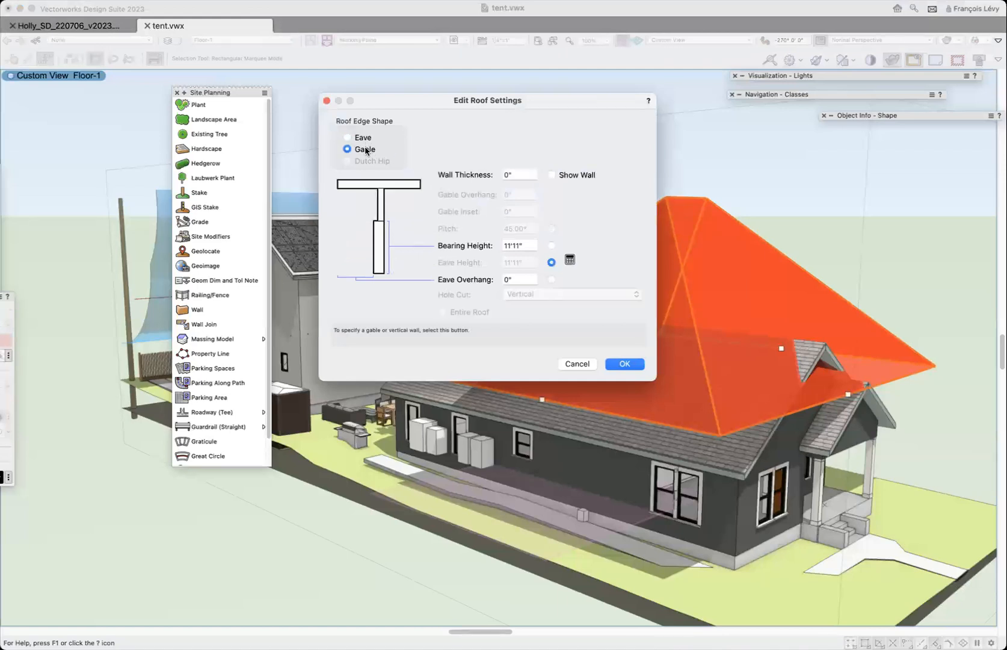
click(625, 364)
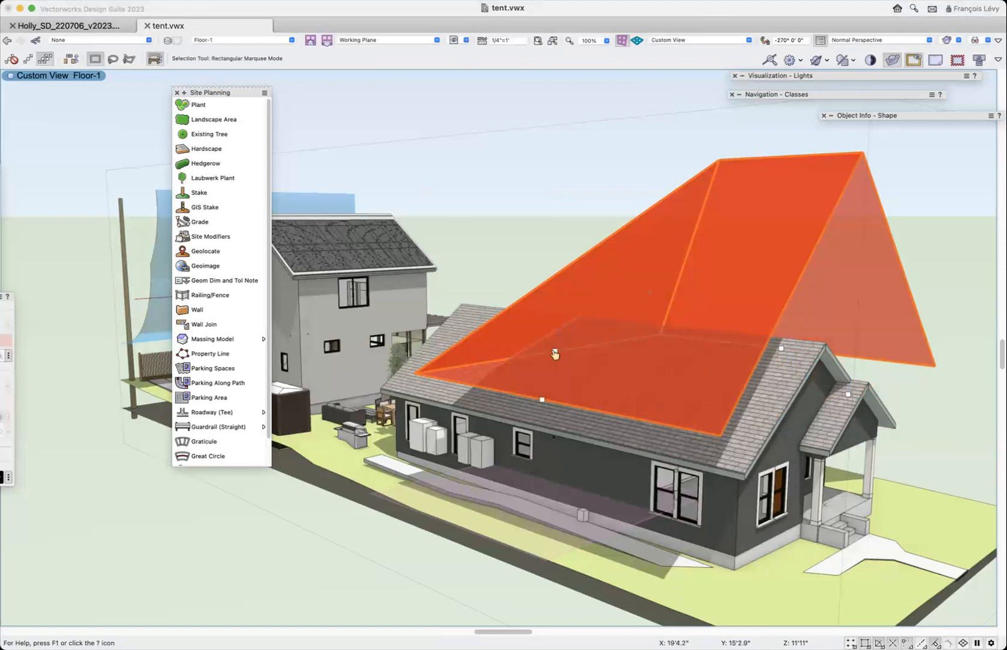
- Change the tent roof's rear edge, the one facing the back building, from eave to gable
double_click(556, 354)
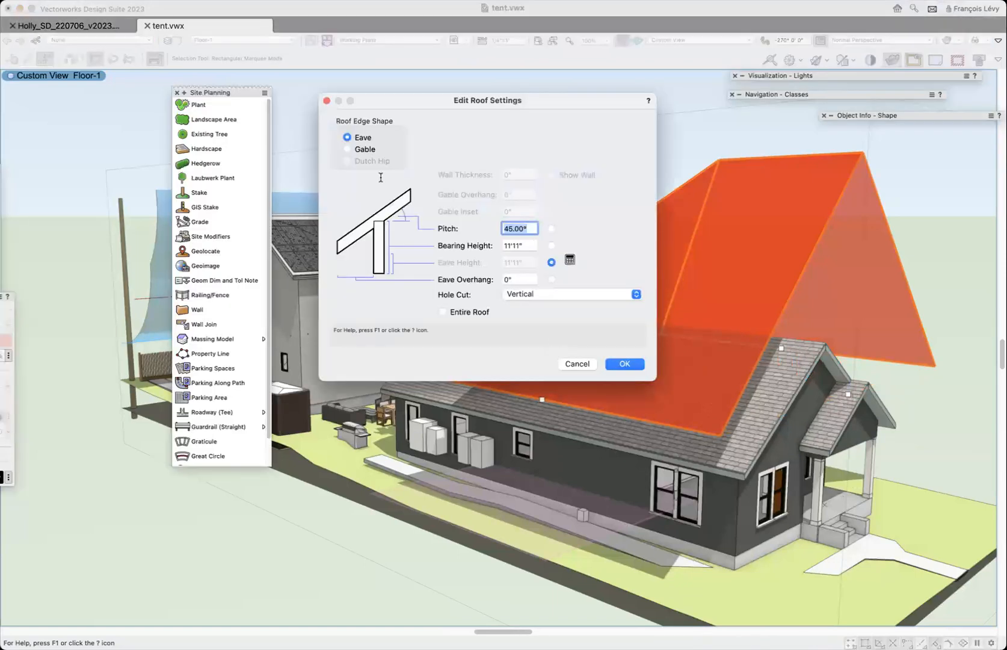
click(365, 148)
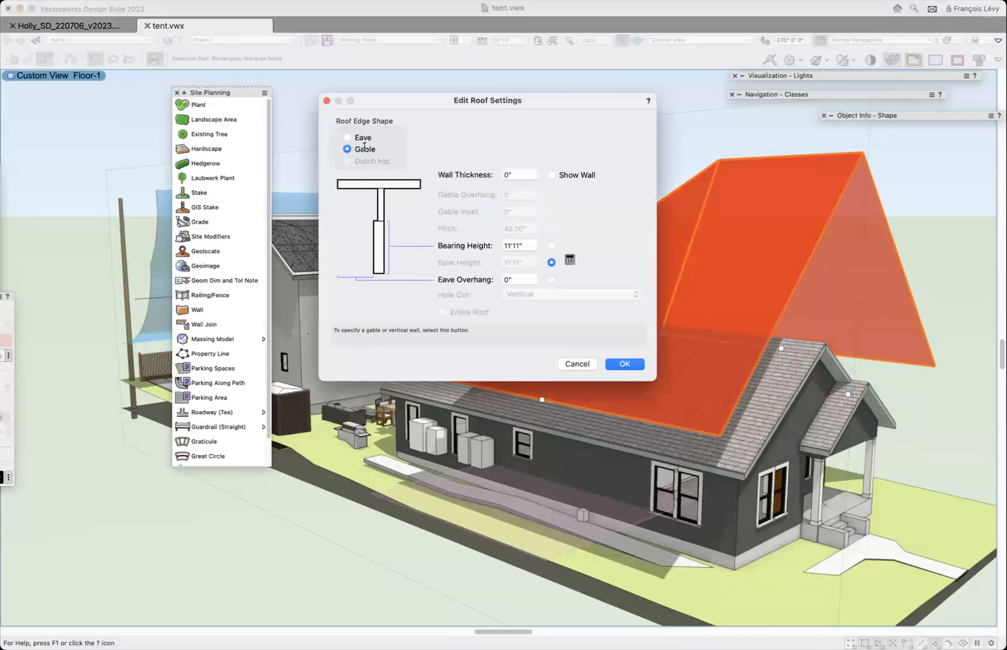
click(626, 364)
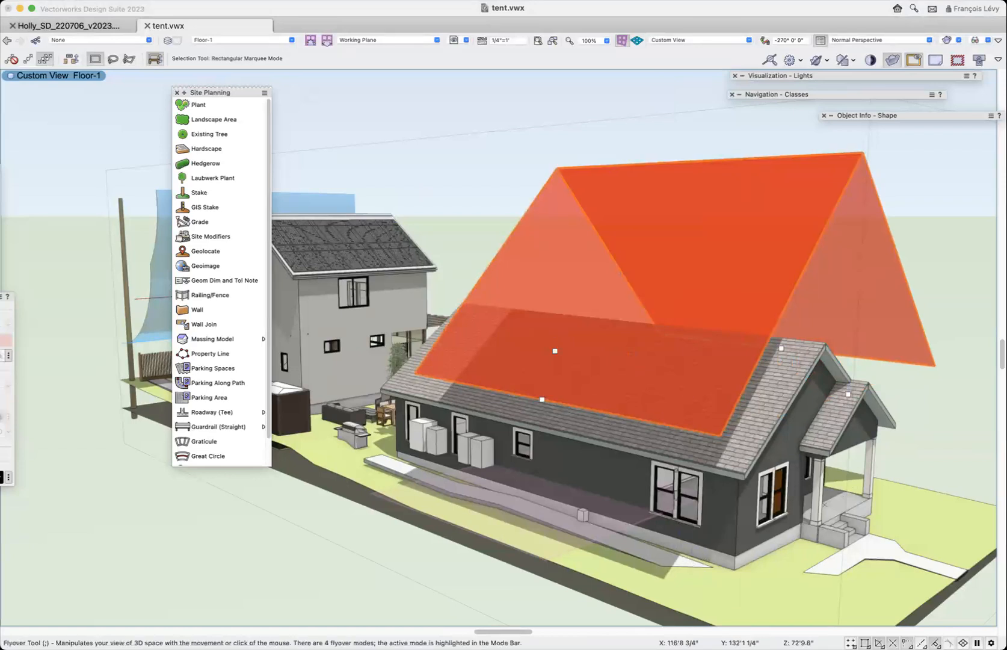
key(shift+c)
drag(711, 452, 789, 438)
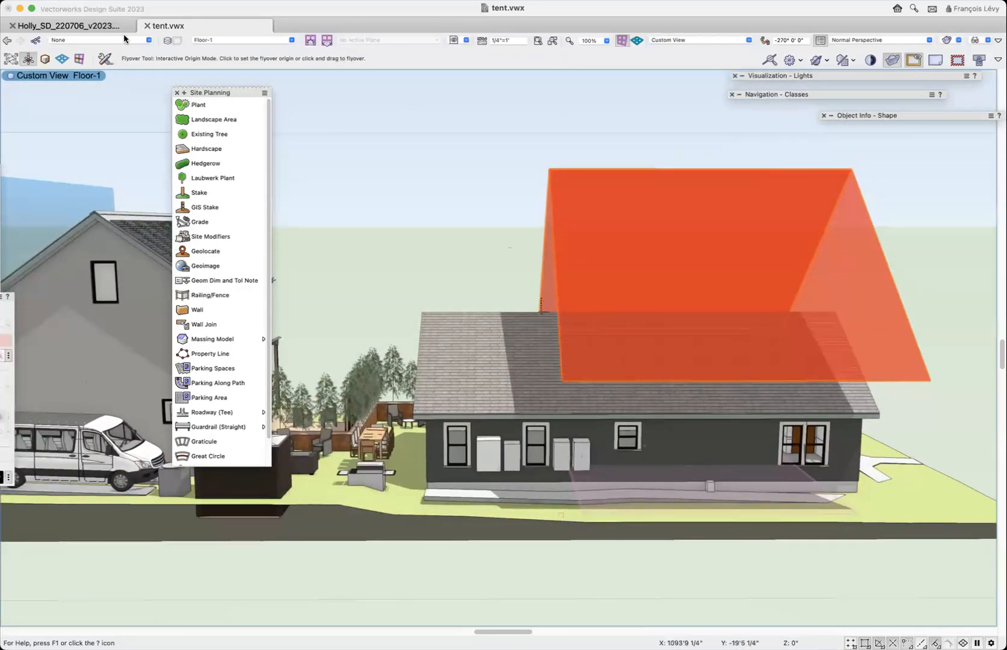
- Return to the Rotated Top/Plan view of the site
click(9, 44)
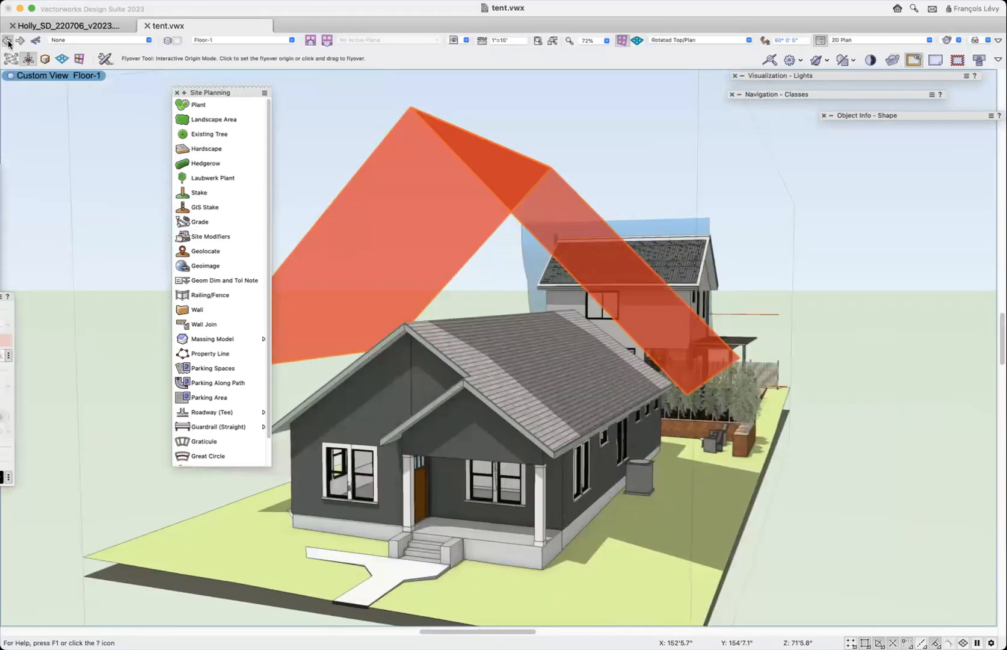
click(9, 43)
click(9, 43)
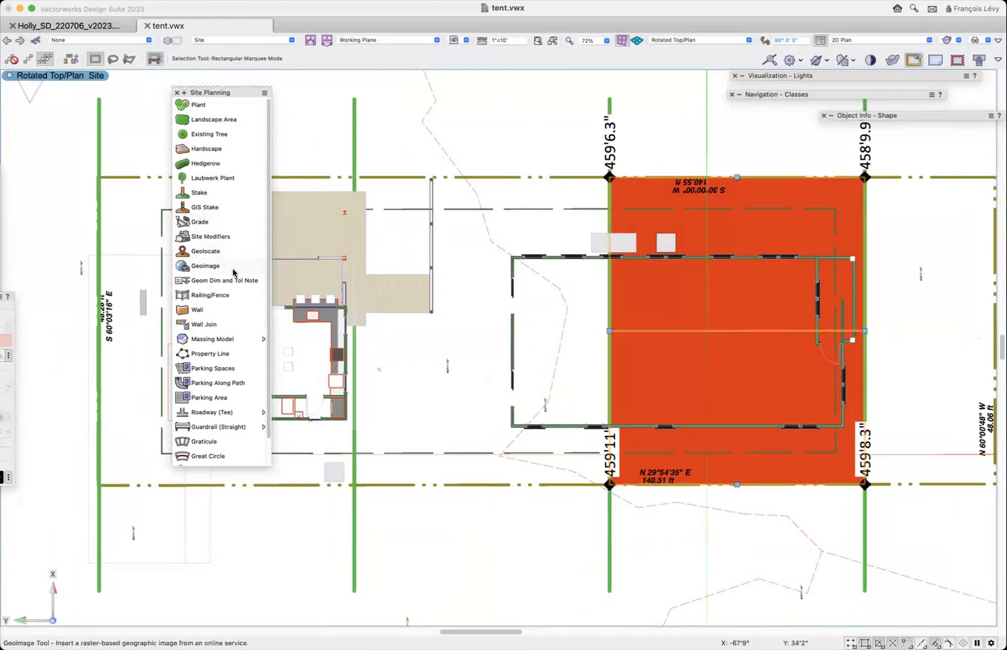
double_click(210, 194)
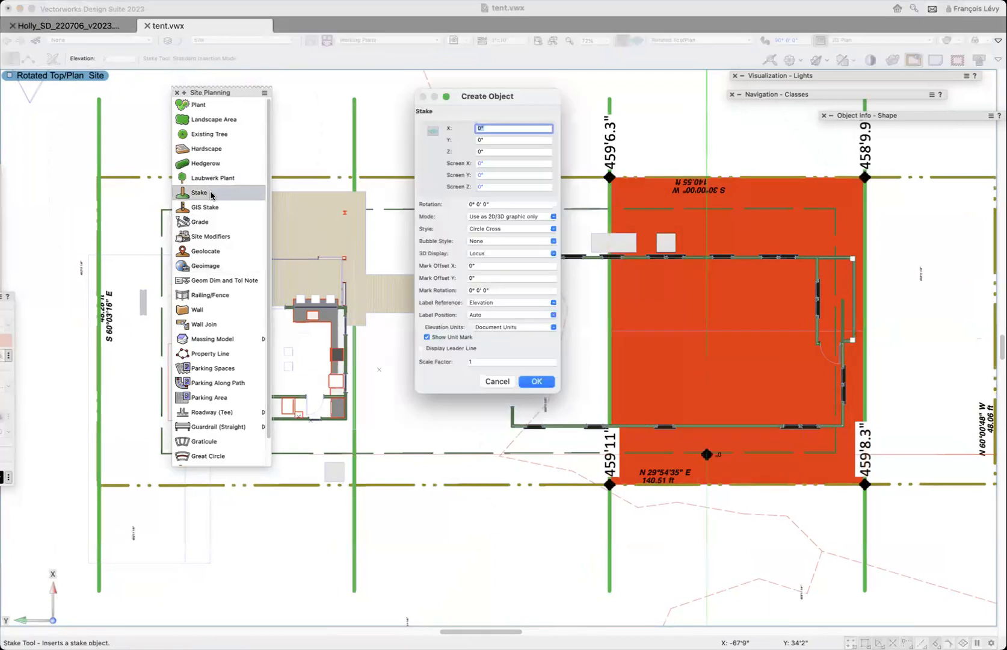
click(494, 381)
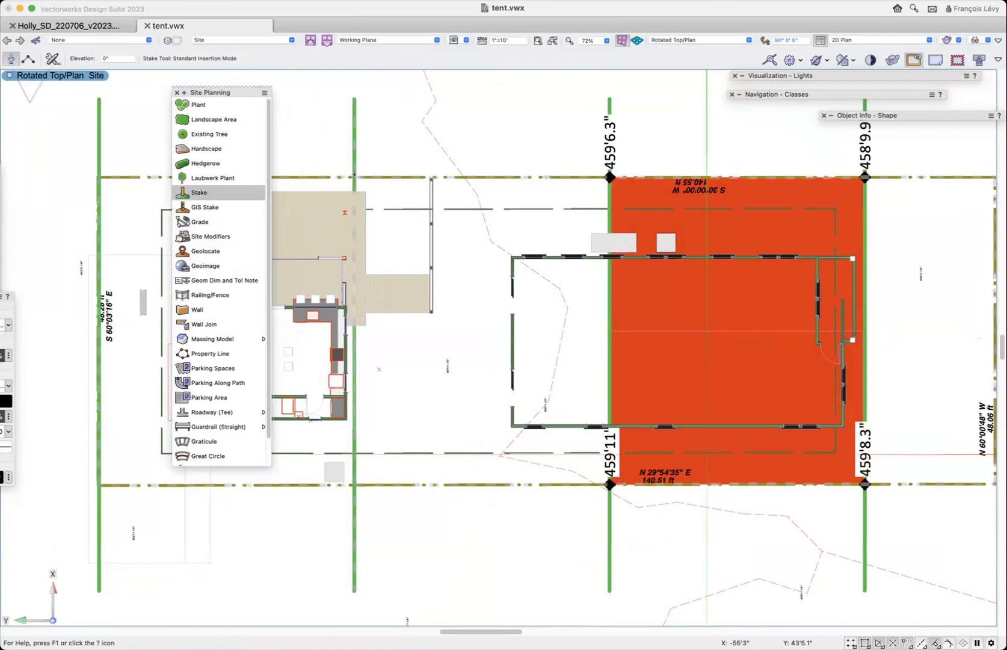
key(z)
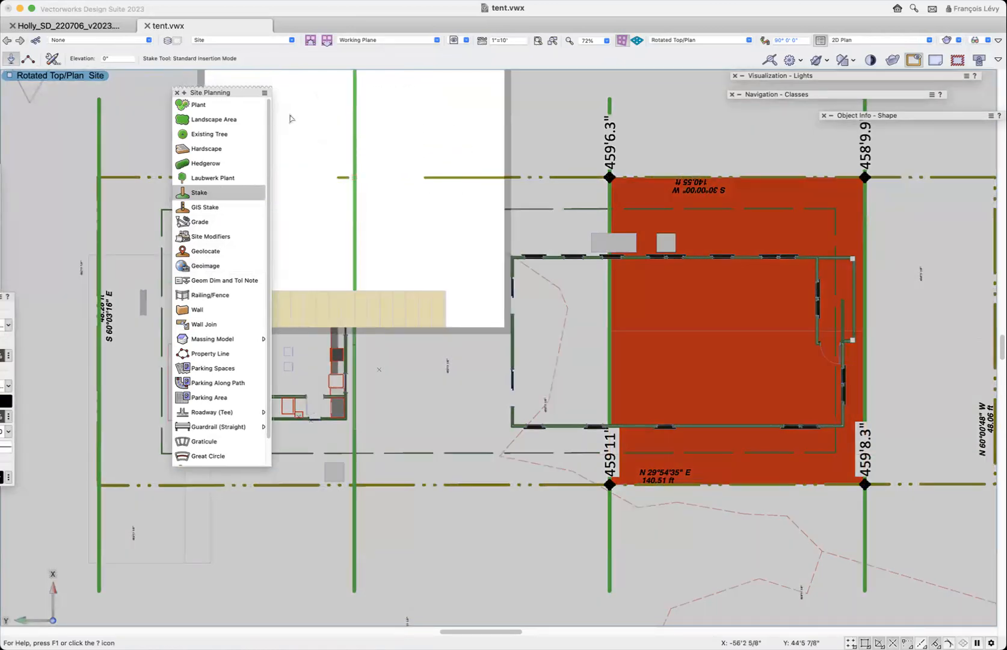
key(x)
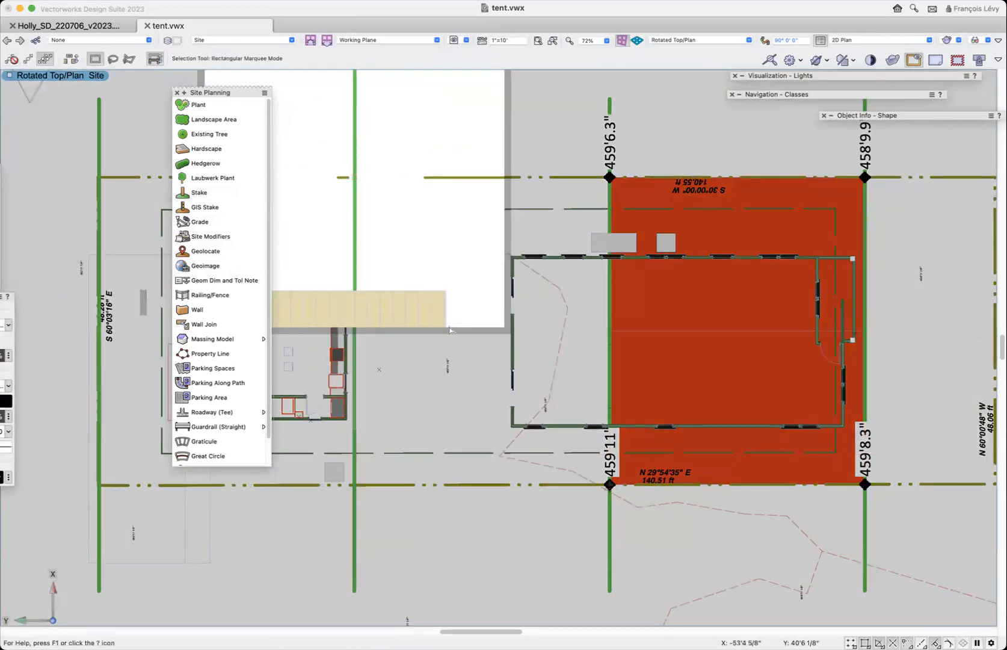
click(414, 131)
key(super+1)
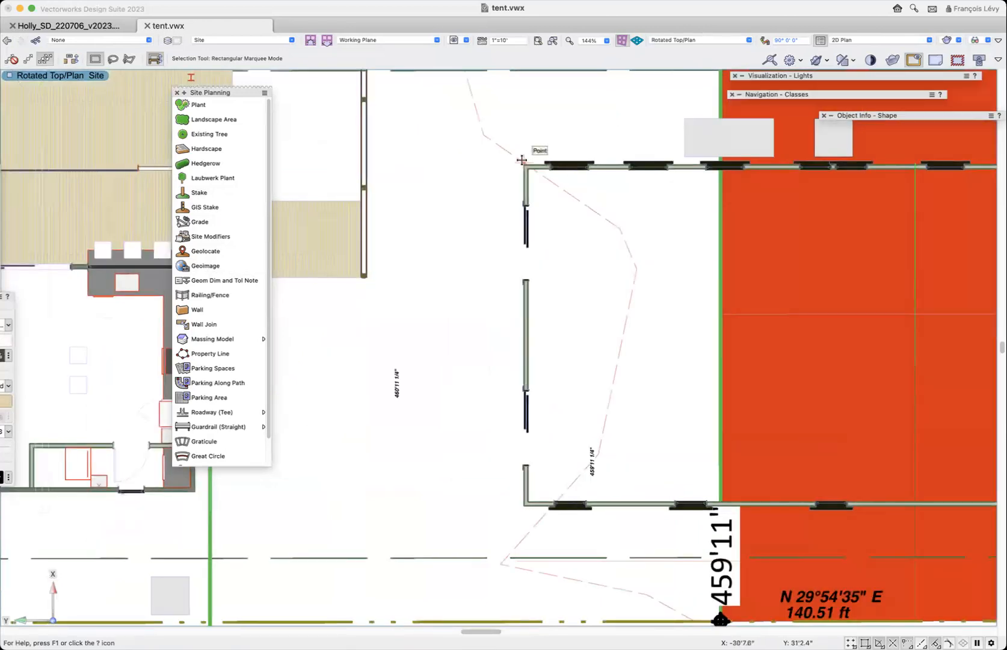
key(super+2)
- Duplicate the 459'6.3" stake 40' toward the rear along its property line, onto the next green segment line
click(623, 147)
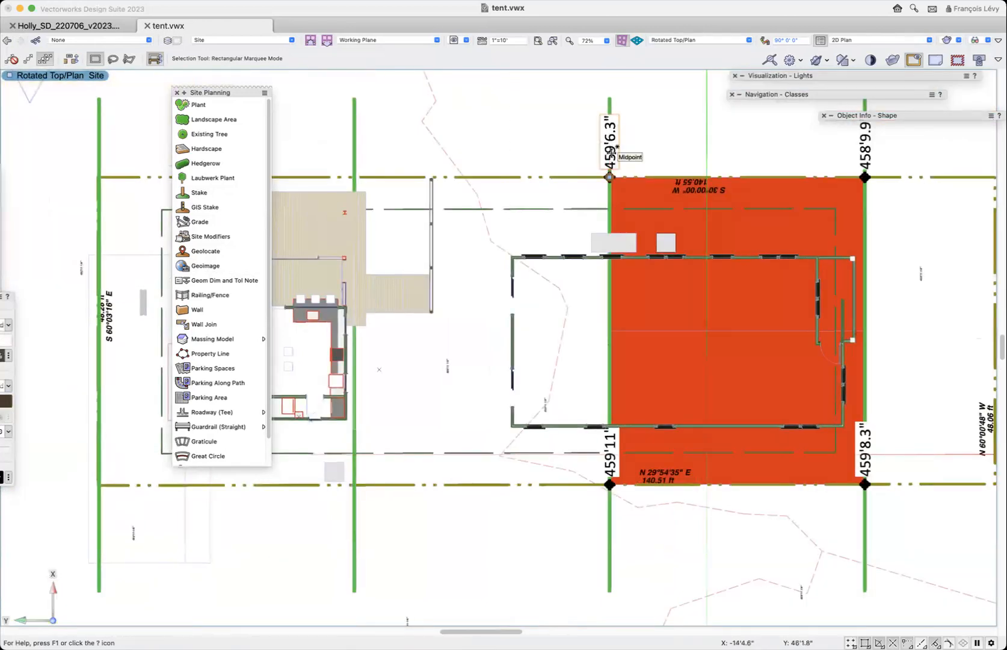
key(shift+m)
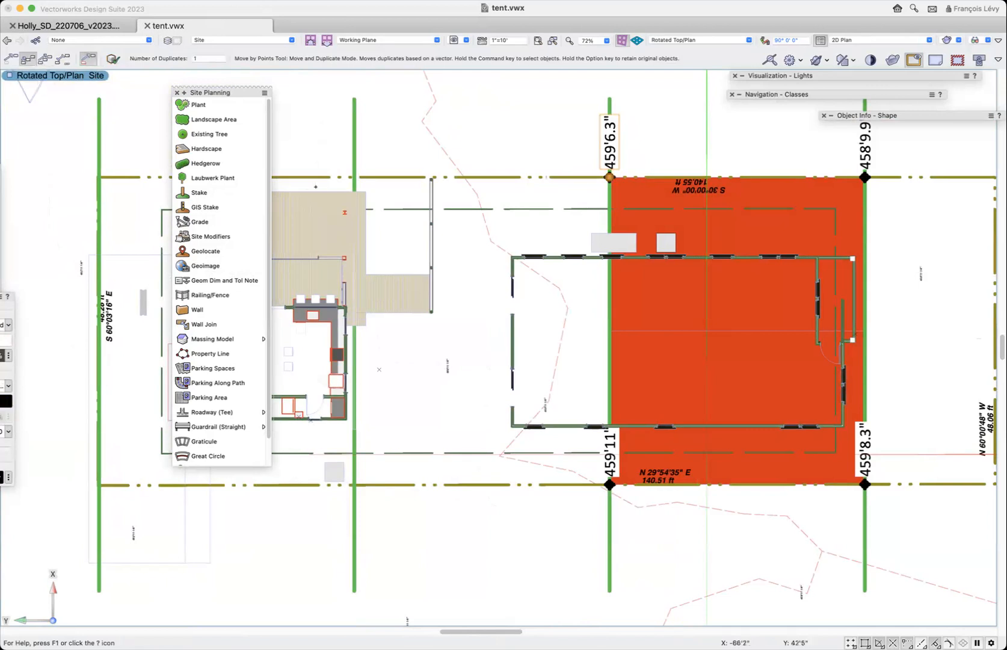
key(z)
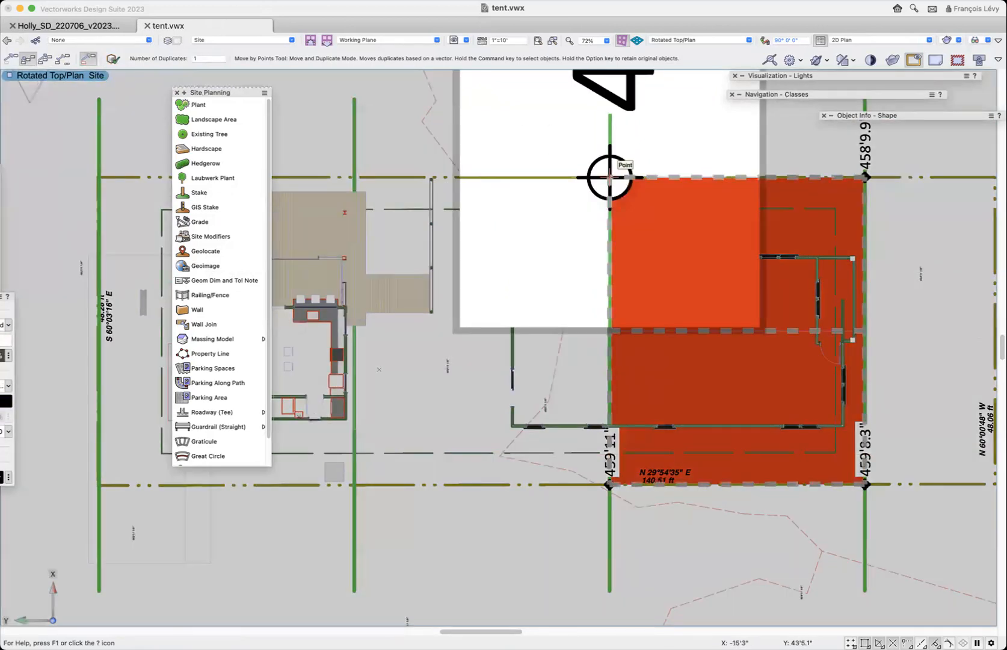
click(610, 178)
key(z)
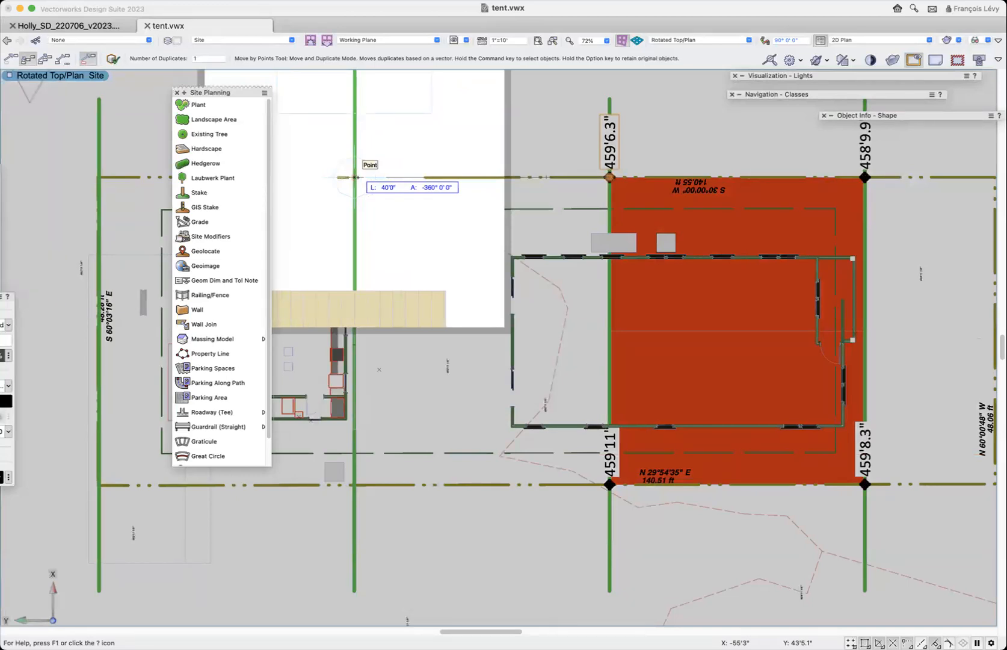
click(355, 177)
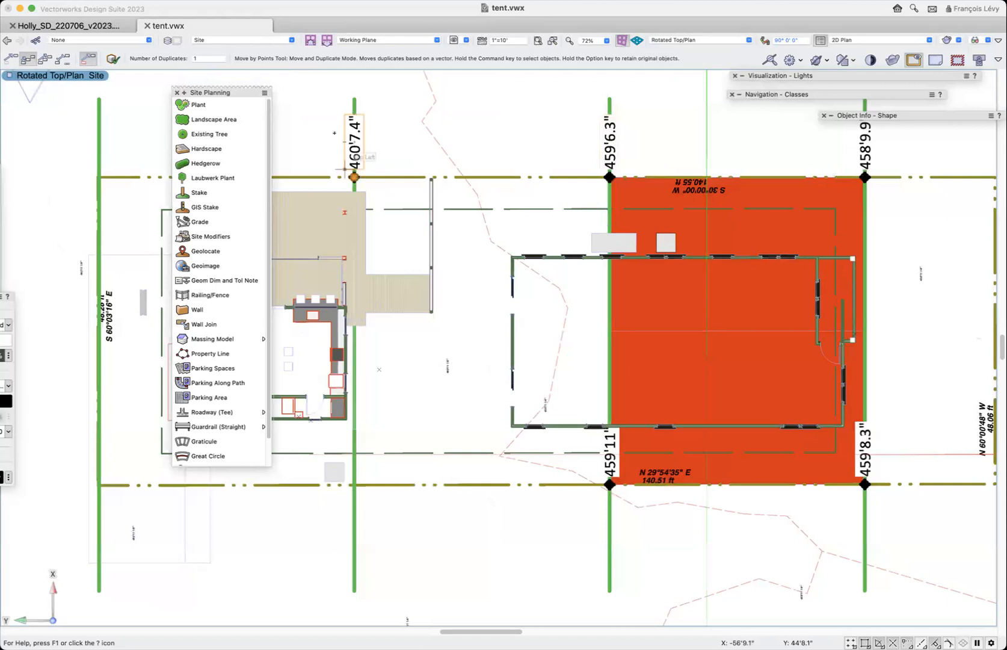
- Duplicate the new stake along the green segment line to its intersection with the opposite property line
key(z)
click(354, 177)
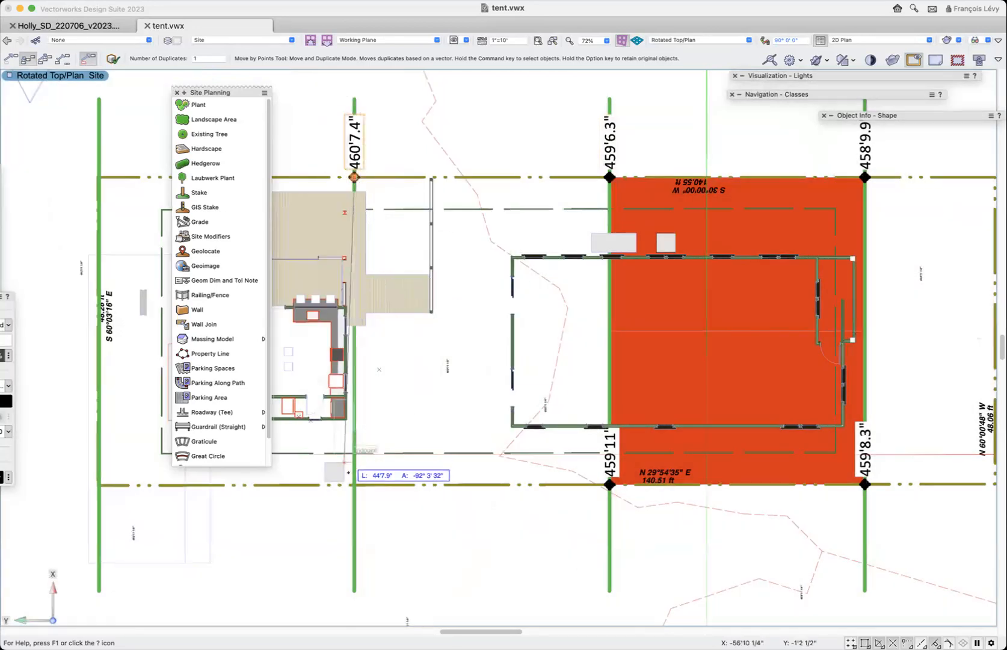
key(z)
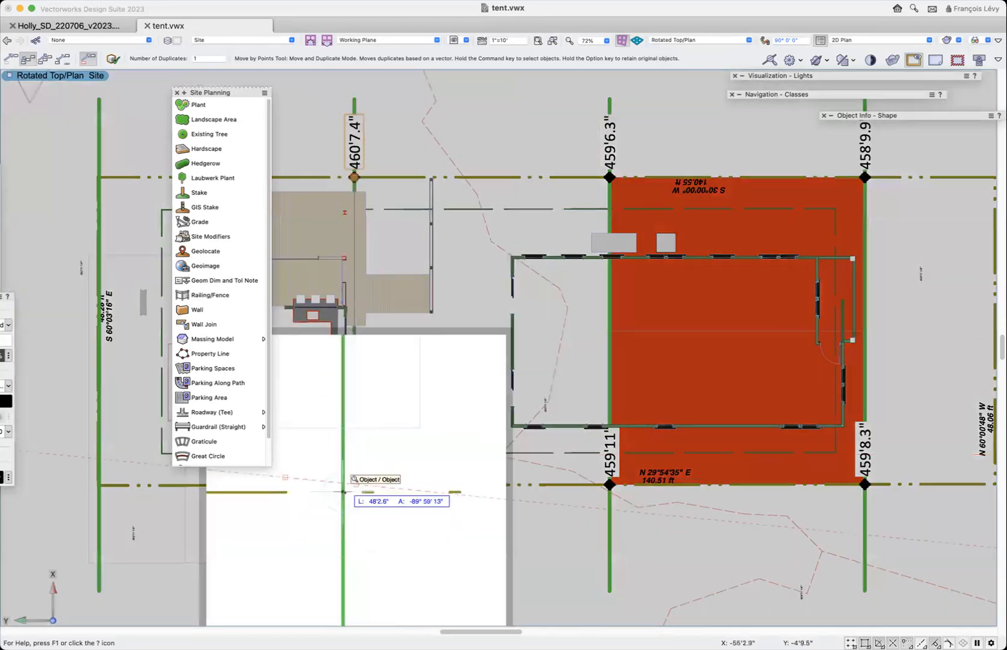
click(356, 484)
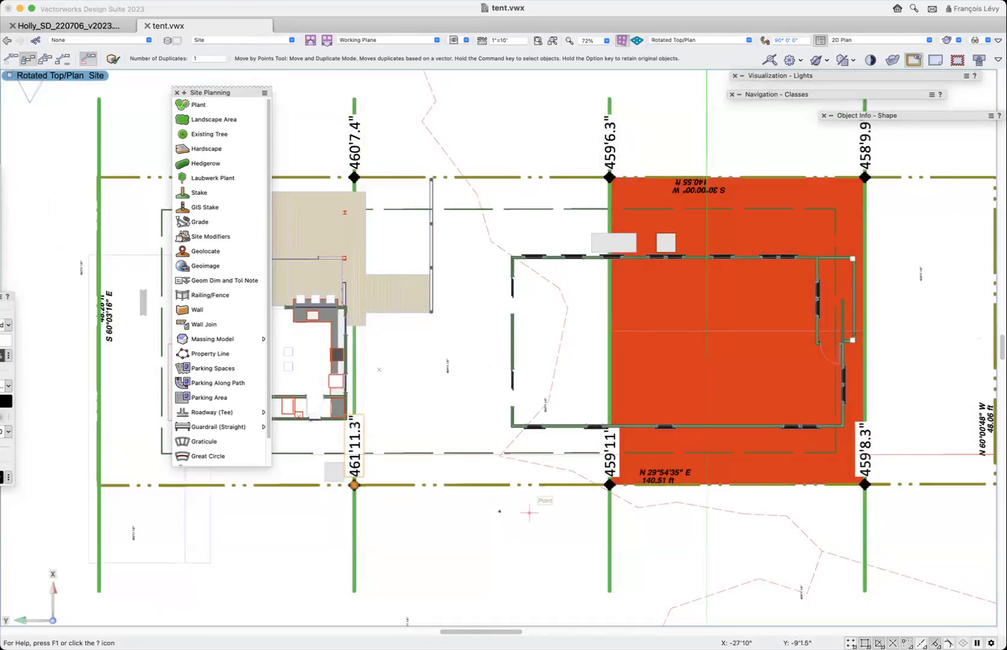
- Duplicate the 461'11.3" stake 40' toward the front along its property line, onto the front segment's rear corner
key(z)
click(354, 485)
key(z)
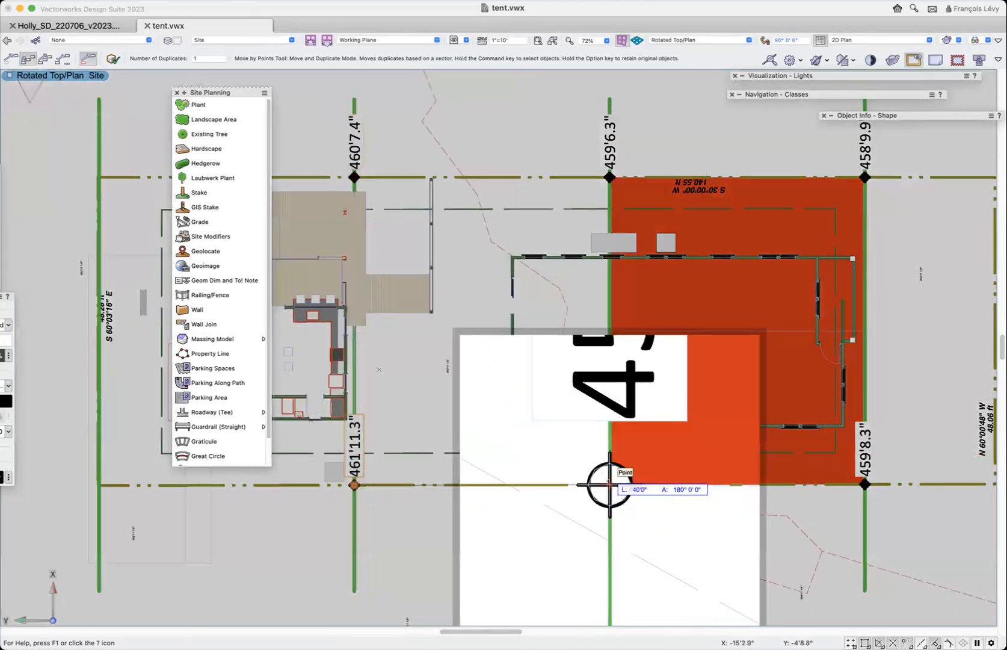
click(610, 484)
key(x)
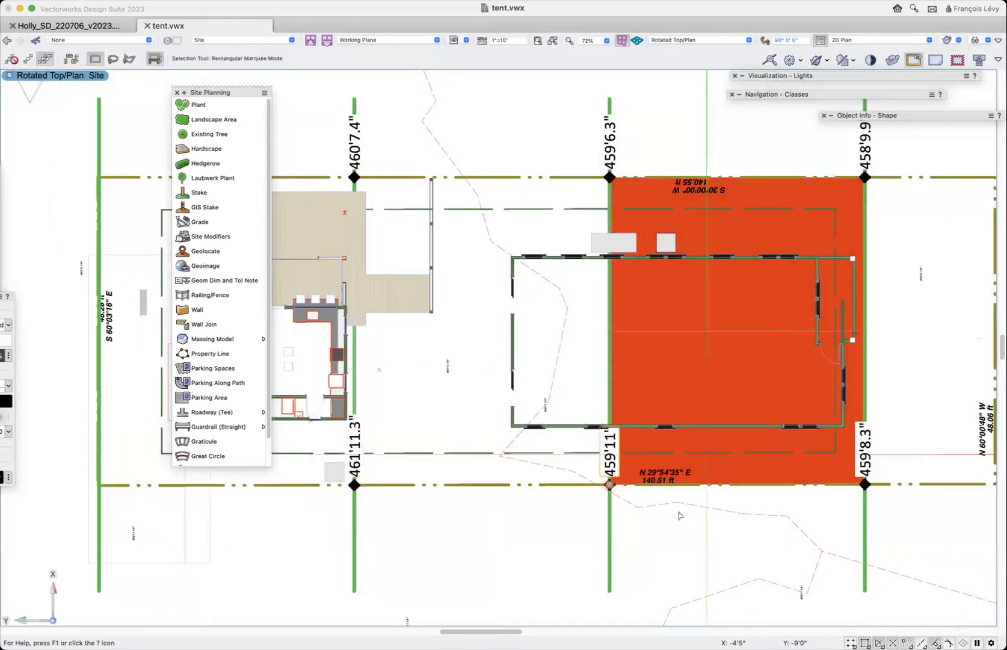
- Examine the elevations of the stakes at the corners of the middle 40' segment to find the highest one
click(687, 530)
click(611, 466)
click(610, 105)
click(355, 101)
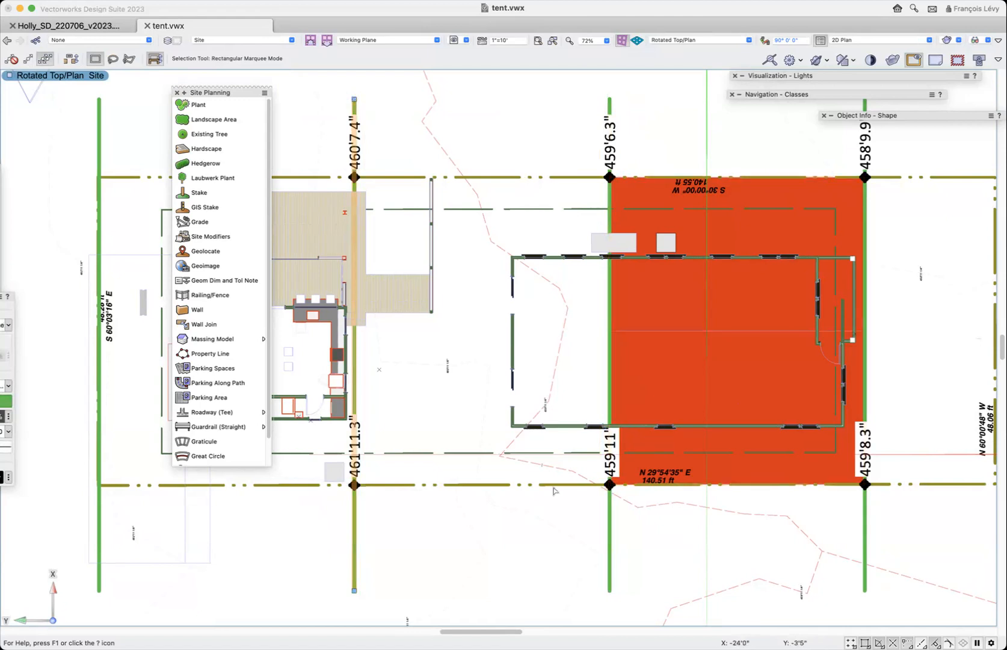
click(612, 462)
click(355, 473)
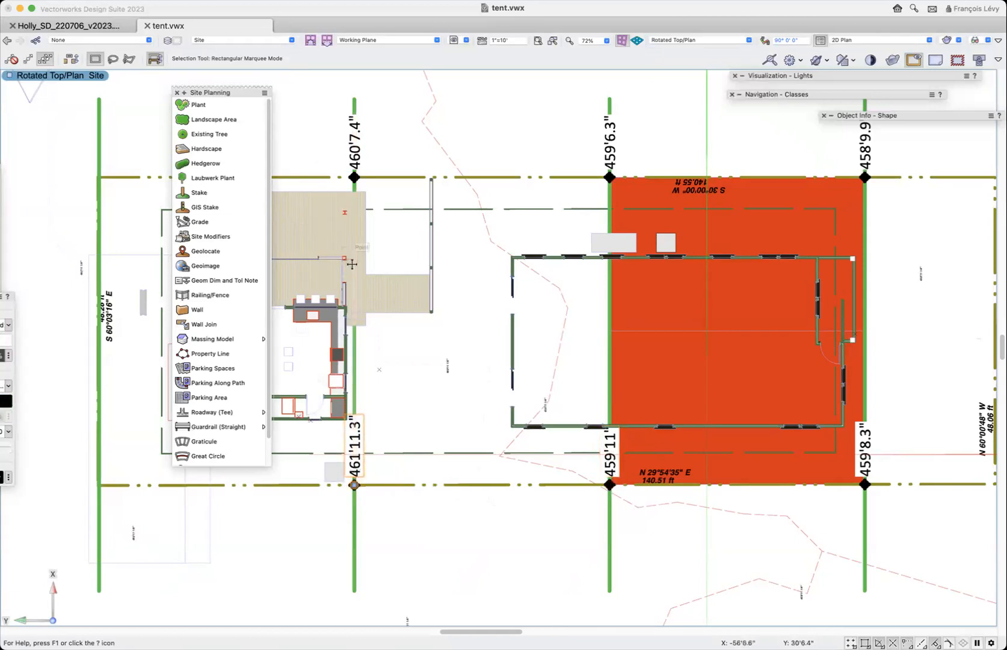
click(355, 147)
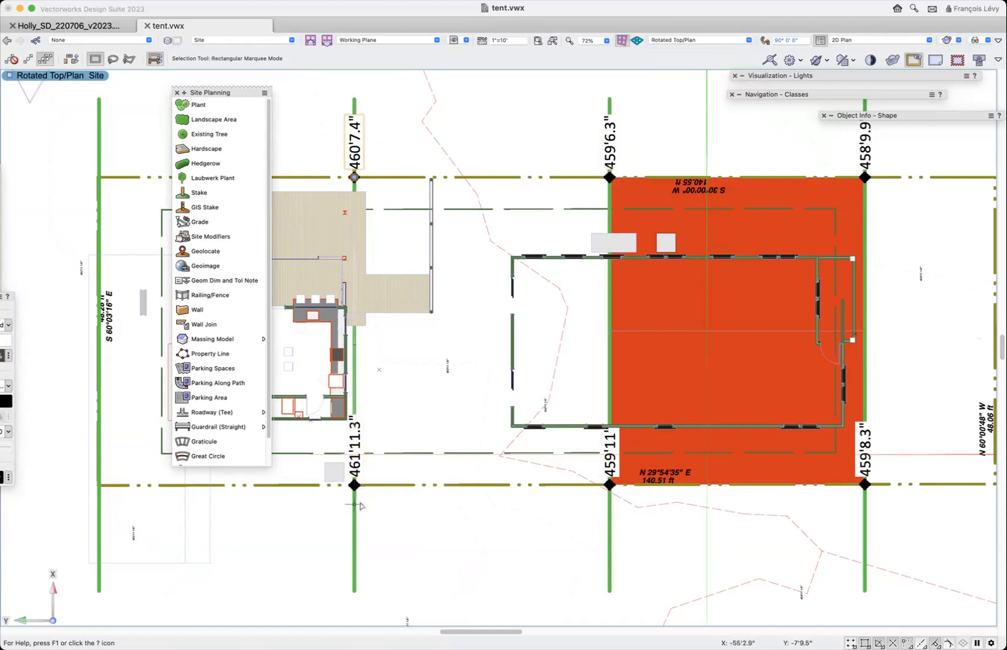
click(358, 467)
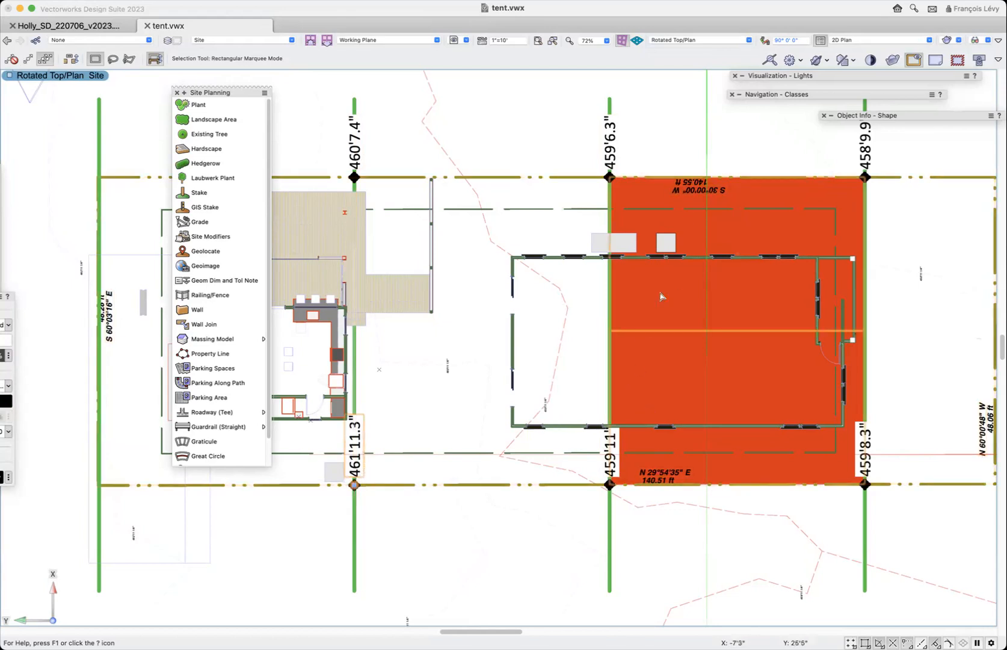
- Copy the front tent roof toward the rear and reshape the copy so its corners meet the middle 40' segment's four stakes
alt+drag(661, 296, 484, 363)
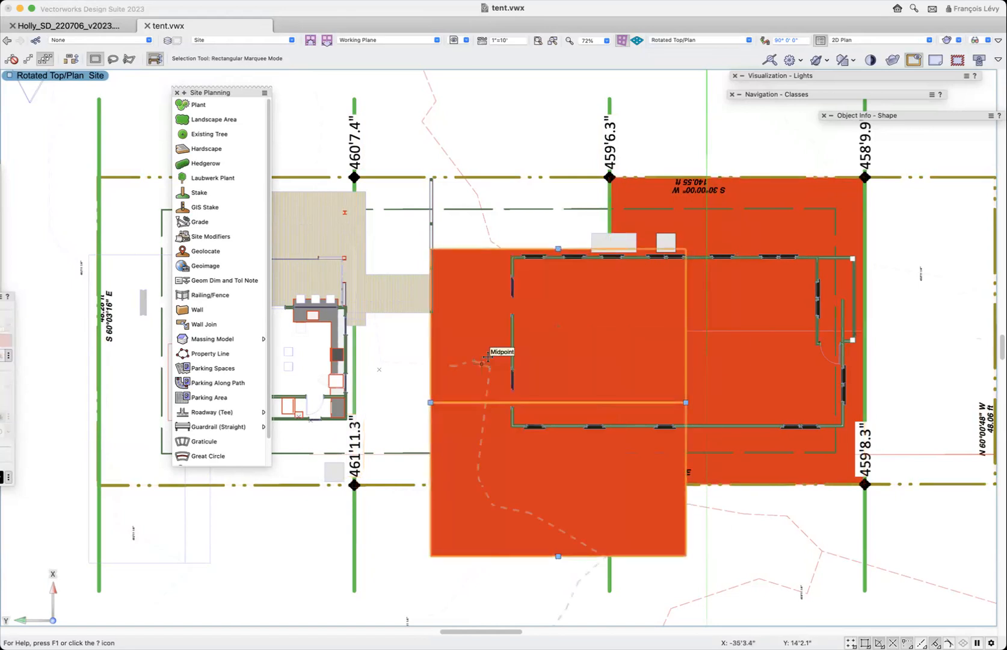
key(shift+r)
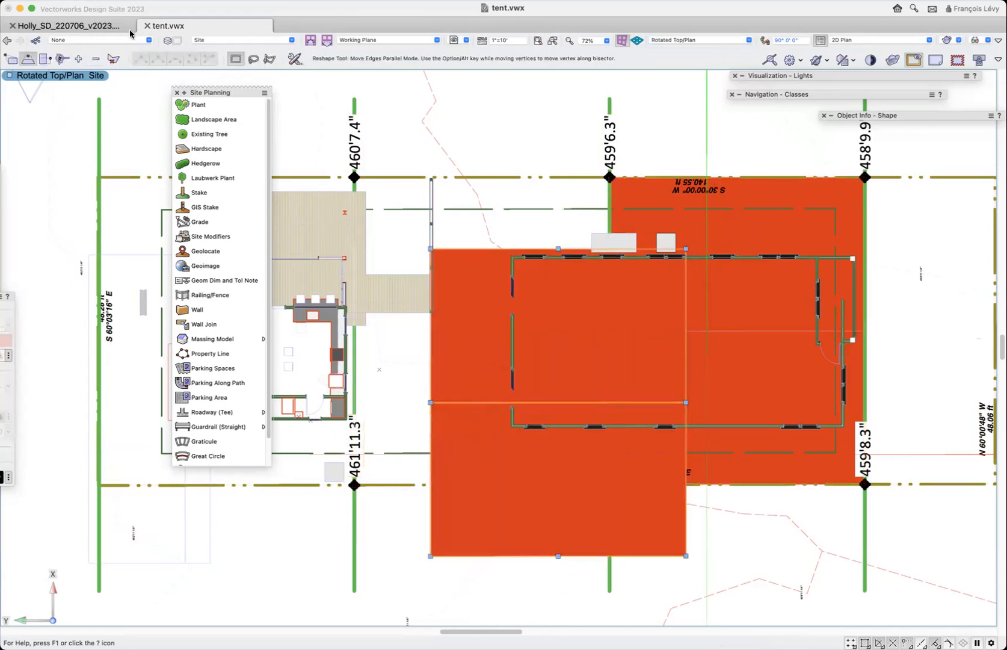
click(7, 60)
mouse_move(431, 248)
mouse_down()
mouse_move(378, 184)
mouse_move(354, 177)
mouse_up()
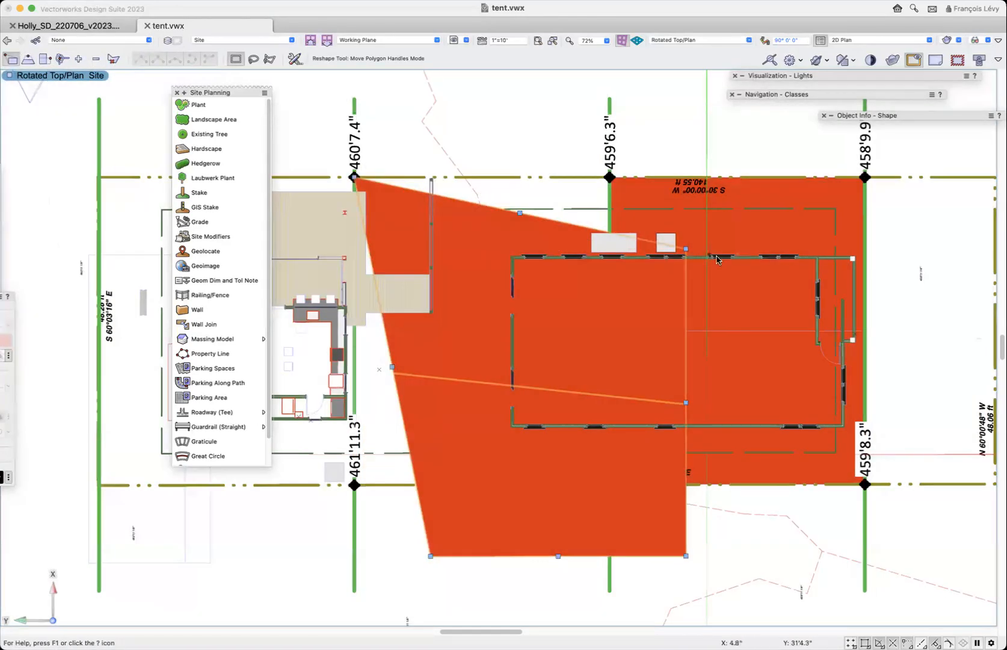
drag(686, 248, 609, 178)
mouse_move(681, 556)
mouse_down()
mouse_move(600, 487)
mouse_move(638, 484)
mouse_up()
scroll(431, 525, down, 5)
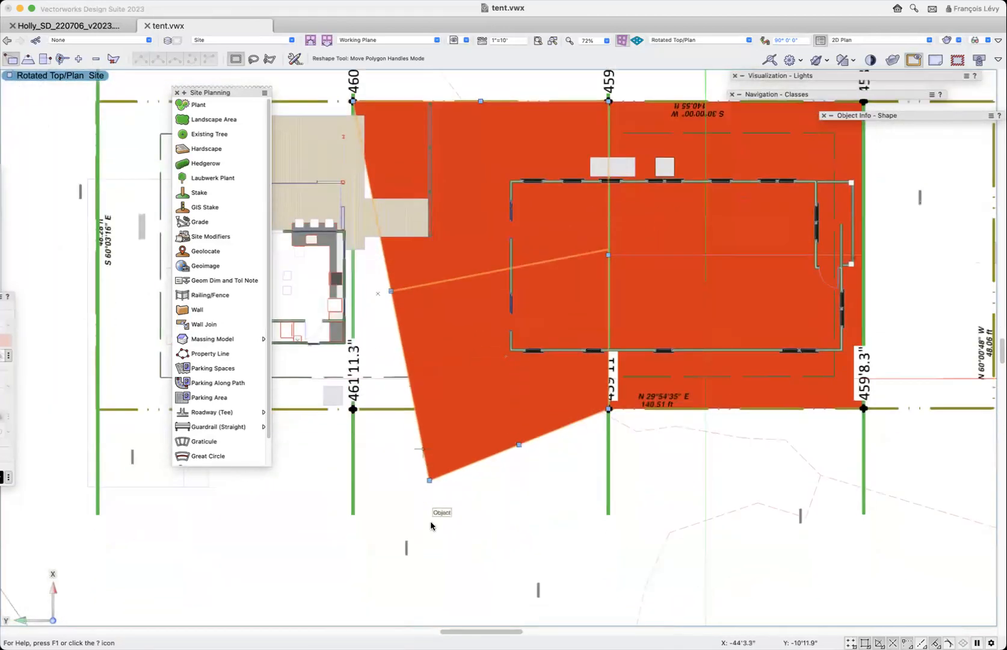
mouse_move(430, 398)
mouse_down()
mouse_move(347, 338)
mouse_move(353, 327)
mouse_up()
scroll(365, 364, up, 5)
scroll(364, 364, left, 2)
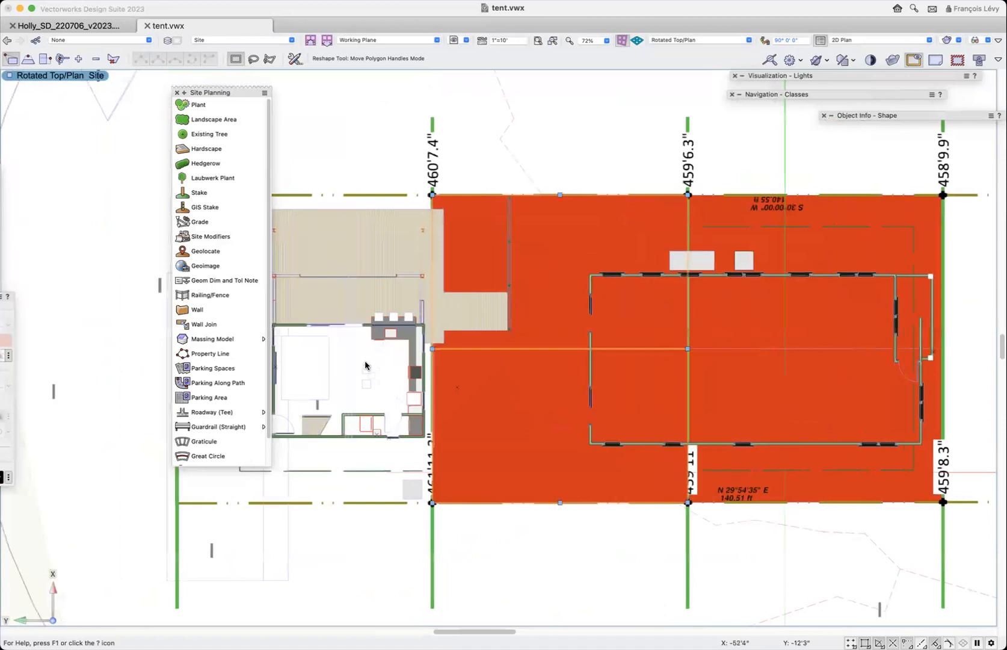
key(x)
click(829, 314)
click(656, 246)
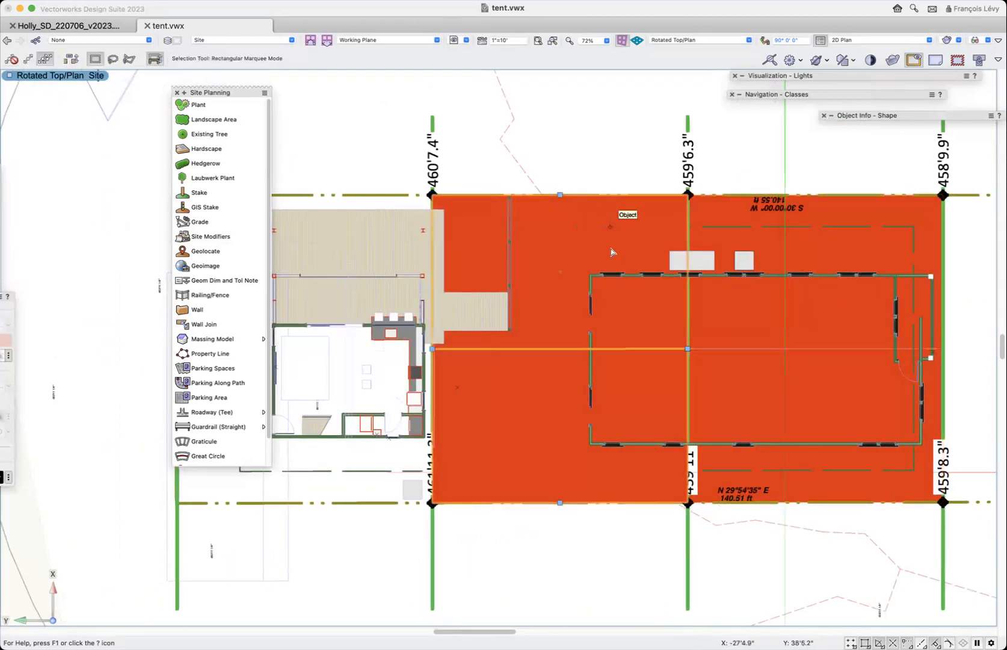
scroll(583, 186, down, 3)
drag(498, 399, 560, 417)
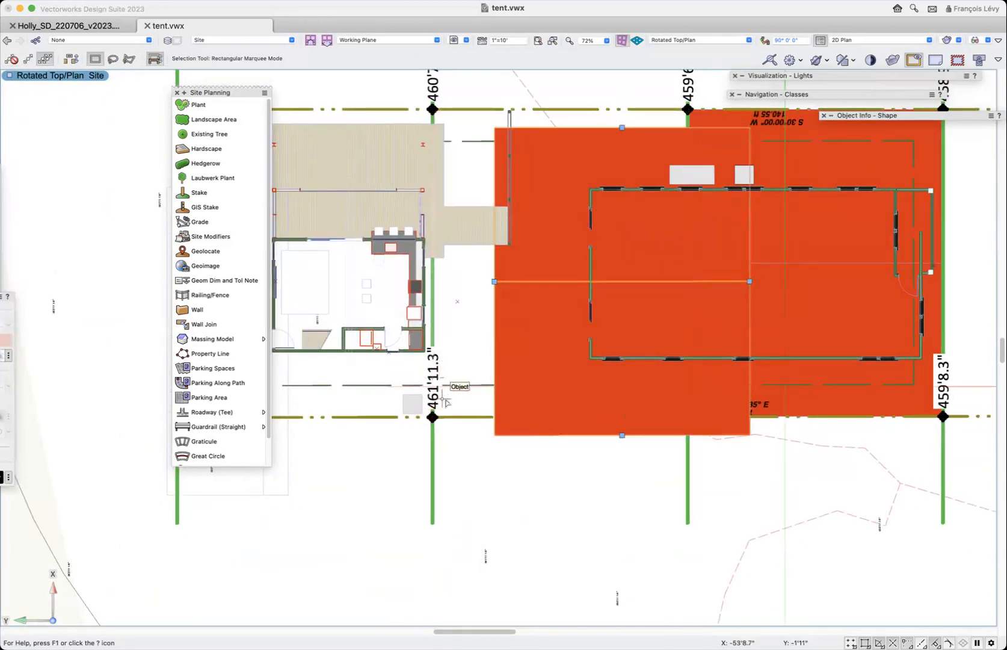
key(super+z)
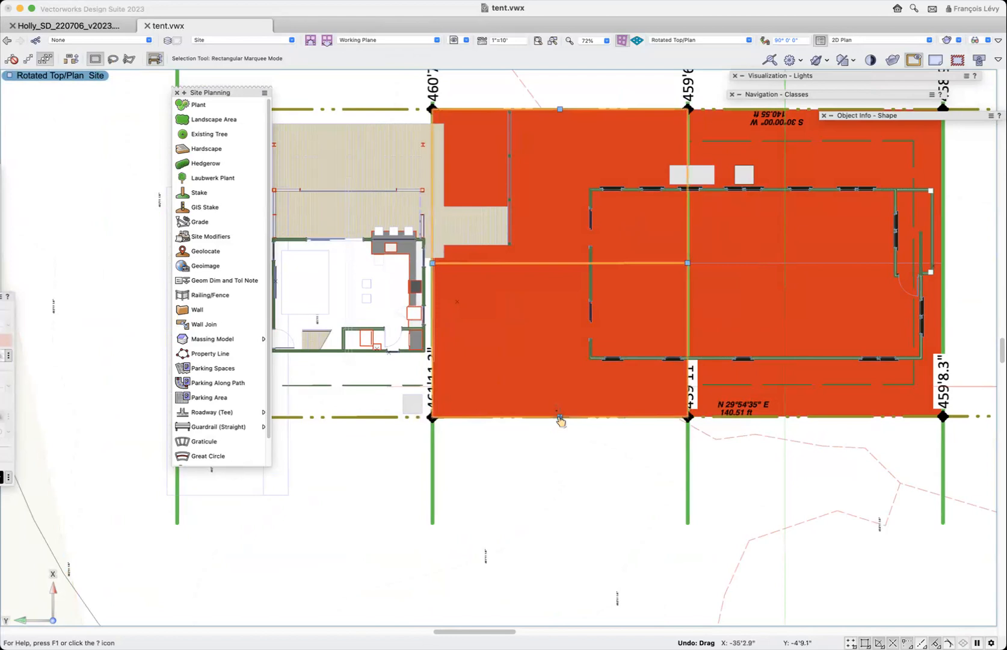
- Change the middle tent roof's bearing height to suit the highest stake of the middle 40' segment
double_click(561, 417)
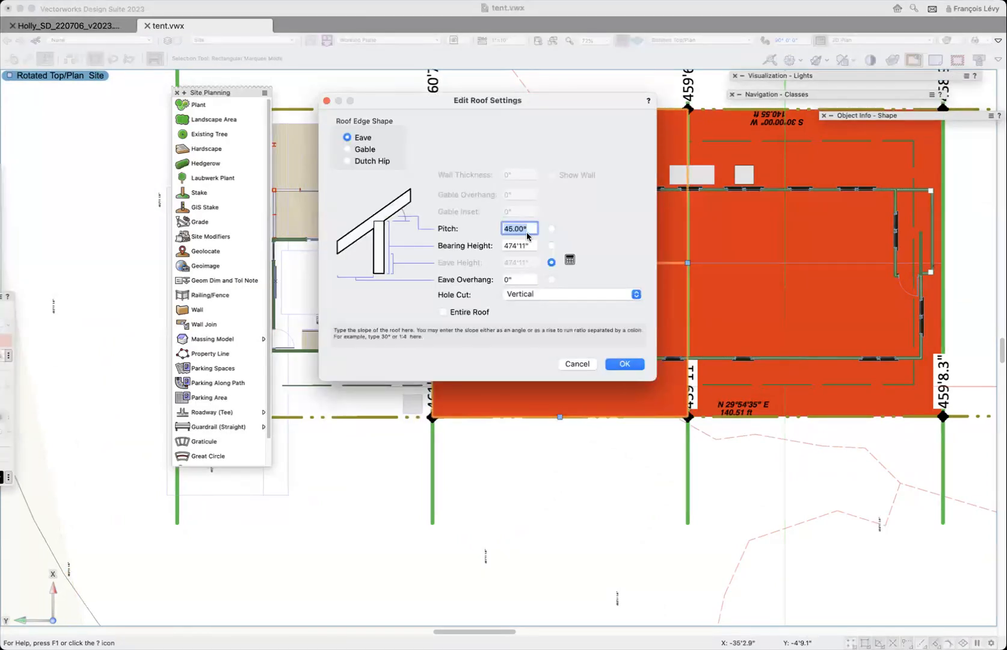
key(Tab)
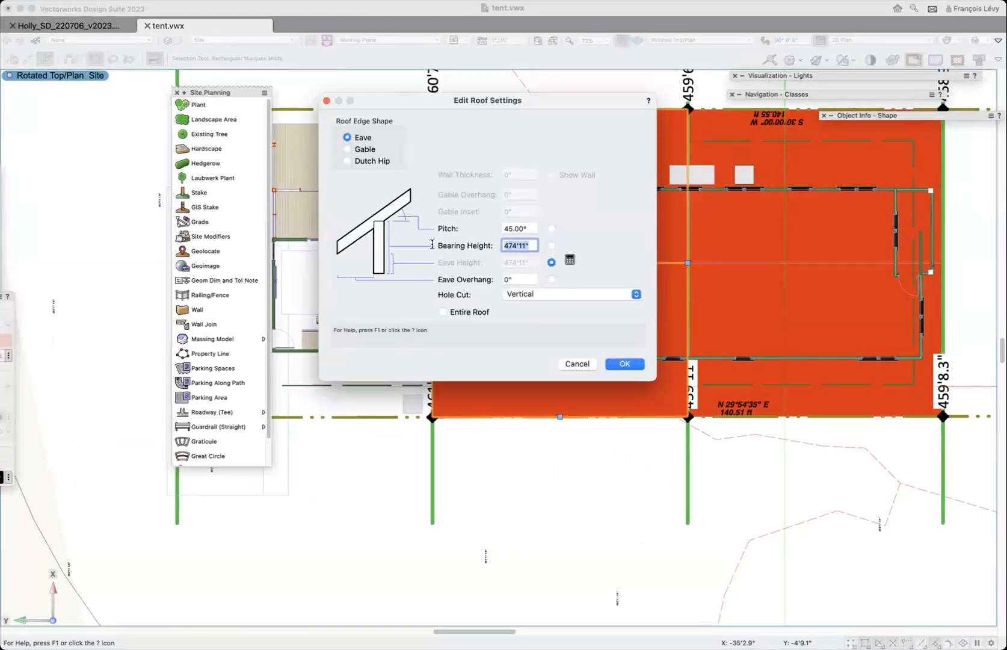
text(46)
click(626, 364)
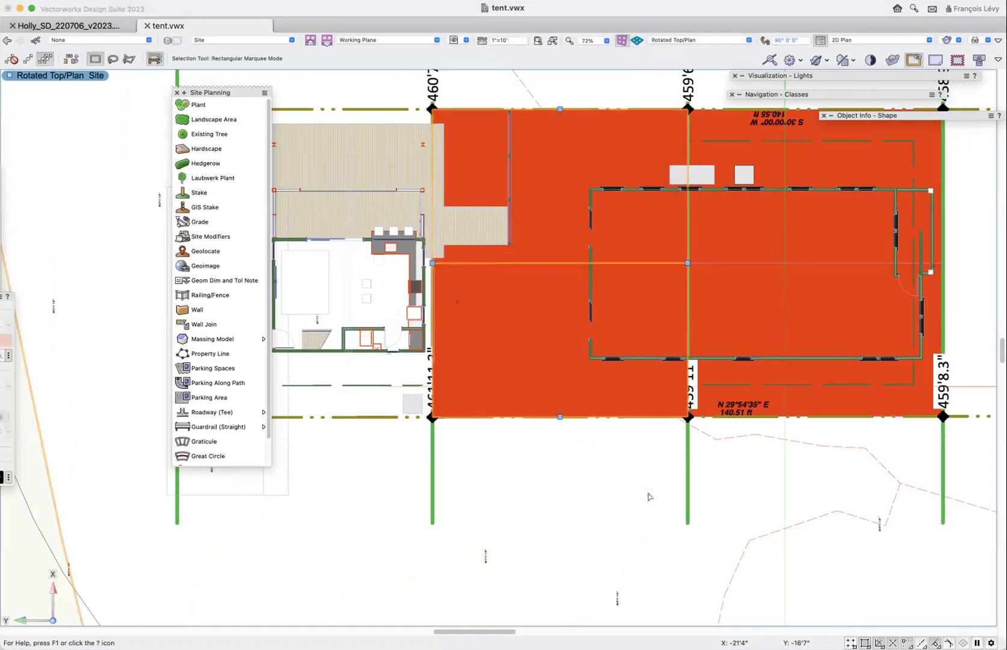
- Inspect the front and middle tent roofs in 3D from the saved view "8 tent model" and return to the site plan
scroll(648, 496, left, 3)
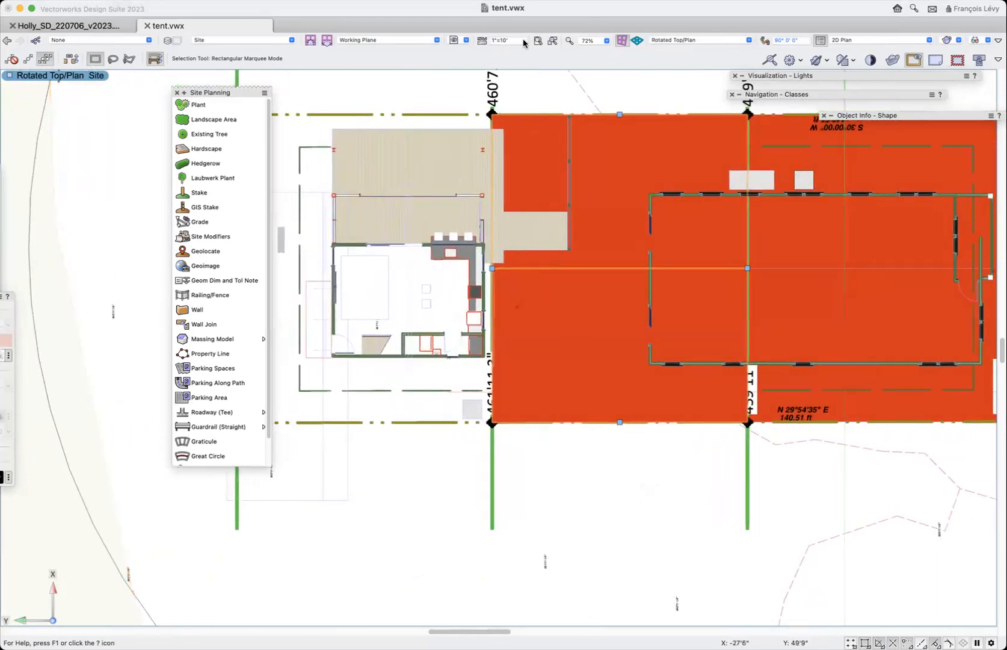
click(457, 39)
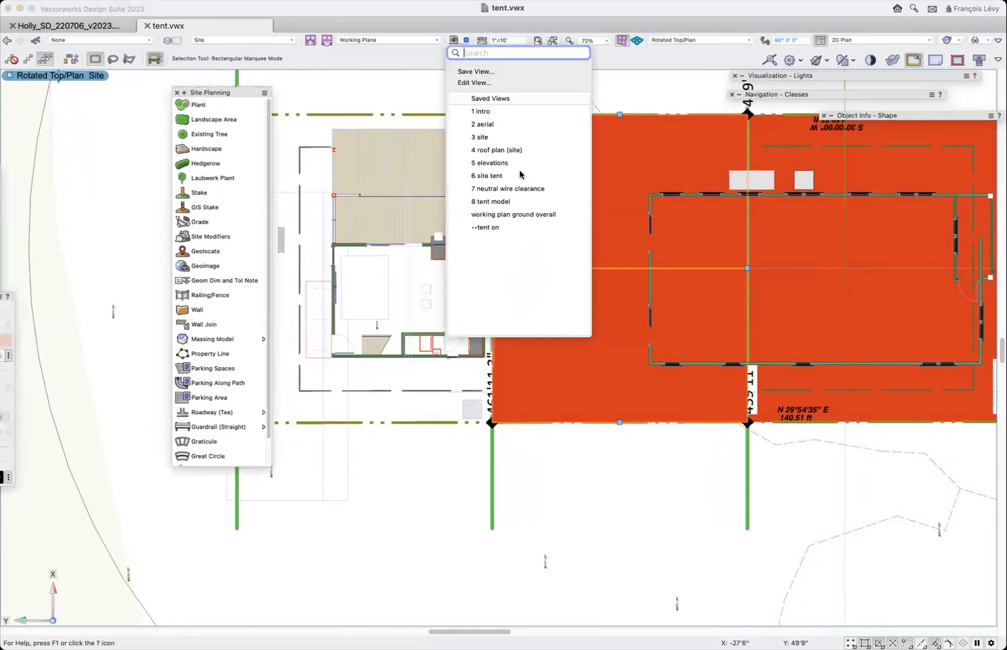
click(514, 202)
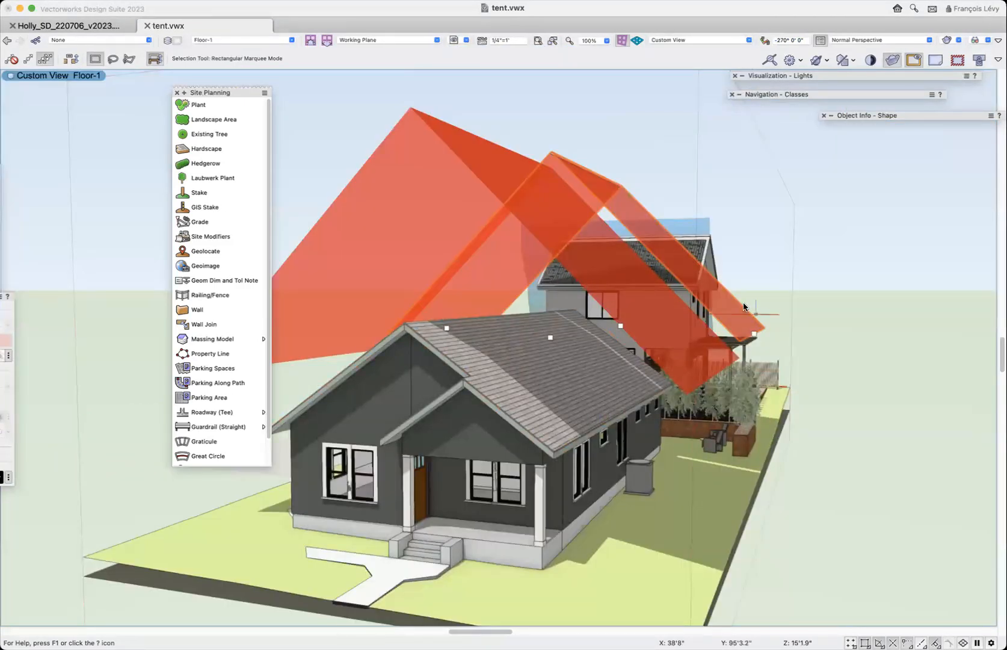
key(shift+c)
drag(739, 338, 853, 374)
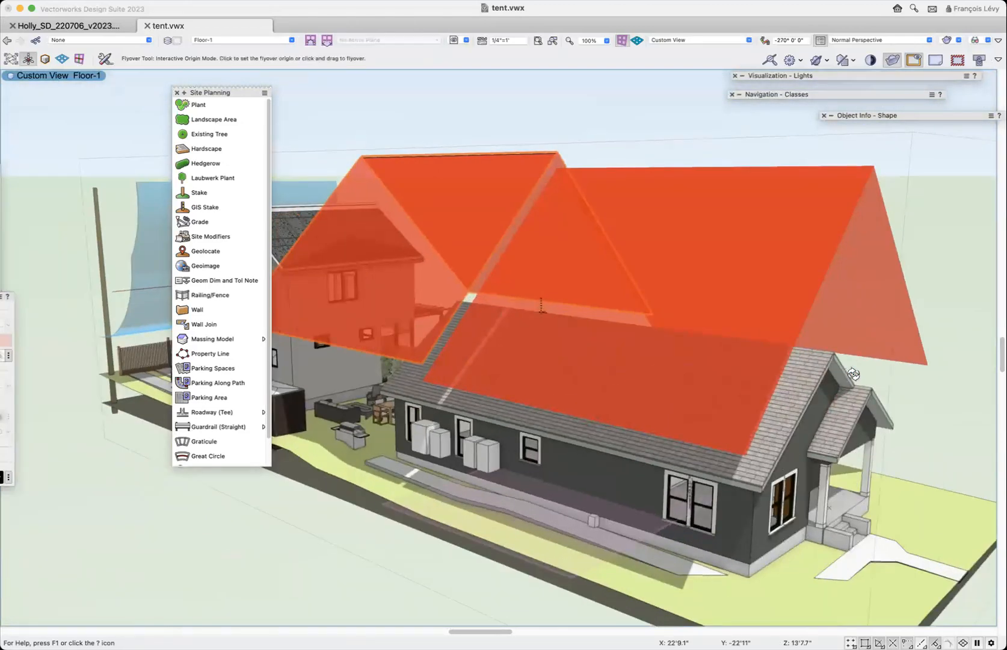
drag(216, 94, 57, 122)
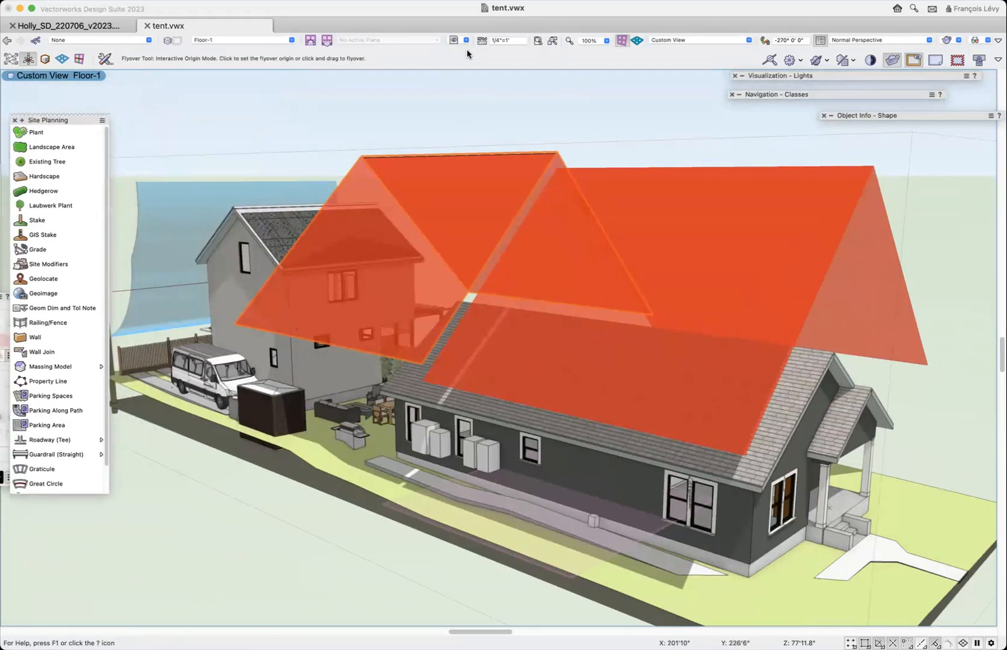
click(8, 40)
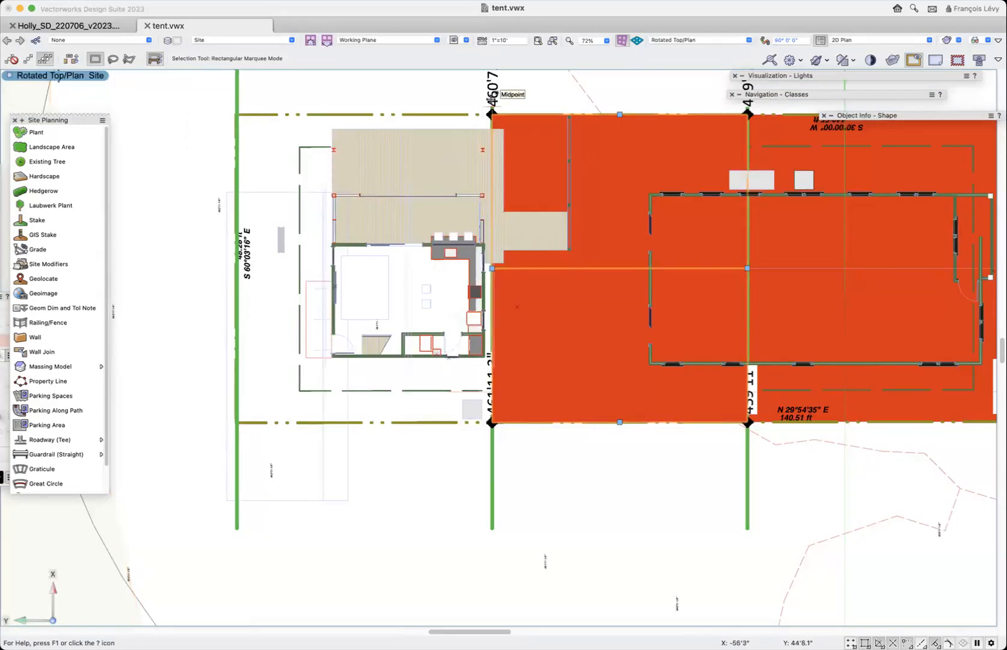
- Duplicate the 460'7.4" stake about 40' toward the rear along its property line, onto the rear green segment line
click(497, 100)
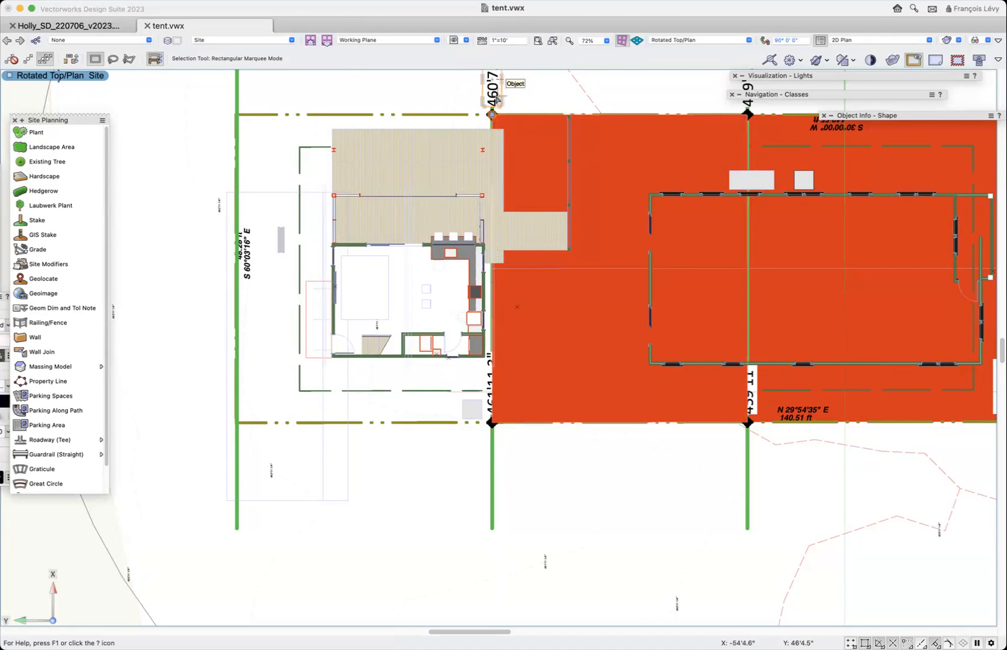
key(shift+m)
key(z)
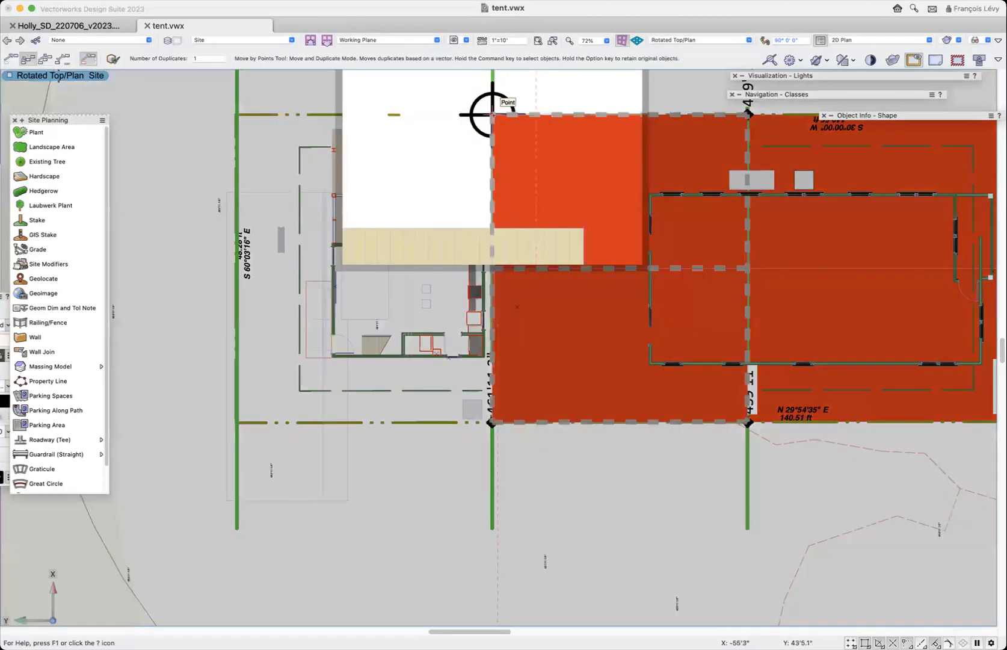
click(492, 114)
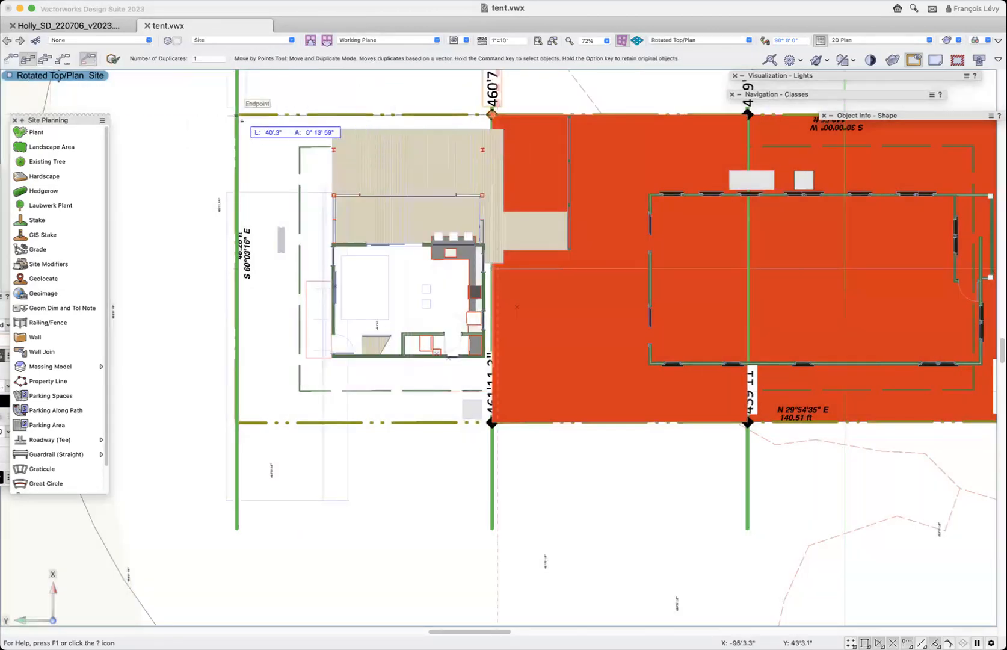
key(z)
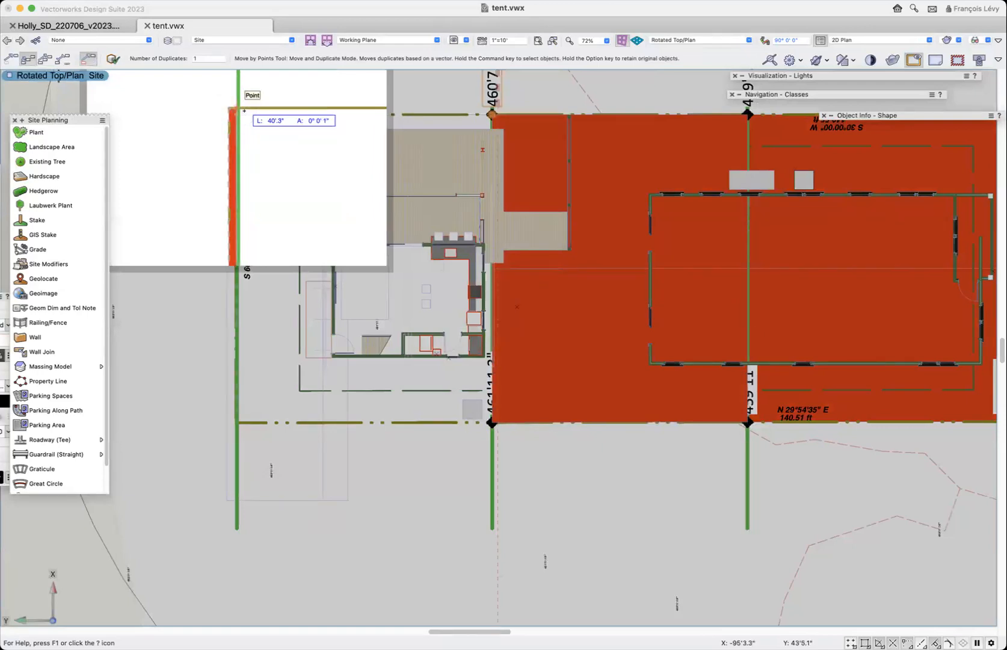
key(z)
scroll(244, 111, up, 7)
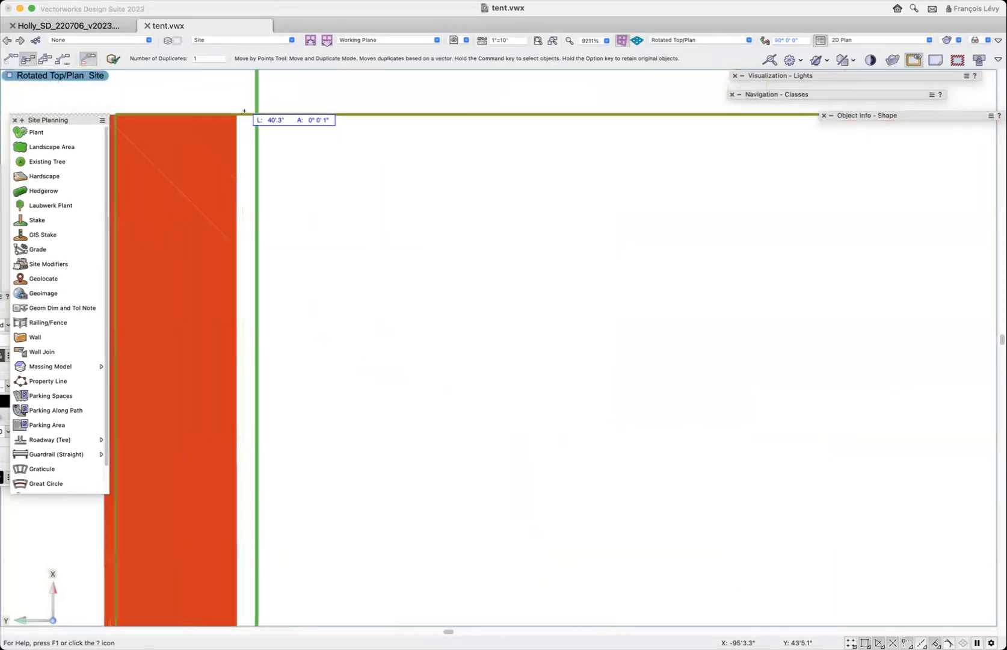
click(260, 113)
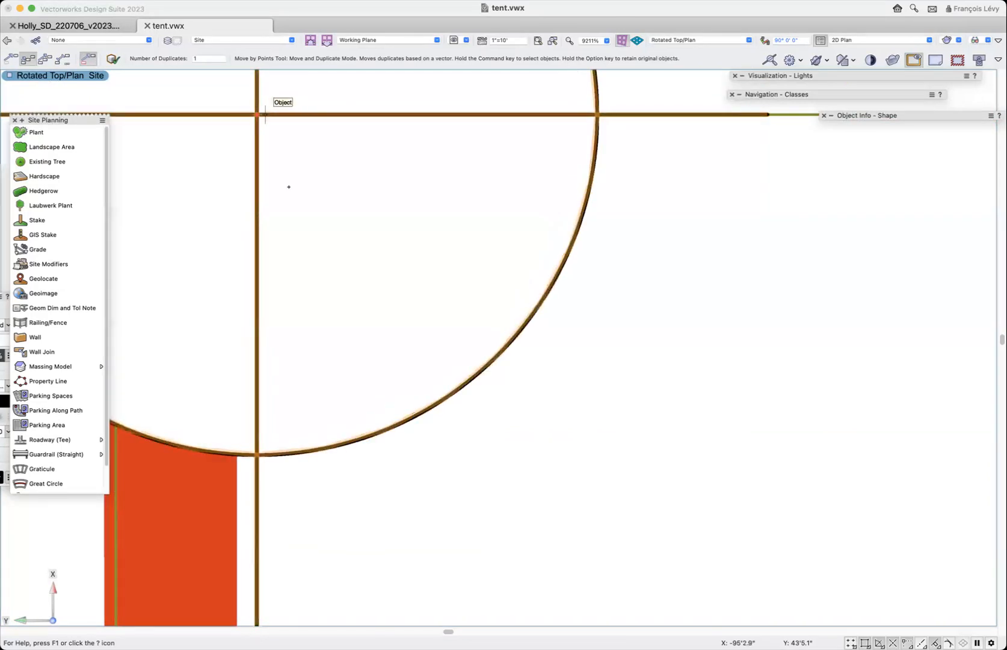
- Delete the red shape lying along the rear property line beside the new stake
key(x)
click(200, 489)
key(Delete)
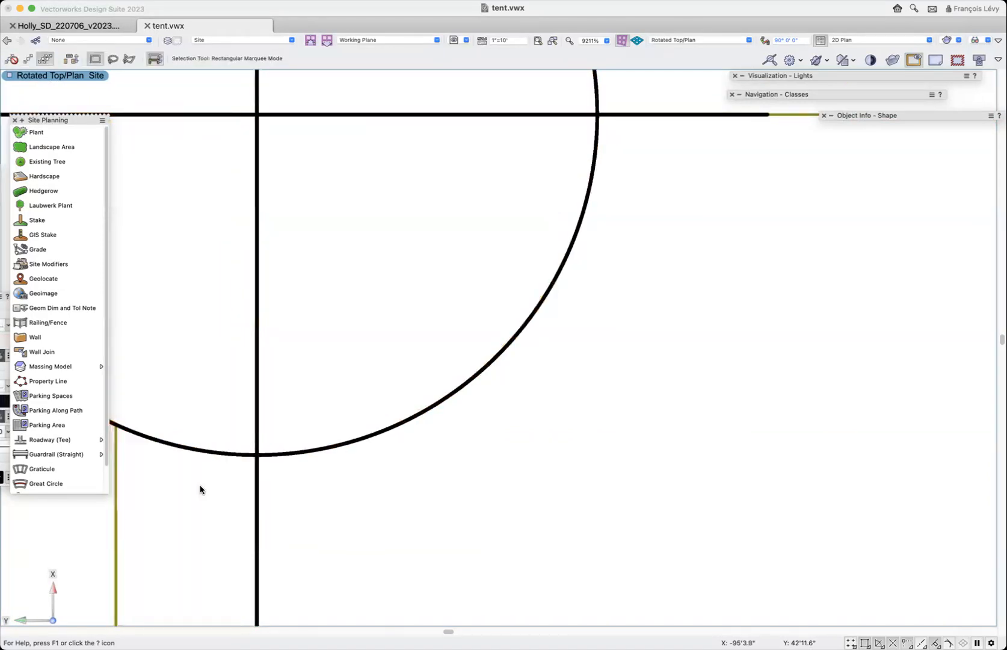
- Duplicate the new rear stake along the green segment line to its intersection with the opposite property line
key(super+minus)
key(super+minus)
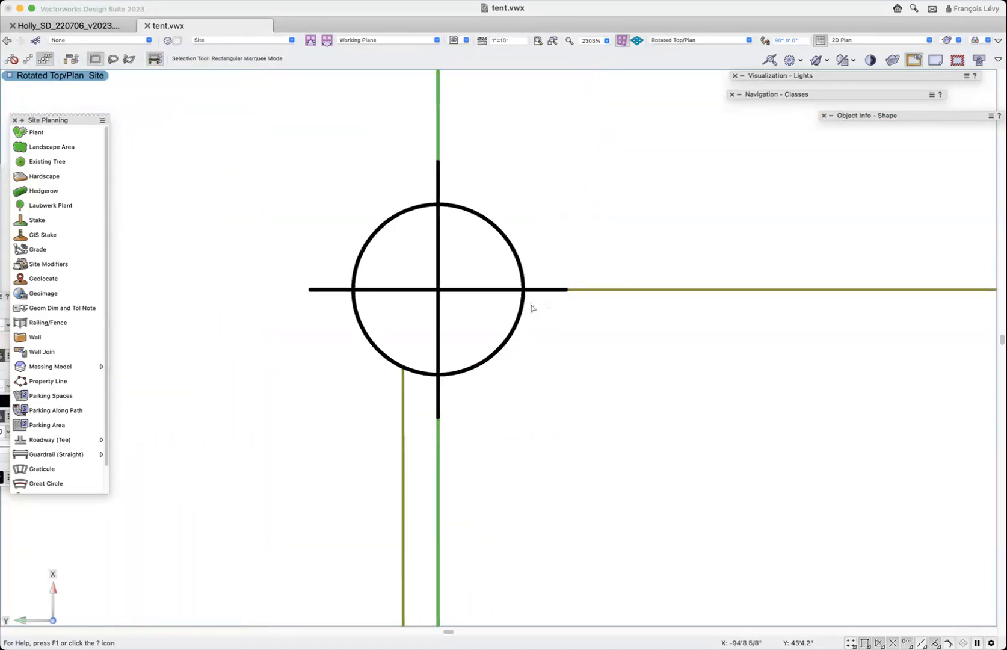
scroll(523, 304, down, 10)
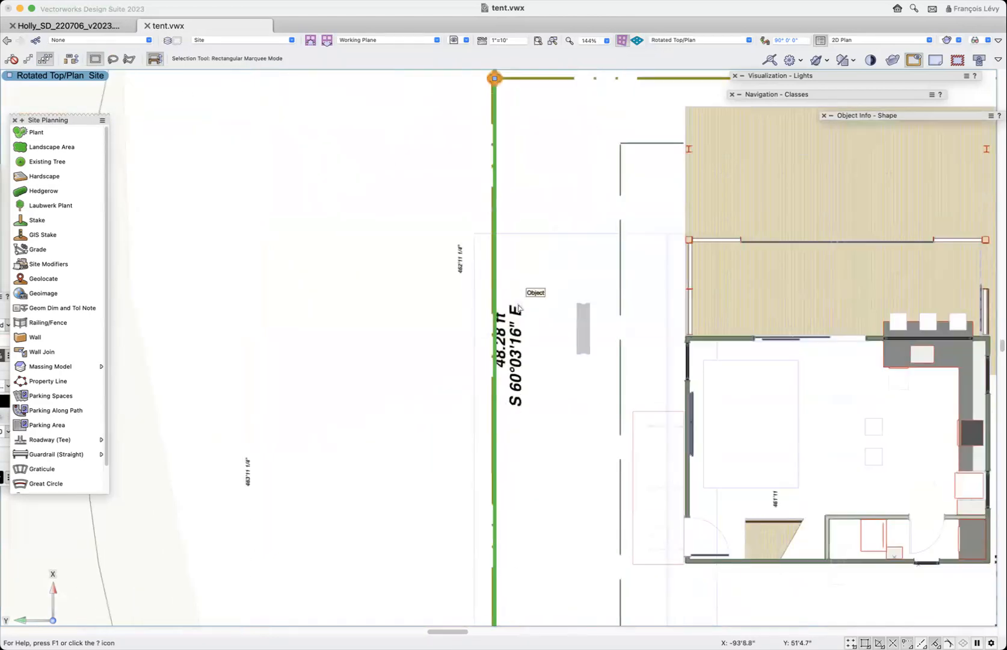
scroll(518, 308, up, 5)
scroll(519, 308, down, 2)
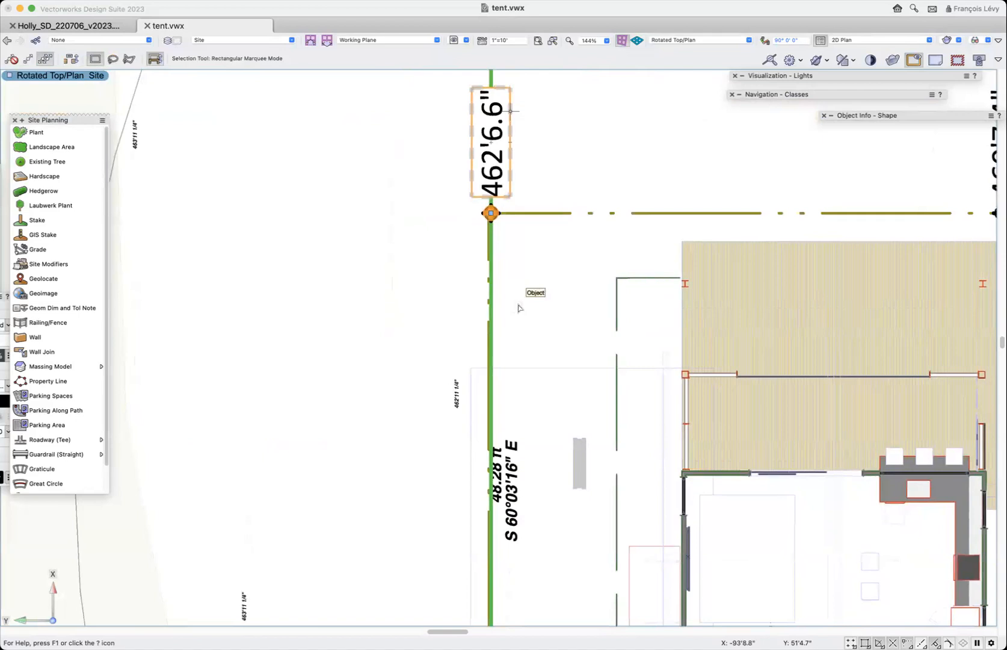
key(shift+m)
key(z)
click(491, 213)
scroll(663, 509, down, 2)
scroll(663, 509, down, 5)
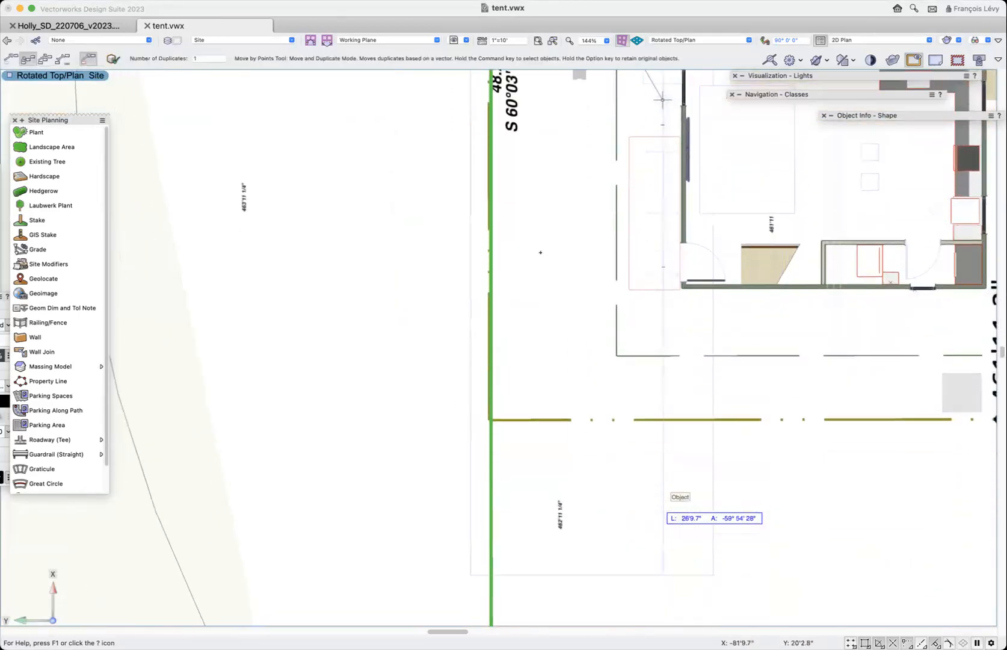
key(z)
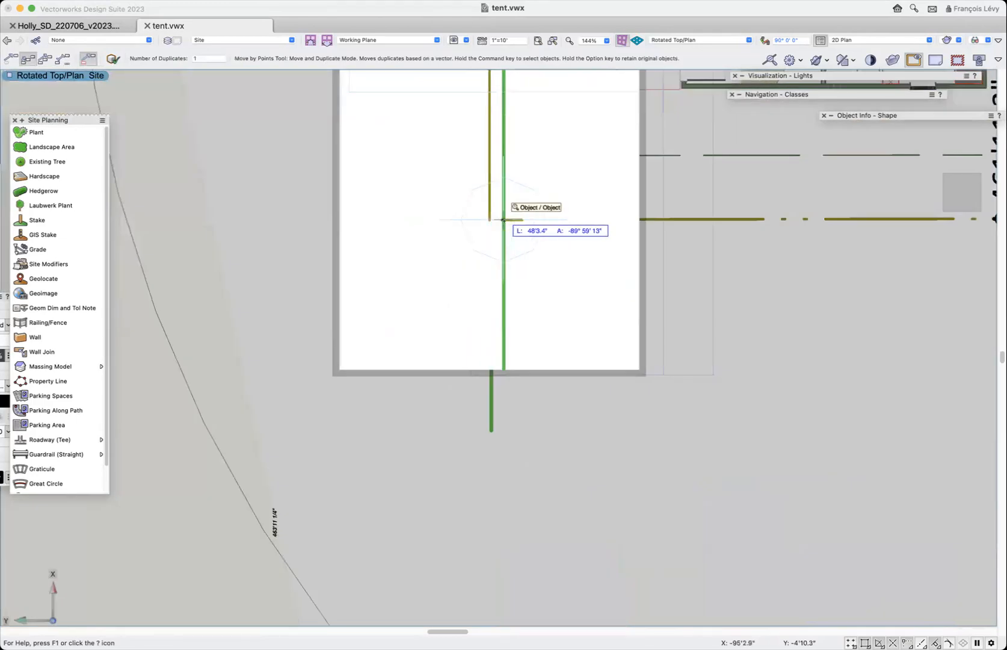
click(496, 221)
scroll(487, 222, right, 3)
scroll(487, 221, right, 3)
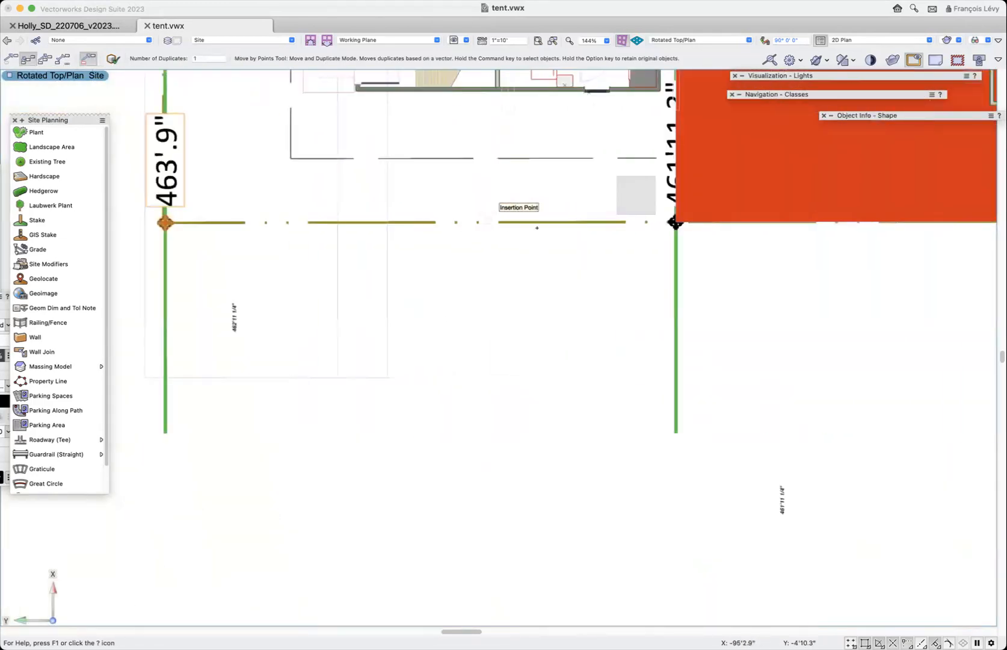
key(x)
- Copy the middle tent roof toward the rear, over the last 40' segment
key(super+2)
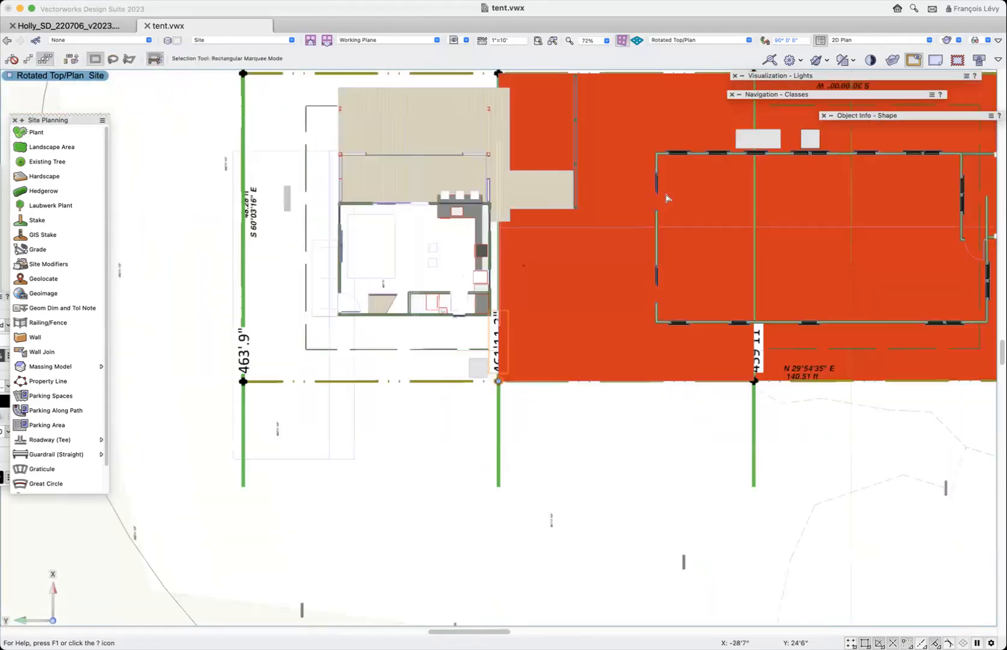
scroll(584, 198, up, 3)
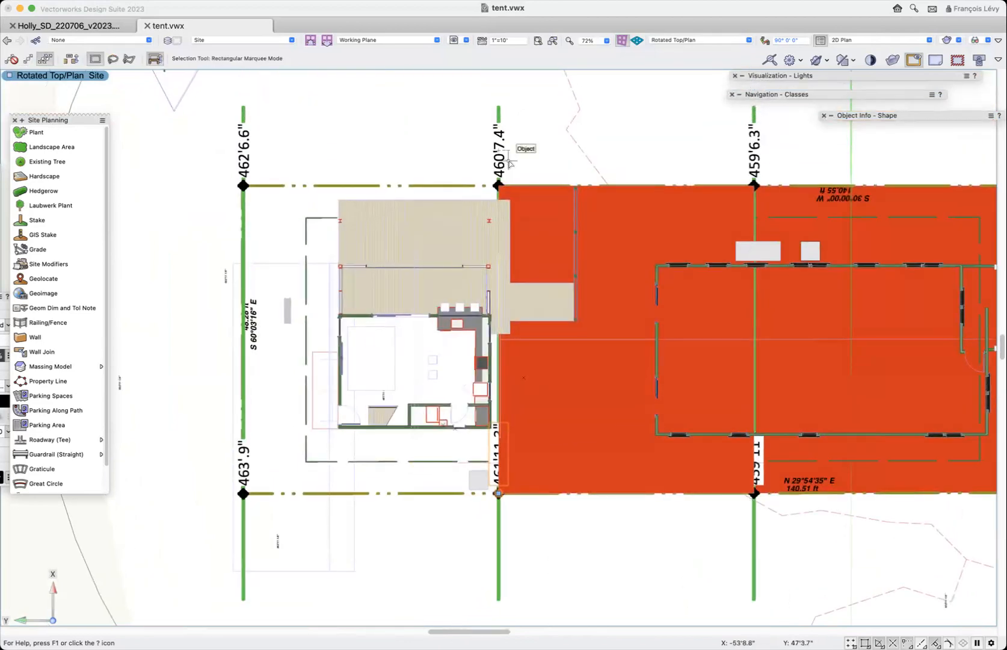
scroll(570, 187, left, 3)
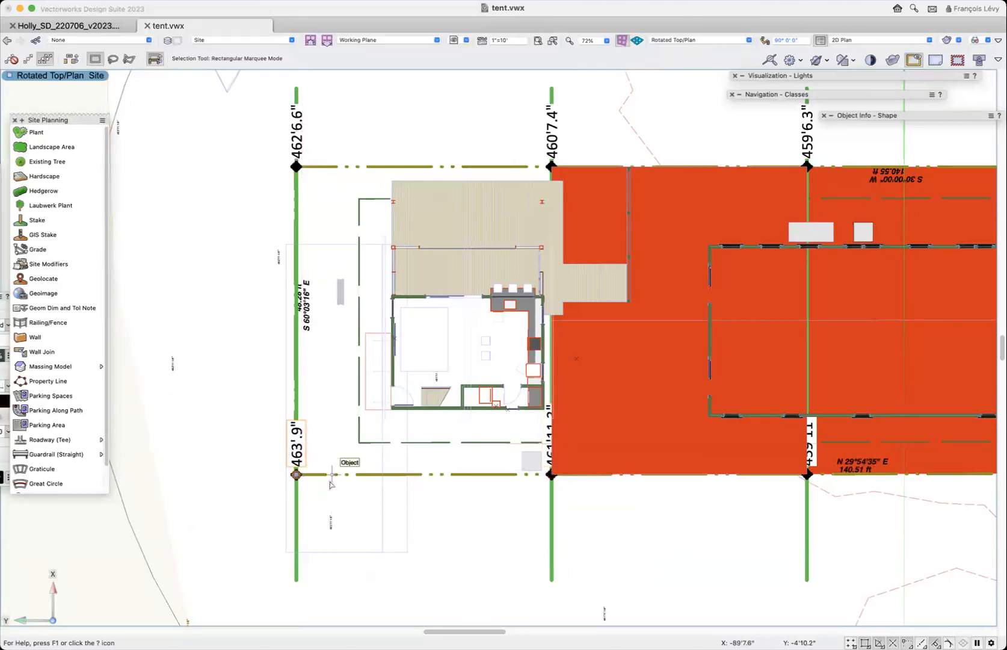
click(647, 407)
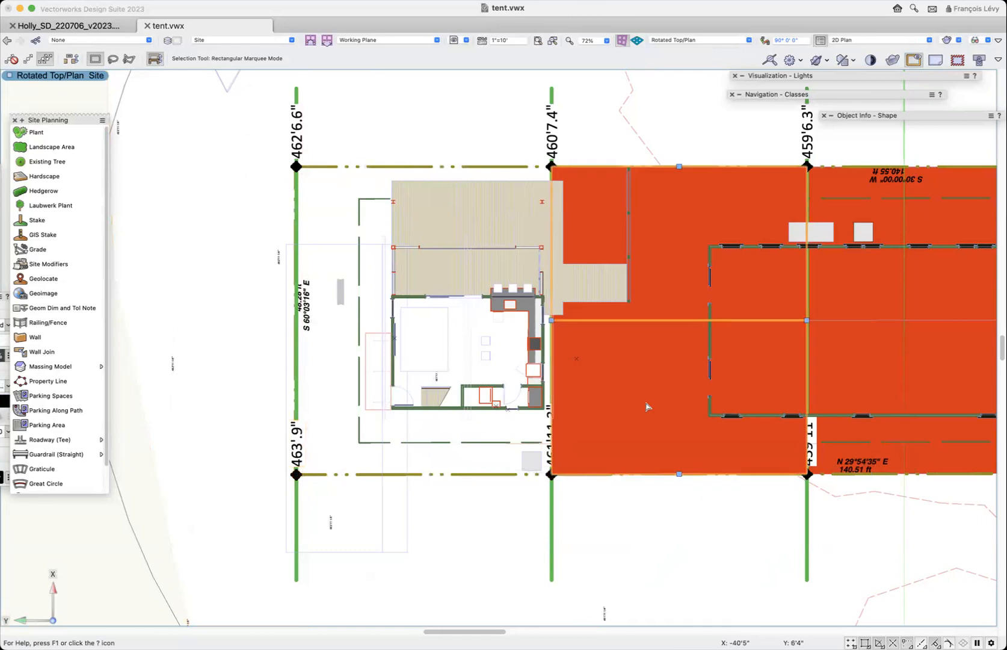
drag(647, 407, 492, 323)
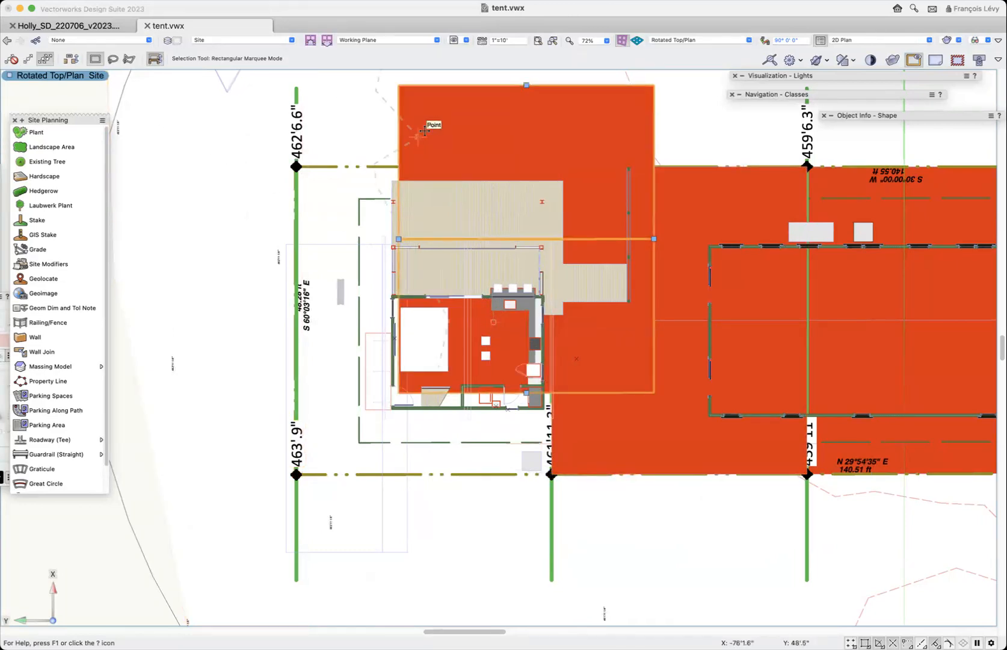
- Reshape the rear roof copy so its four corners meet the rear segment's stakes
key(shift+r)
drag(399, 86, 297, 166)
key(z)
drag(398, 391, 323, 474)
key(z)
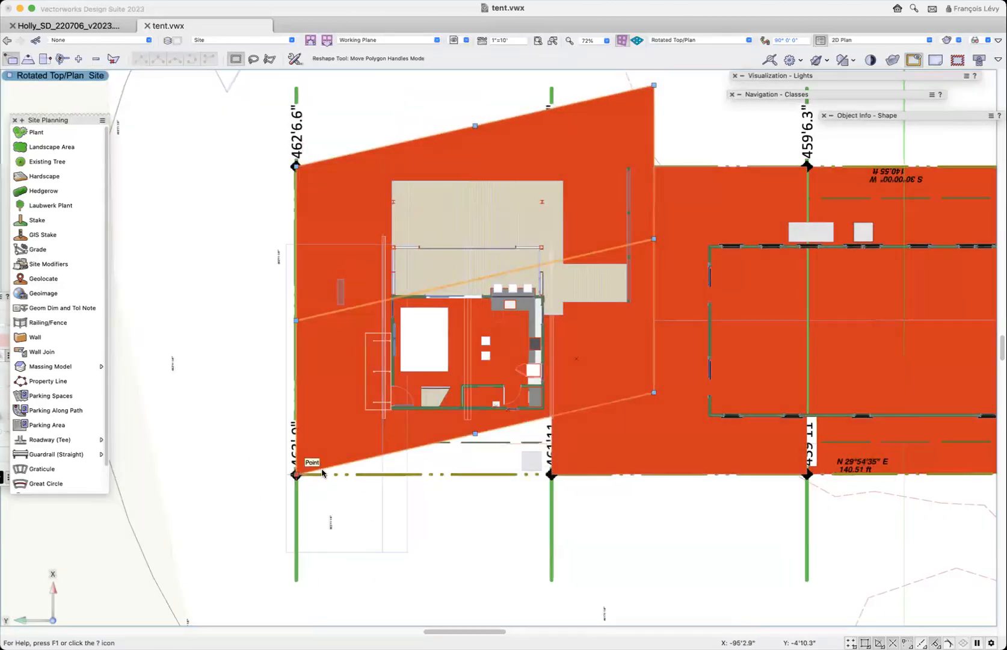
drag(655, 393, 551, 475)
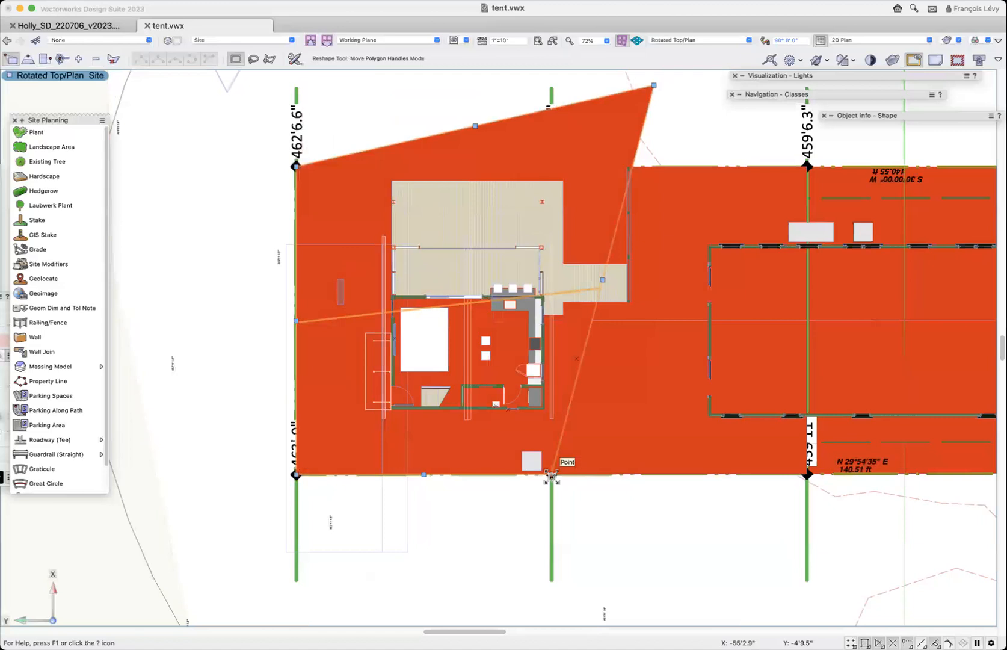
drag(654, 83, 571, 160)
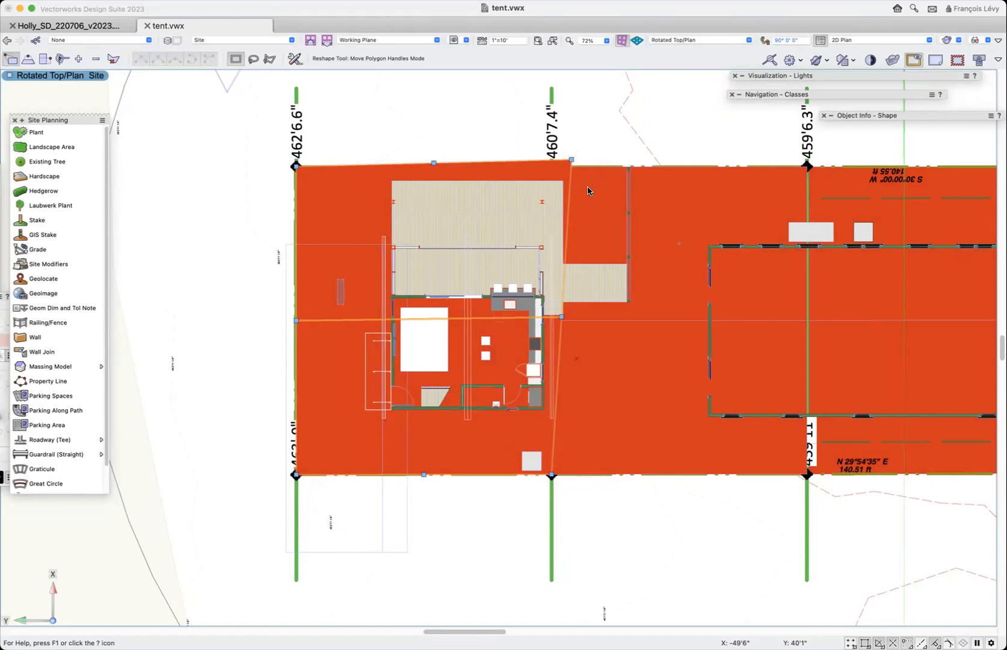
mouse_move(572, 159)
mouse_down()
mouse_move(485, 153)
mouse_move(551, 168)
mouse_up()
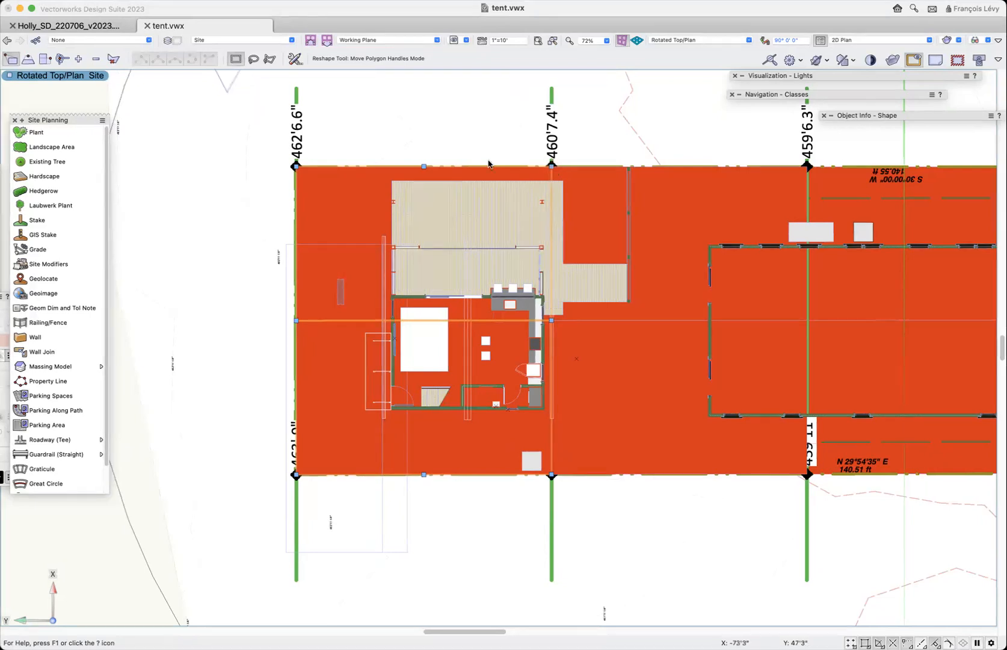
- Set the rear roof's bearing height to 463'9"+15' for the entire roof, based on the rear corner stake's grade
scroll(334, 334, down, 5)
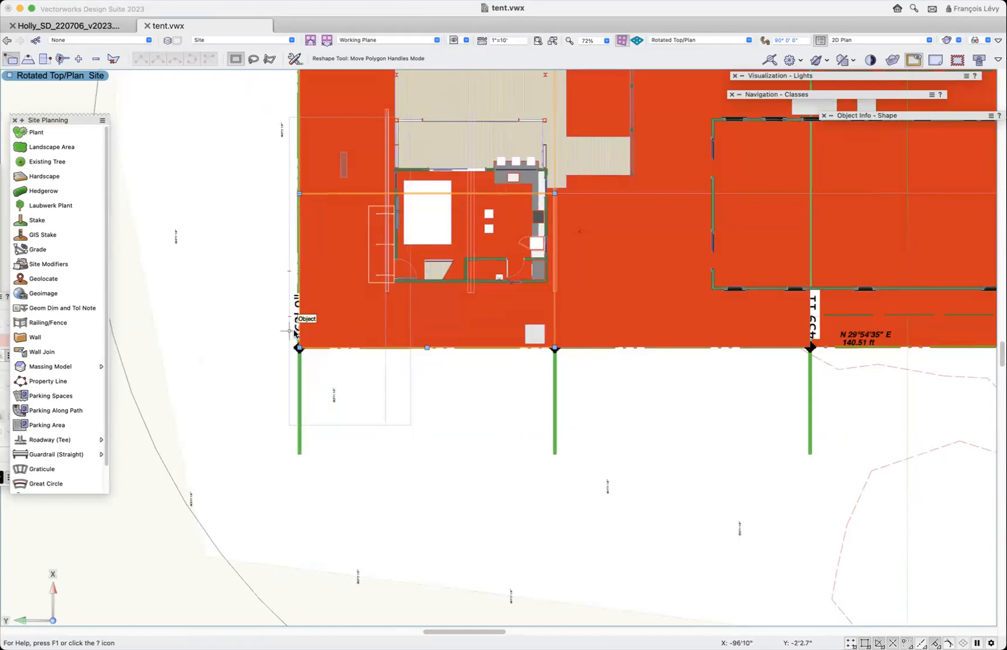
key(b)
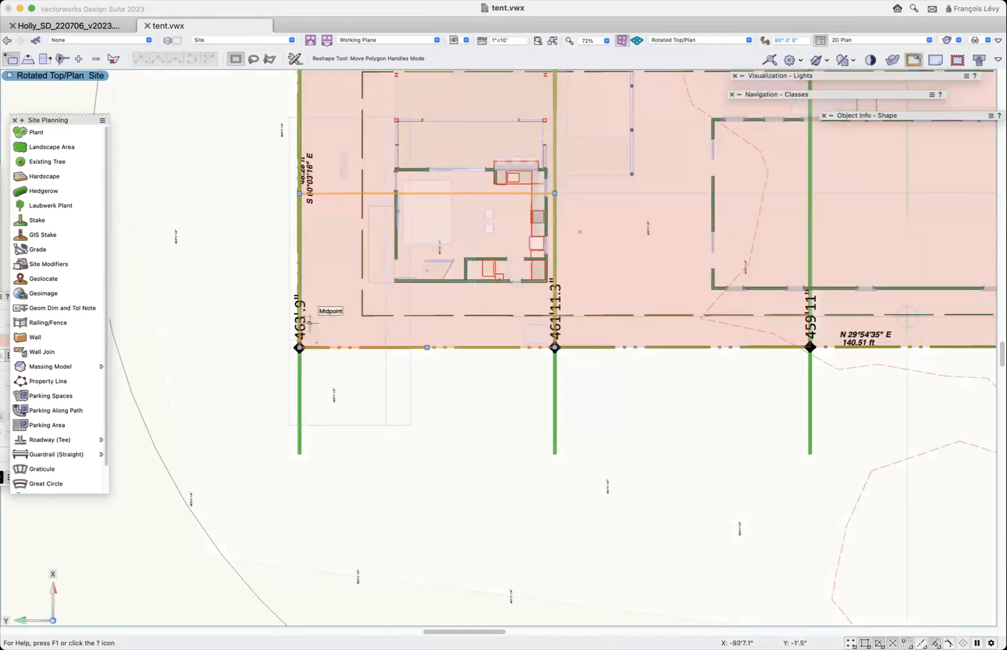
key(z)
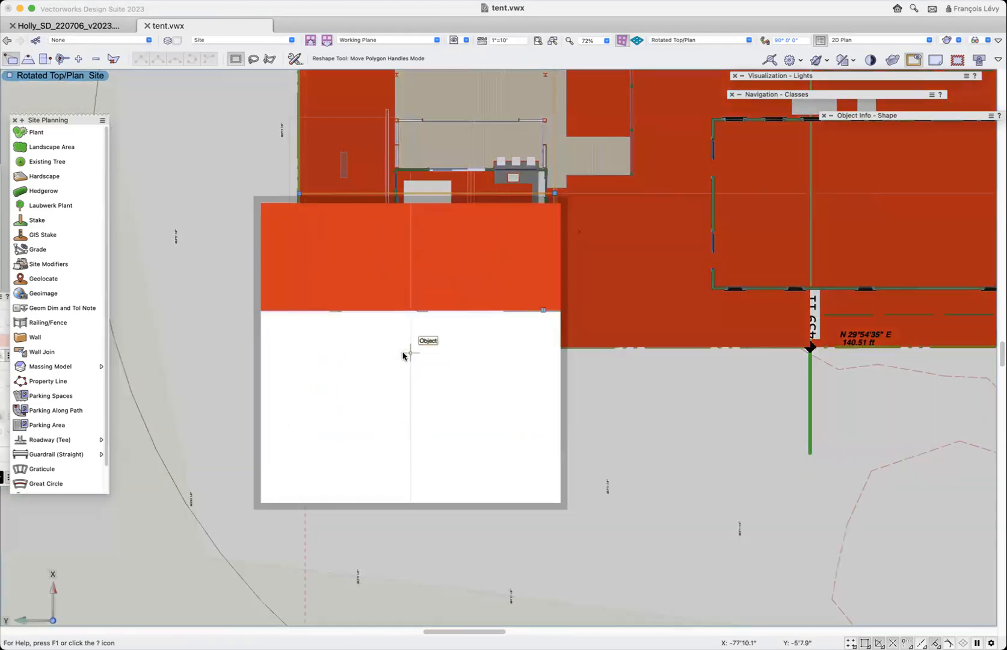
key(x)
click(426, 317)
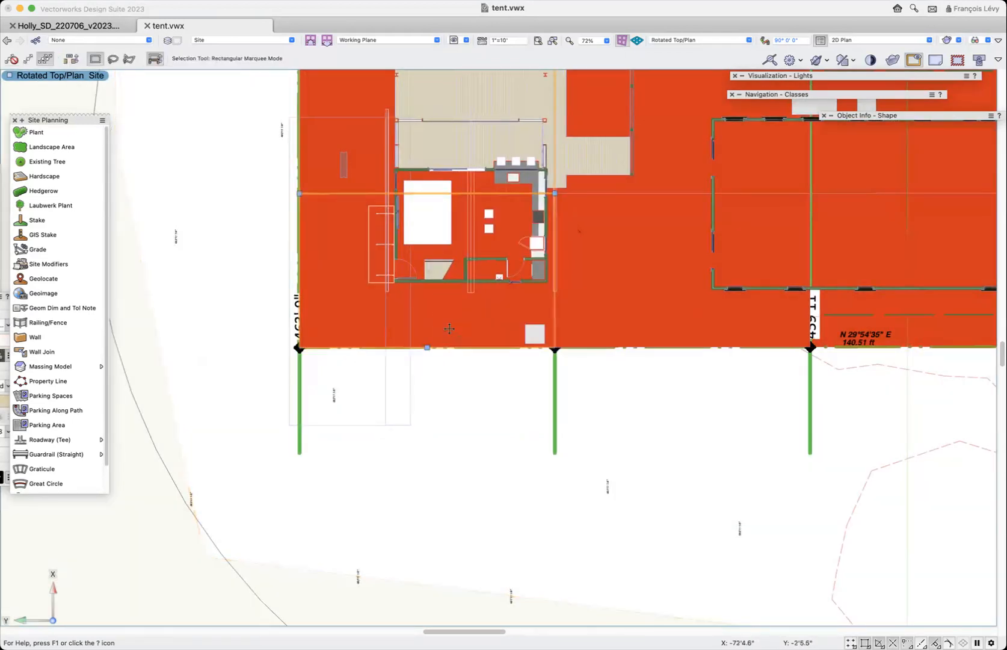
double_click(430, 349)
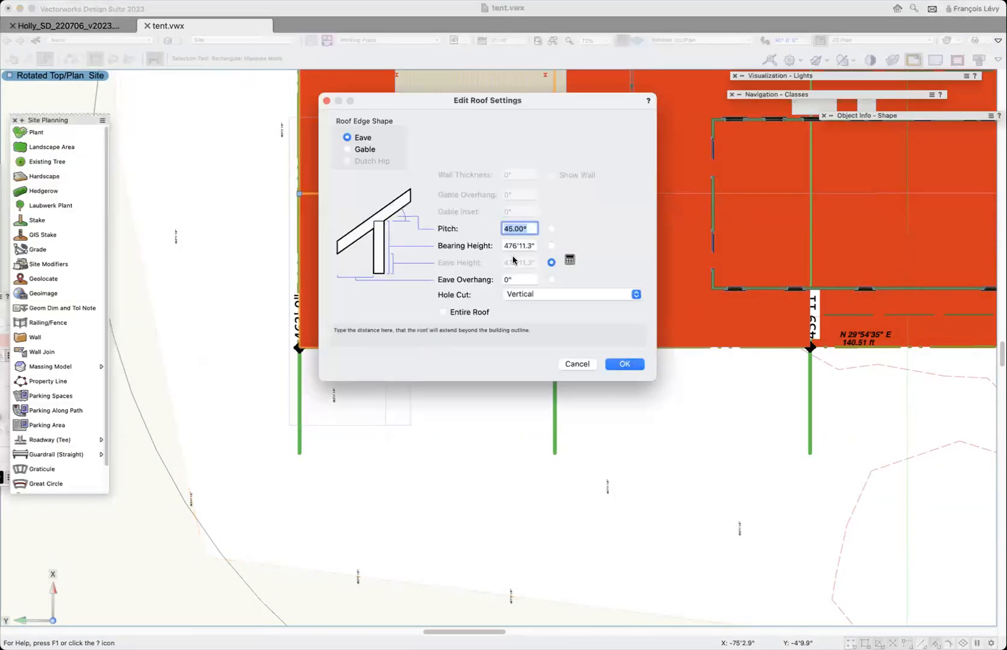
click(507, 246)
double_click(507, 246)
text(46")
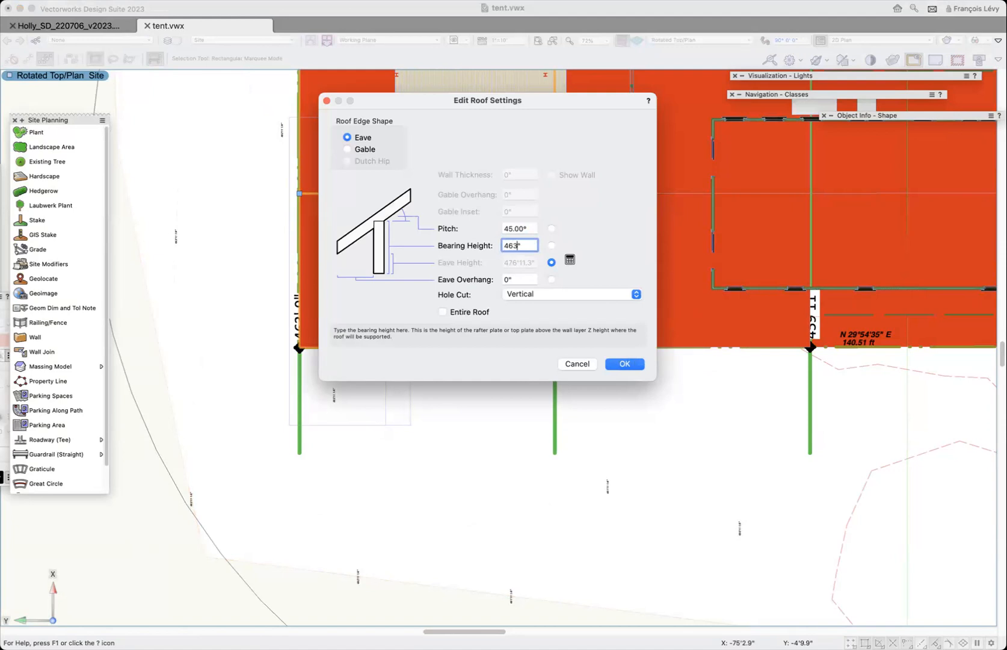
text(3.9)
click(518, 245)
text(')
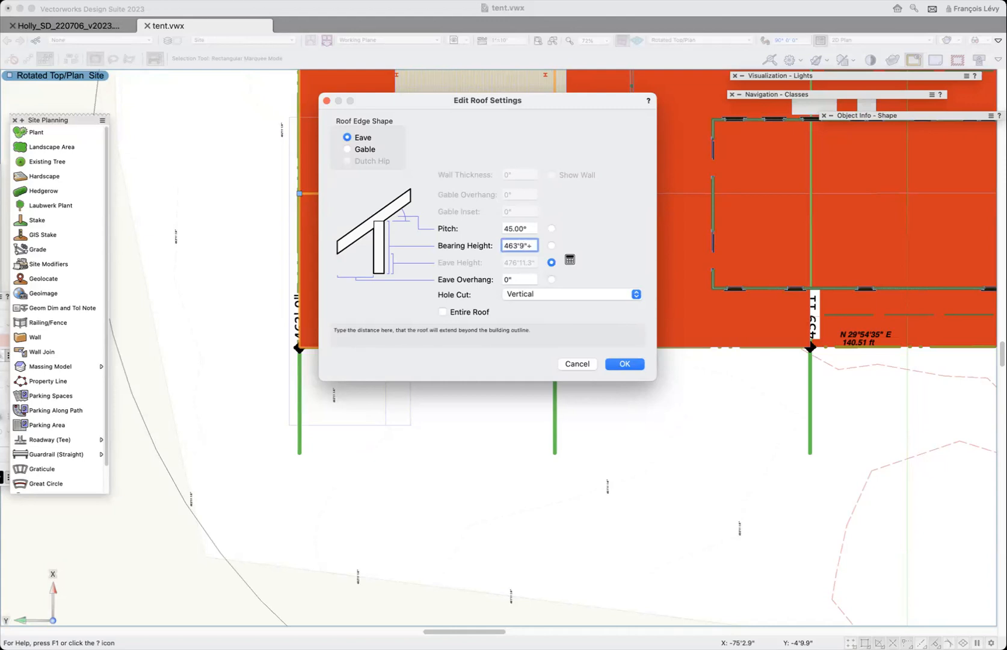
text(15')
click(481, 314)
click(621, 366)
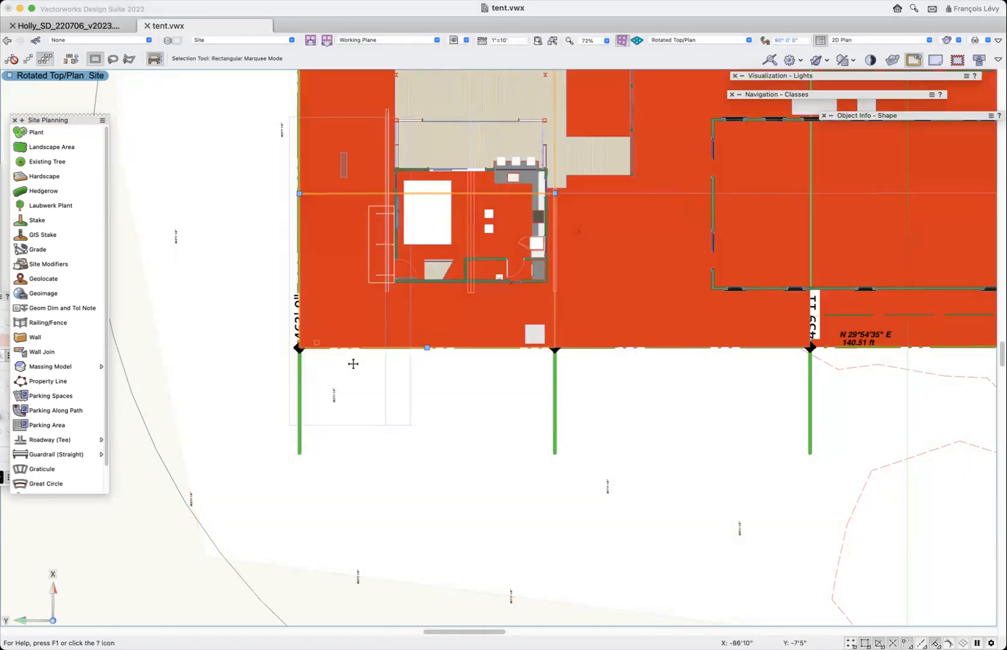
- Correct the rear roof's bearing height to 463'.9"+15' and apply it to the entire roof
click(428, 348)
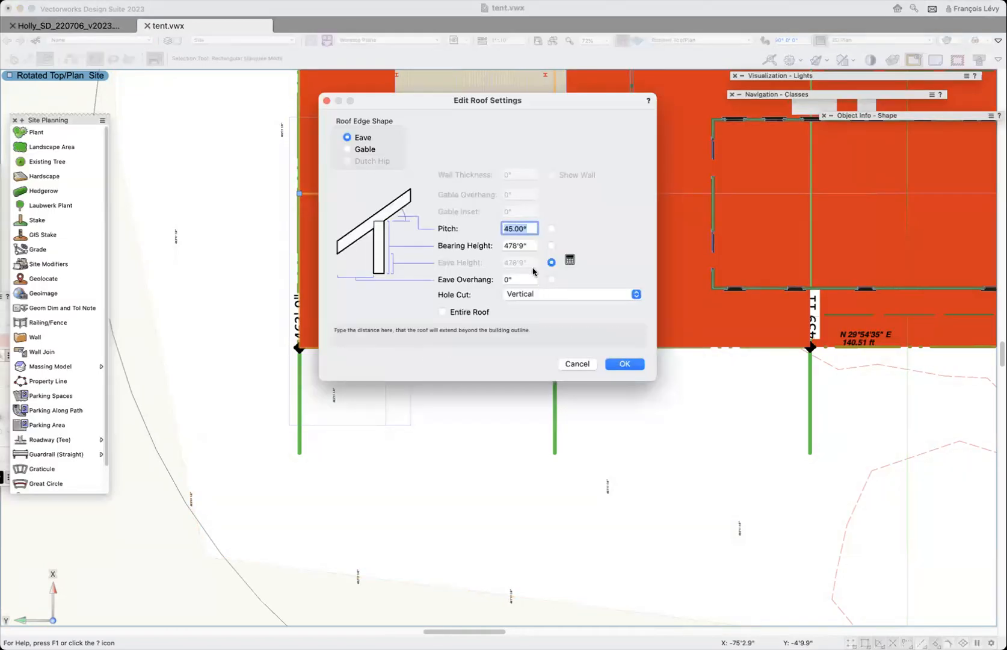
key(Tab)
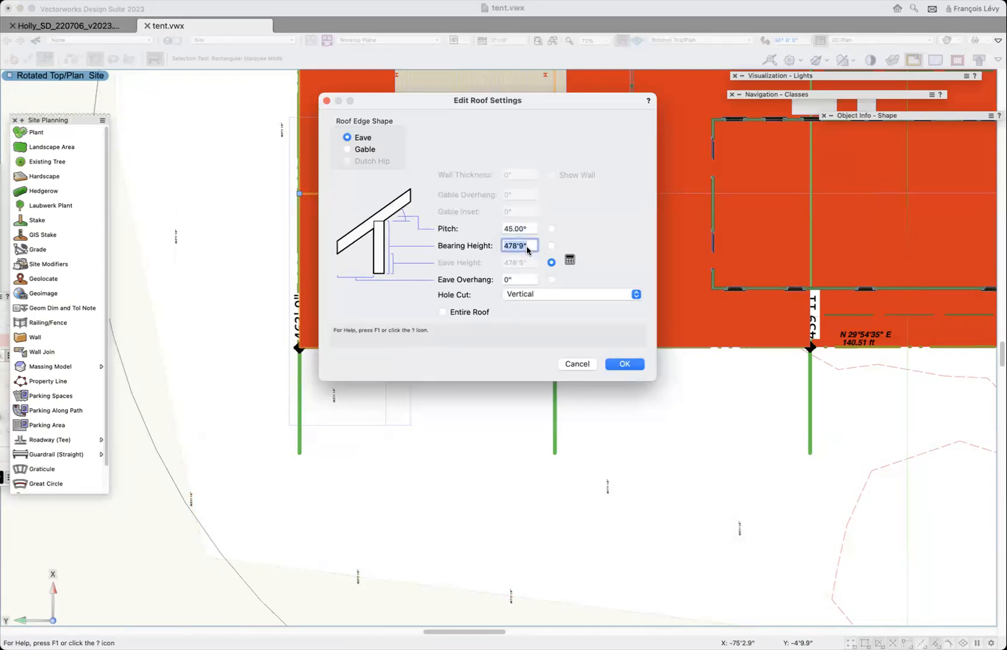
text(46)
text(3'.9"+15)
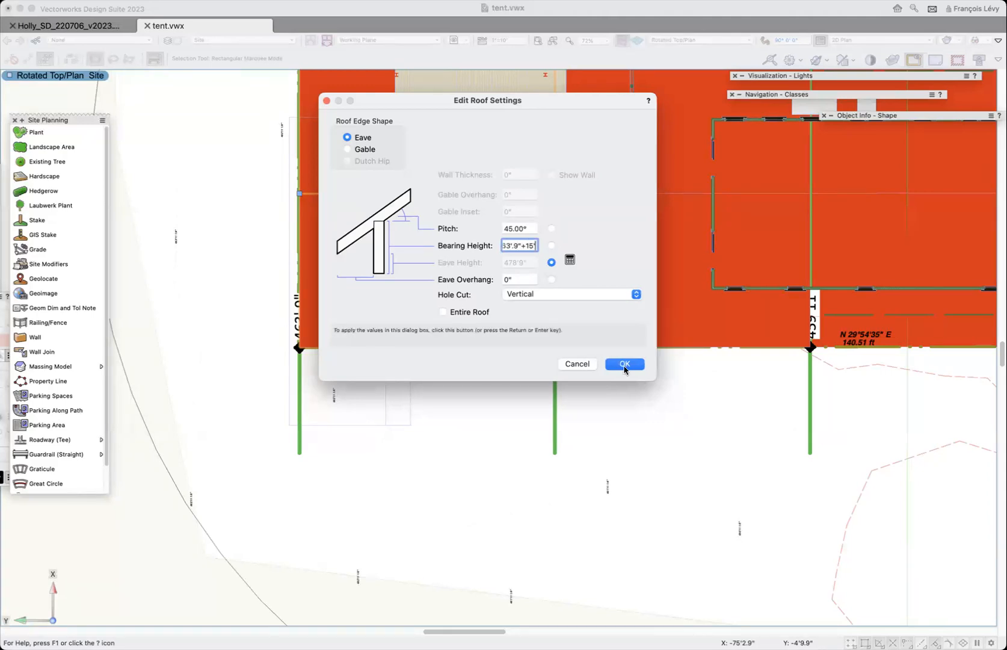
click(484, 314)
click(623, 364)
- Change the rear roof's edge along the rear property line to an eave with a 45° pitch
scroll(423, 421, up, 5)
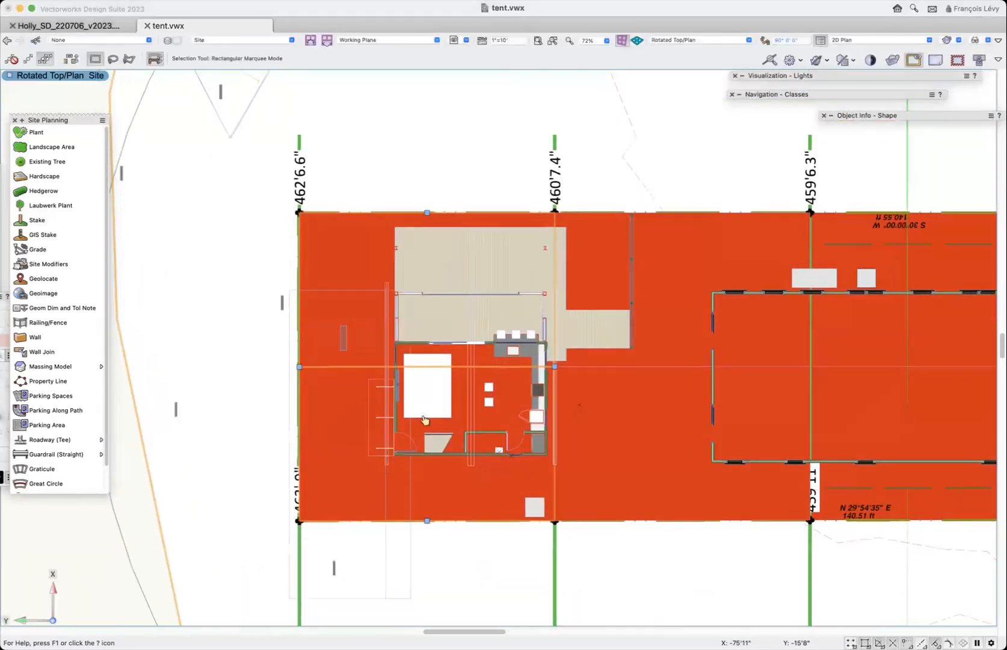
scroll(424, 419, down, 2)
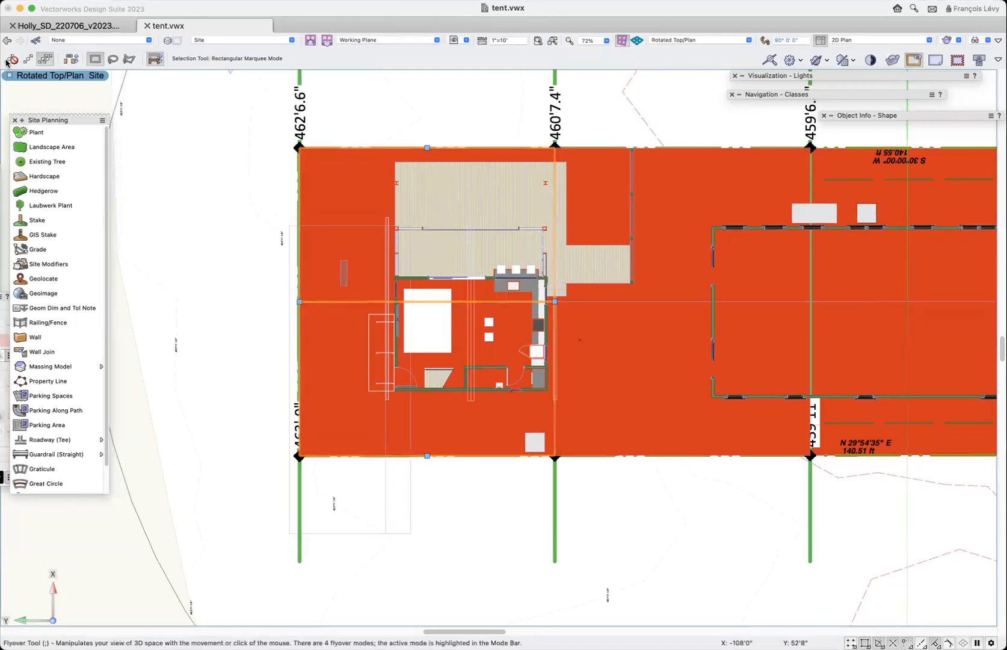
double_click(301, 306)
click(363, 137)
click(529, 228)
text(45)
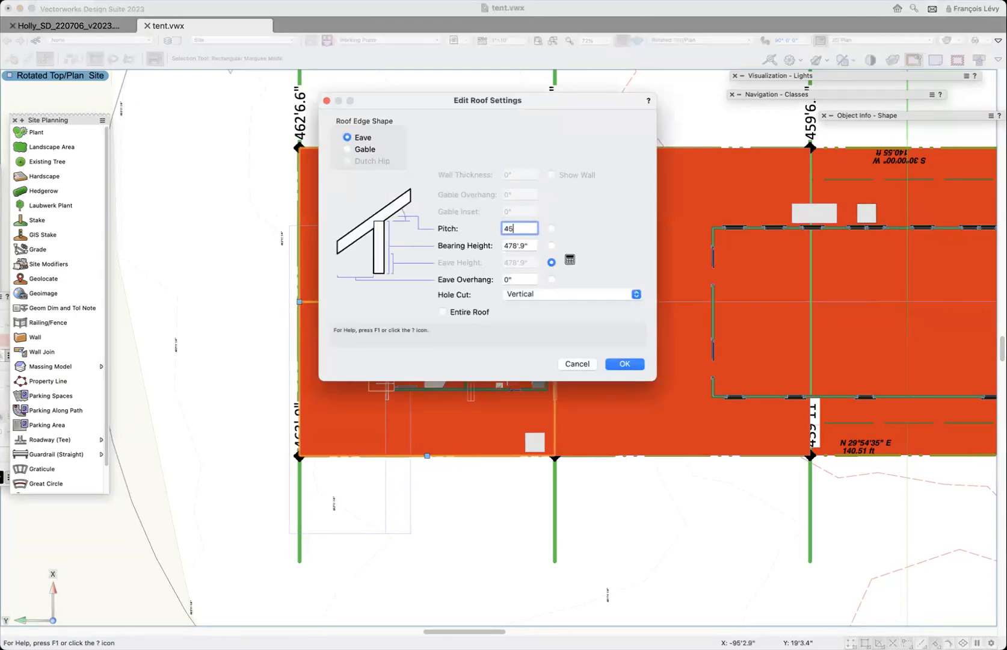
key(Tab)
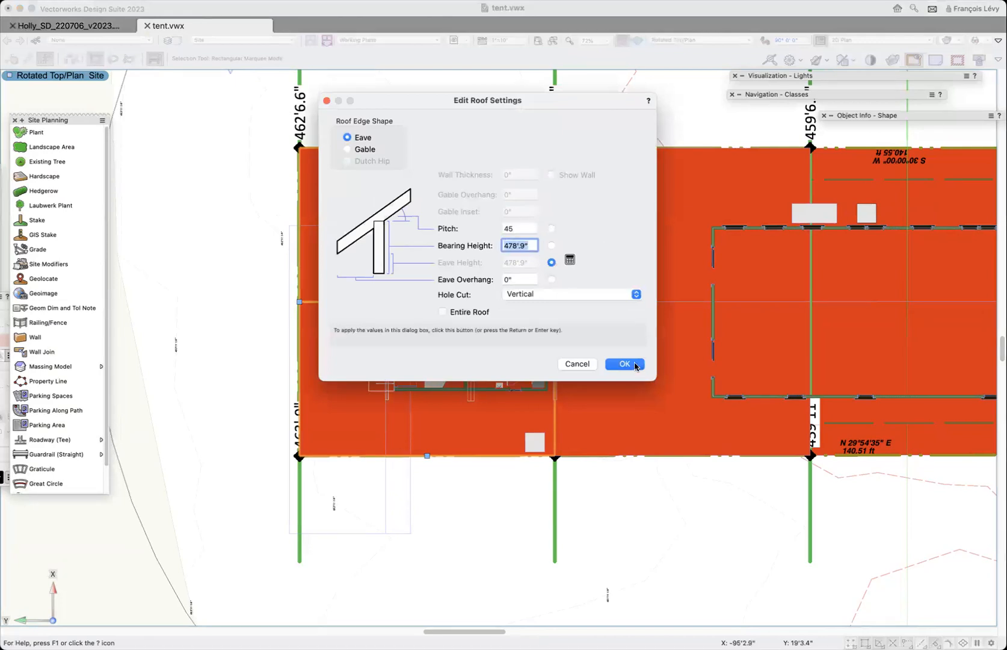
click(634, 364)
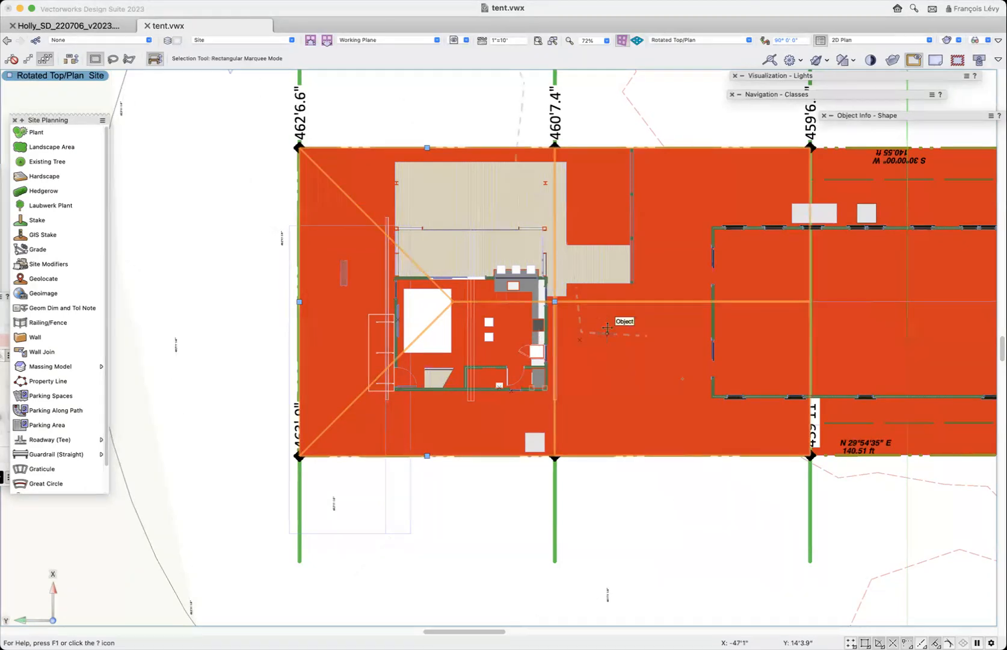
- Duplicate the 462'6.6" rear corner stake by points, offset 2.1" onto the property line's corner endpoint
click(664, 329)
click(498, 437)
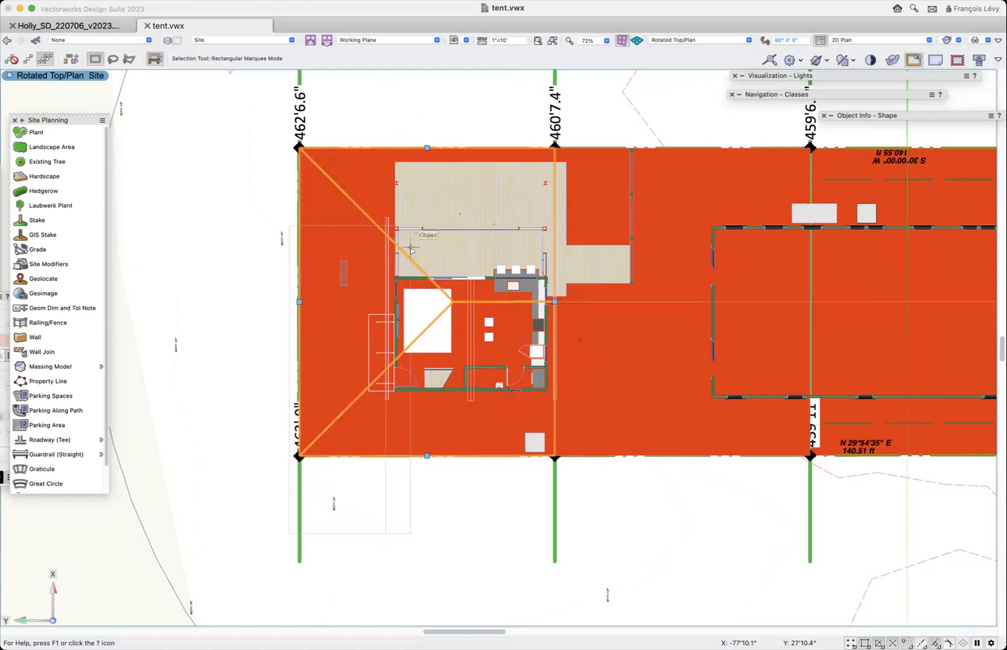
click(172, 180)
key(c)
drag(326, 126, 272, 182)
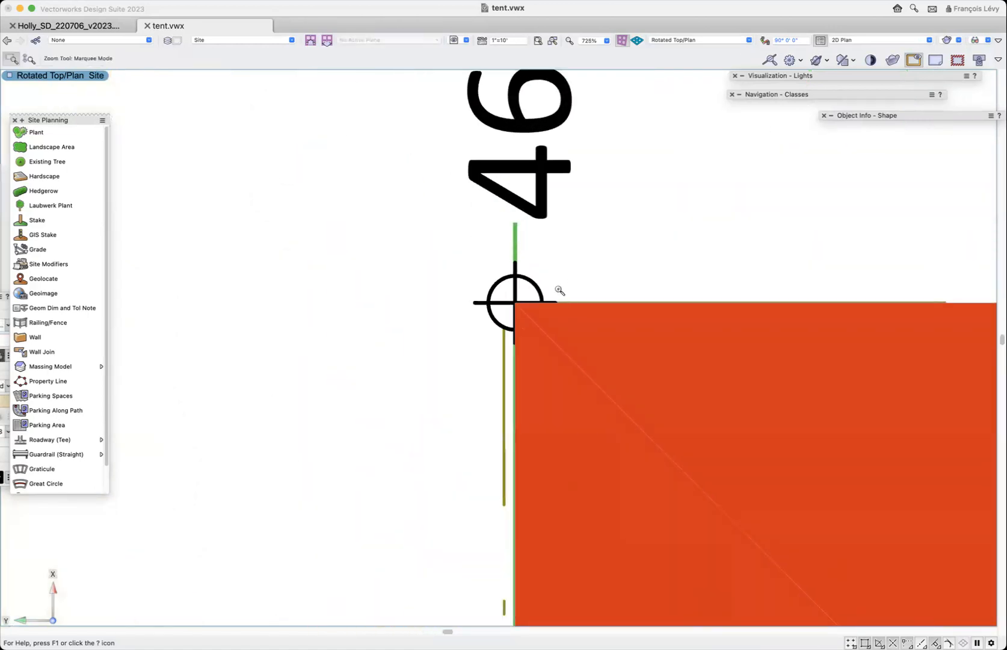
key(x)
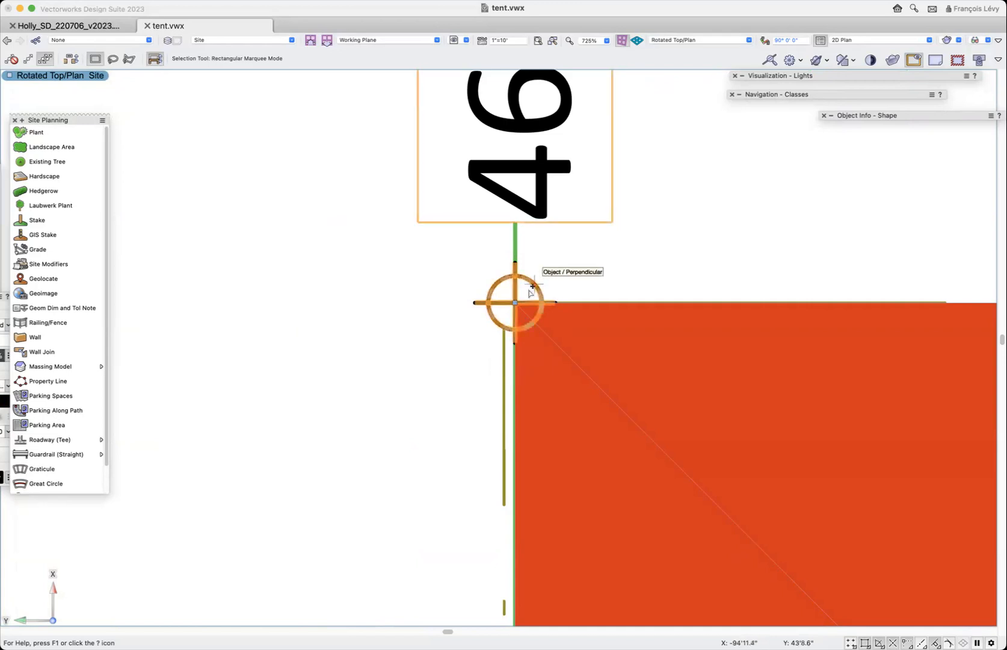
key(shift+m)
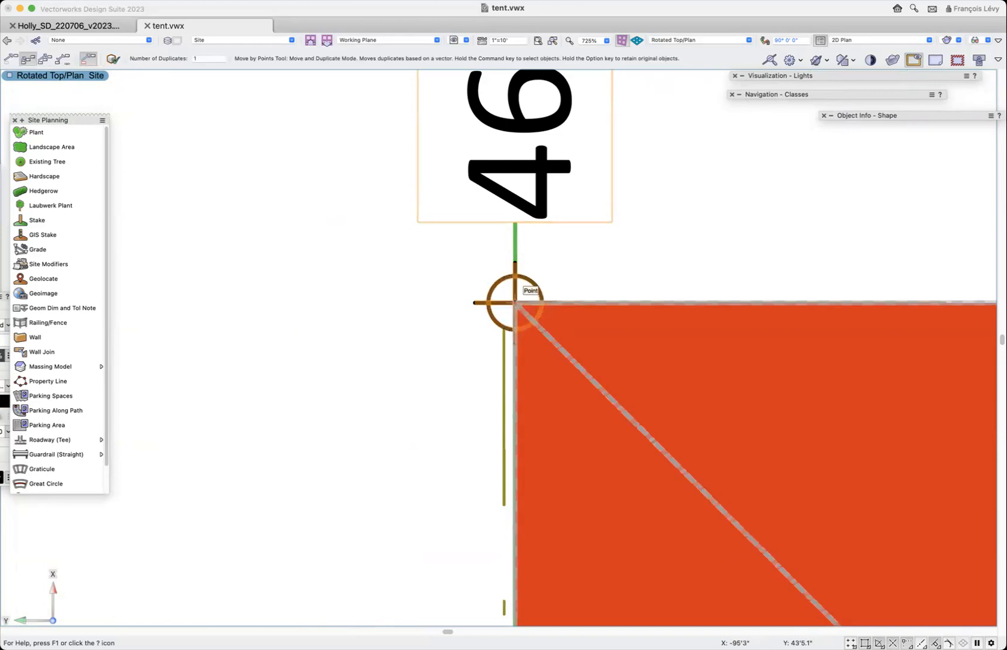
click(516, 303)
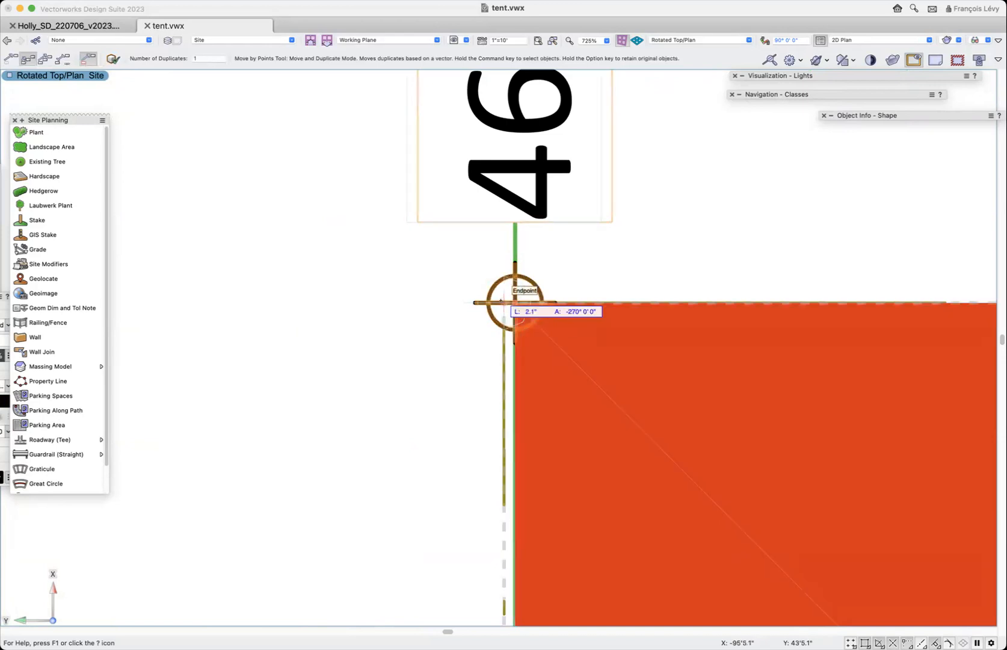
click(504, 303)
key(x)
key(super+2)
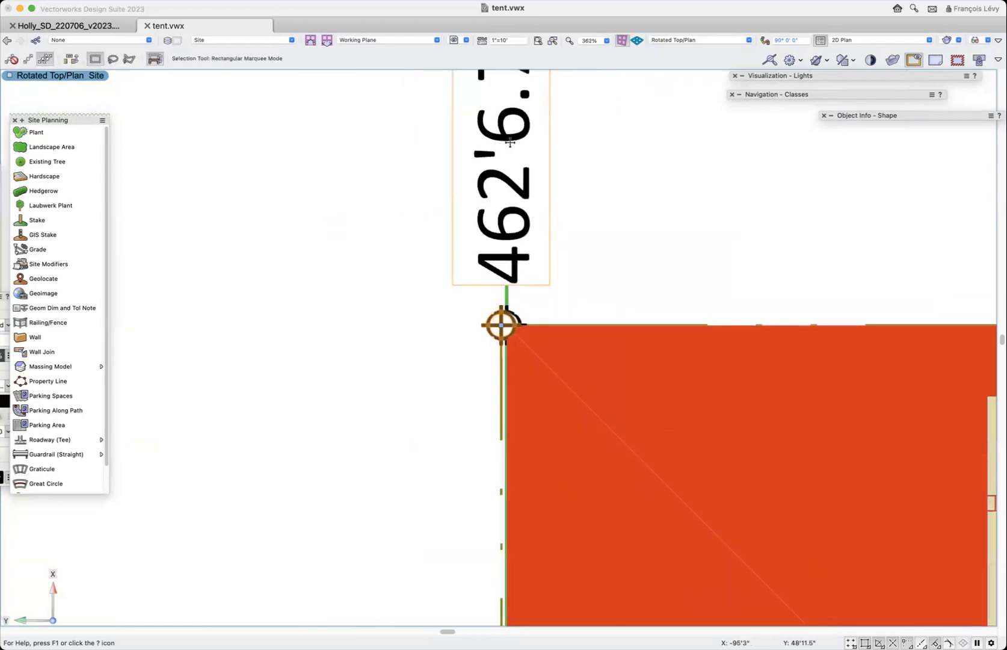
key(super+2)
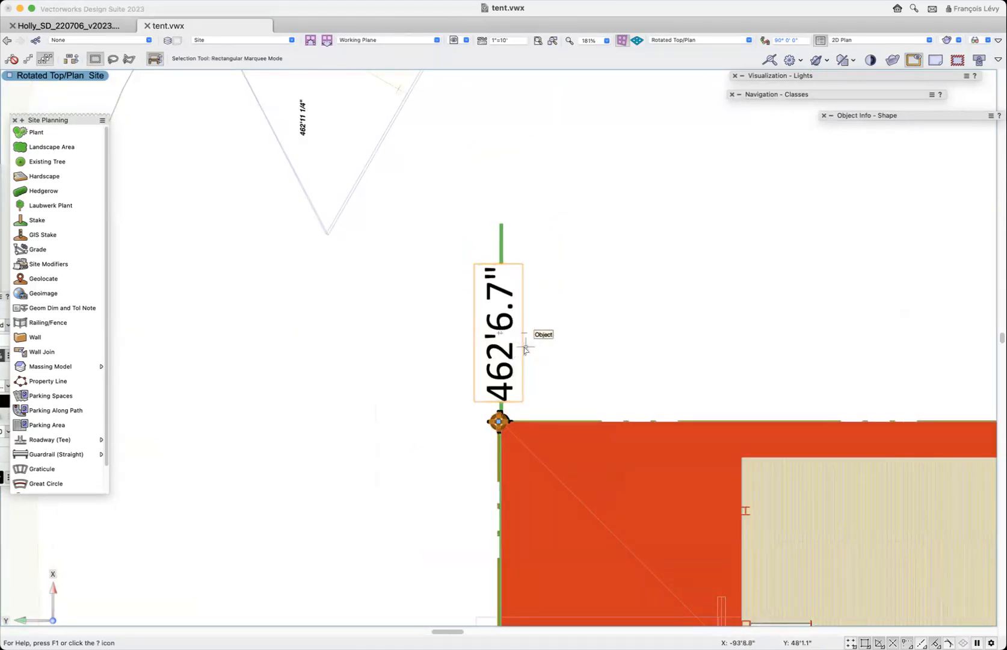
click(527, 348)
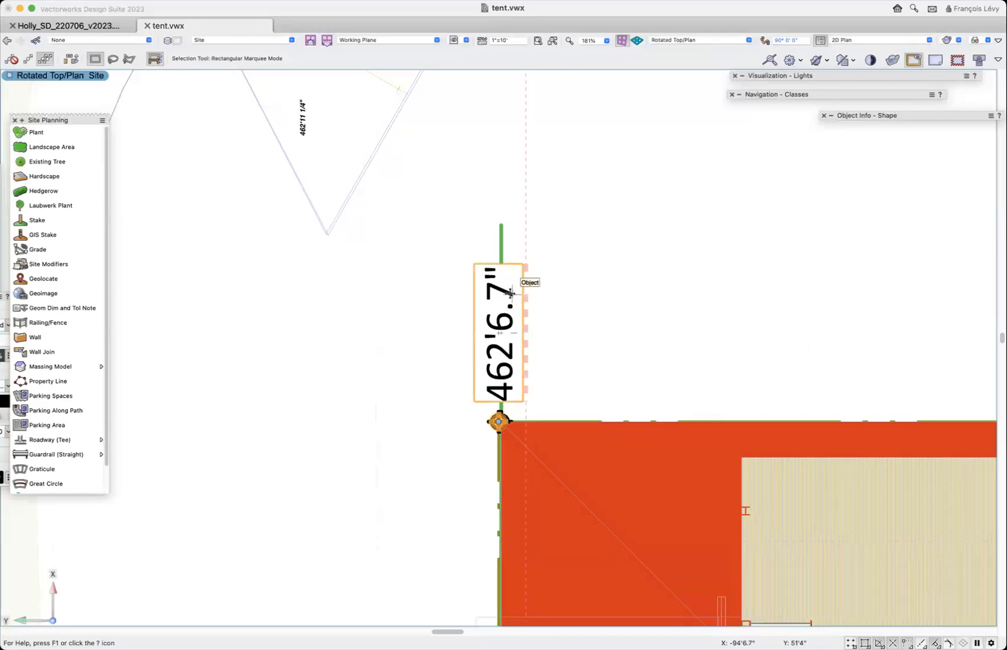
- Duplicate the 463'.9" rear corner stake by points, offset 1.7" onto the rear property line's endpoint
scroll(508, 293, down, 10)
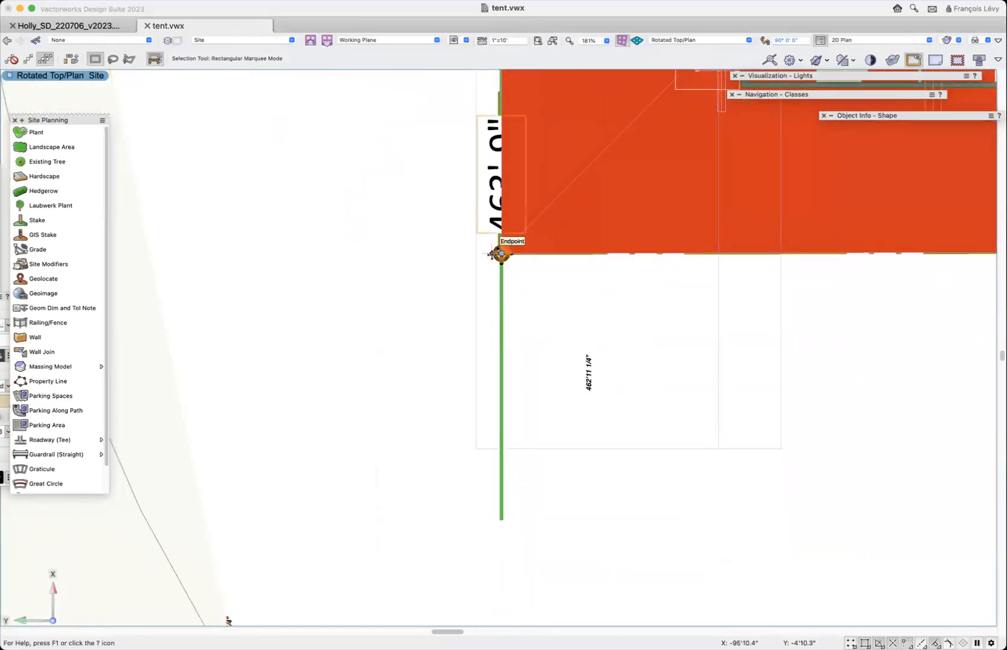
key(c)
drag(525, 274, 465, 227)
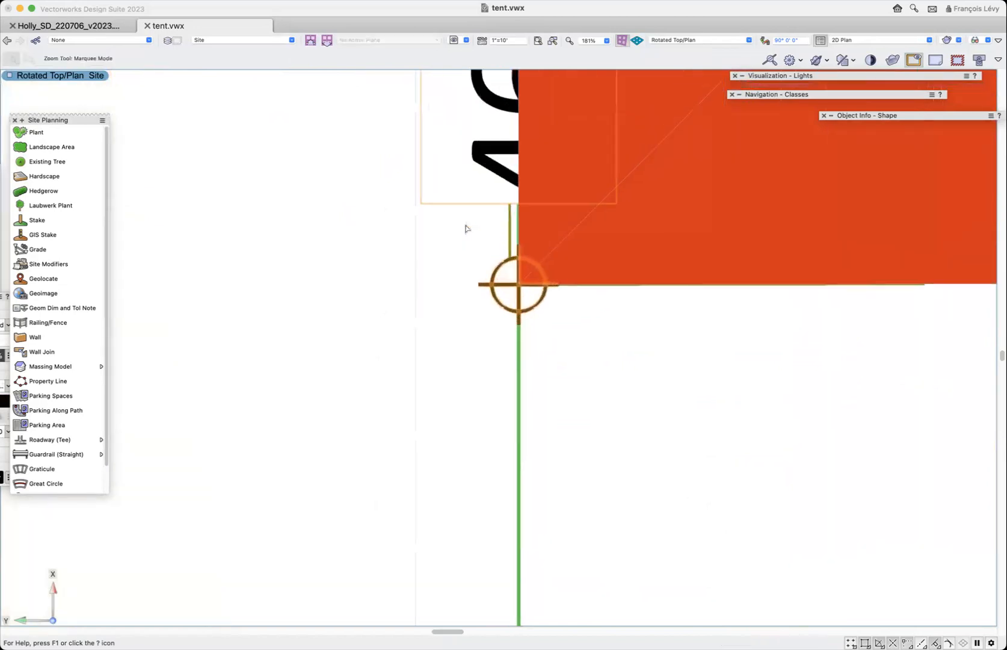
key(shift+m)
click(568, 422)
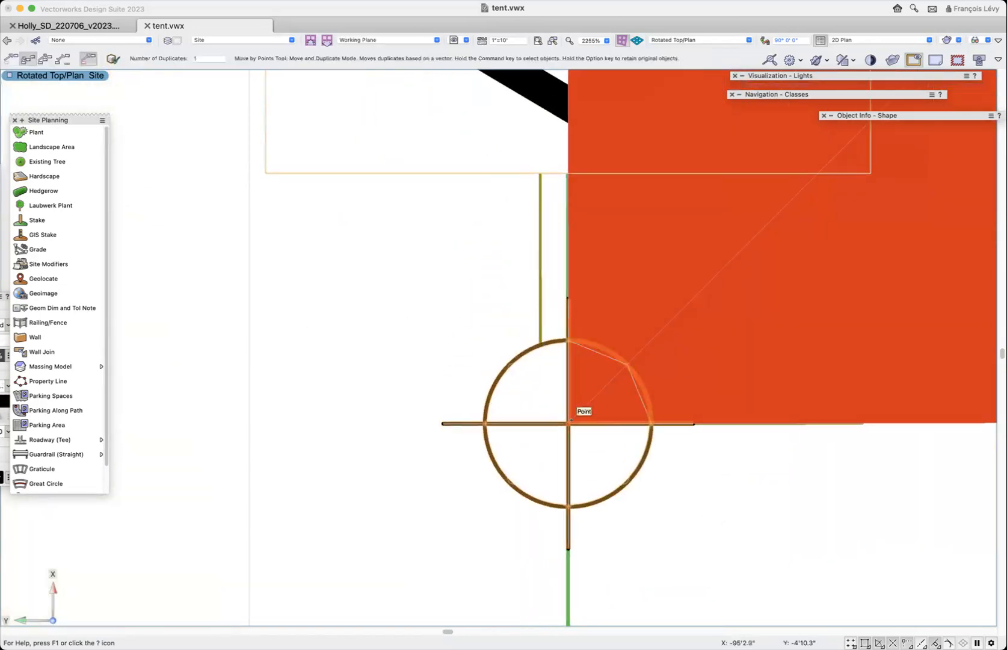
click(537, 421)
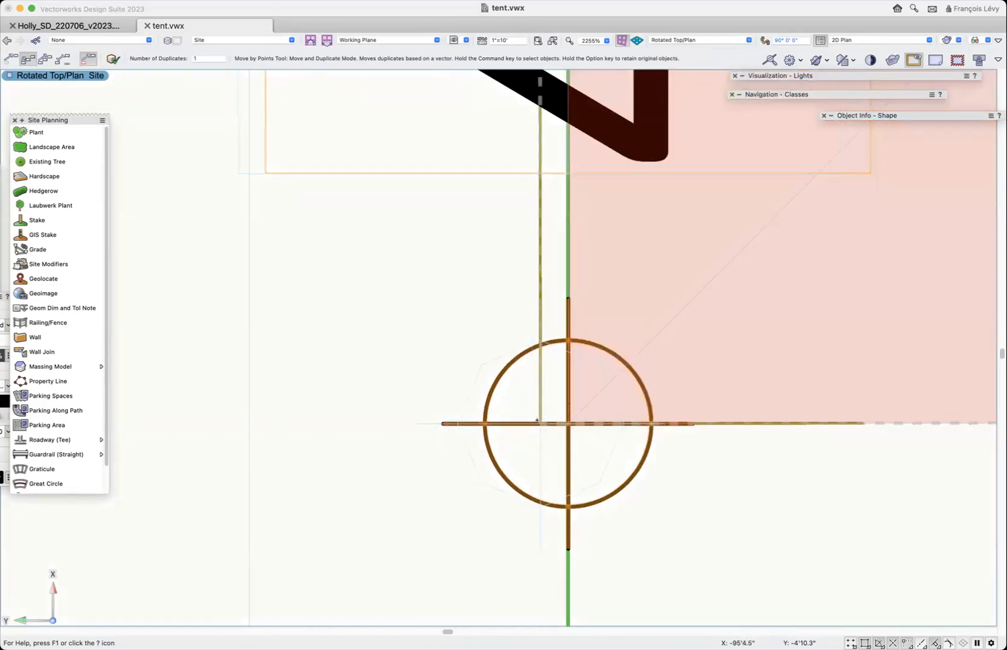
key(super+2)
key(super+2)
key(super+2)
key(shift+m)
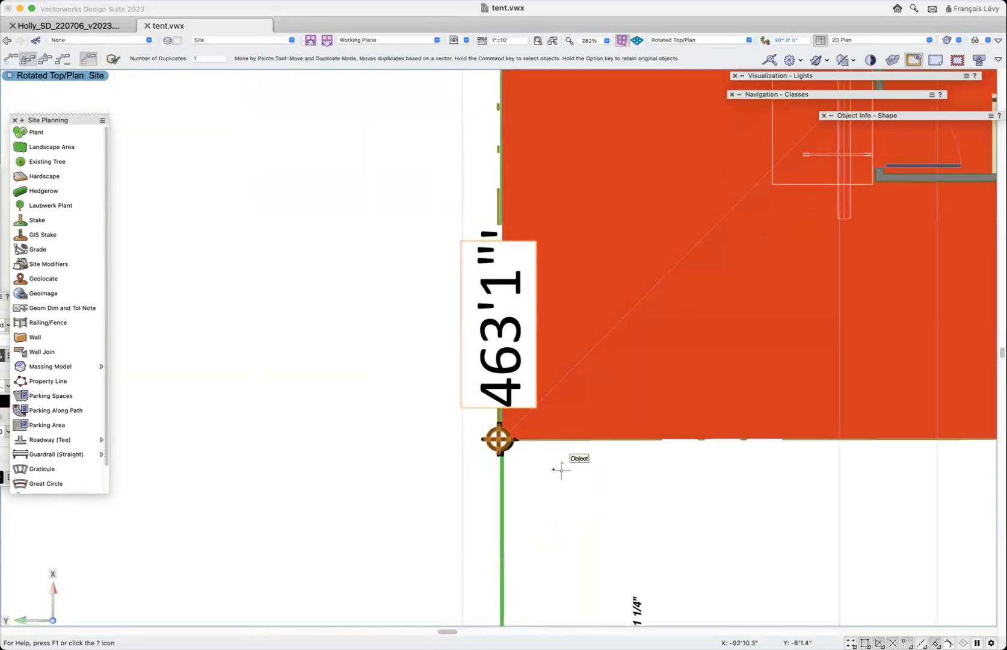
- Shift the rear hip roof diagonally clear of the corner stakes and reshape its nearest corner onto the duplicated 463'1" stake
scroll(588, 367, up, 4)
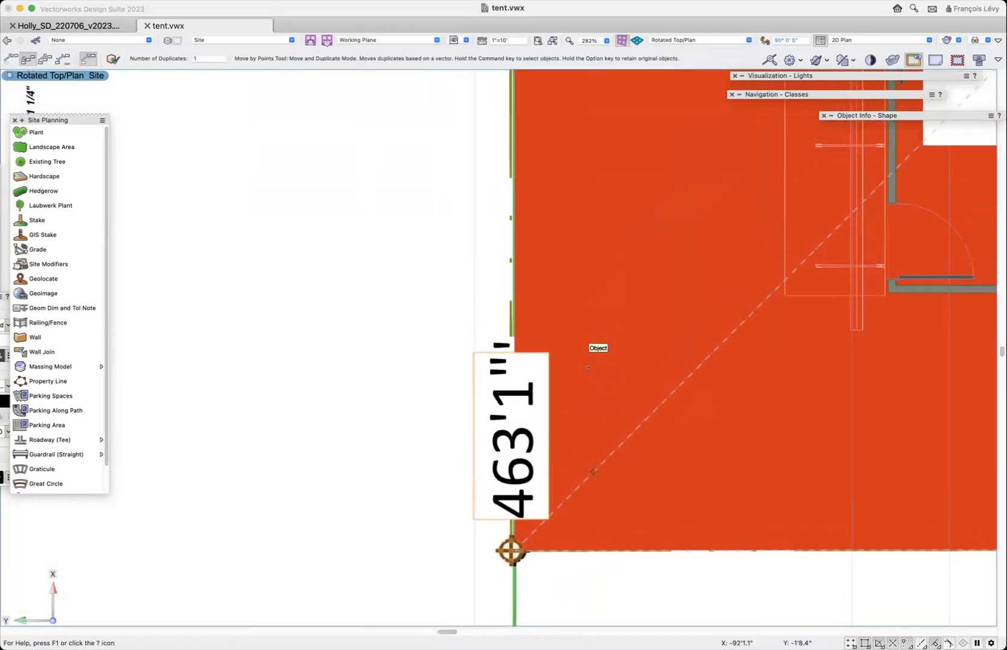
scroll(588, 367, down, 5)
key(x)
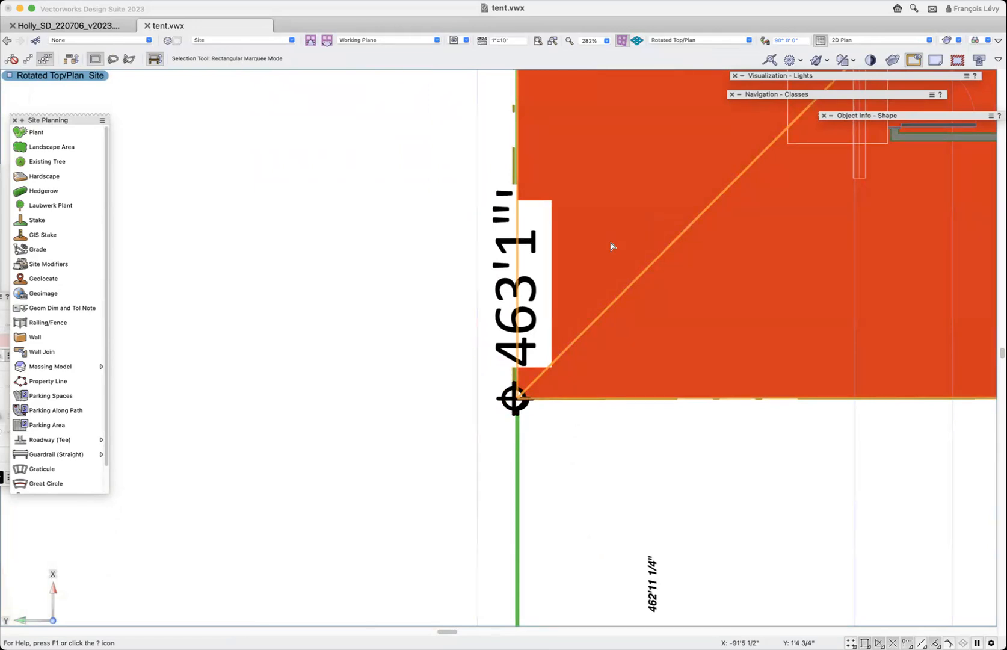
drag(611, 246, 720, 354)
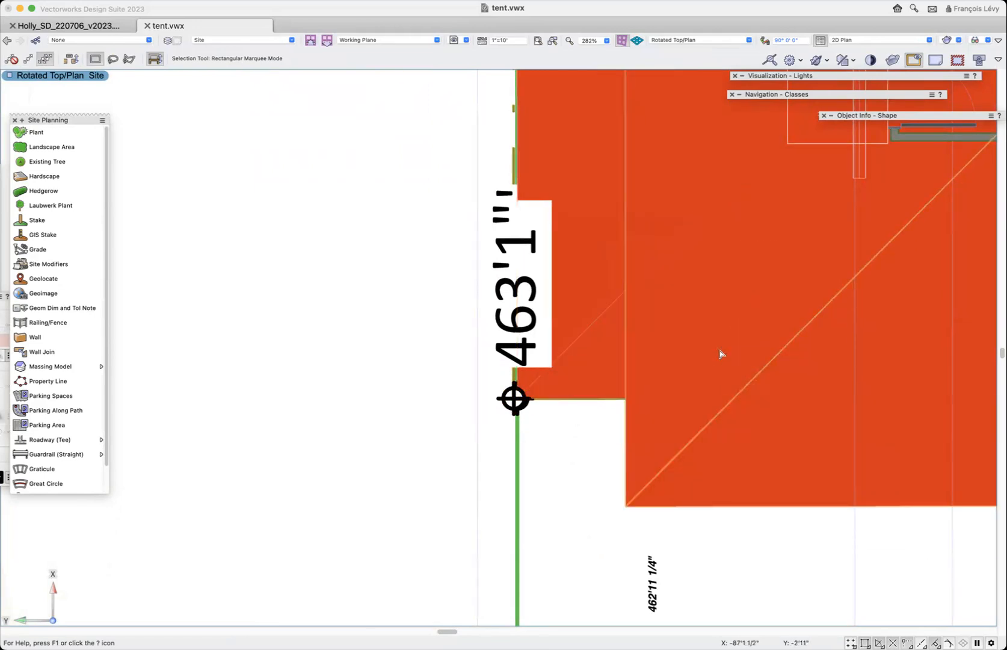
key(shift+r)
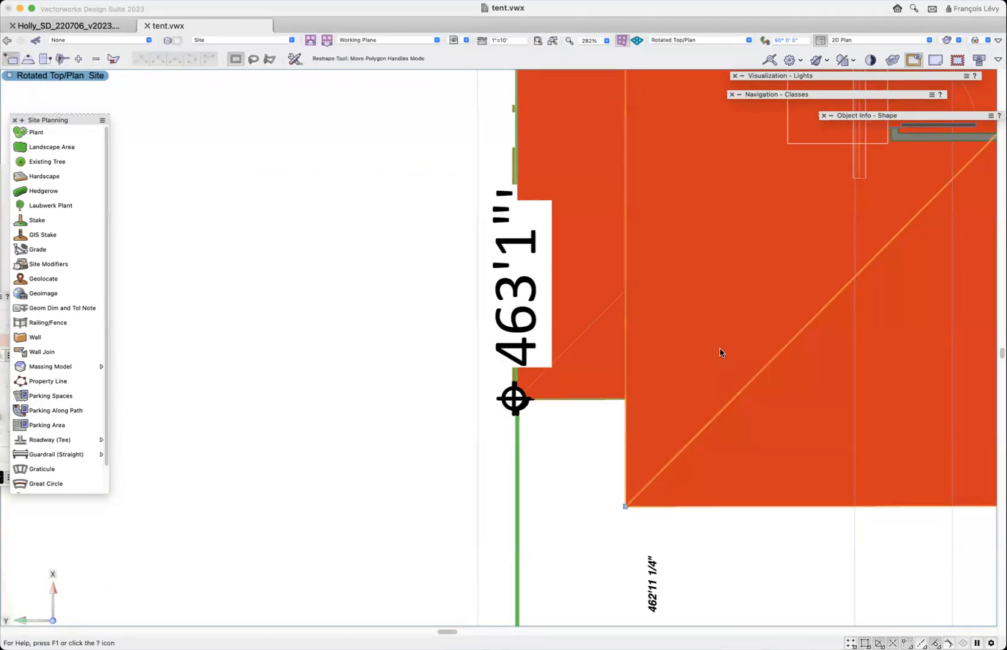
drag(625, 506, 493, 405)
- Reshape the shifted hip roof's remaining three corners onto the rear corner stakes, forming a thin strip along the rear property line
key(z)
scroll(608, 409, right, 10)
scroll(906, 495, right, 18)
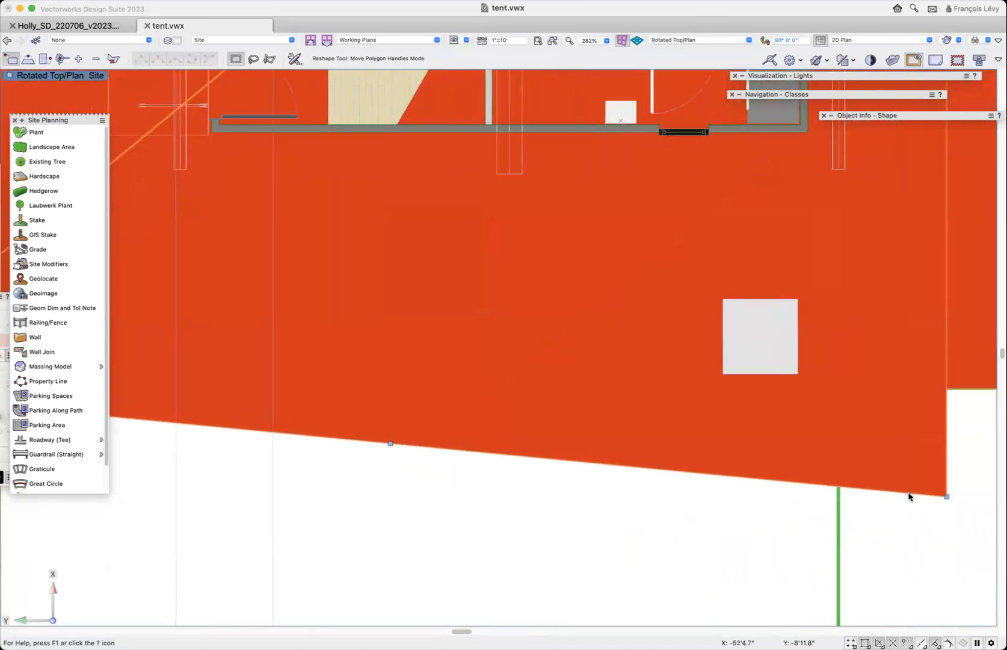
drag(947, 496, 211, 500)
scroll(709, 488, left, 9)
scroll(709, 488, up, 3)
key(z)
scroll(201, 516, down, 6)
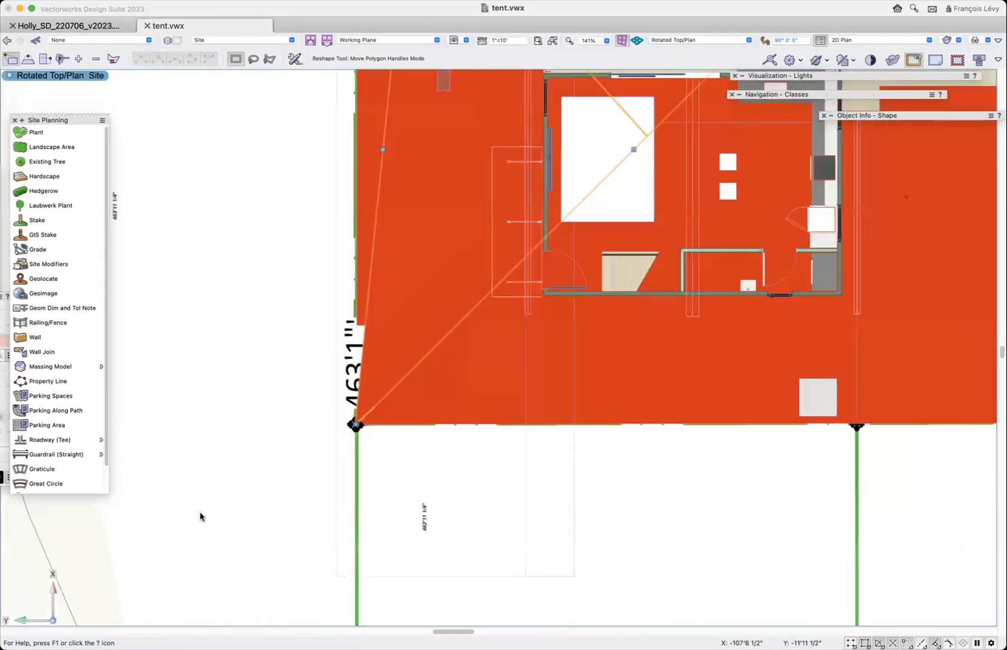
drag(387, 208, 334, 190)
drag(638, 208, 347, 184)
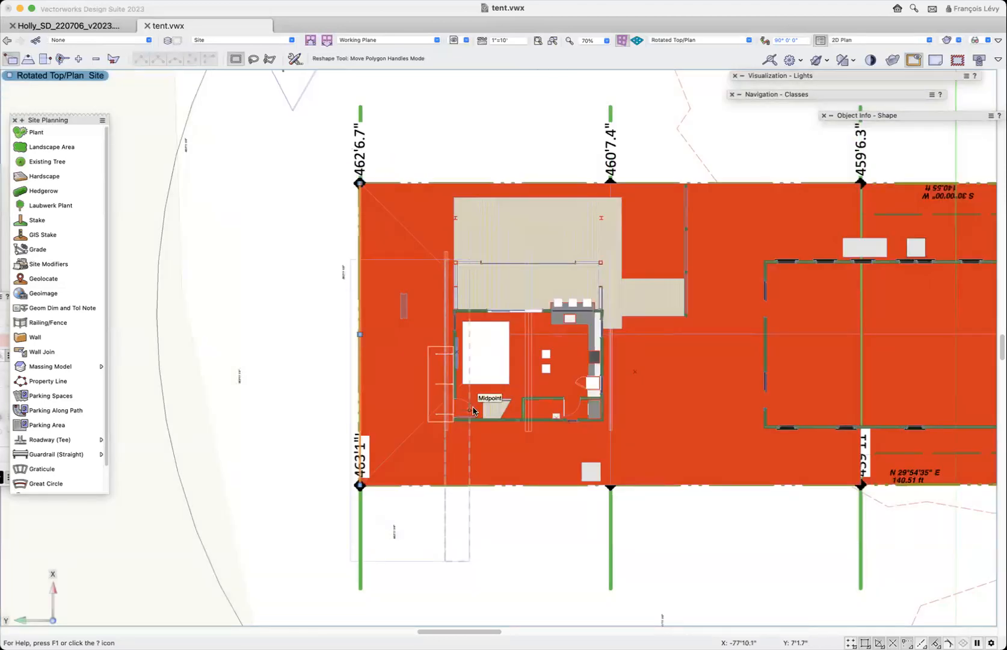
- Set the thin strip roof's bearing height for the entire roof, calculated by adding to the 463'1" stake elevation
key(c)
drag(379, 173, 321, 232)
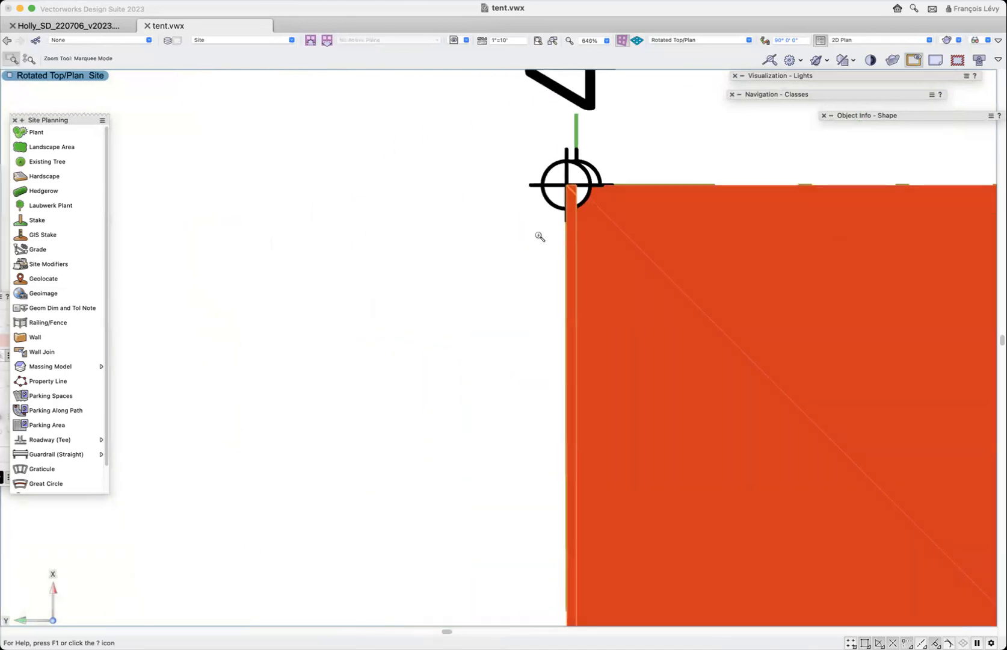
key(x)
scroll(575, 187, down, 20)
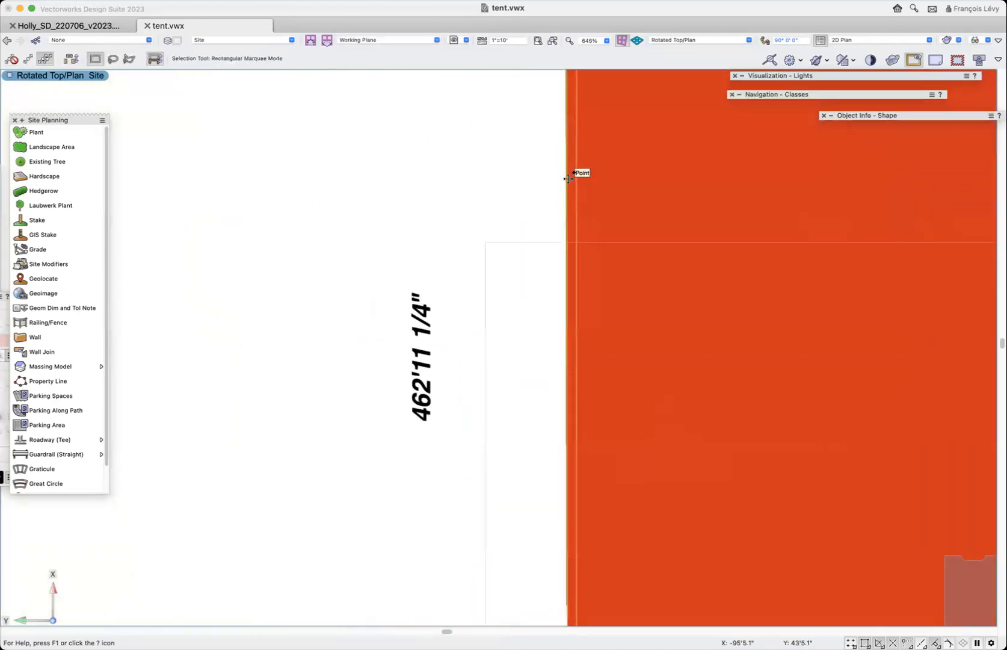
scroll(569, 178, up, 5)
scroll(579, 172, down, 8)
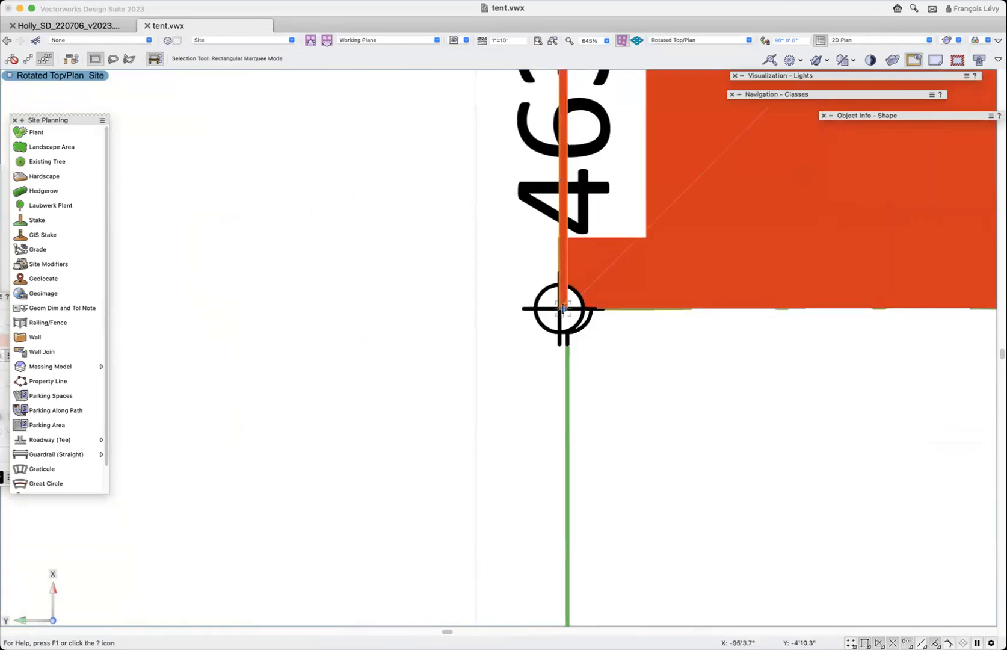
click(562, 309)
drag(531, 246, 492, 249)
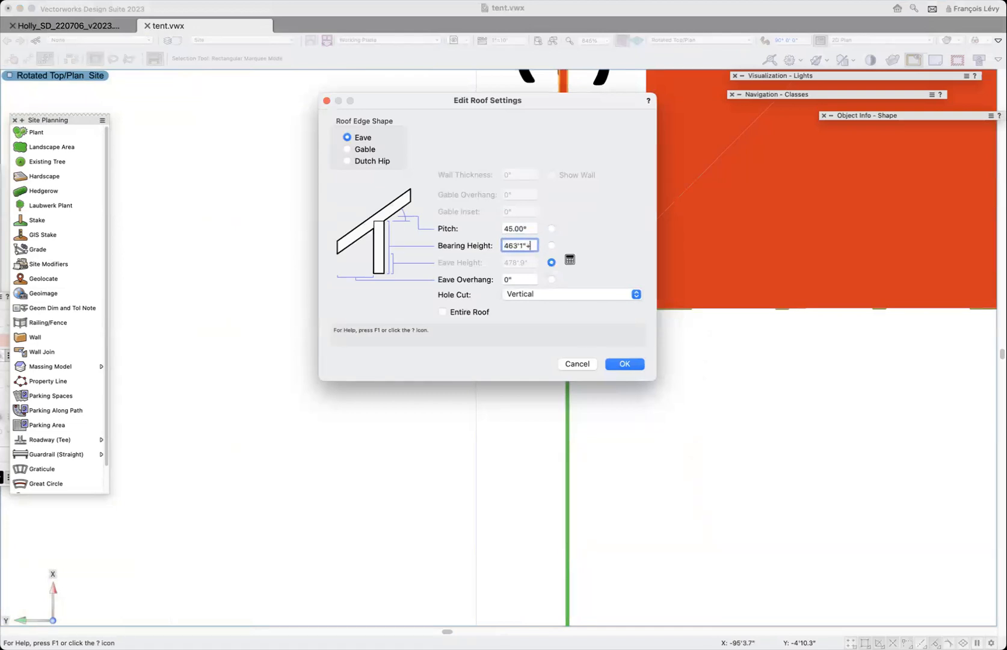
click(469, 313)
click(625, 364)
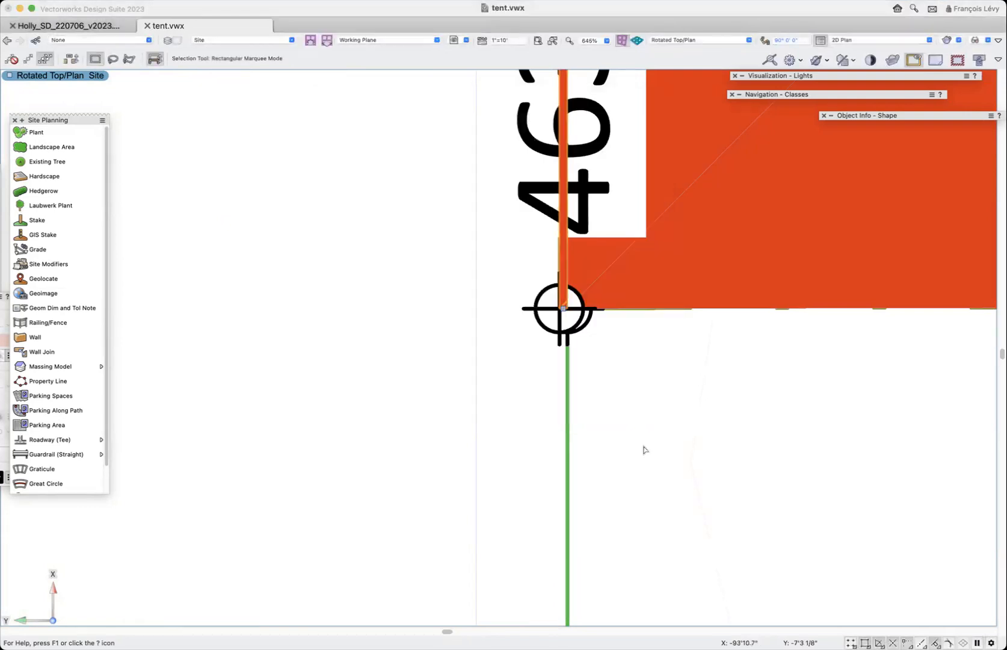
- Set an orthogonal 3D view looking along the rear property line, between the ends of its two corner stake lines
scroll(643, 449, up, 4)
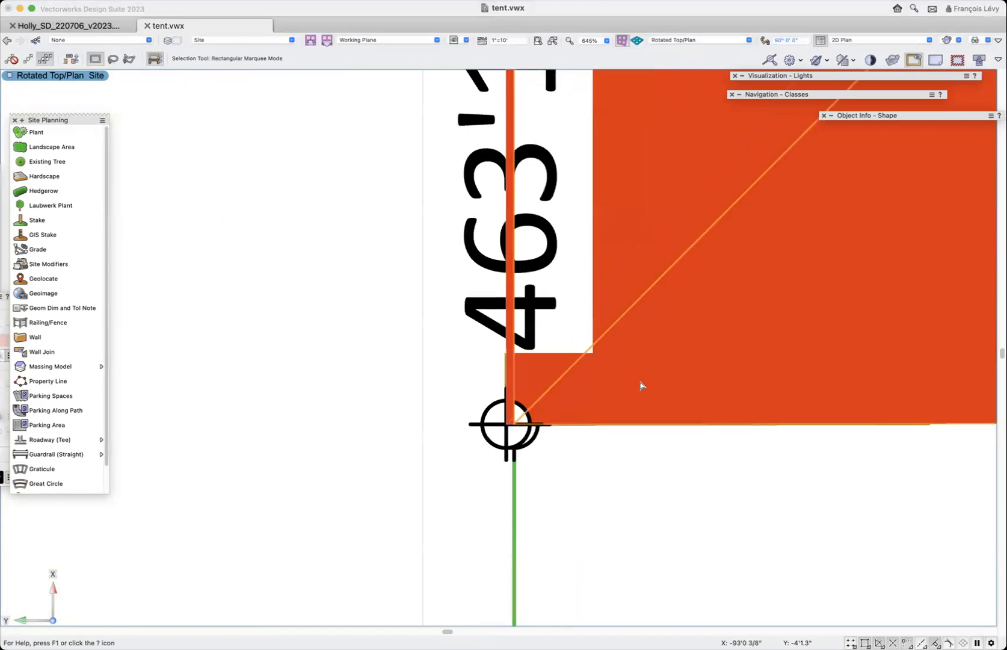
scroll(641, 385, down, 5)
scroll(641, 386, down, 3)
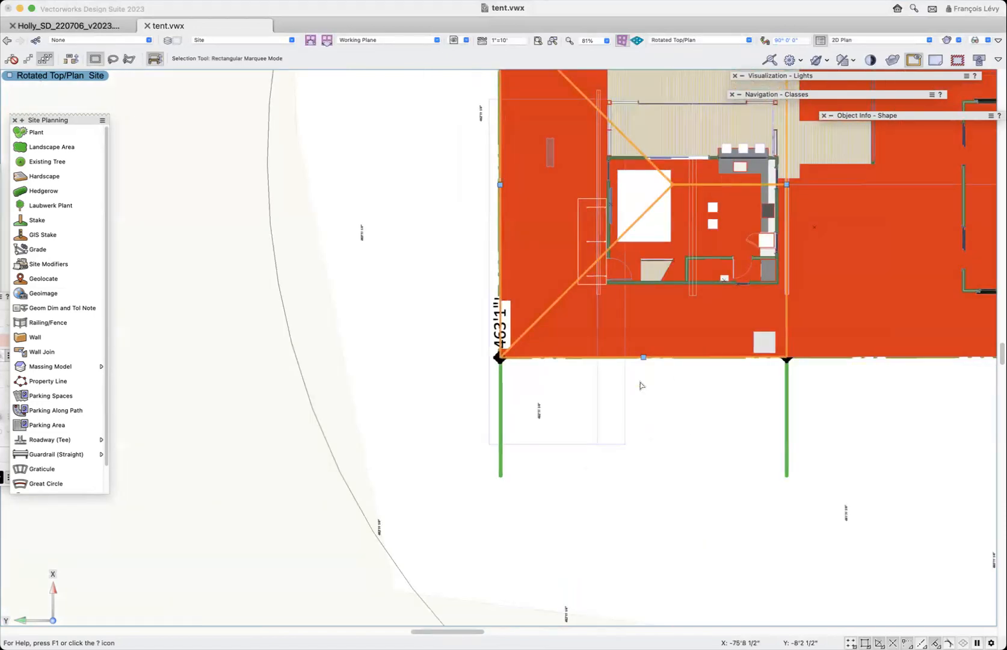
scroll(641, 385, up, 6)
scroll(641, 386, down, 5)
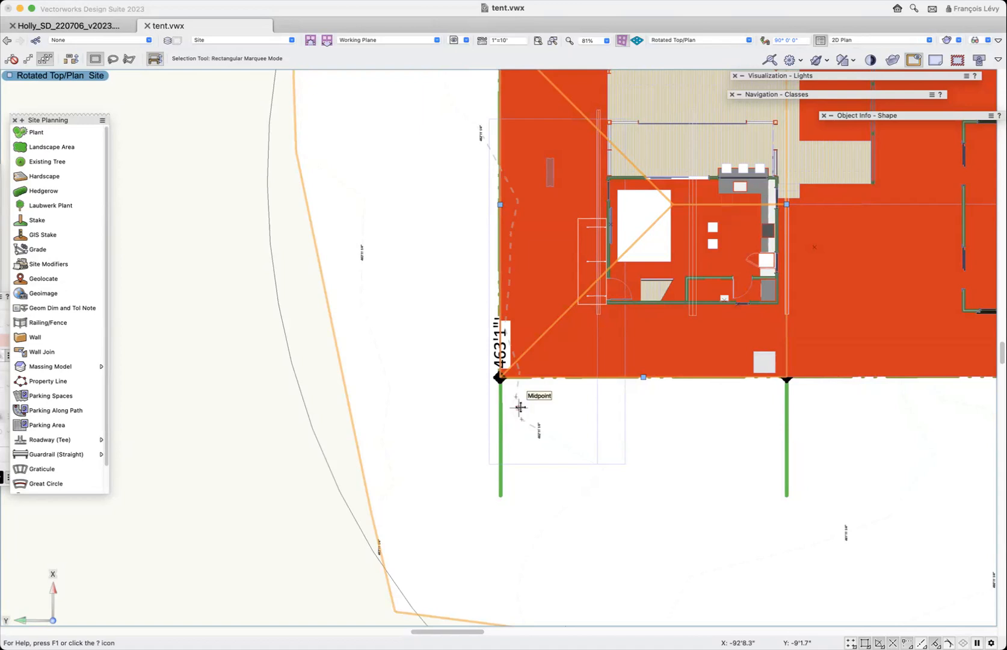
scroll(520, 408, up, 5)
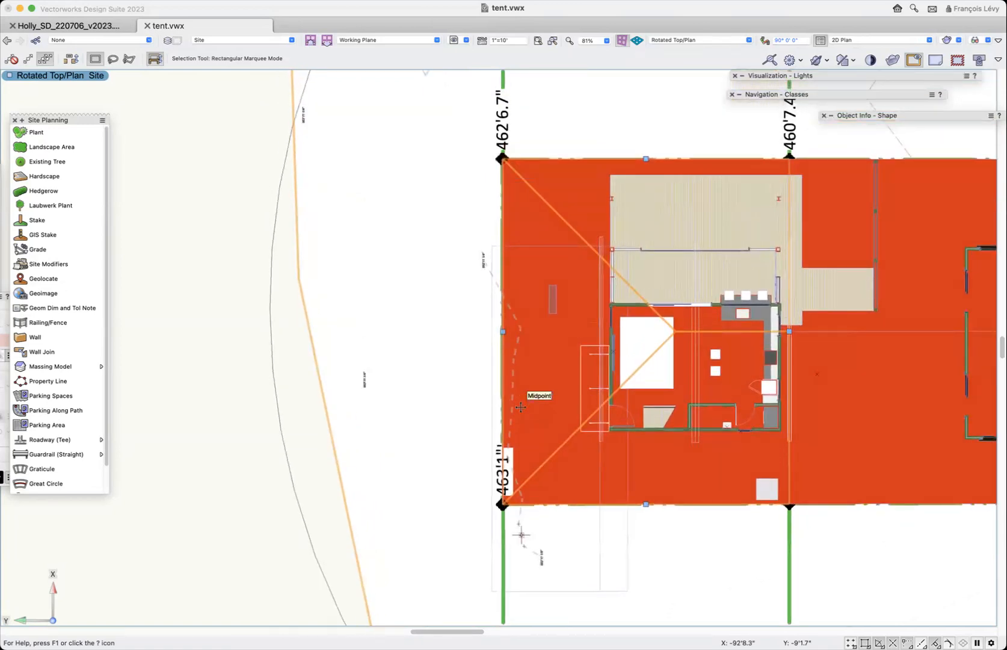
scroll(520, 408, down, 3)
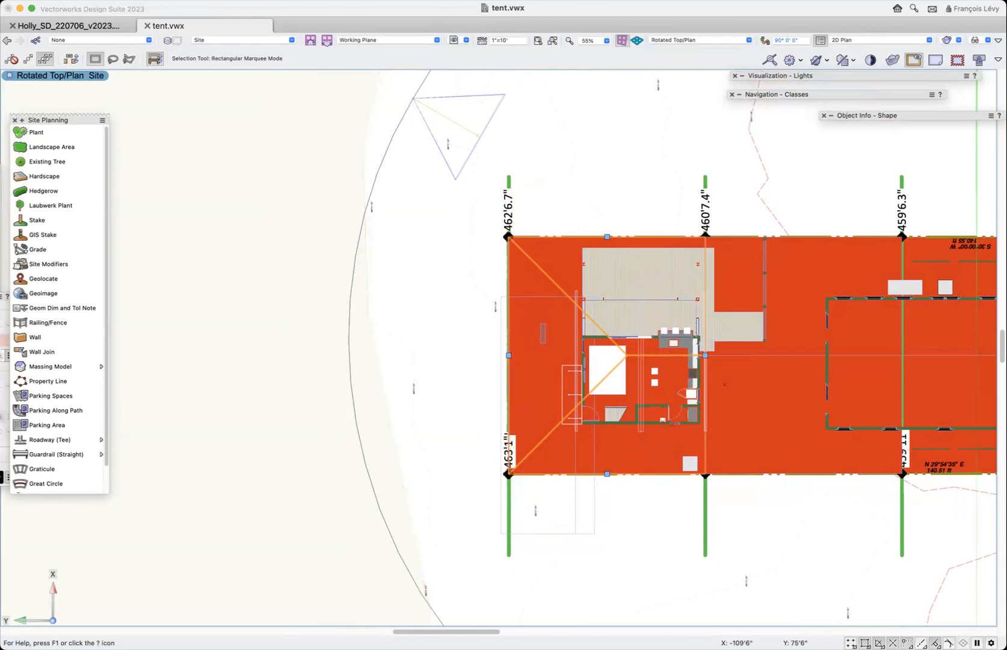
click(101, 0)
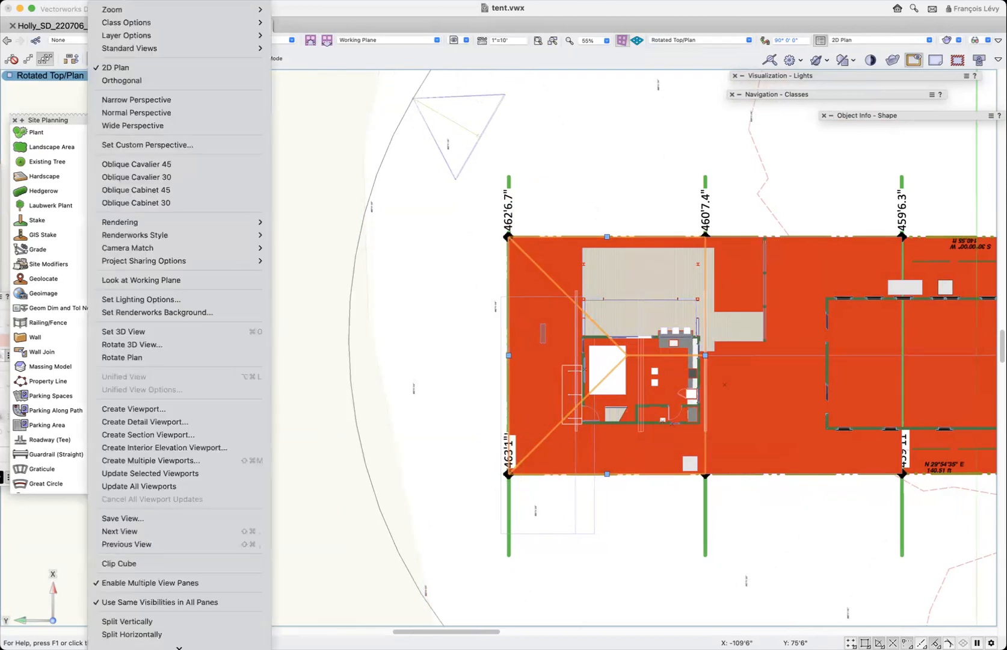
click(159, 338)
scroll(533, 478, down, 3)
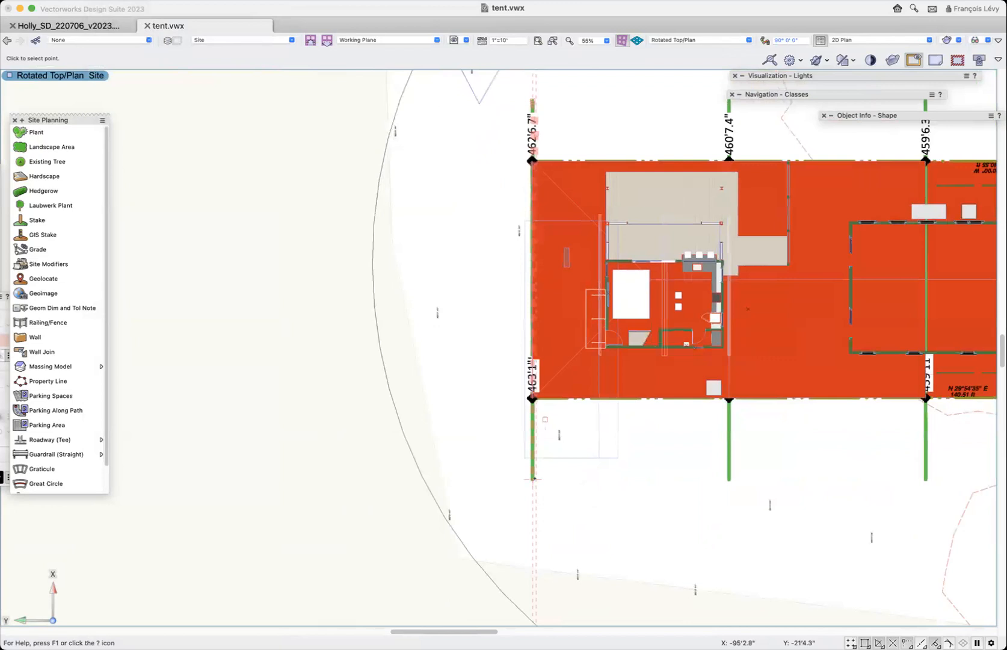
click(531, 480)
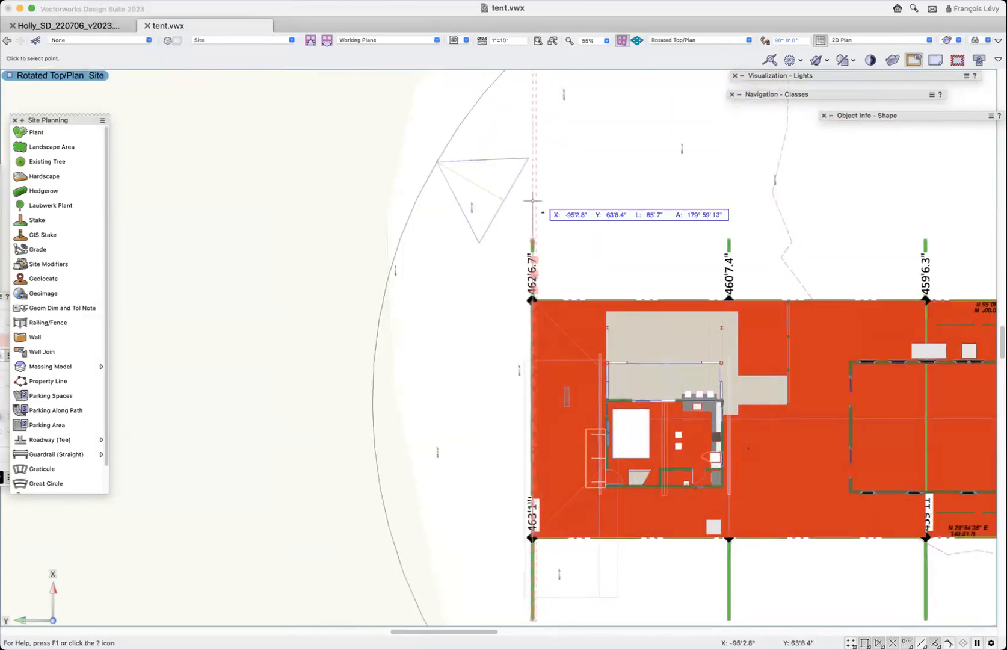
click(534, 237)
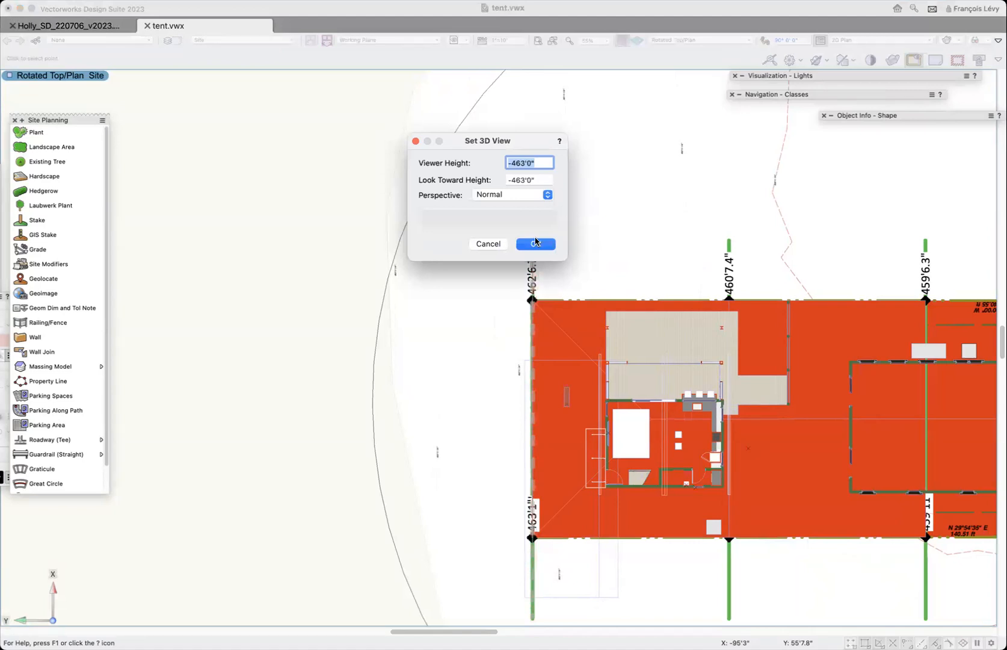
click(513, 195)
click(511, 171)
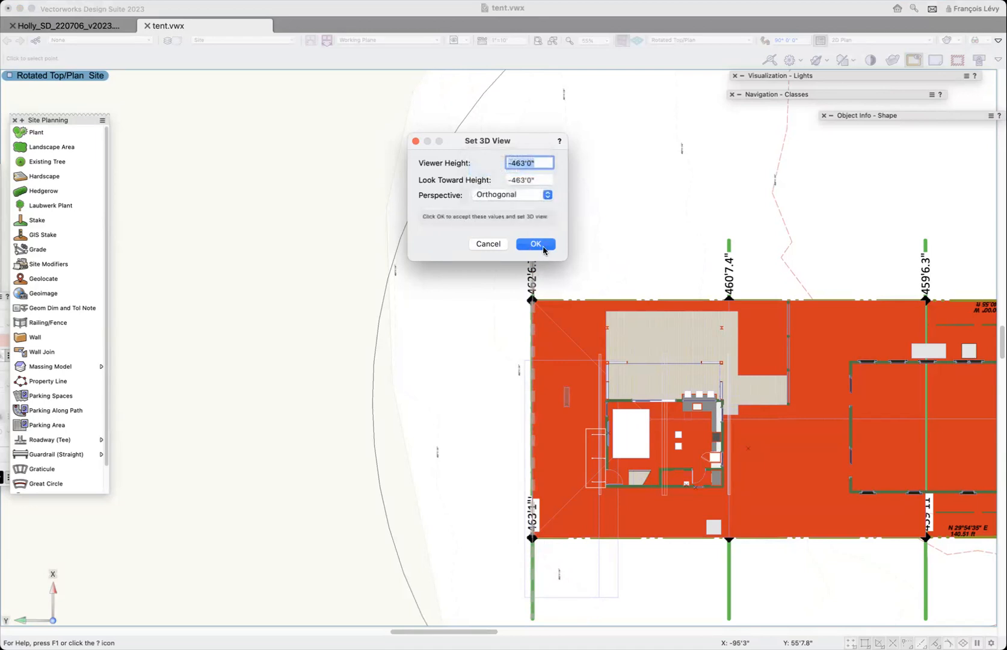
click(541, 245)
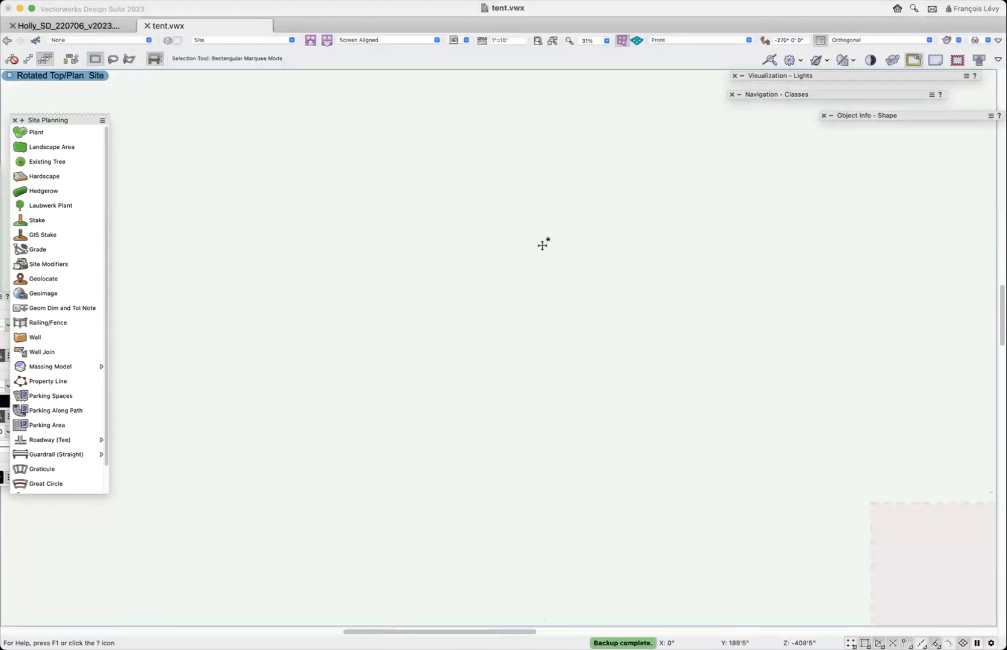
- Examine in the side view how the thin strip roof meets the main rear roof's eave, selecting each roof in turn
key(c)
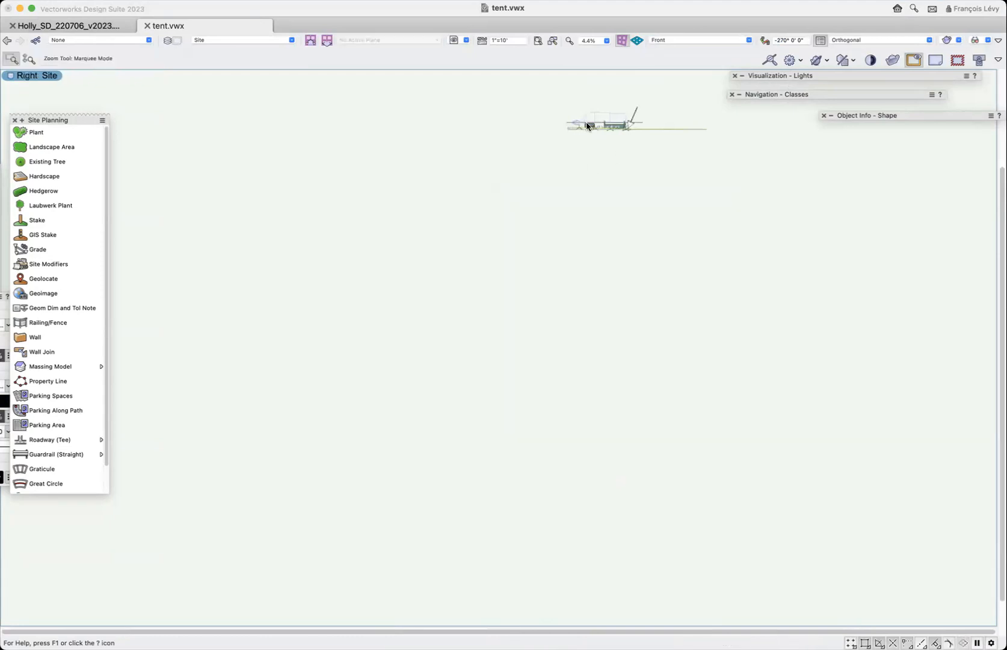
drag(583, 137, 588, 135)
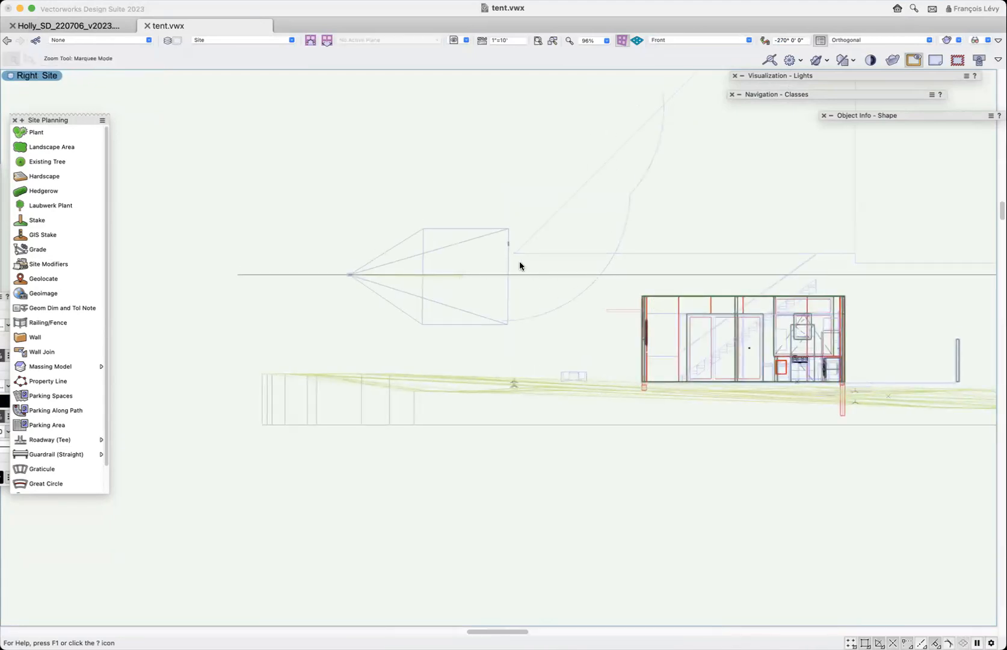
drag(520, 265, 516, 251)
drag(424, 225, 455, 270)
key(super+minus)
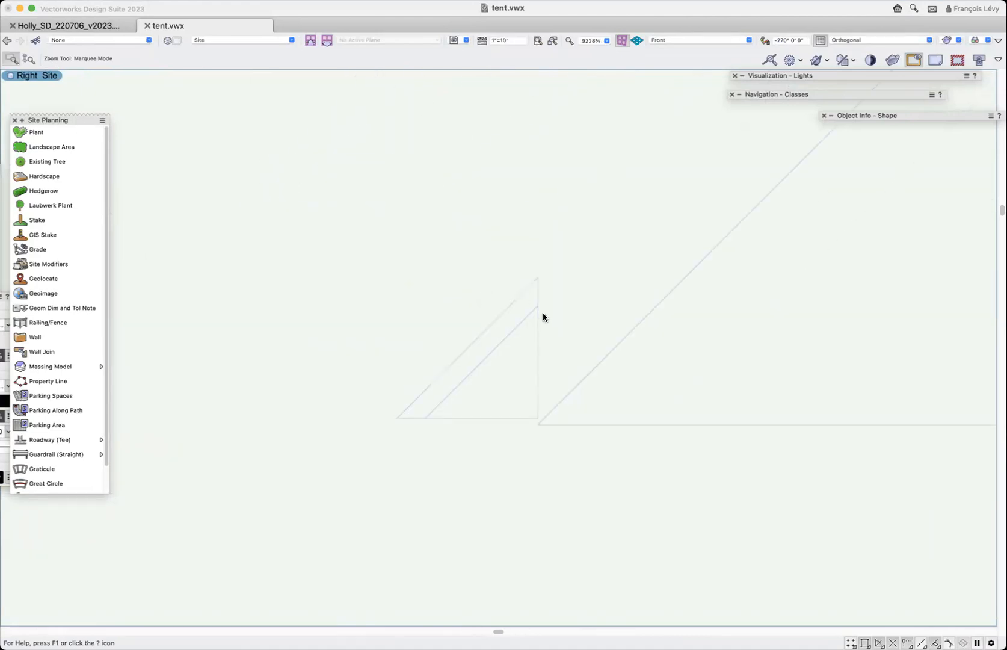
key(x)
click(527, 318)
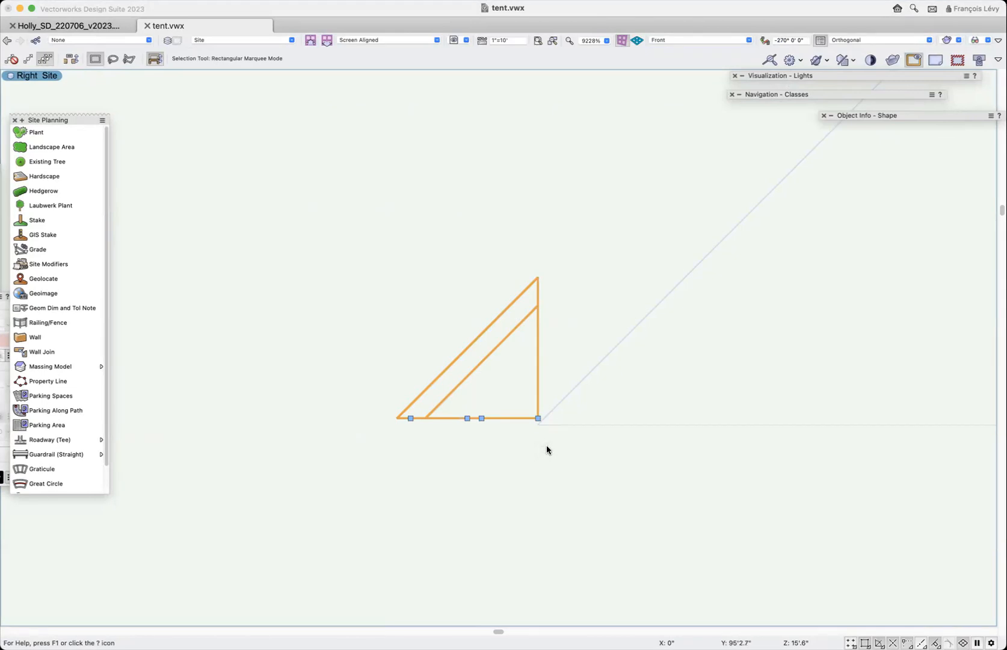
click(571, 389)
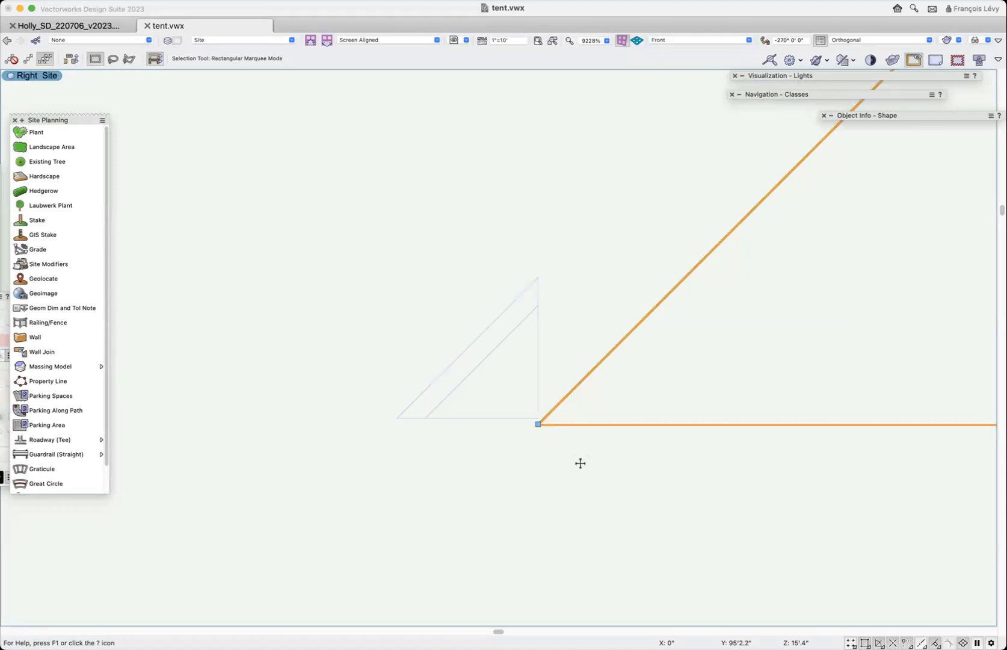
- Measure with the Line tool the vertical distance from the main rear roof's eave corner up to the strip roof's slope
key(2)
click(538, 424)
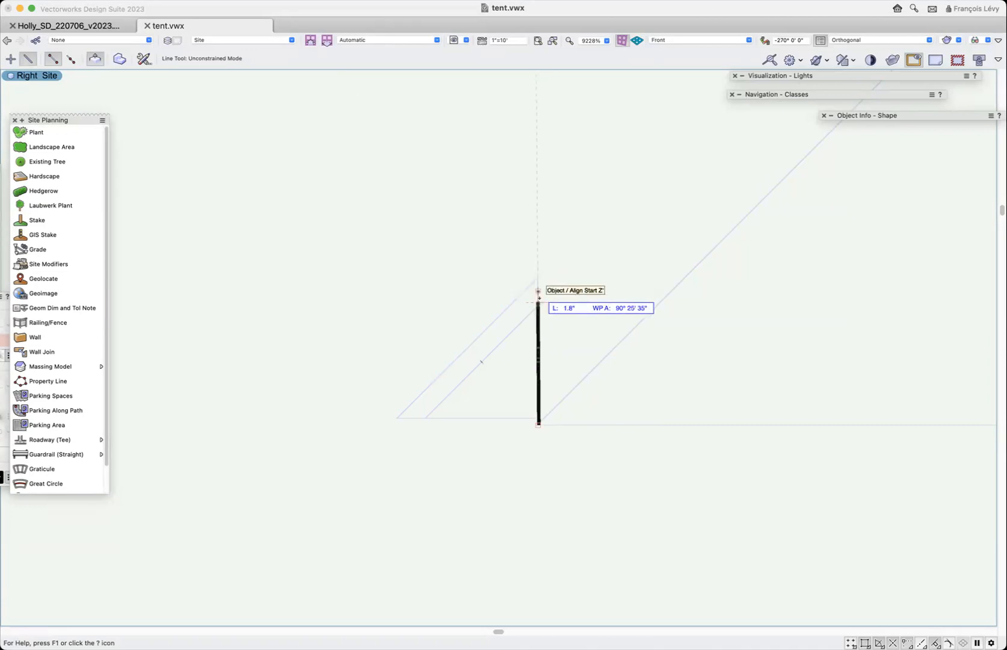
click(540, 304)
key(x)
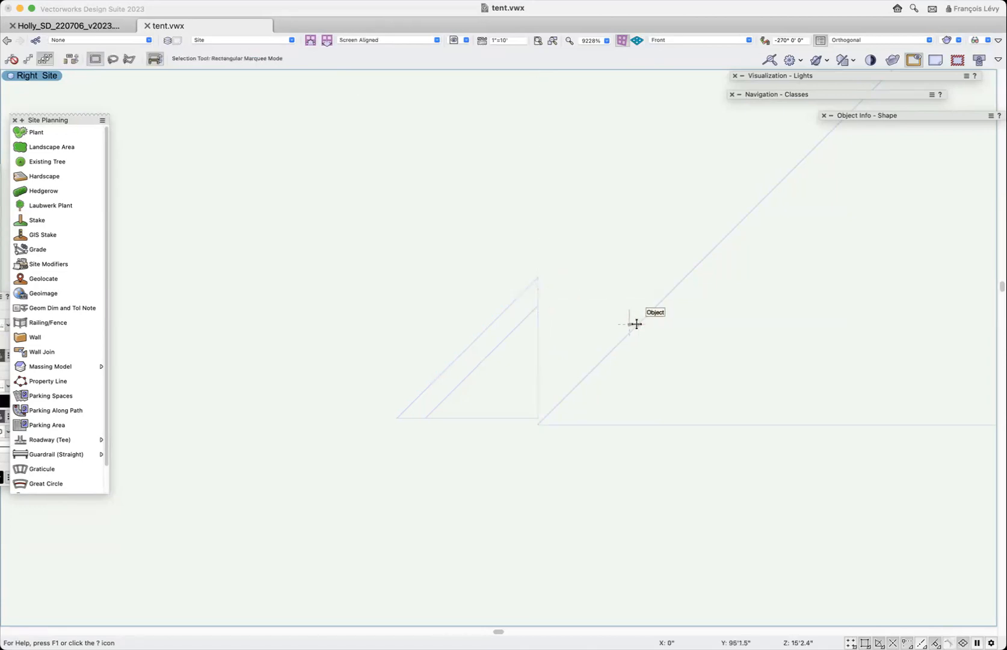
- Raise the bearing height of the main roof's rear eave by 2", entering 478'.9"+2
click(637, 325)
drag(541, 424, 539, 427)
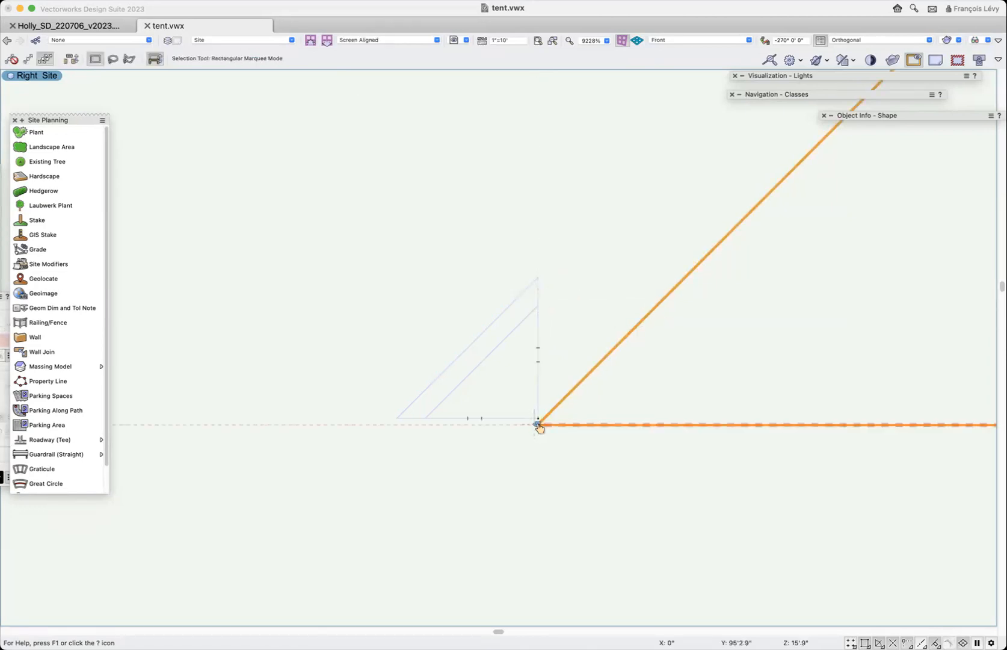
click(538, 425)
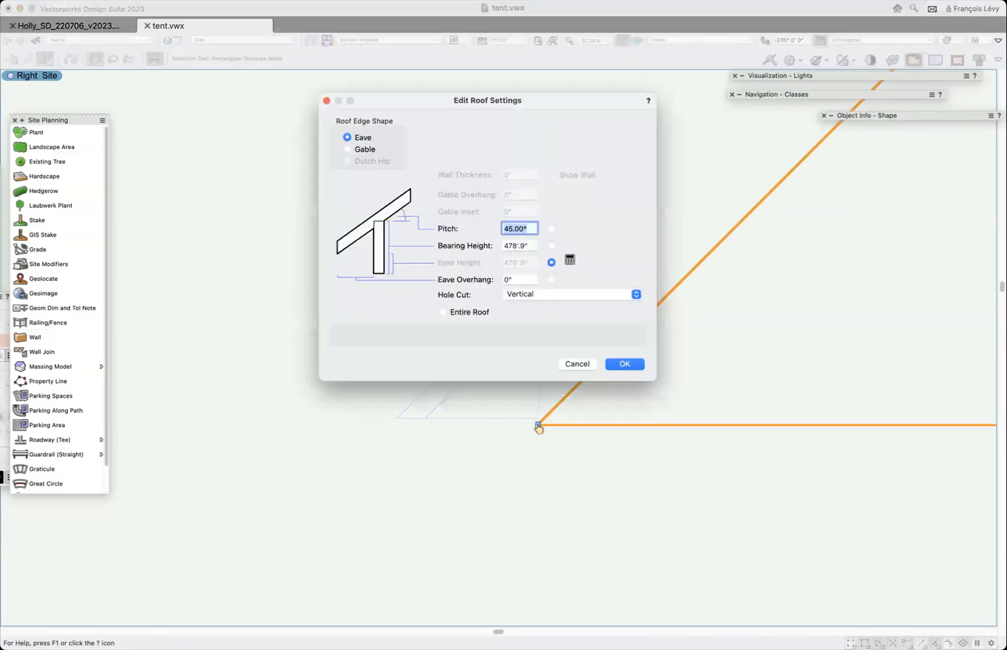
click(525, 246)
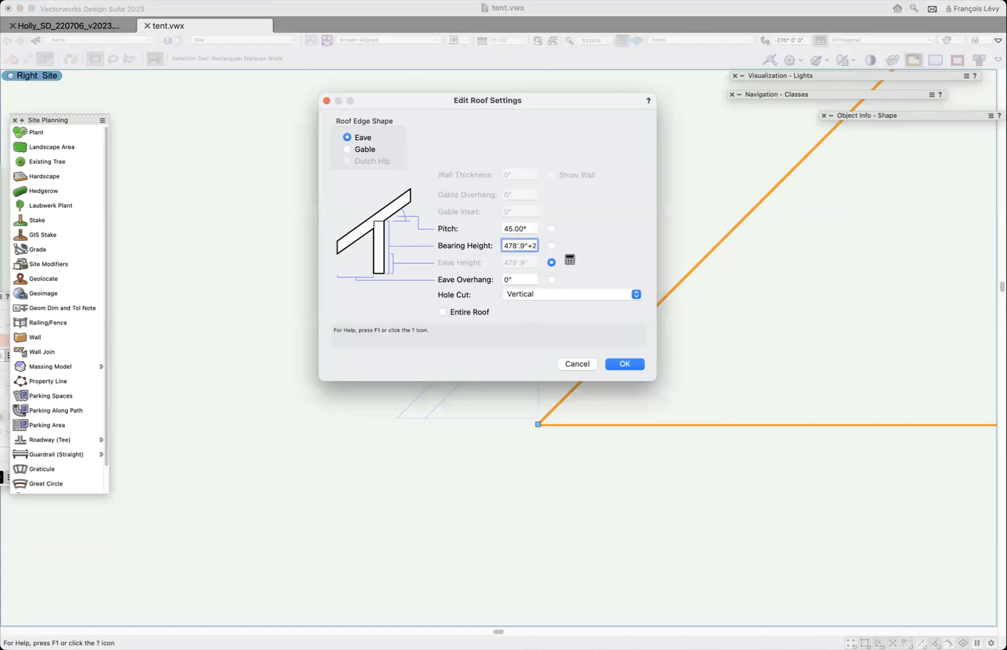
key(Return)
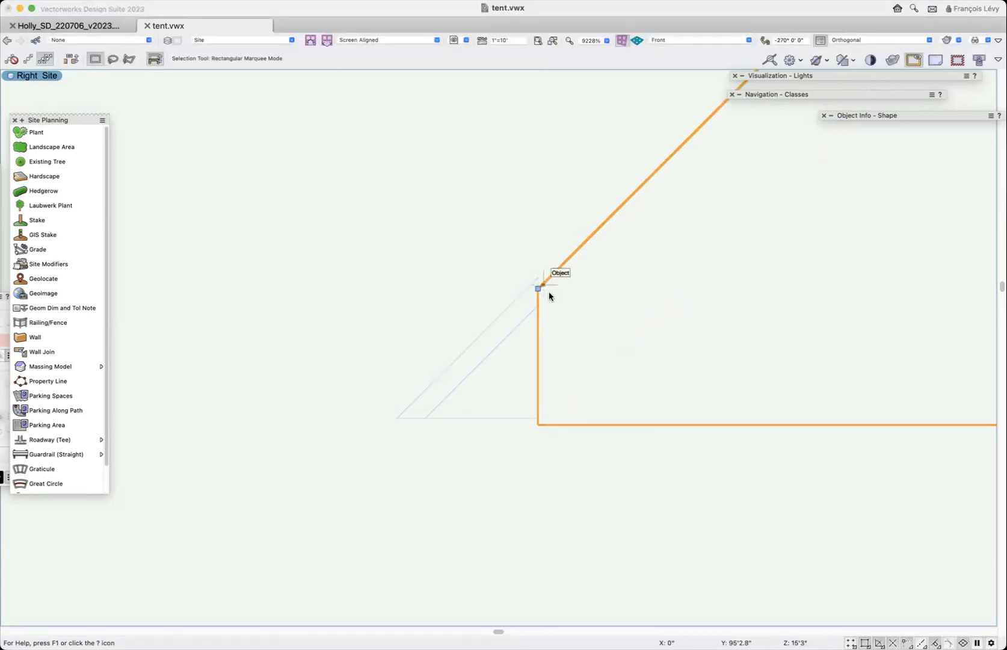
- Inspect the joint between the raised rear eave and the thin strip roof, first from the side and then orbiting in 3D
mouse_move(540, 290)
mouse_down()
mouse_move(537, 278)
mouse_move(540, 303)
mouse_up()
key(super+2)
key(super+2)
key(super+2)
key(super+2)
key(super+2)
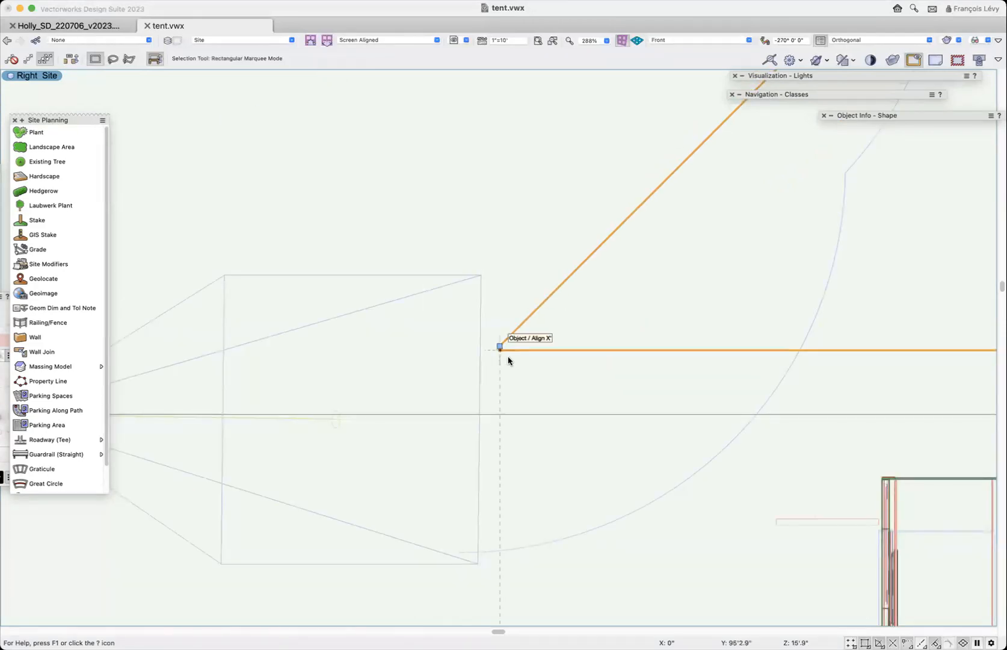
scroll(509, 357, right, 2)
key(c)
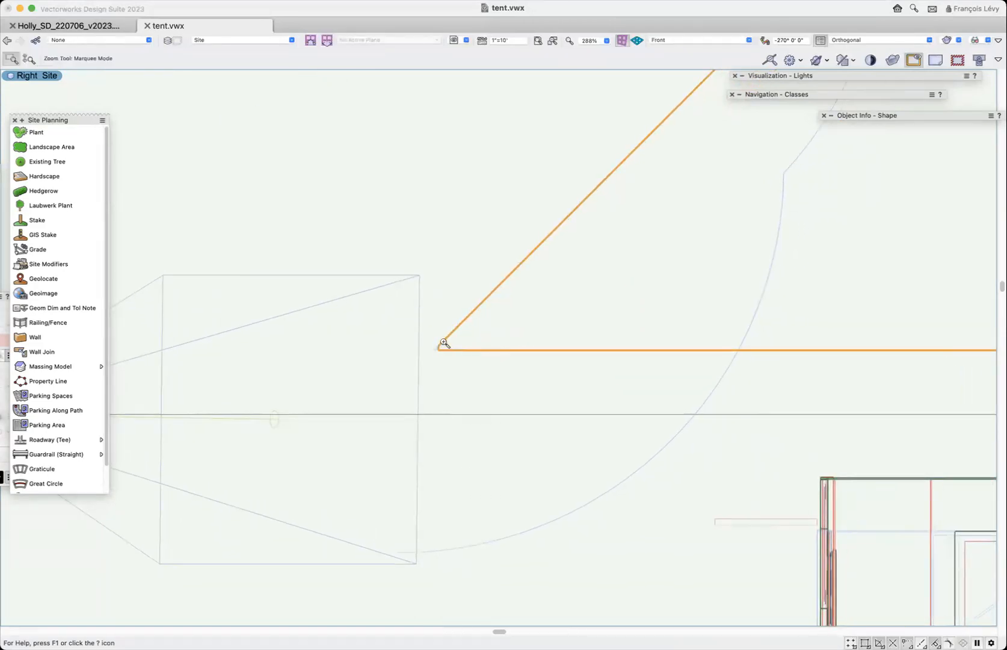
drag(427, 334, 456, 359)
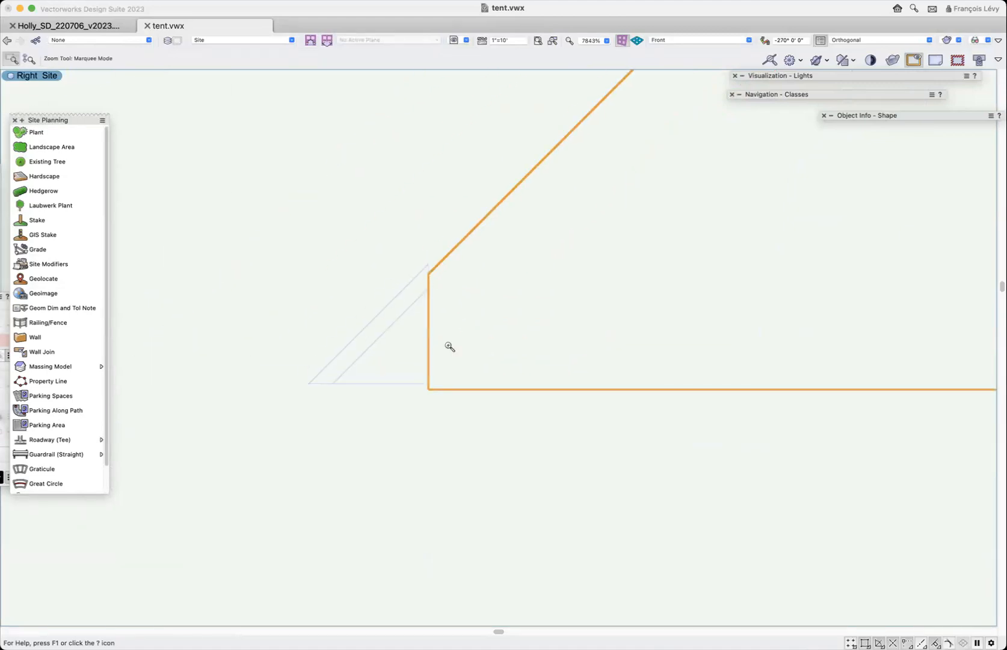
key(shift+c)
drag(434, 323, 457, 330)
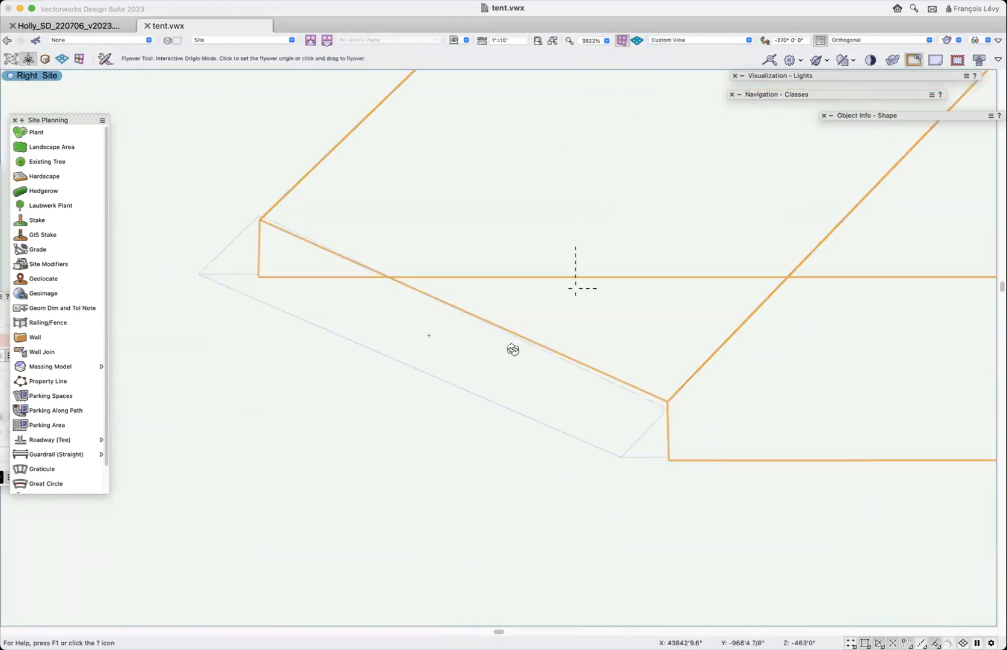
drag(513, 349, 570, 396)
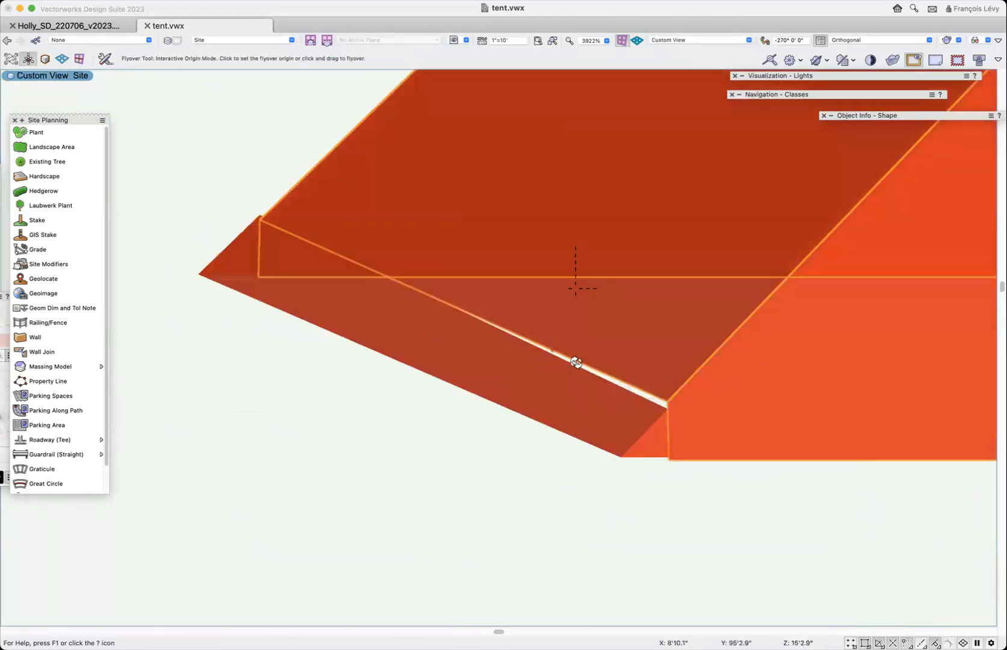
- Recall the saved view "8 tent model" and orbit around the rear tent roofs to examine how they enclose the gabled house
drag(258, 221, 214, 284)
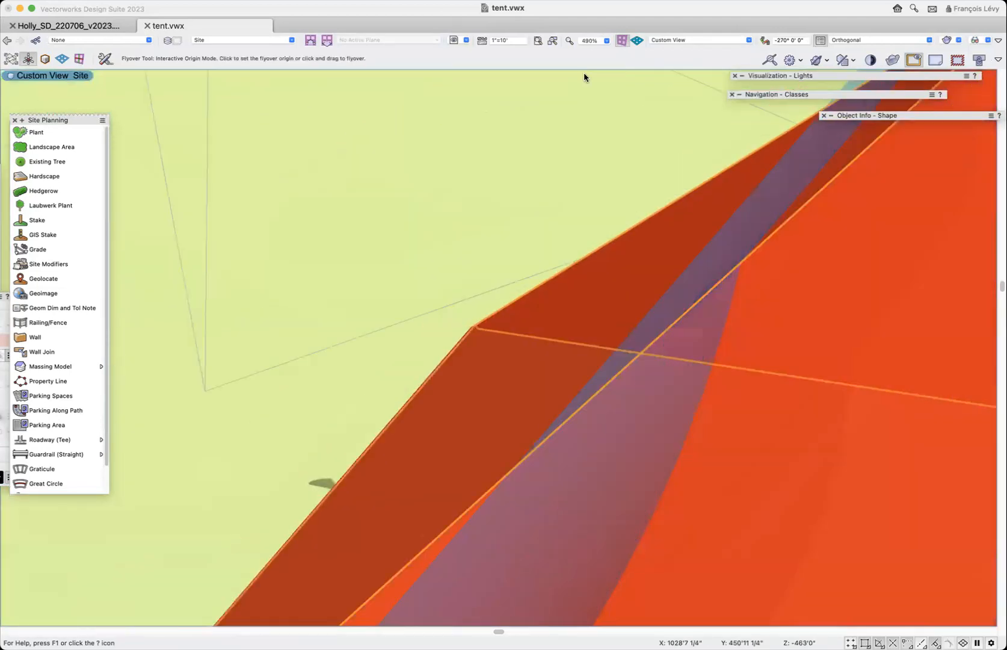
click(454, 41)
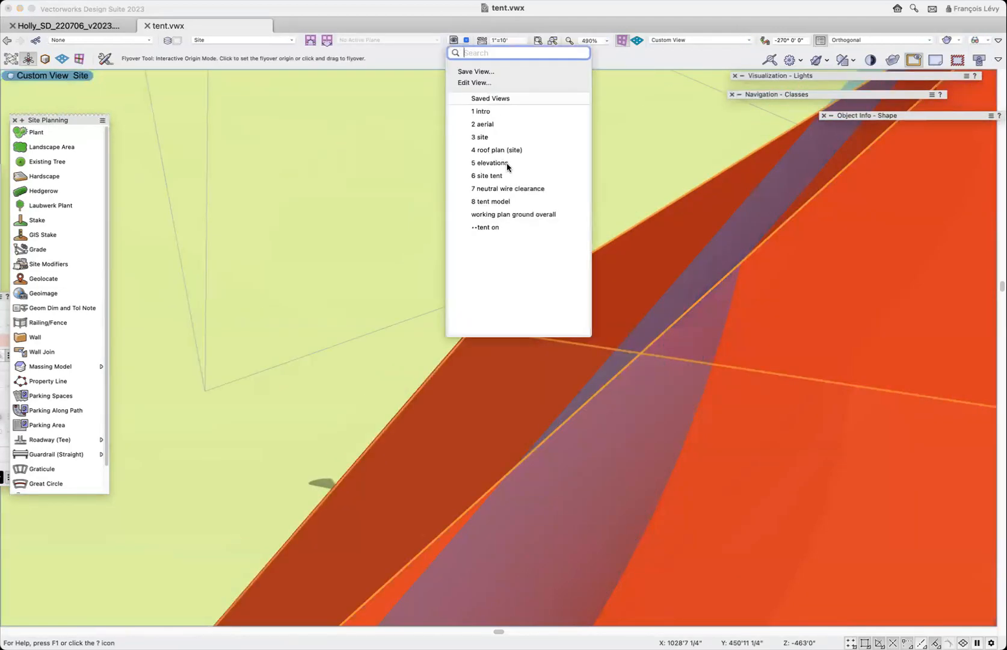
click(491, 201)
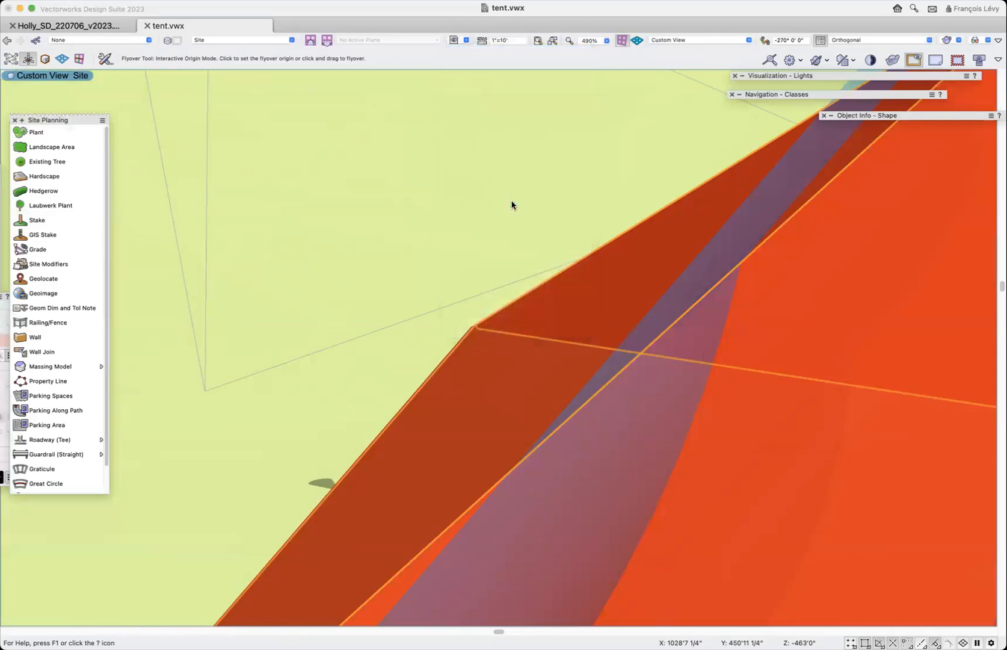
drag(717, 212, 842, 287)
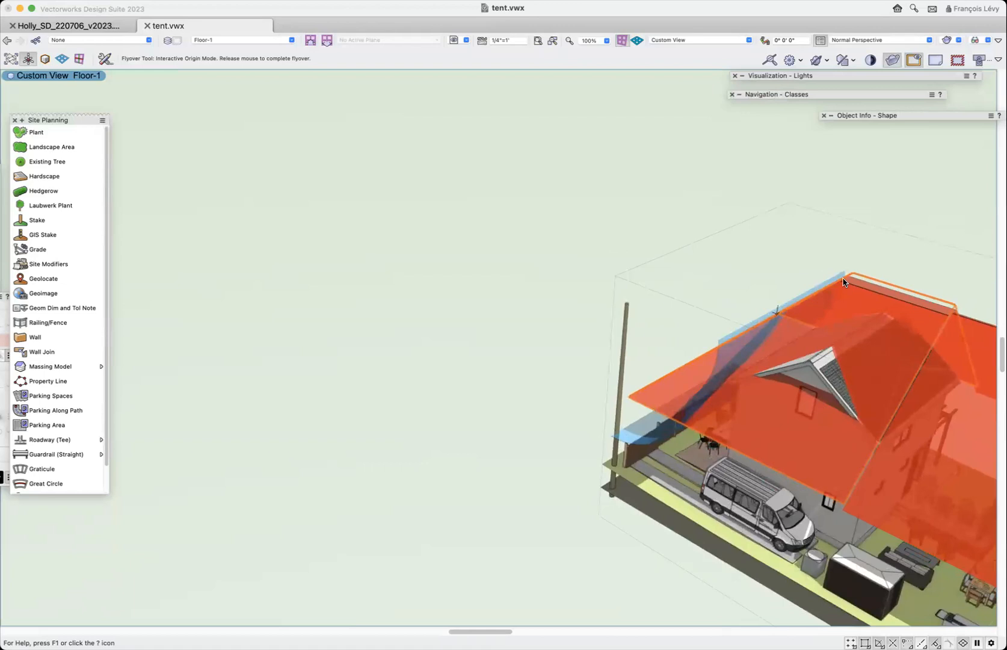
drag(738, 344, 896, 438)
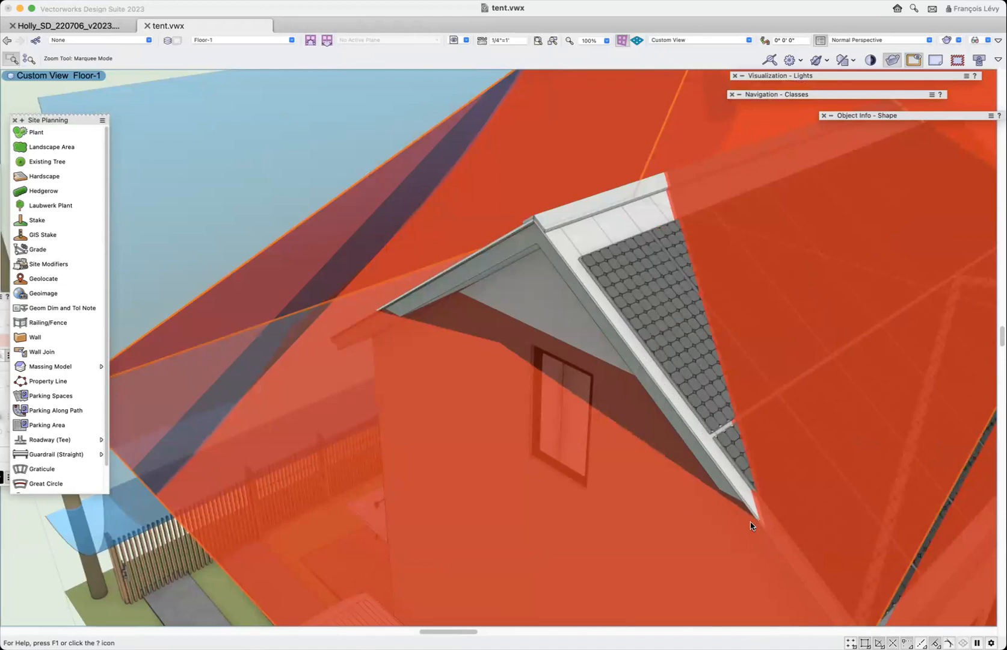
scroll(751, 525, down, 5)
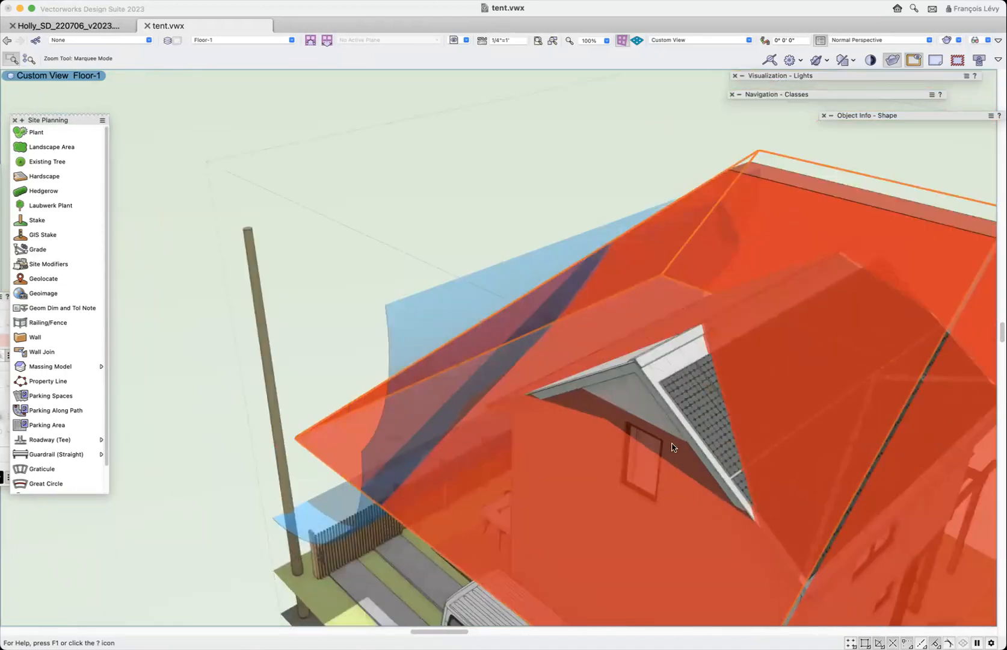
scroll(580, 360, up, 3)
shift+middle_drag(539, 357, 558, 374)
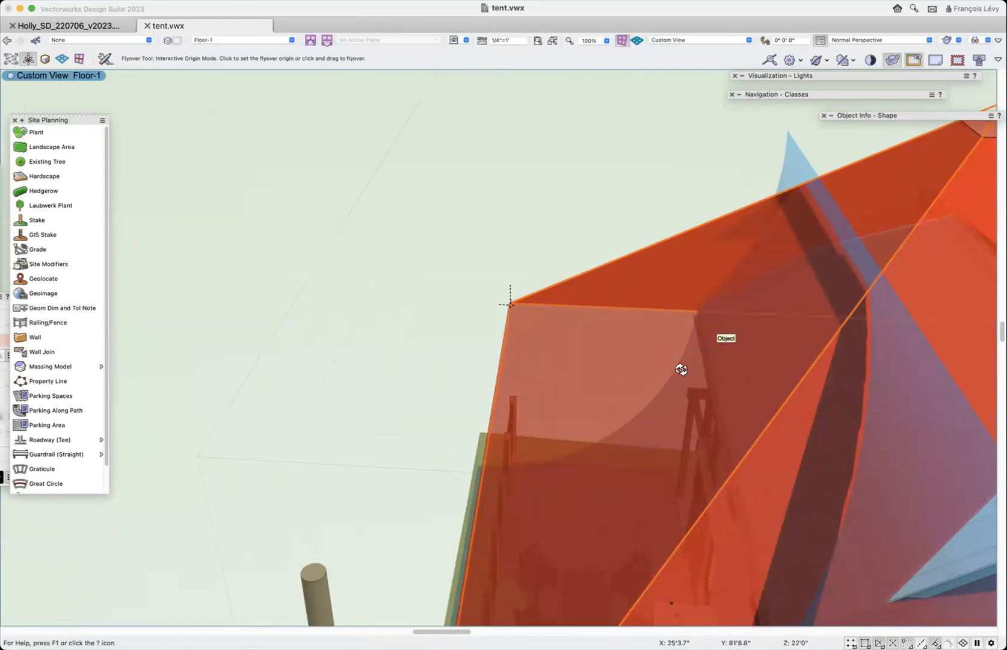
scroll(681, 369, down, 5)
drag(681, 369, 713, 270)
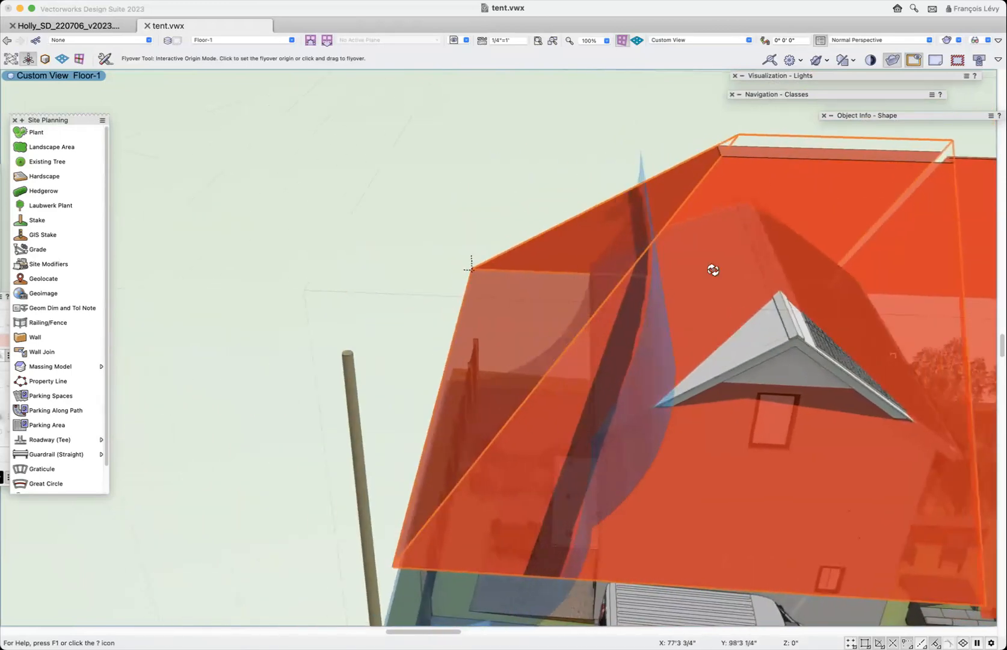
drag(704, 223, 632, 227)
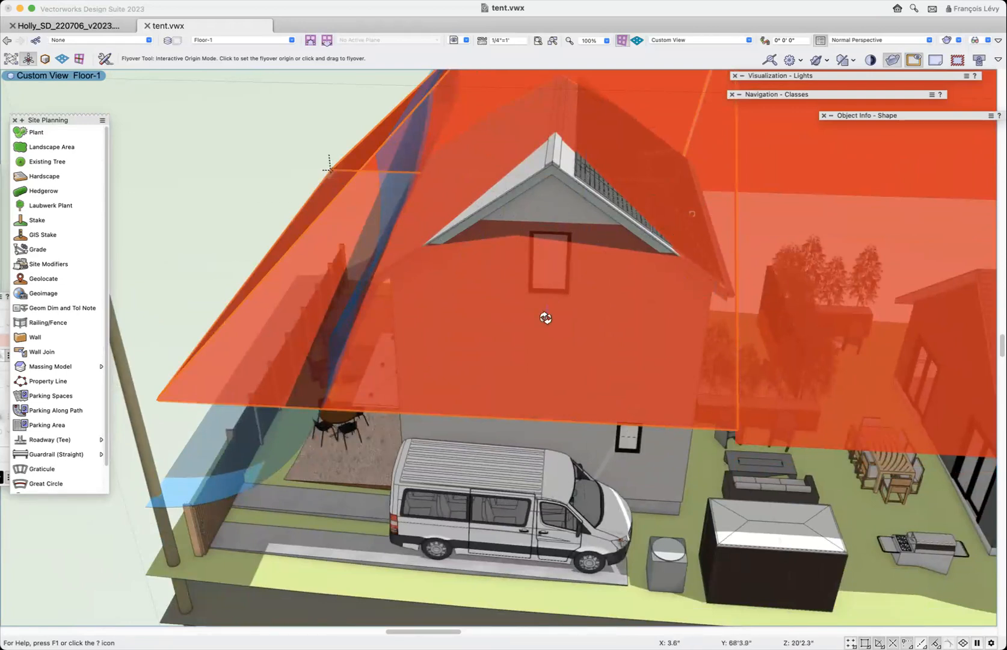
- Examine the tent segments one after another from the rear gabled house to the front of the lot
scroll(546, 318, left, 6)
scroll(546, 317, up, 5)
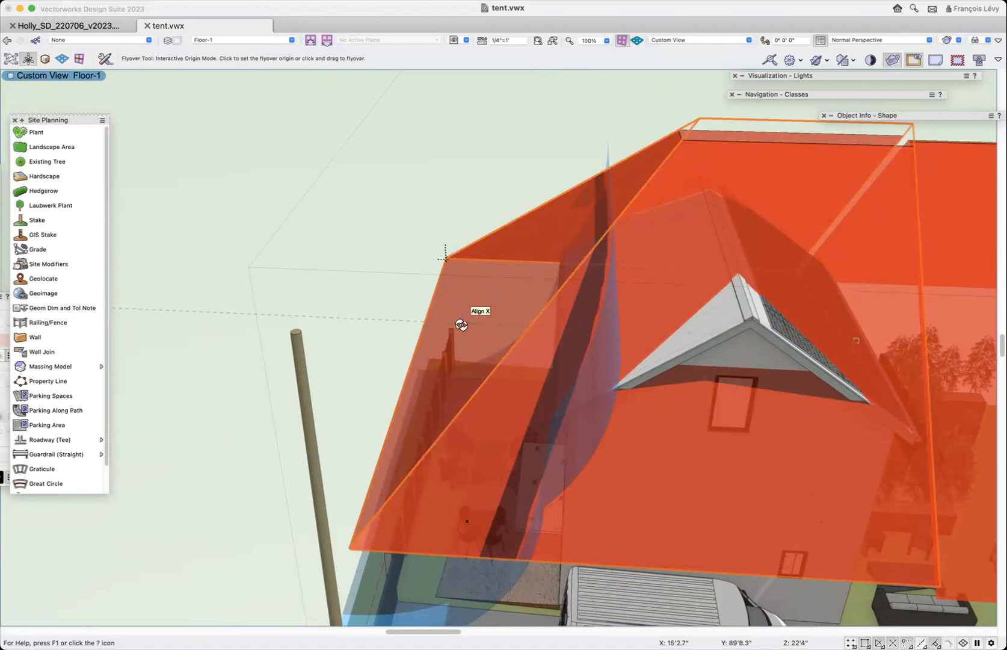
scroll(461, 325, right, 3)
scroll(462, 325, down, 1)
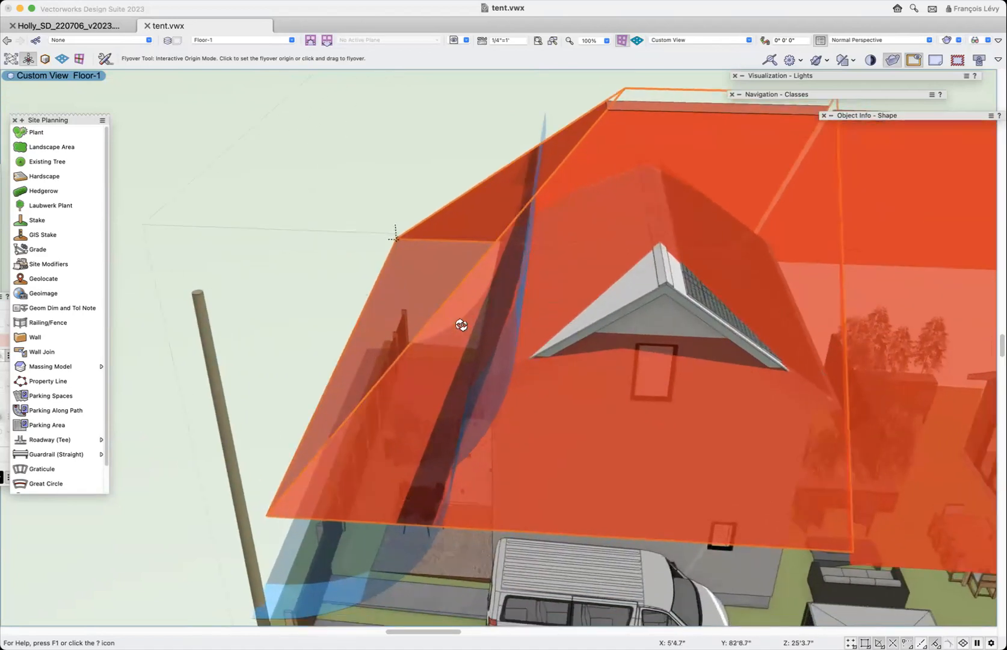
scroll(462, 325, right, 10)
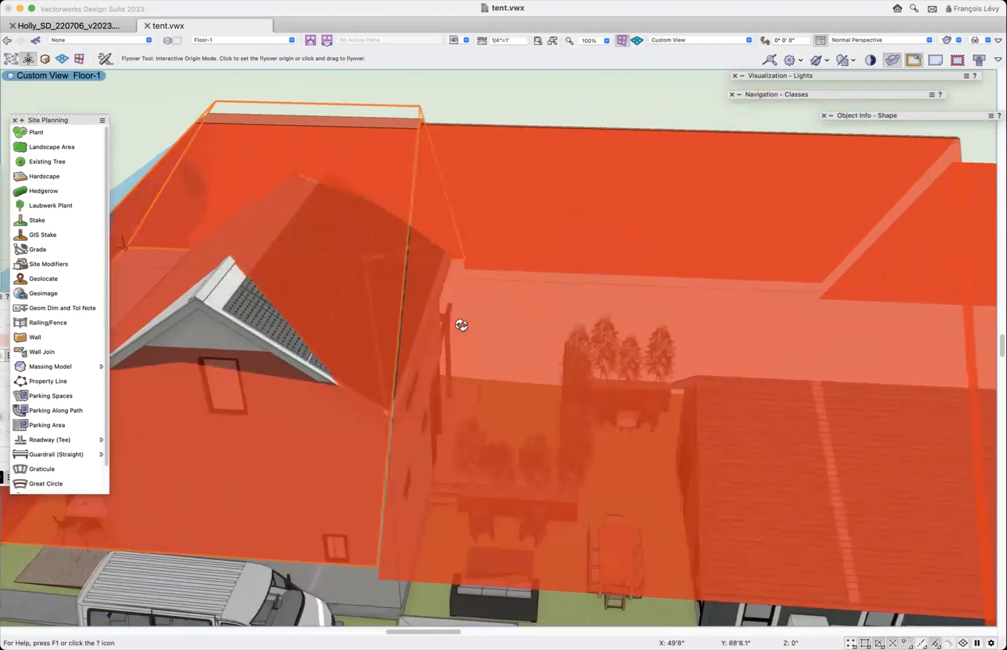
scroll(461, 325, left, 10)
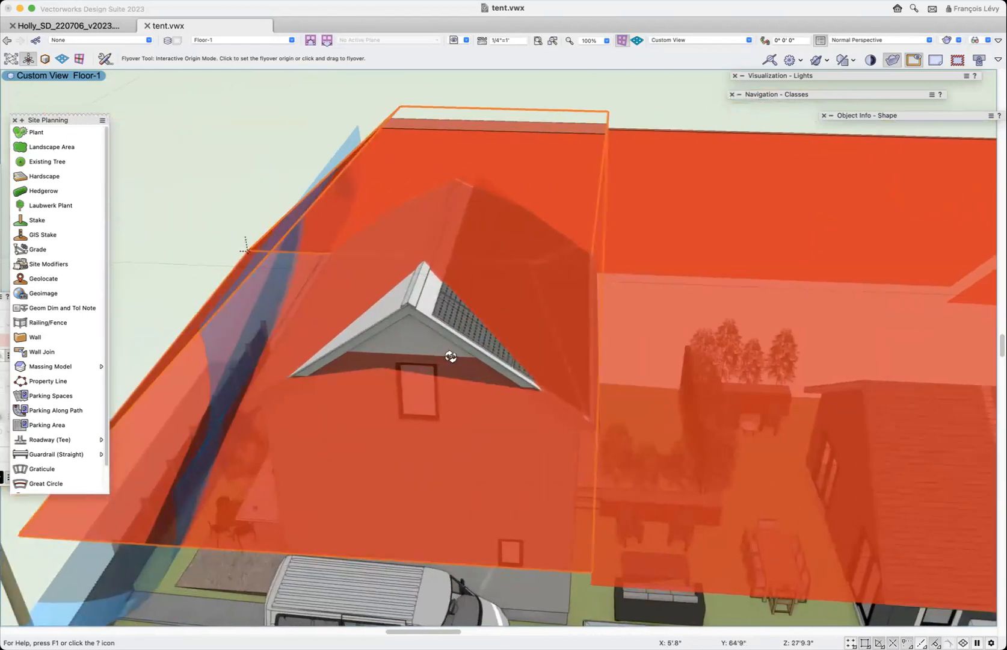
scroll(450, 357, down, 3)
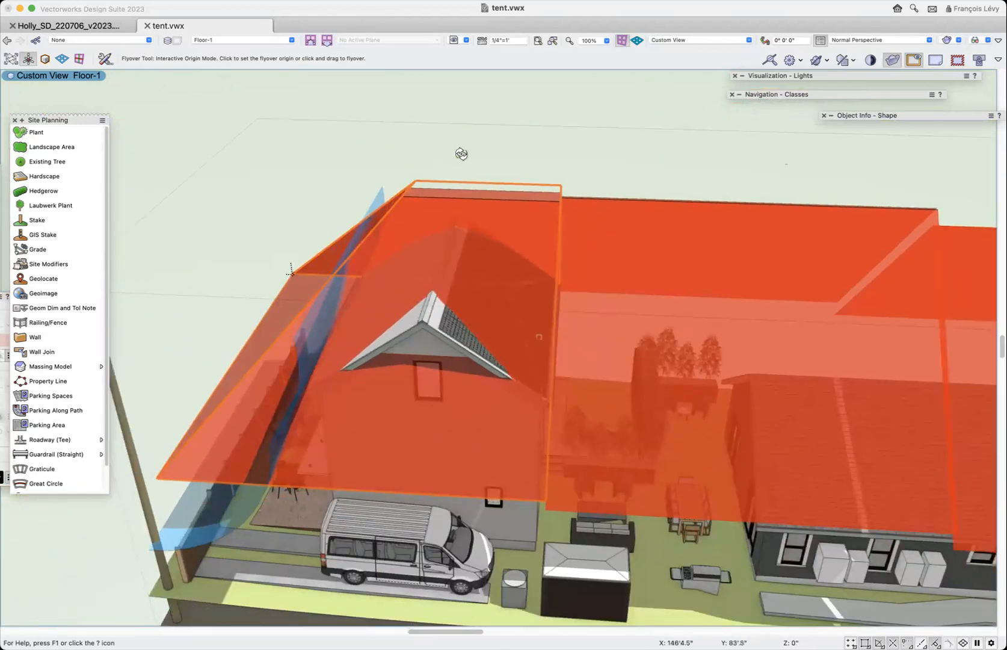
scroll(473, 231, right, 5)
scroll(472, 236, right, 3)
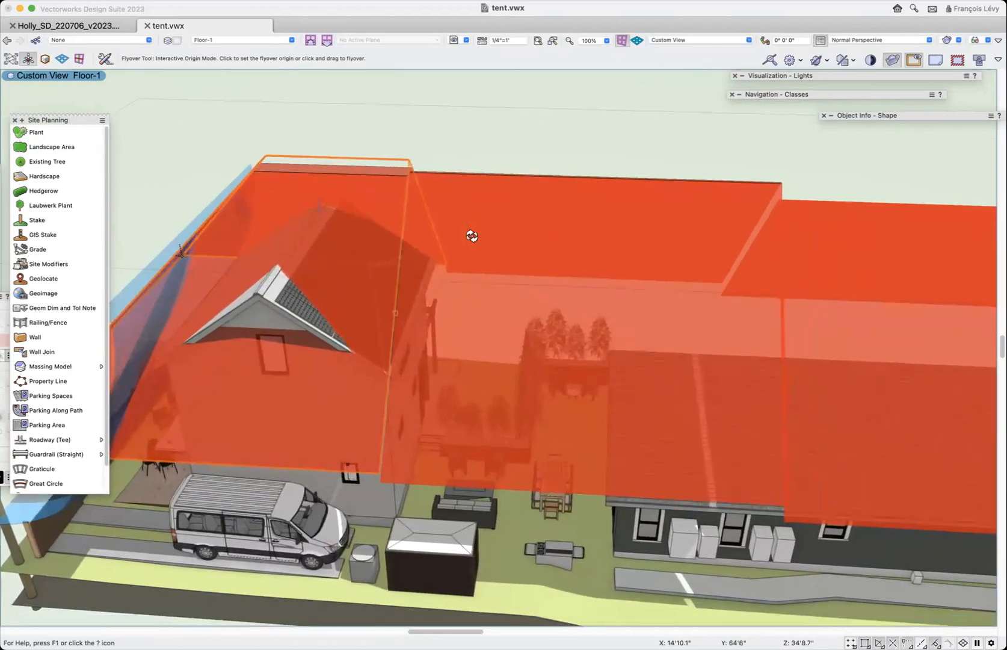
scroll(472, 236, right, 5)
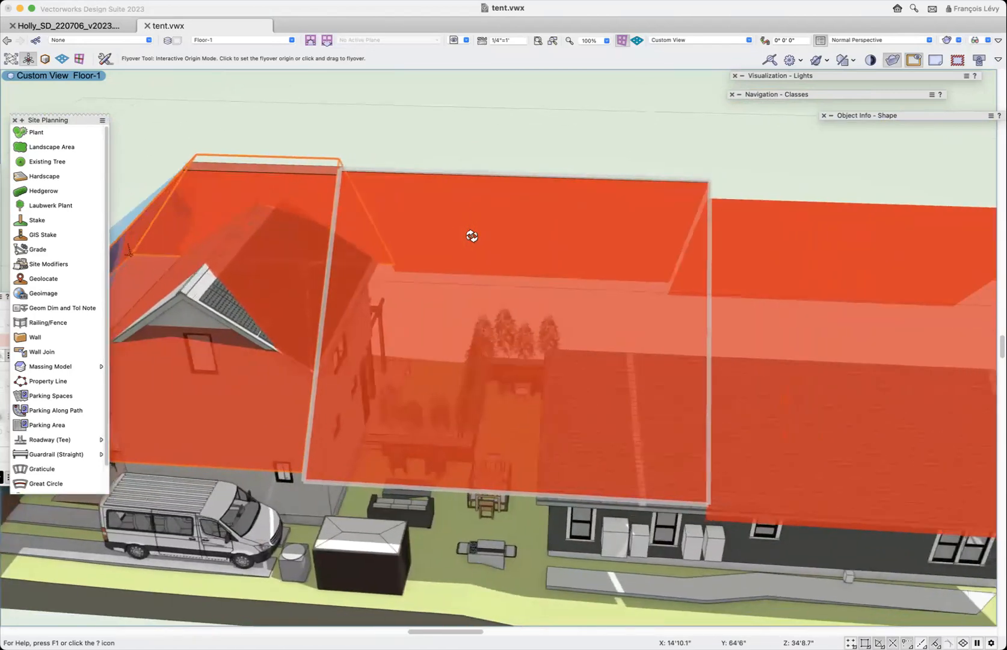
scroll(472, 236, right, 10)
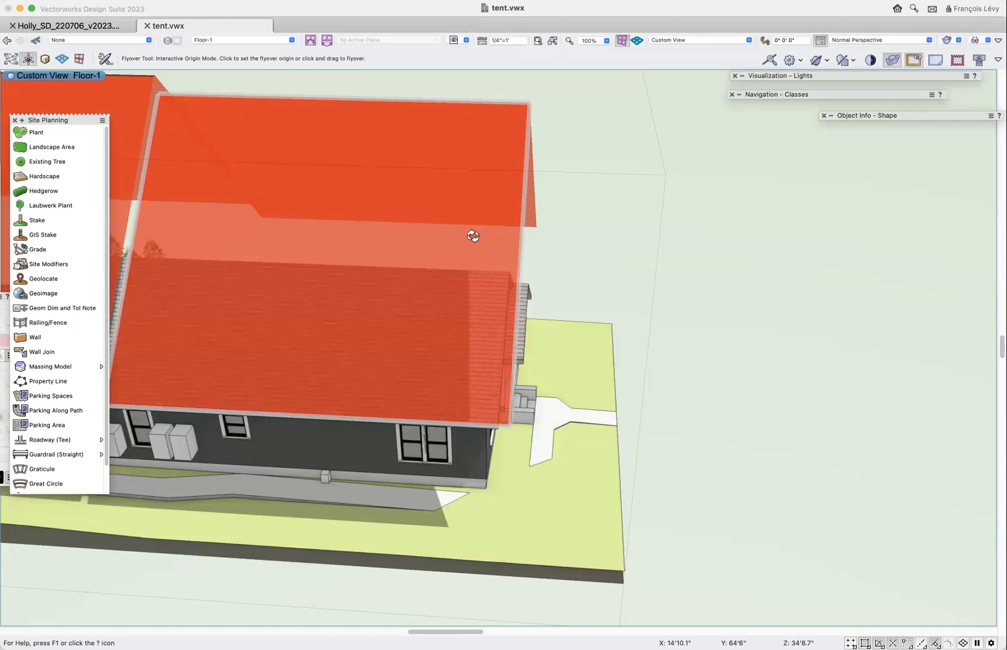
scroll(474, 236, left, 5)
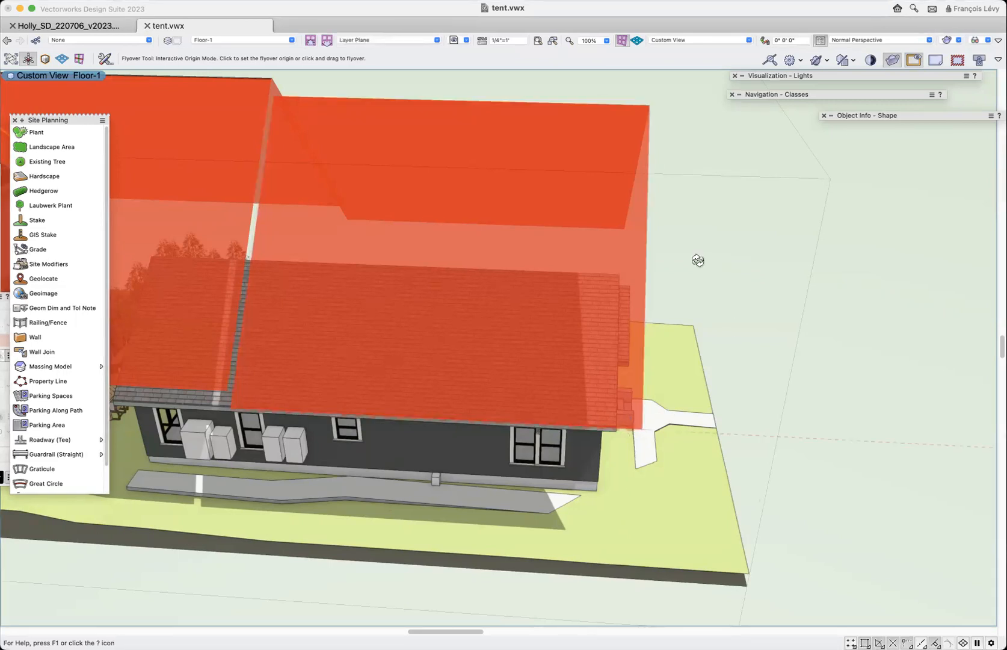
- Inspect the tent's front end above the existing house and porch, then its full length over both buildings
drag(649, 358, 600, 360)
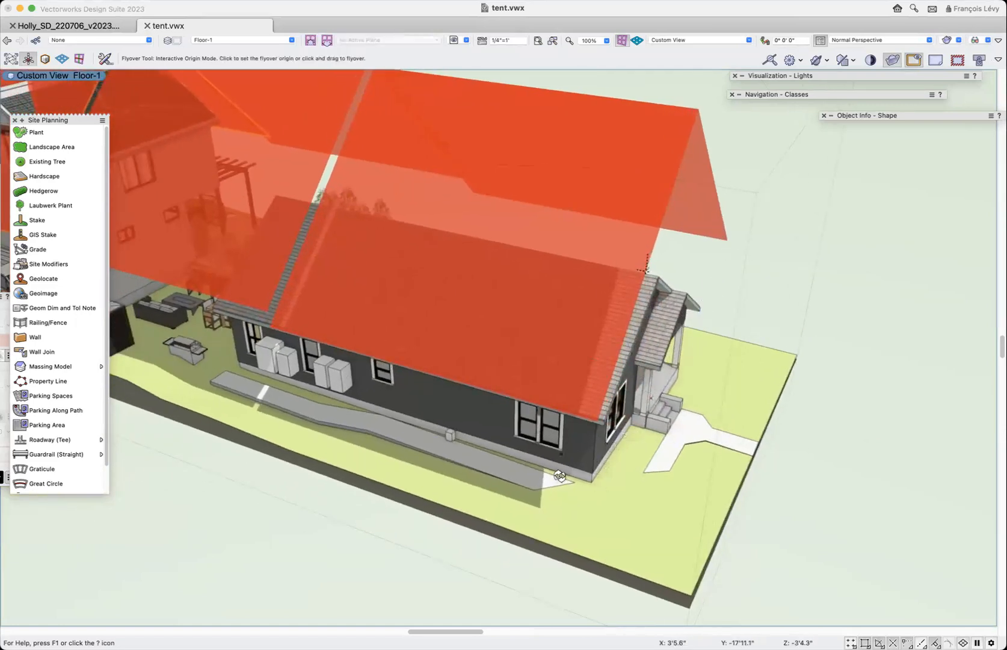
drag(553, 478, 581, 452)
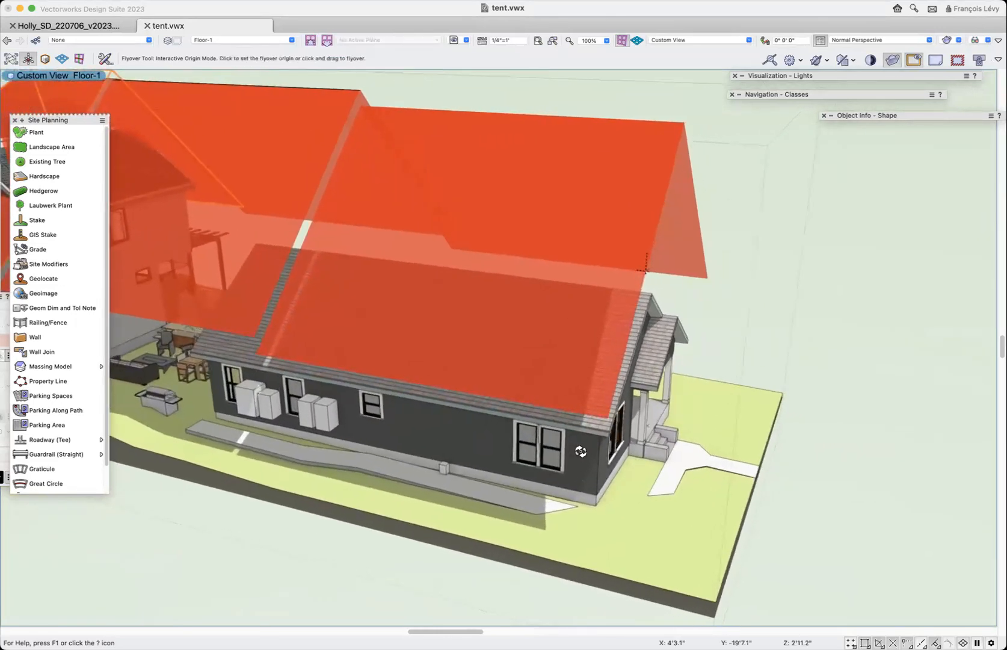
scroll(580, 451, left, 3)
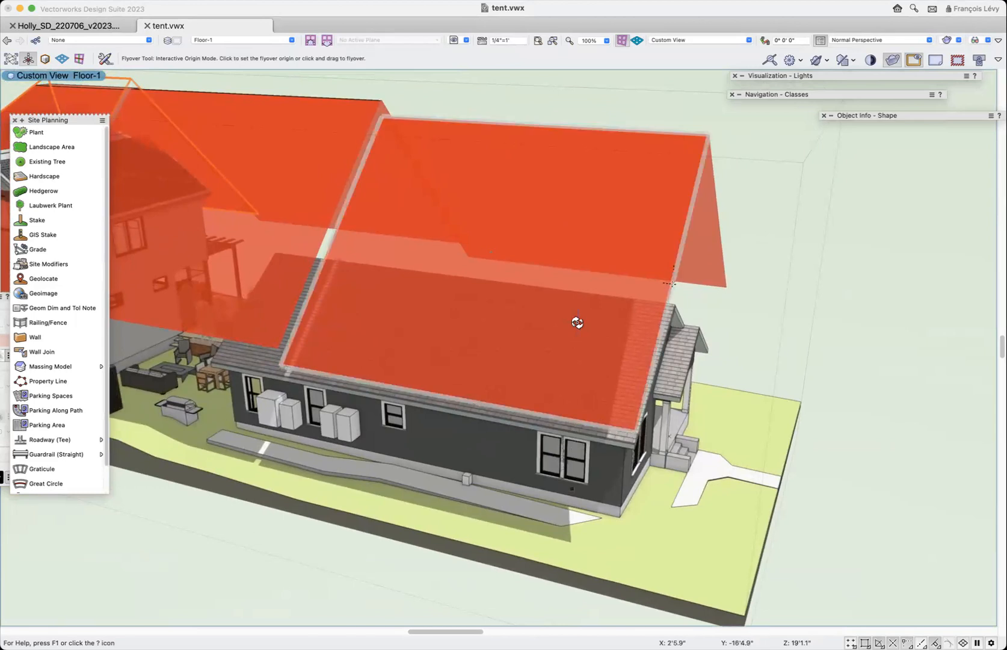
scroll(578, 323, down, 2)
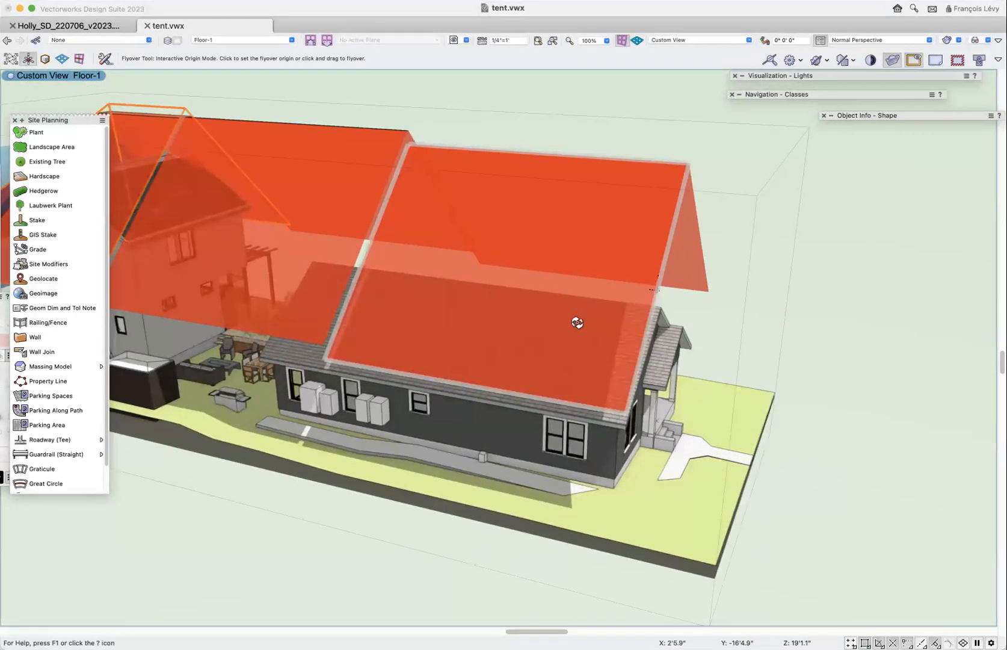
scroll(578, 323, left, 5)
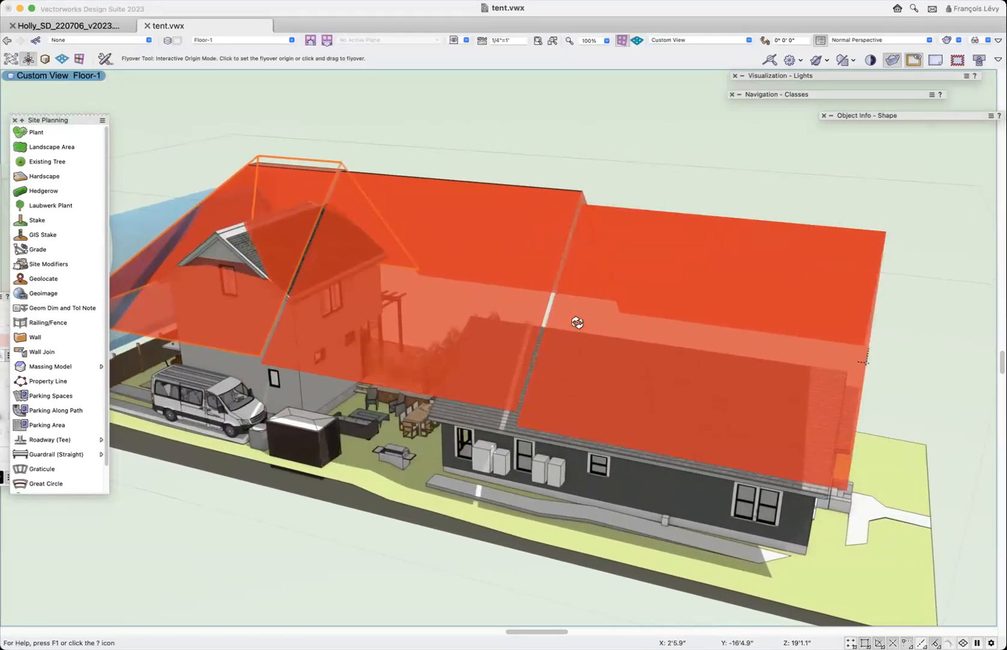
scroll(578, 322, down, 5)
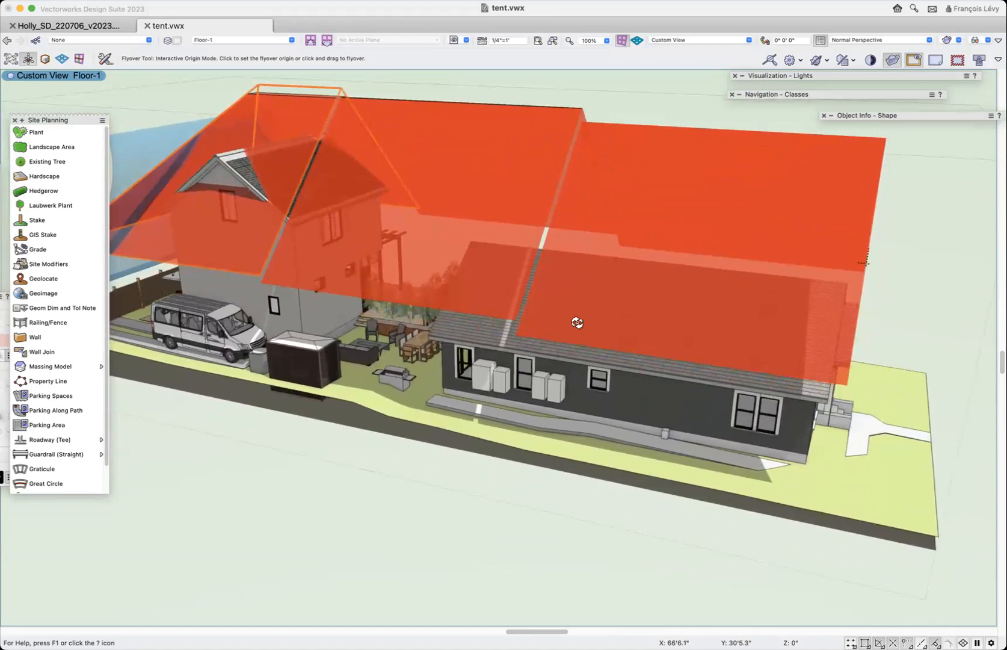
scroll(578, 323, up, 1)
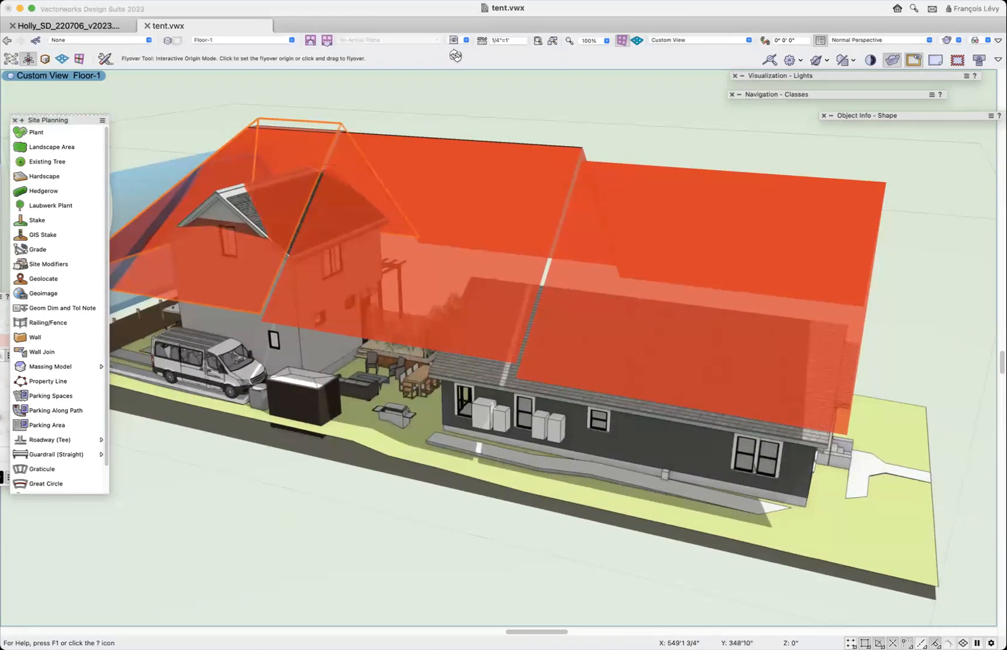
- Recall the saved view "5 elevations" and bring the west elevation viewport up close
click(467, 40)
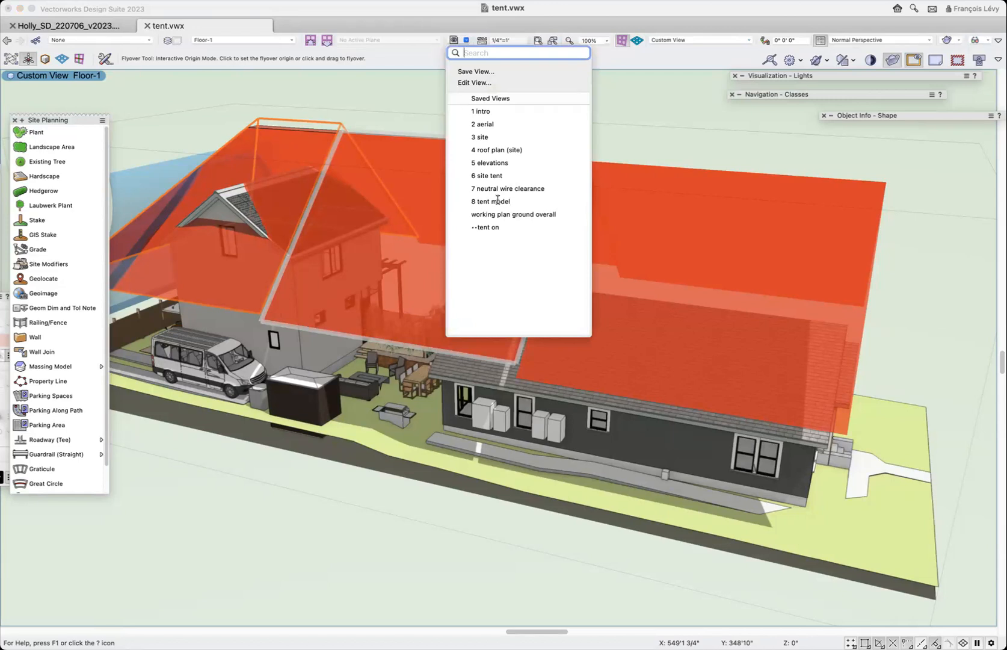
click(497, 161)
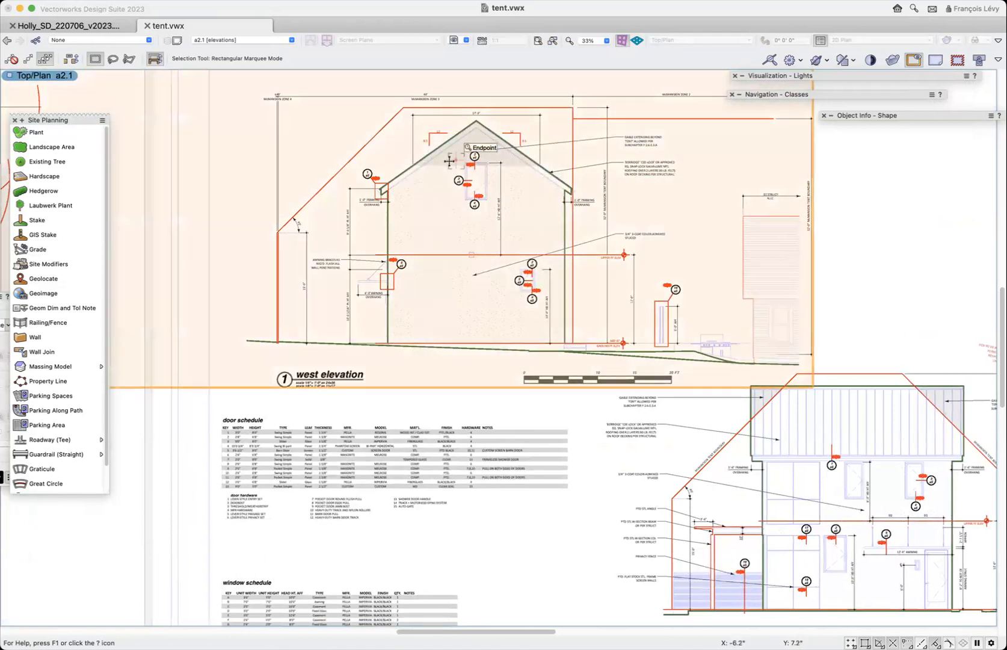
scroll(449, 161, up, 5)
scroll(452, 159, down, 3)
scroll(455, 159, up, 1)
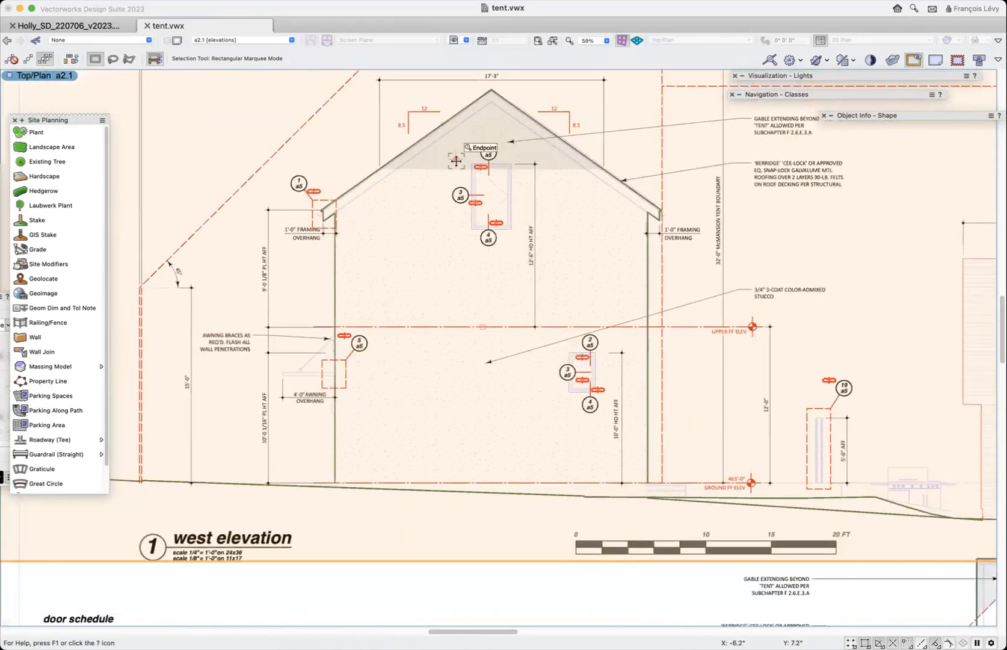
scroll(455, 159, up, 2)
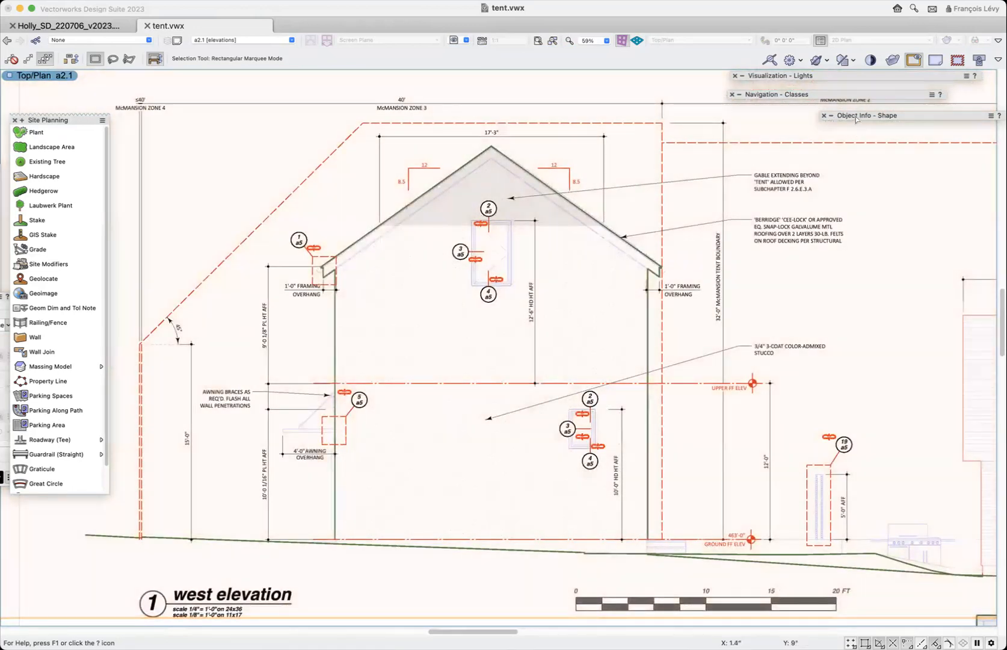
- Make the Site-Tent class visible in the west elevation viewport and update the viewport
mouse_move(850, 131)
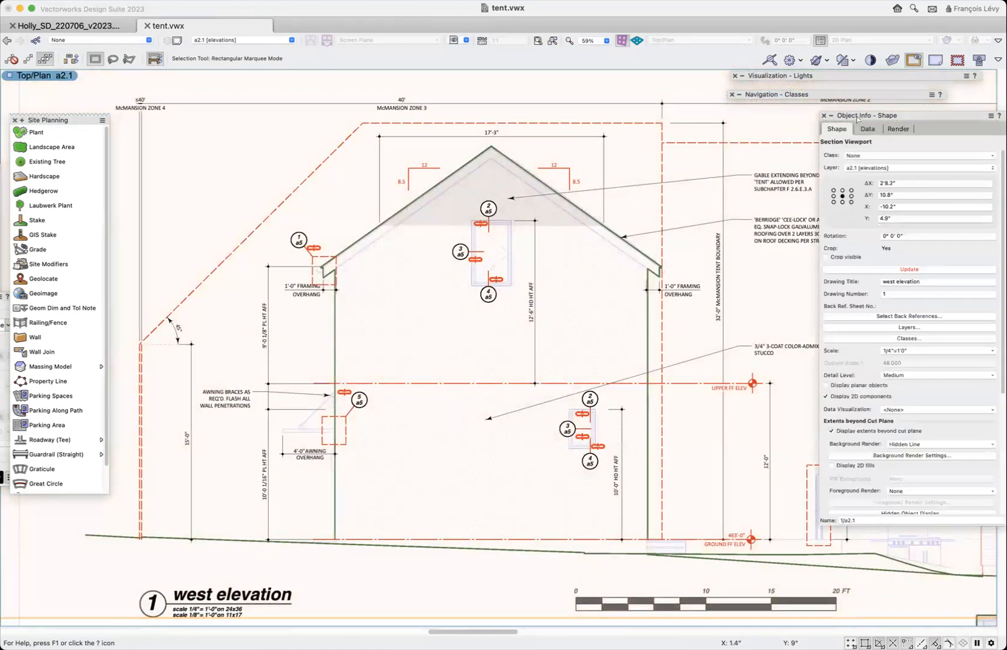
click(909, 338)
text(tent)
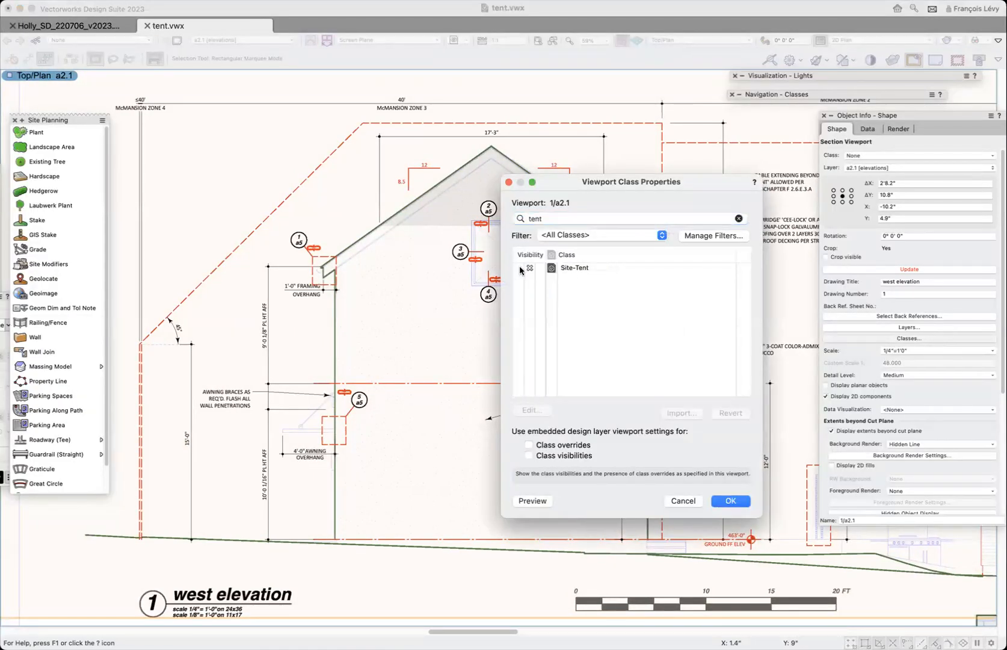
click(521, 268)
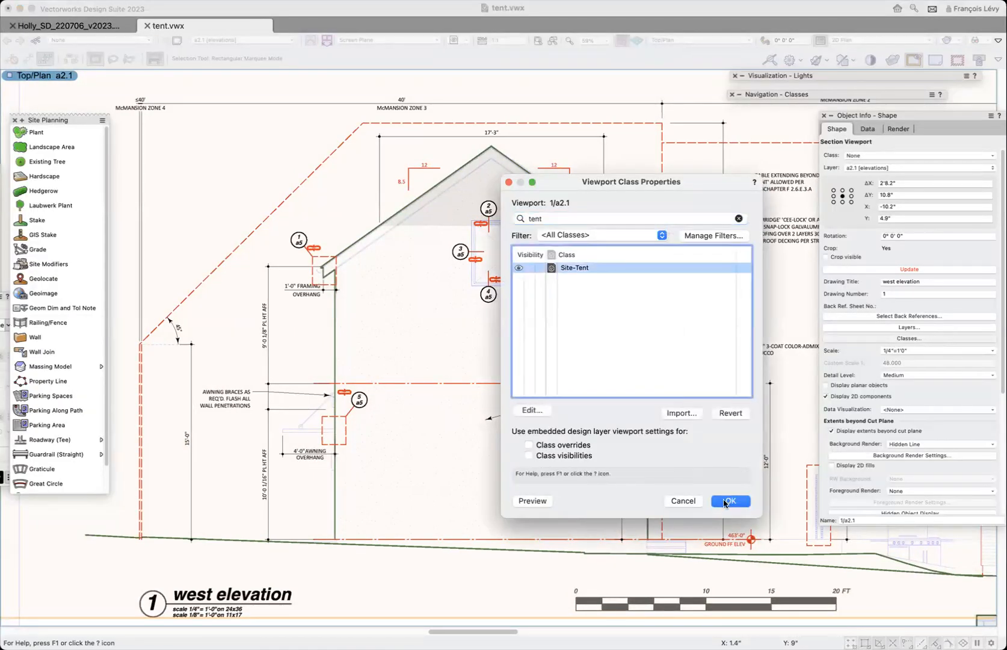
click(731, 501)
click(909, 270)
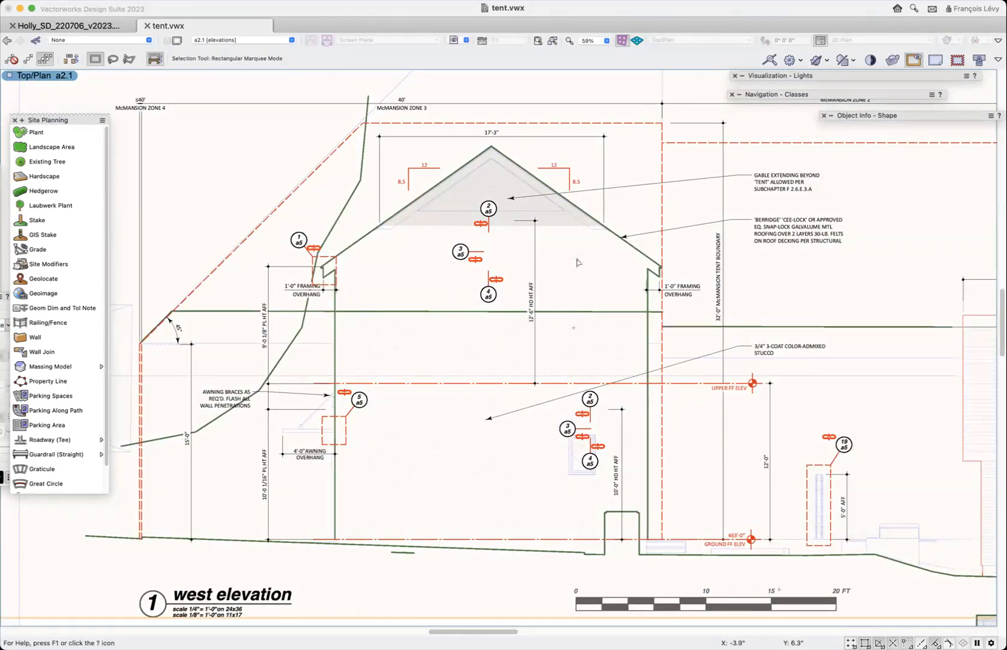
- Open the west elevation viewport's annotations and delete all of the existing annotation objects
double_click(576, 197)
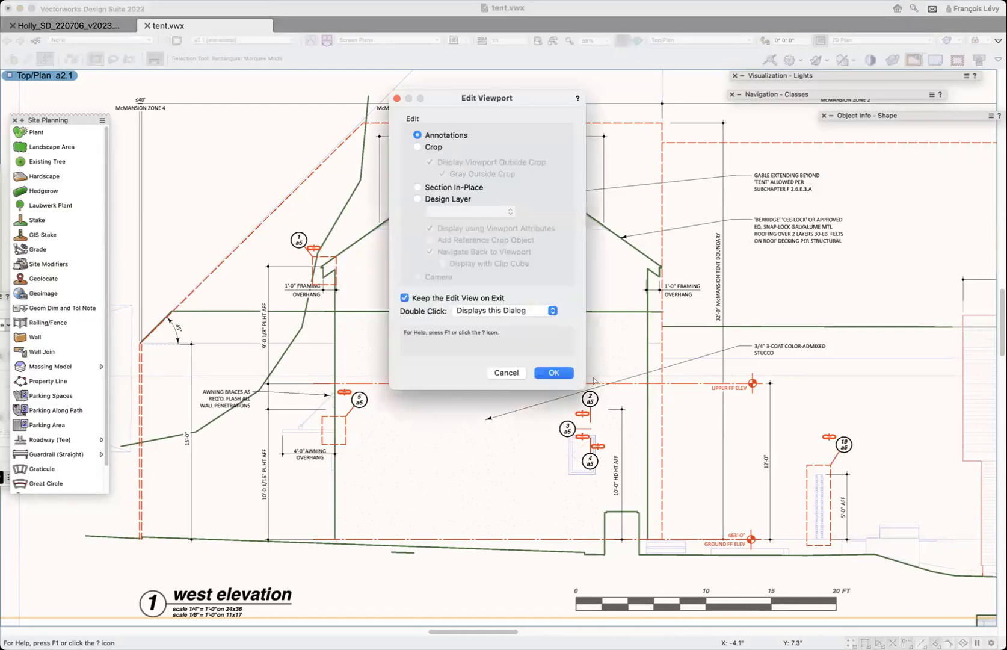
click(554, 372)
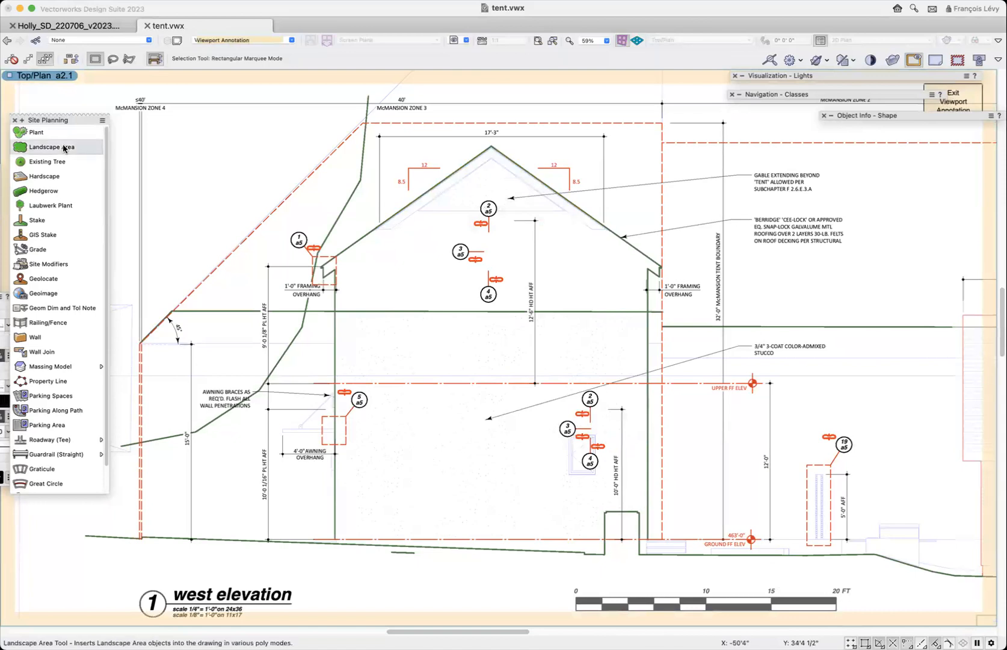
key(8)
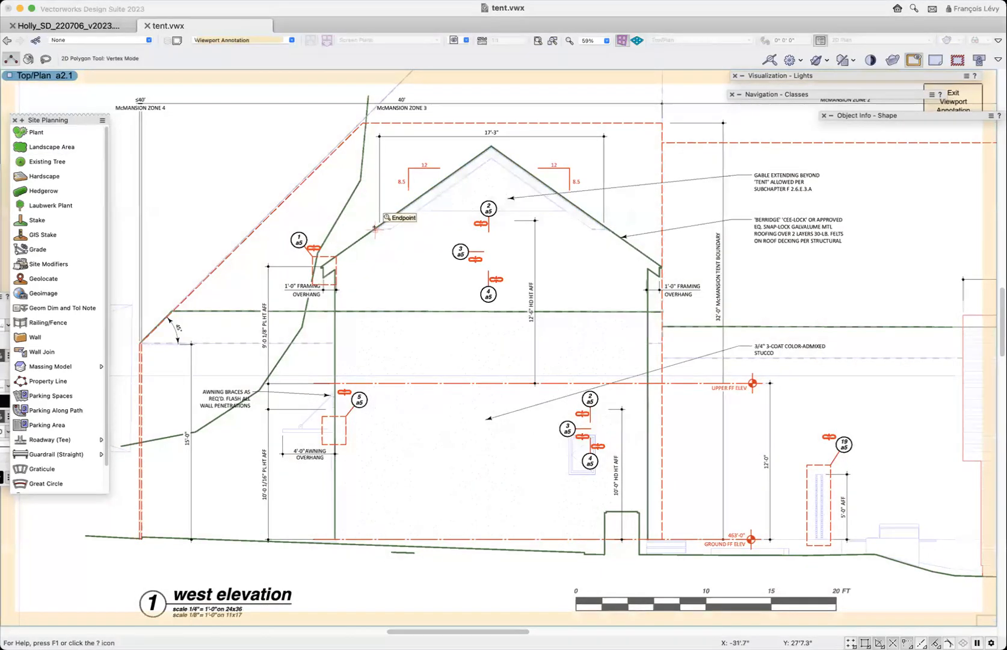
key(x)
key(super+a)
key(Delete)
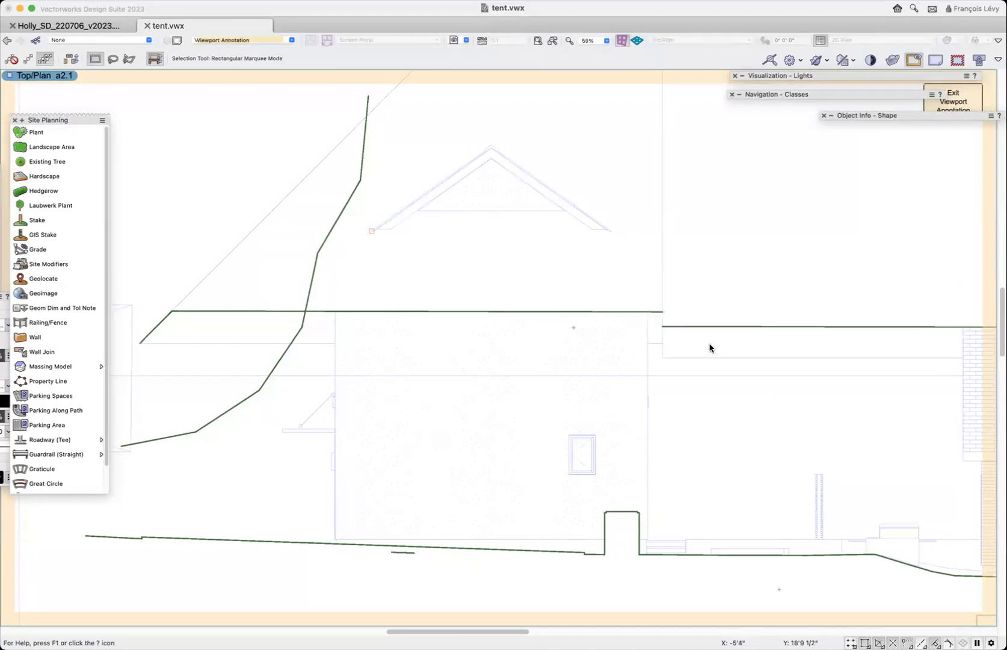
- Examine the tent's cut lines around the gable and where they step down beside the building in the west elevation
scroll(710, 345, up, 5)
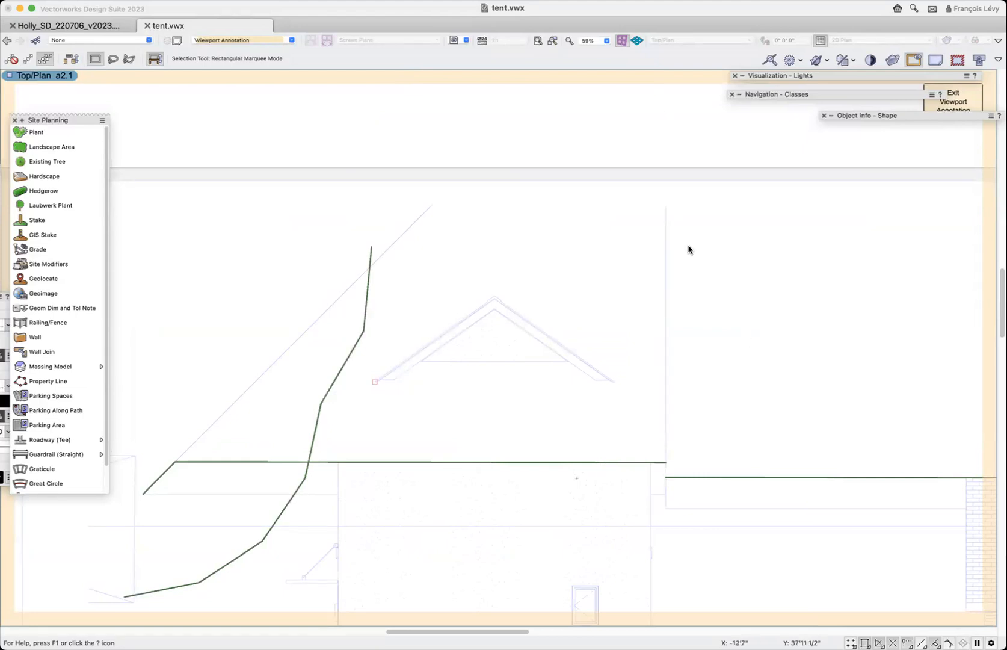
scroll(719, 372, down, 4)
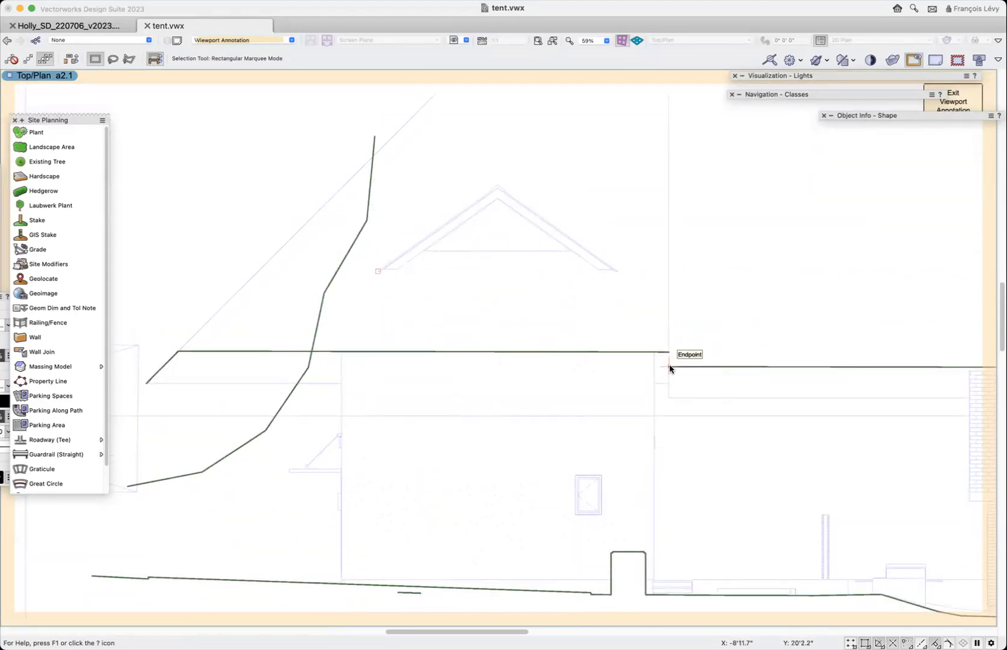
key(c)
drag(627, 358, 628, 359)
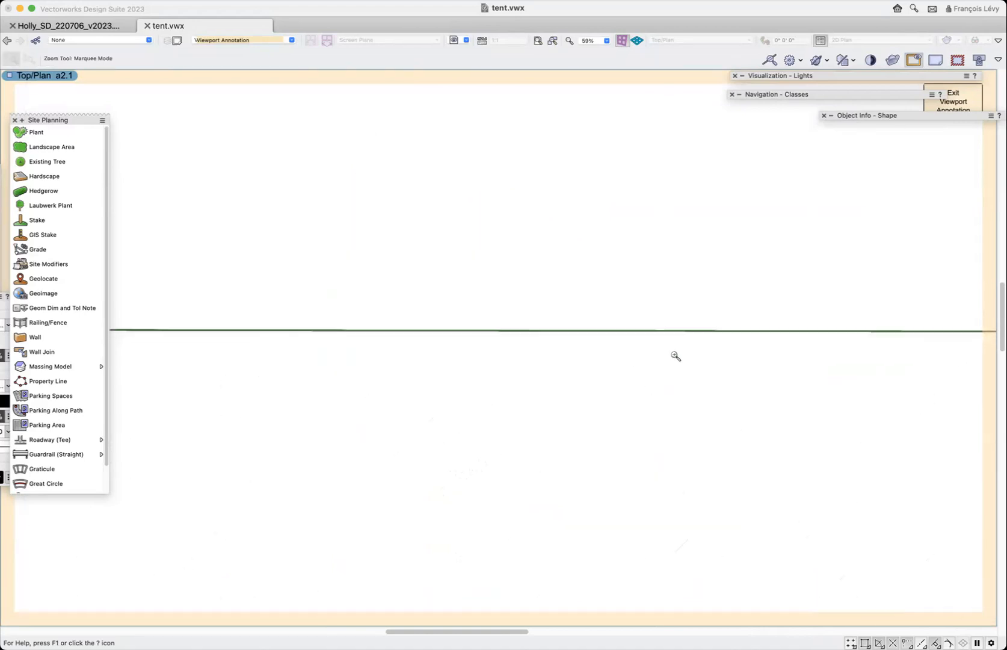
drag(662, 319, 686, 345)
drag(672, 287, 712, 332)
scroll(721, 387, down, 7)
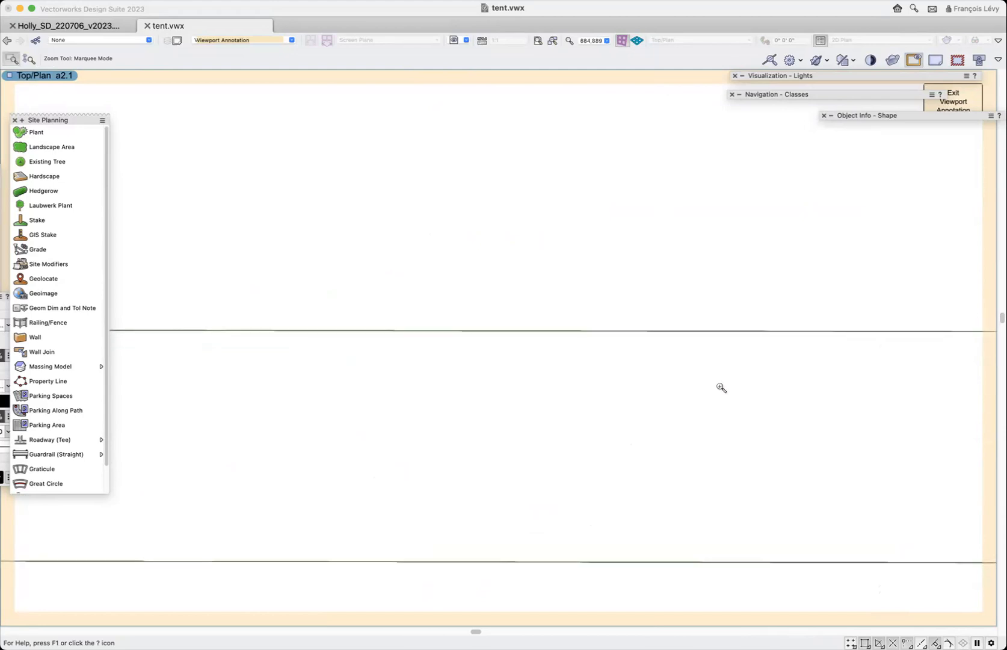
scroll(721, 388, down, 6)
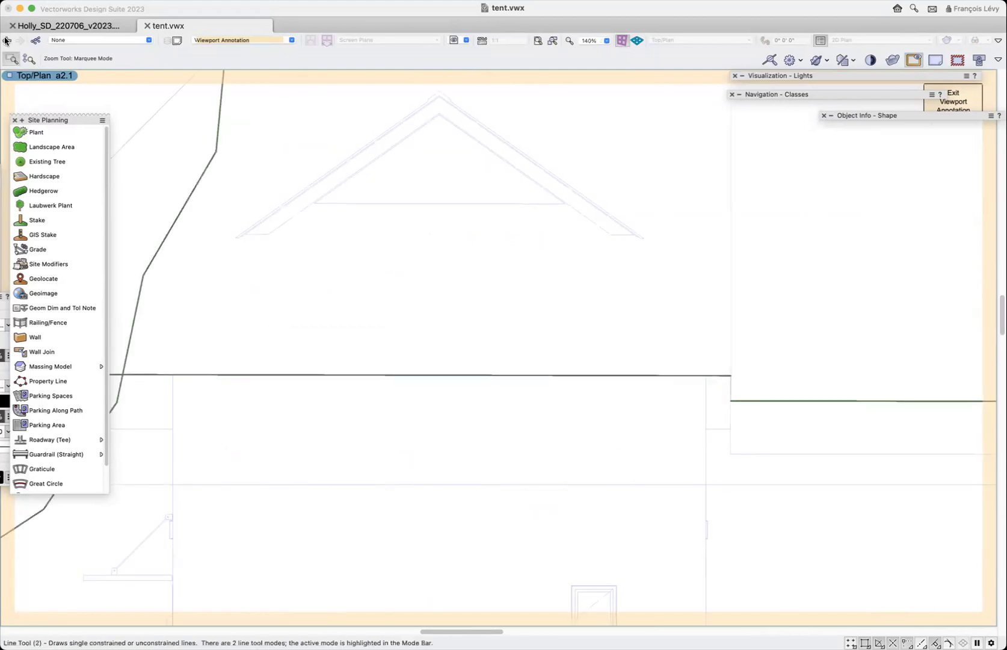
- Start a 2D polygon at the gable's left lower corner and trace the roof edge up to the ridge and down the right slope
key(8)
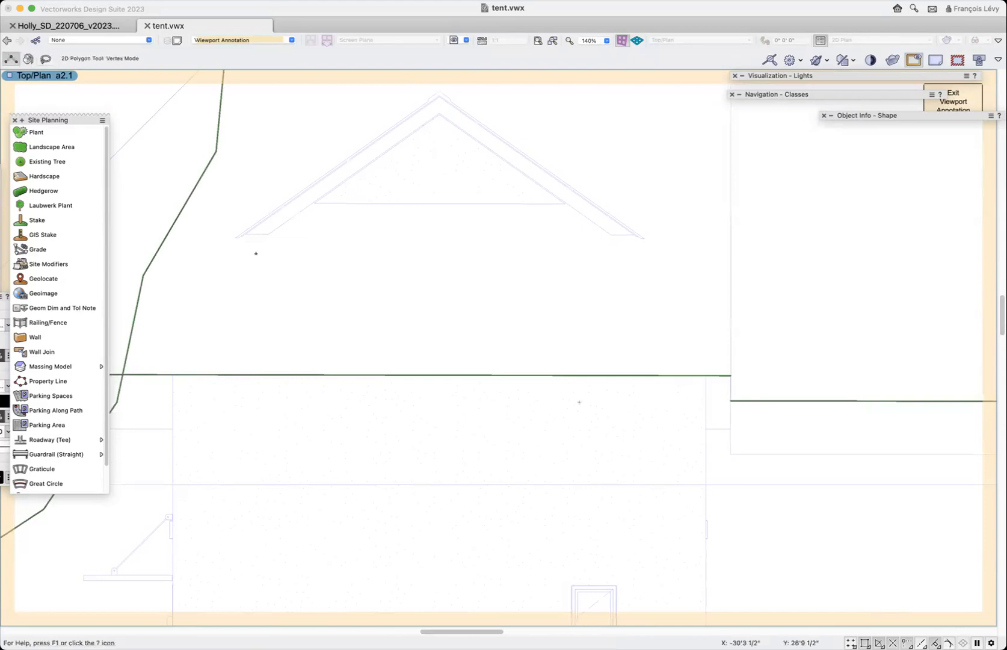
click(243, 234)
click(245, 235)
key(z)
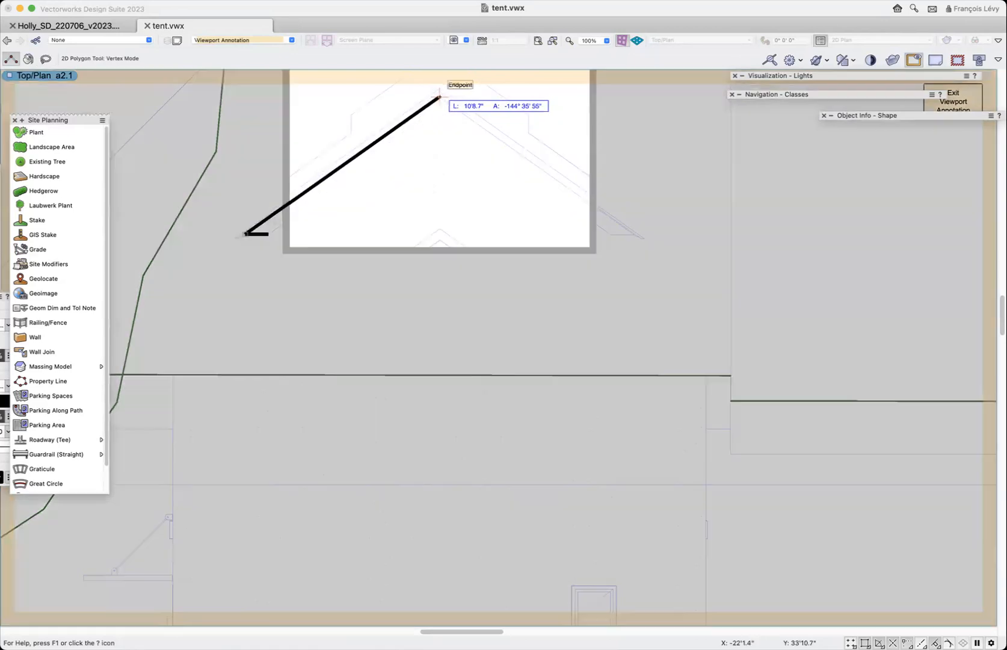
click(439, 96)
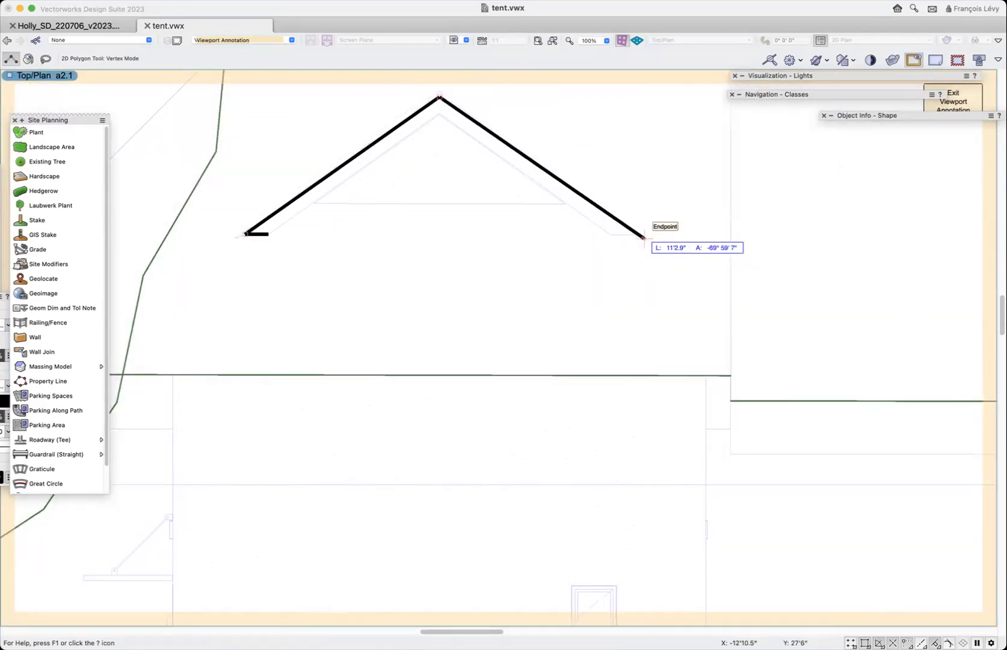
key(z)
click(589, 210)
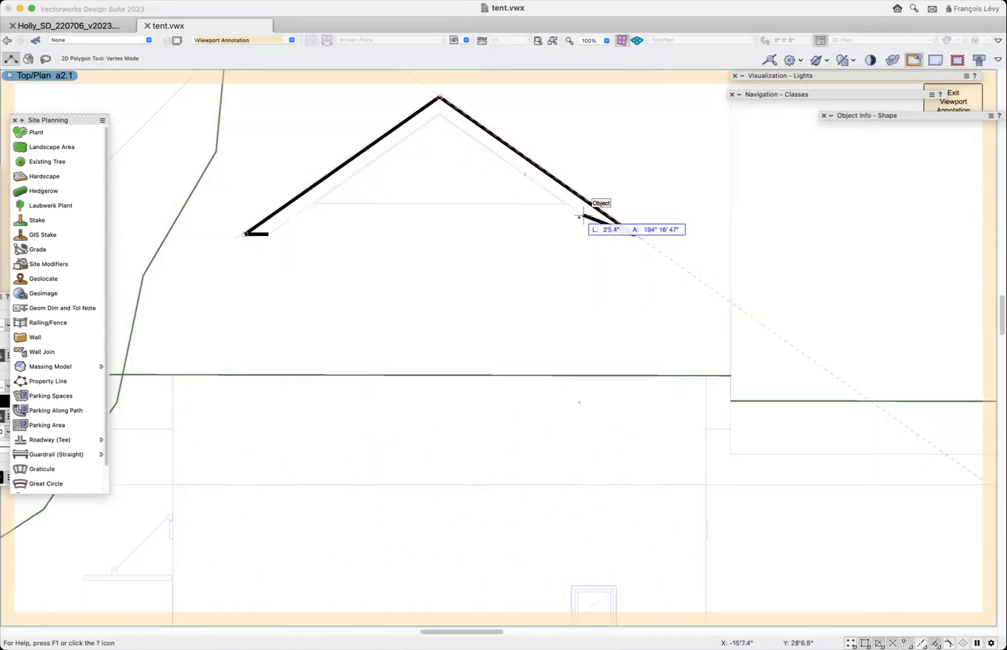
- Complete the gable polygon along the right lower edge, across the horizontal line below the ridge, and back to the left lower corner
key(z)
scroll(651, 245, up, 2)
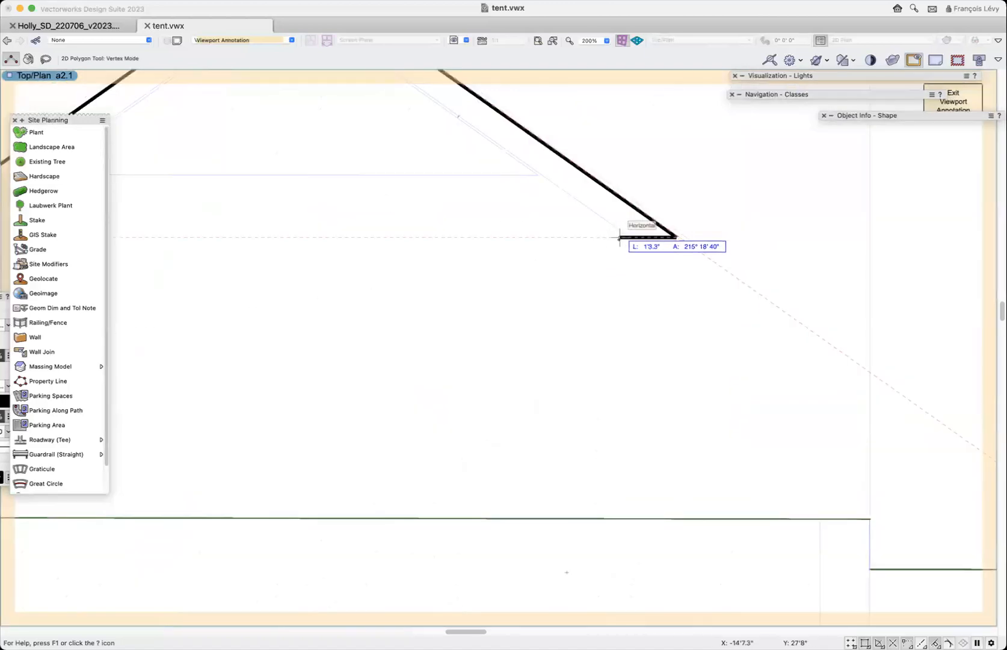
click(630, 237)
click(540, 176)
scroll(542, 176, left, 5)
click(387, 175)
click(294, 236)
key(z)
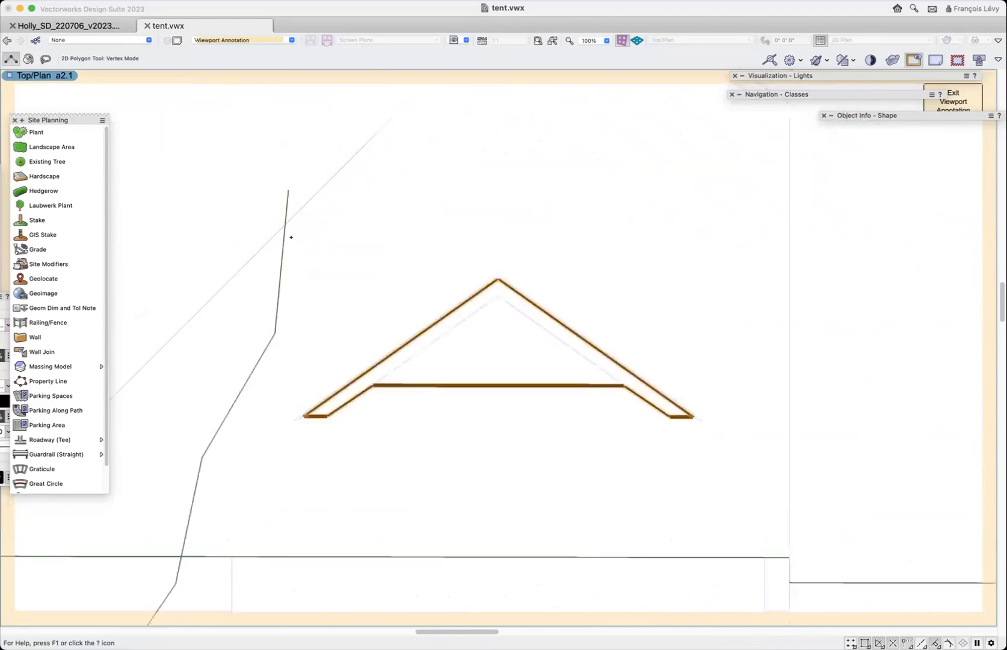
key(x)
- Exit the annotations, make the Site-Tent class invisible in the west elevation viewport, and update the viewport
click(953, 100)
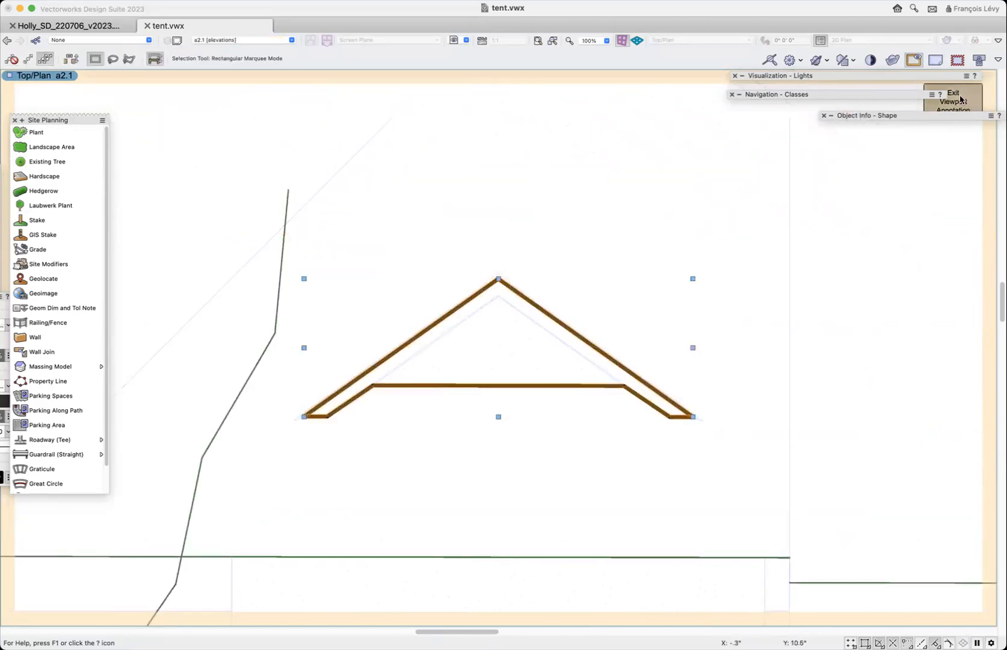
mouse_move(886, 115)
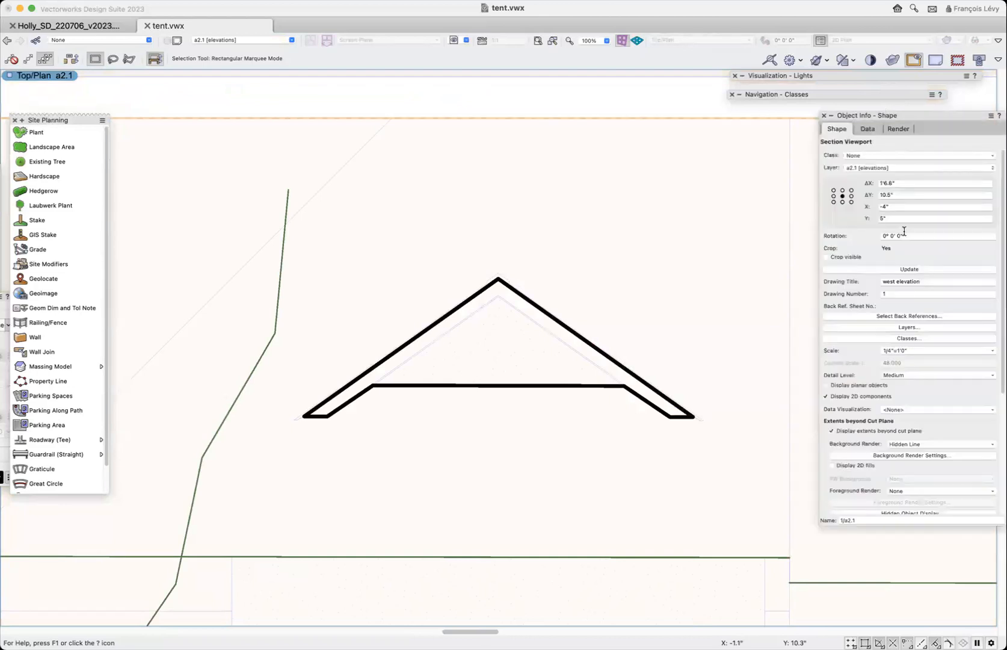
click(911, 337)
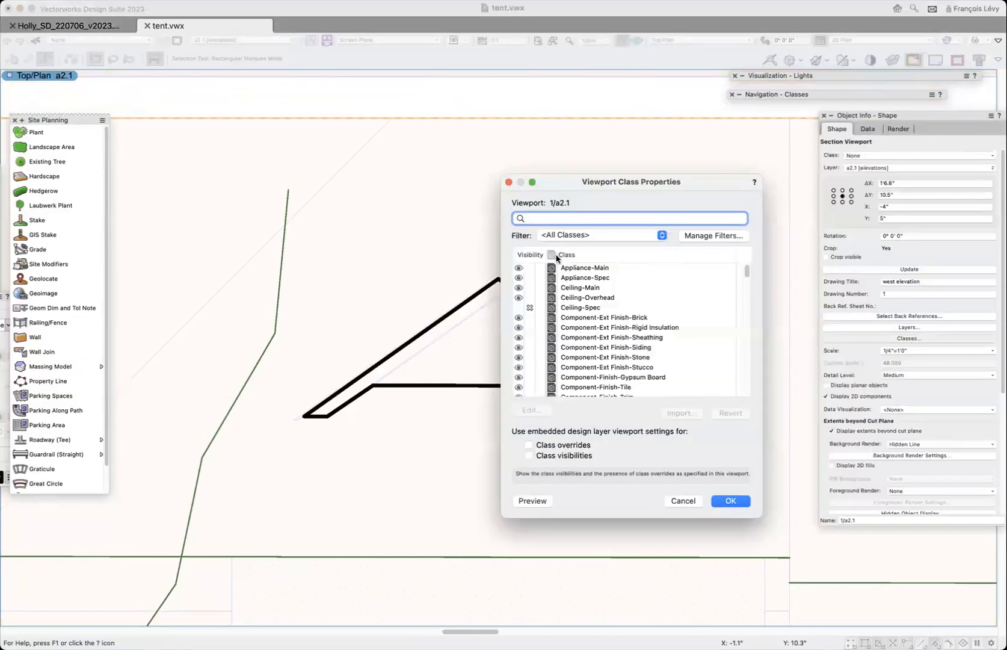
text(tent)
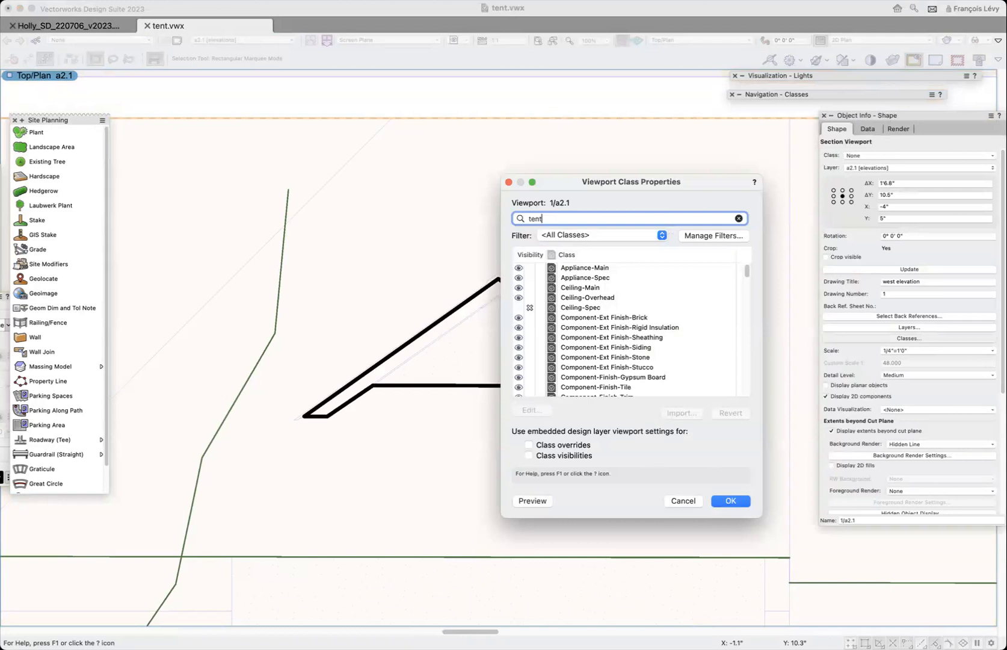
key(Return)
click(530, 271)
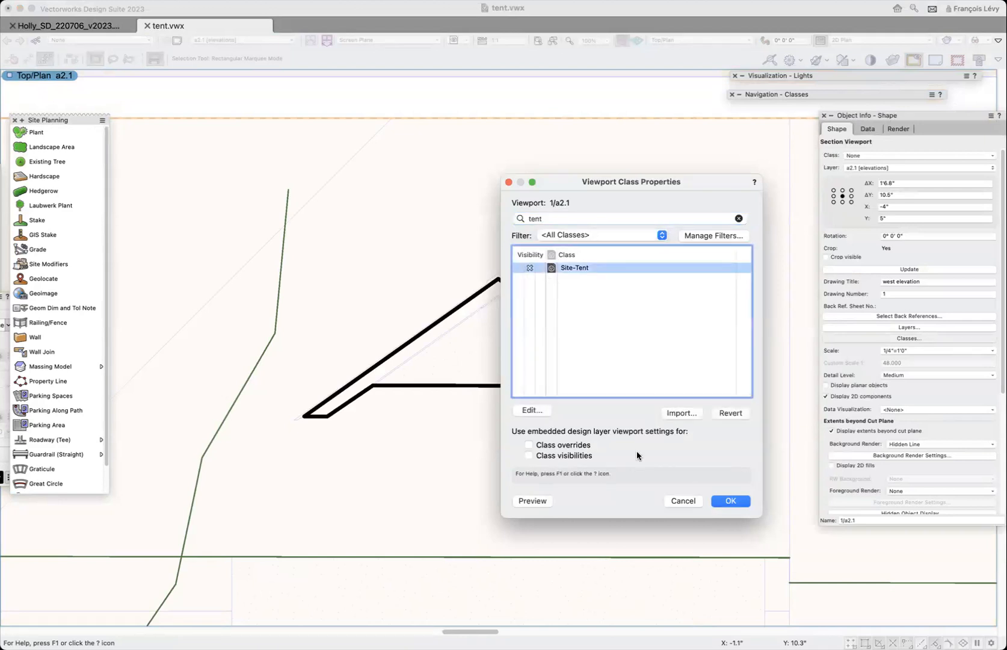
click(725, 501)
click(896, 269)
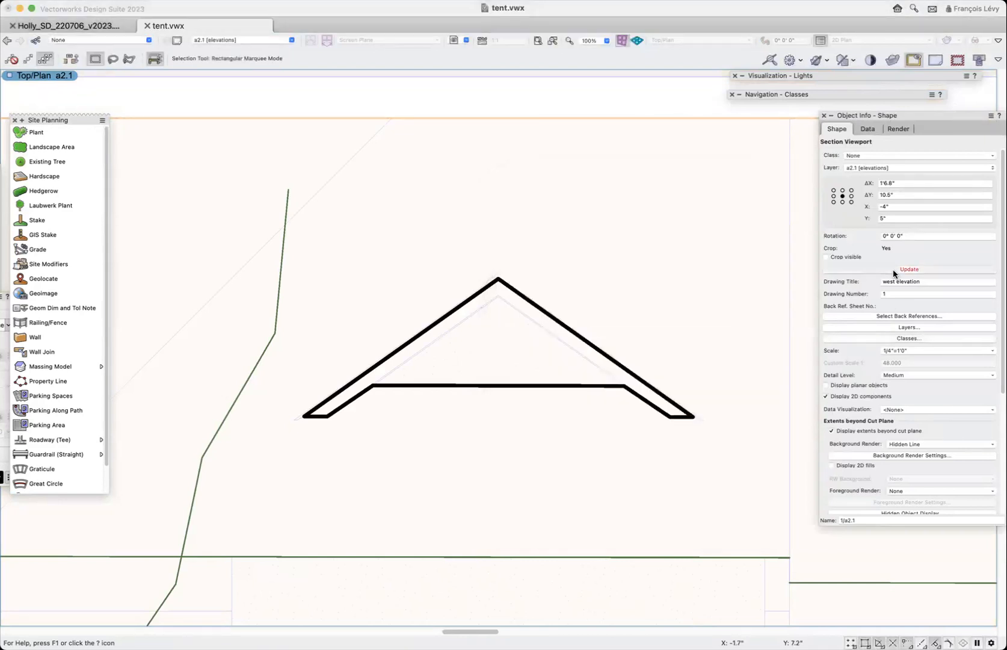
- Open the annotations of the north elevation viewport on the same sheet
key(super+shift+minus)
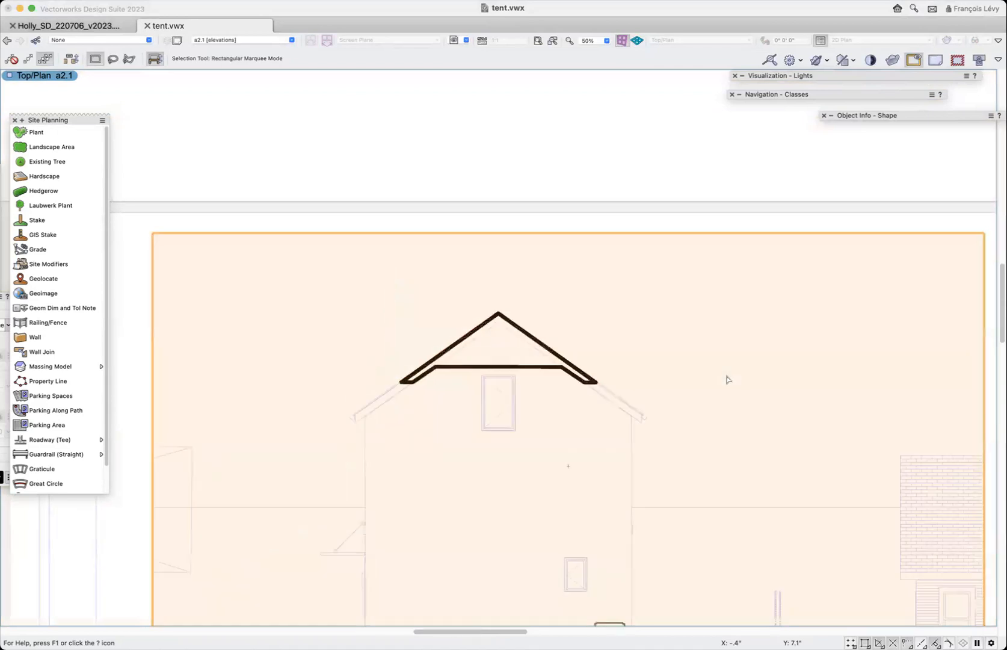
scroll(727, 380, down, 3)
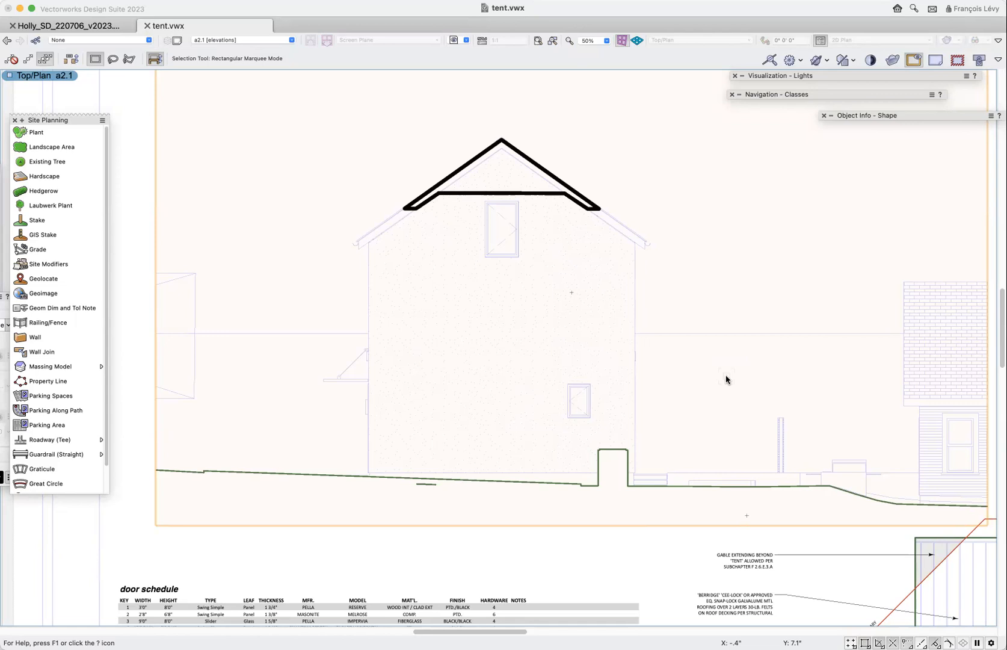
scroll(727, 380, right, 10)
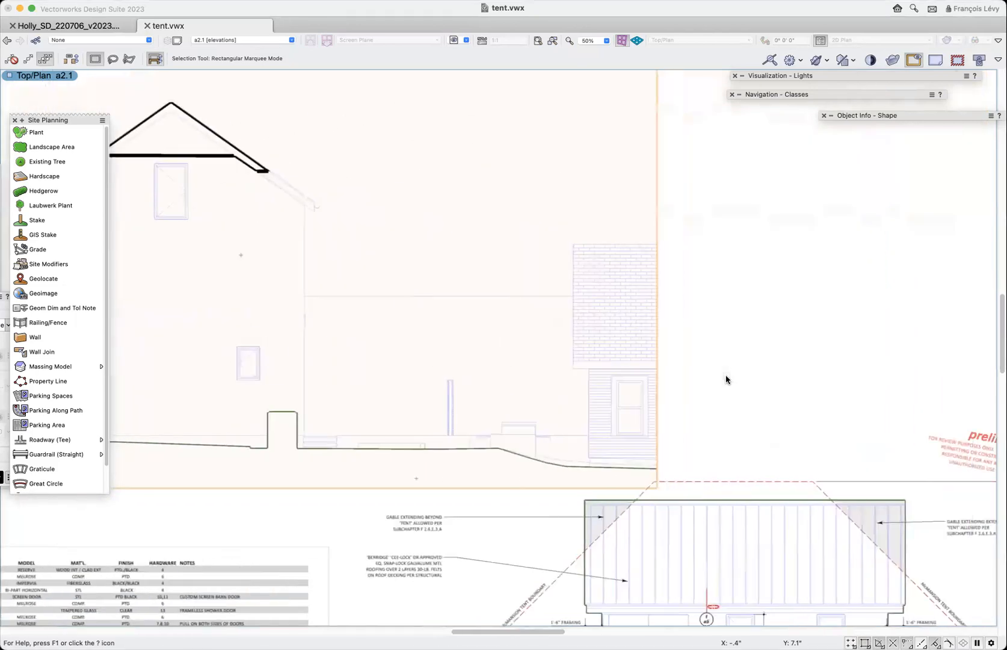
scroll(726, 377, down, 10)
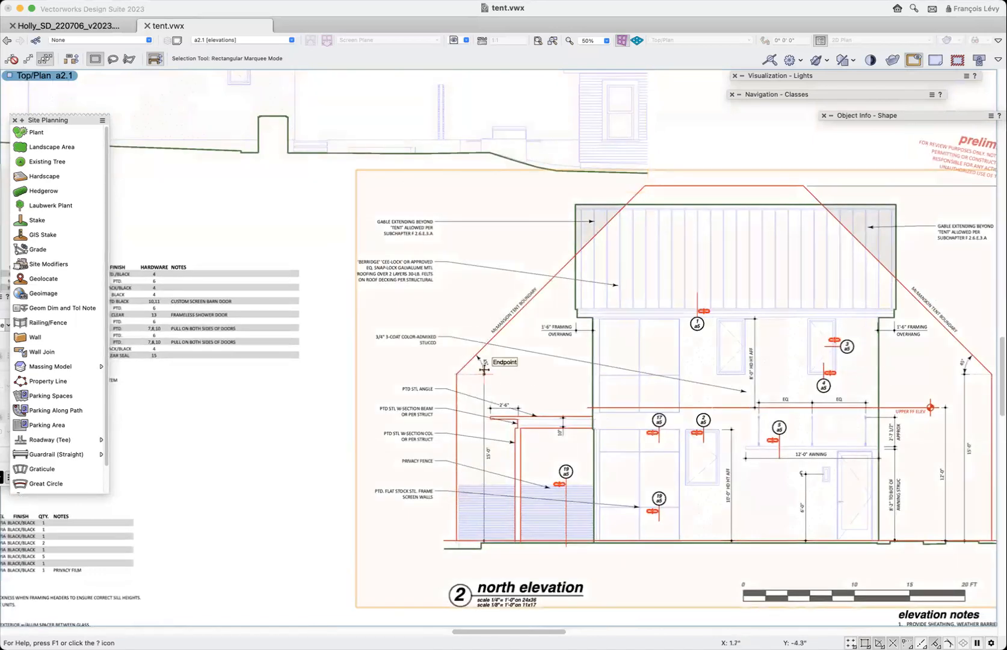
double_click(606, 325)
click(554, 372)
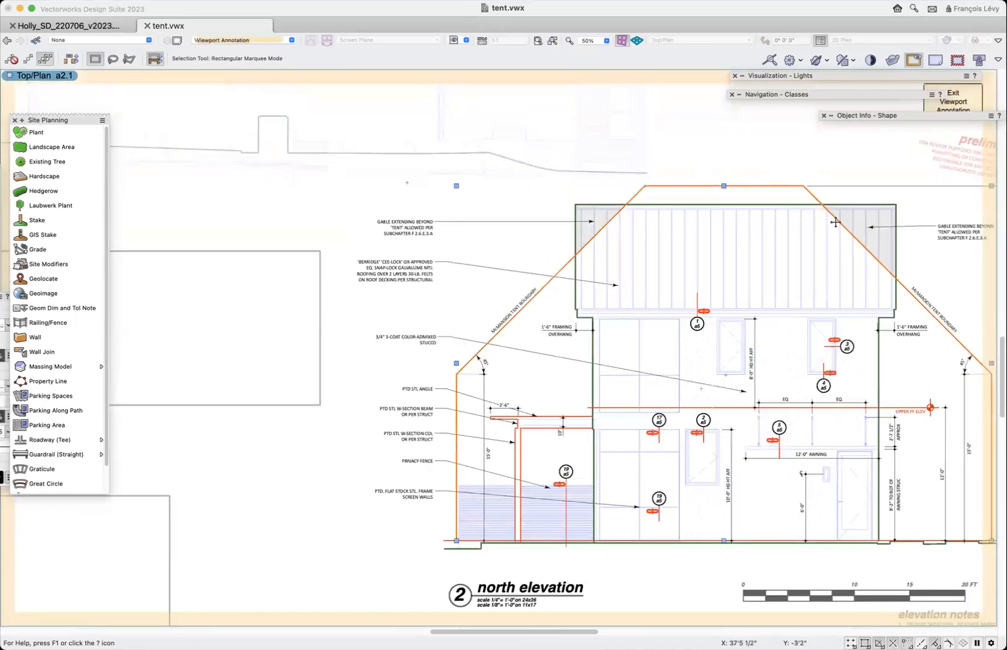
- Examine the north elevation's McMansion tent boundary, its 45° slopes and height dimensions, and the shaded gable areas extending beyond the tent
scroll(836, 223, right, 5)
scroll(836, 222, down, 4)
scroll(836, 222, up, 2)
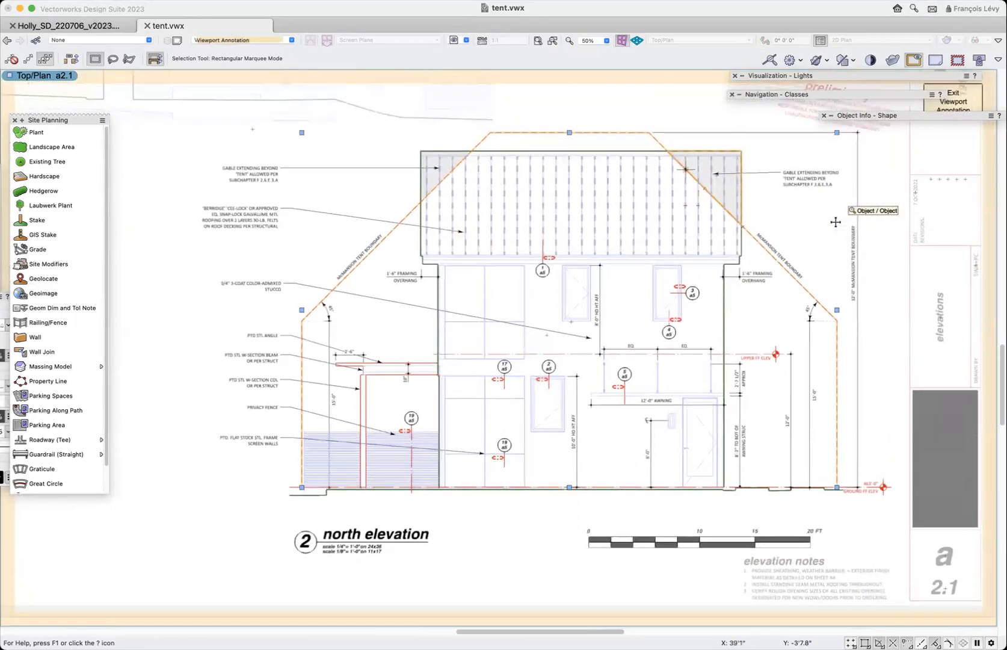
scroll(835, 222, left, 2)
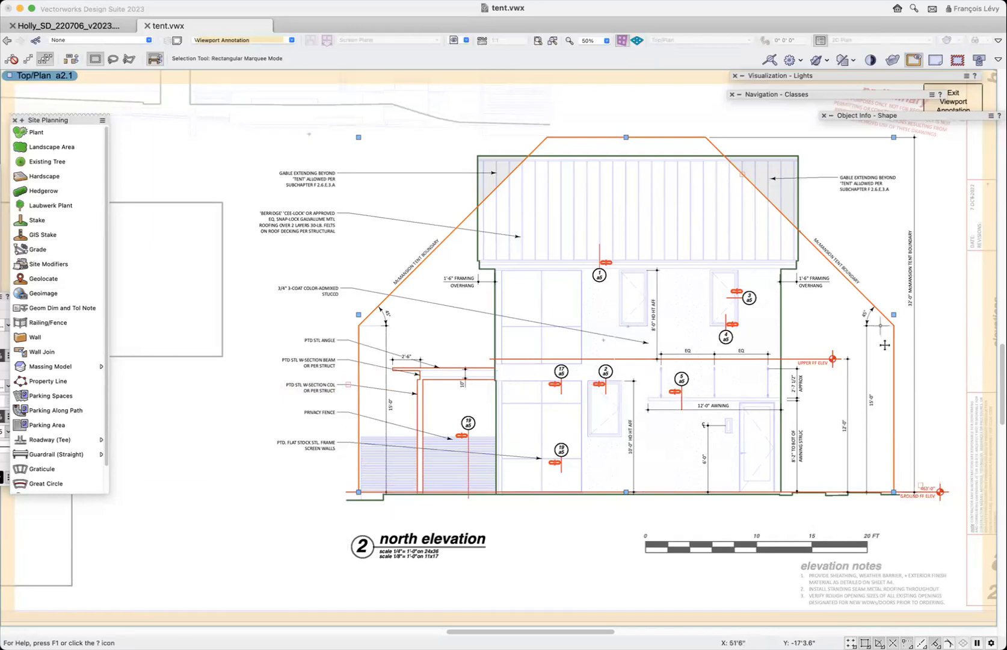
scroll(879, 382, up, 5)
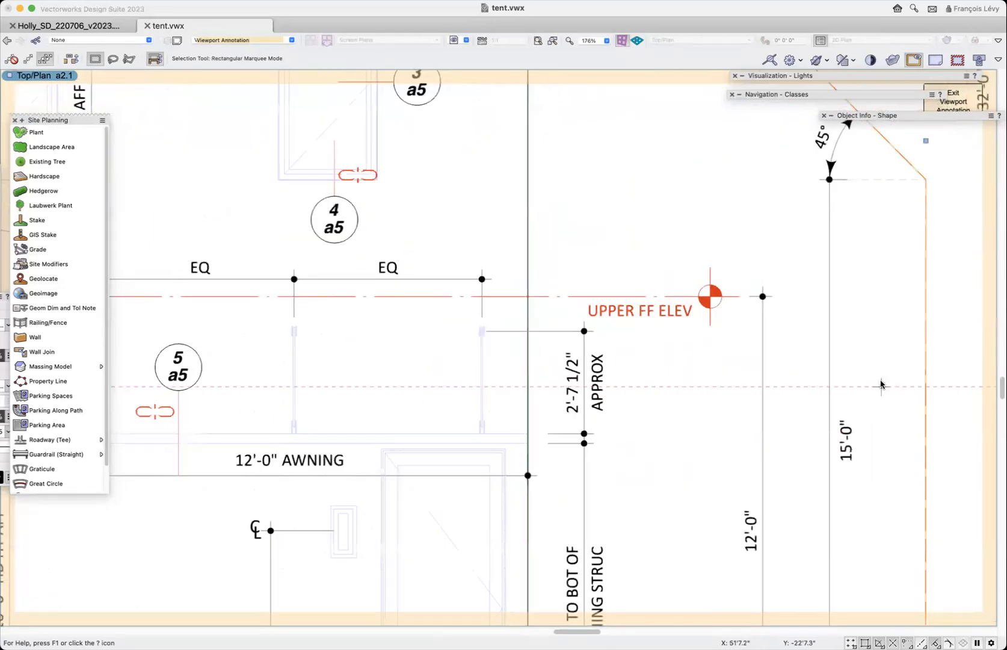
scroll(845, 324, up, 3)
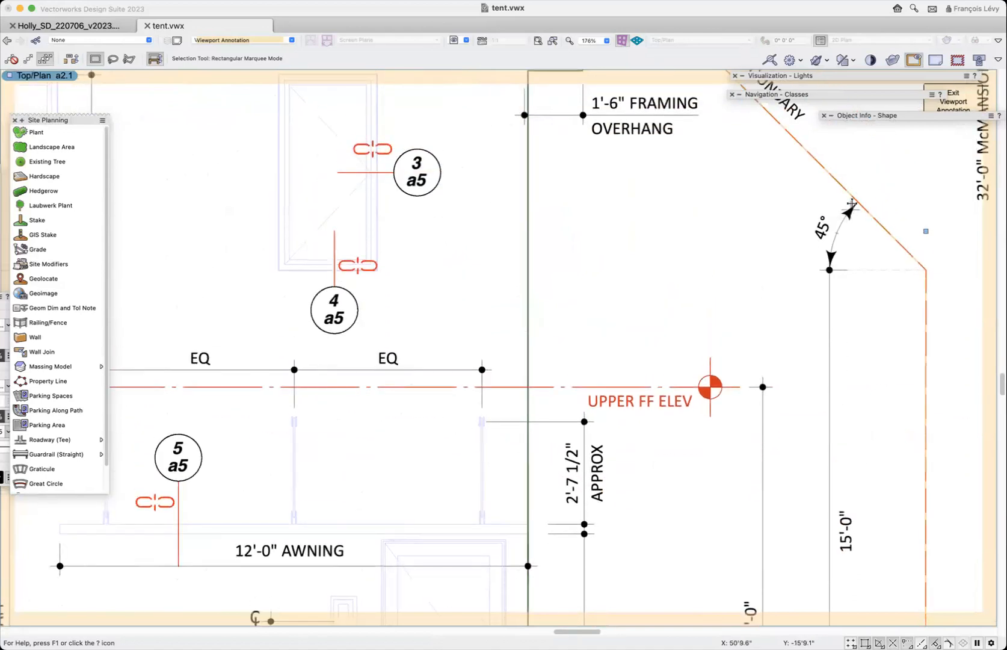
scroll(845, 279, up, 5)
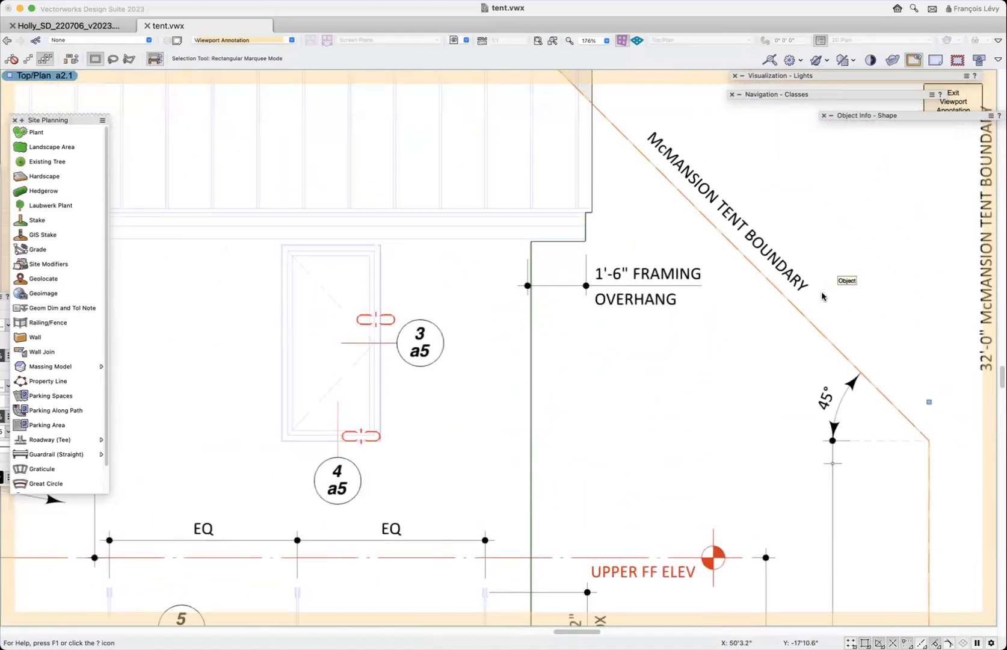
scroll(767, 235, down, 7)
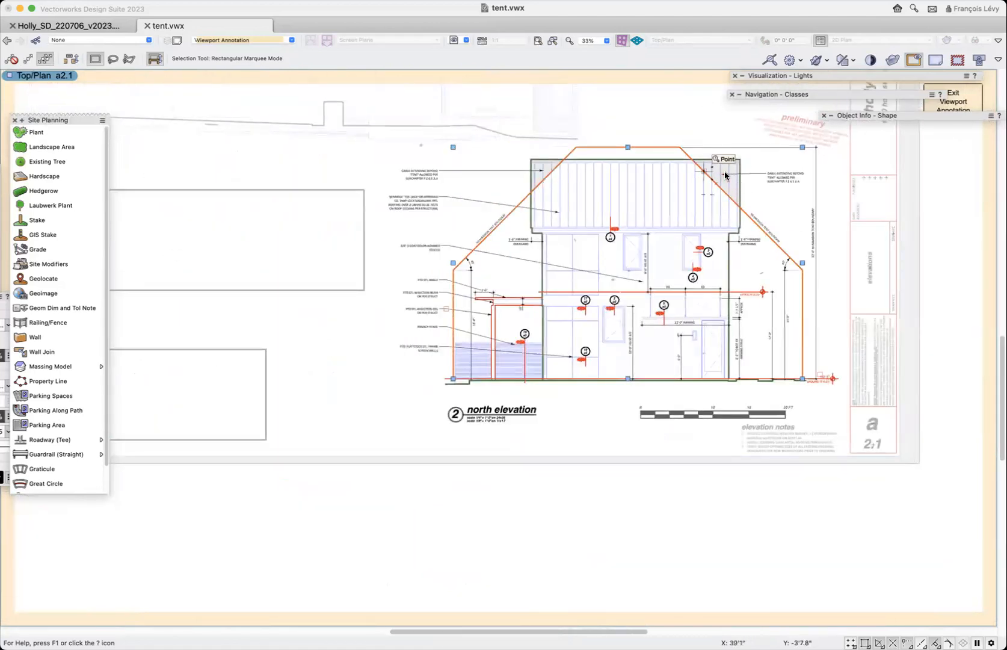
scroll(722, 171, up, 5)
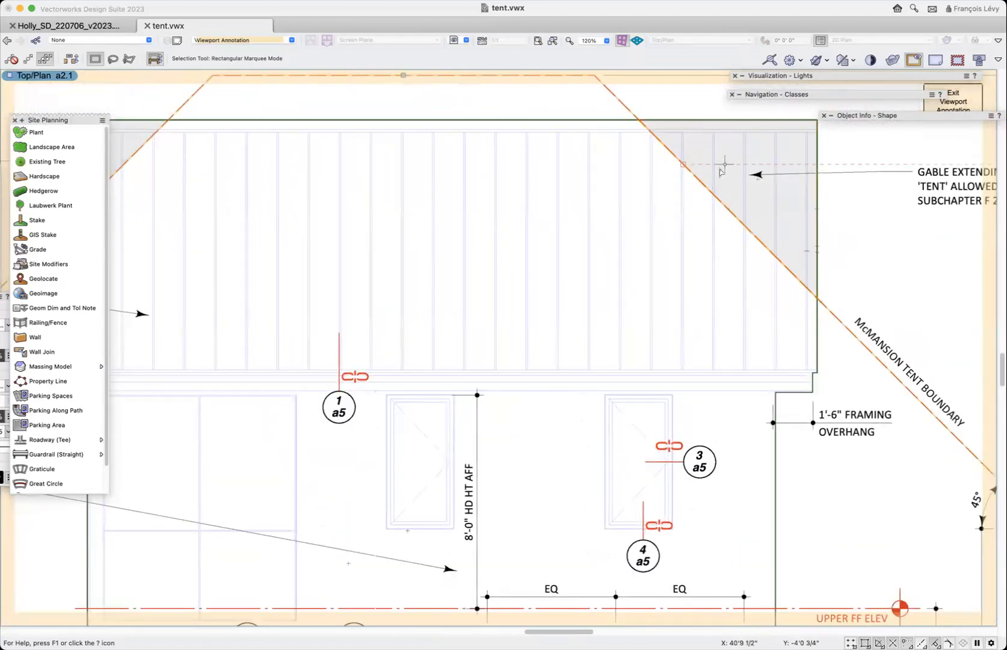
scroll(720, 168, down, 3)
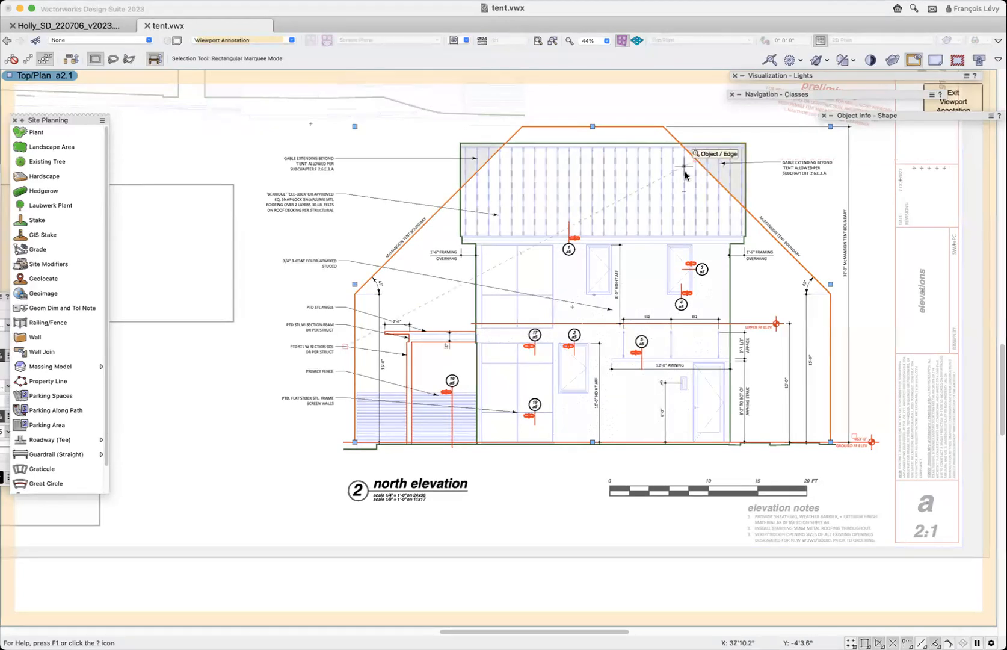
- Restore the saved view "7 neutral wire clearance" and deselect the McMansion tent
click(468, 41)
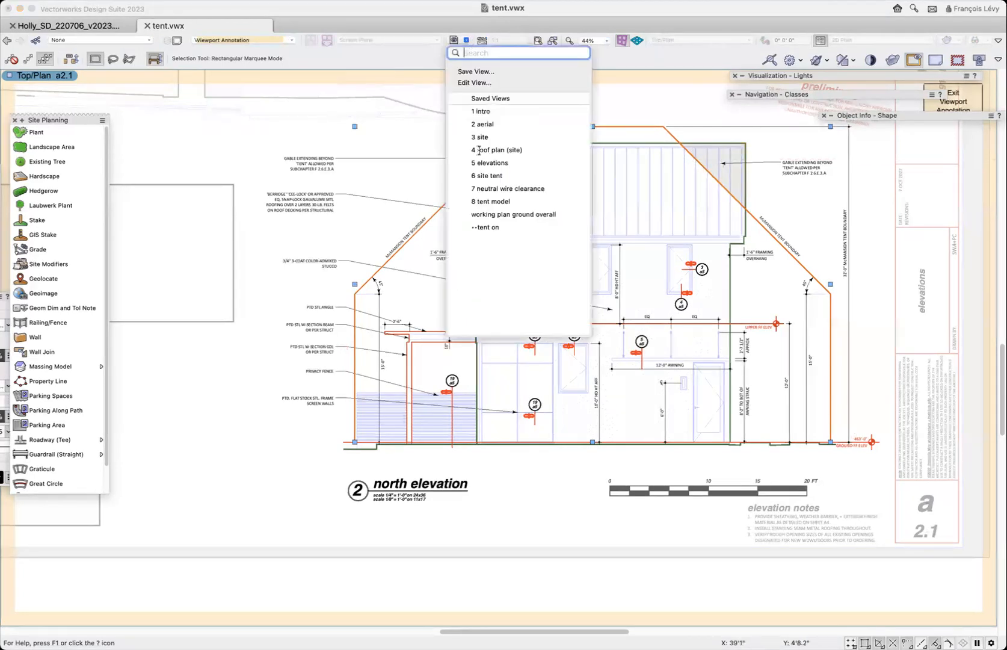
click(536, 192)
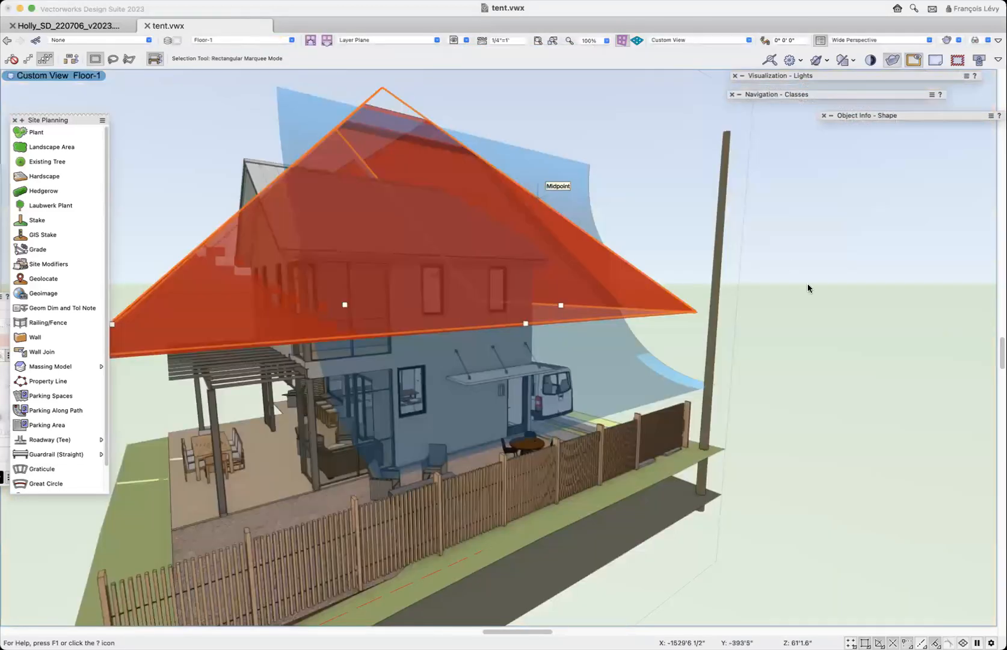
click(798, 304)
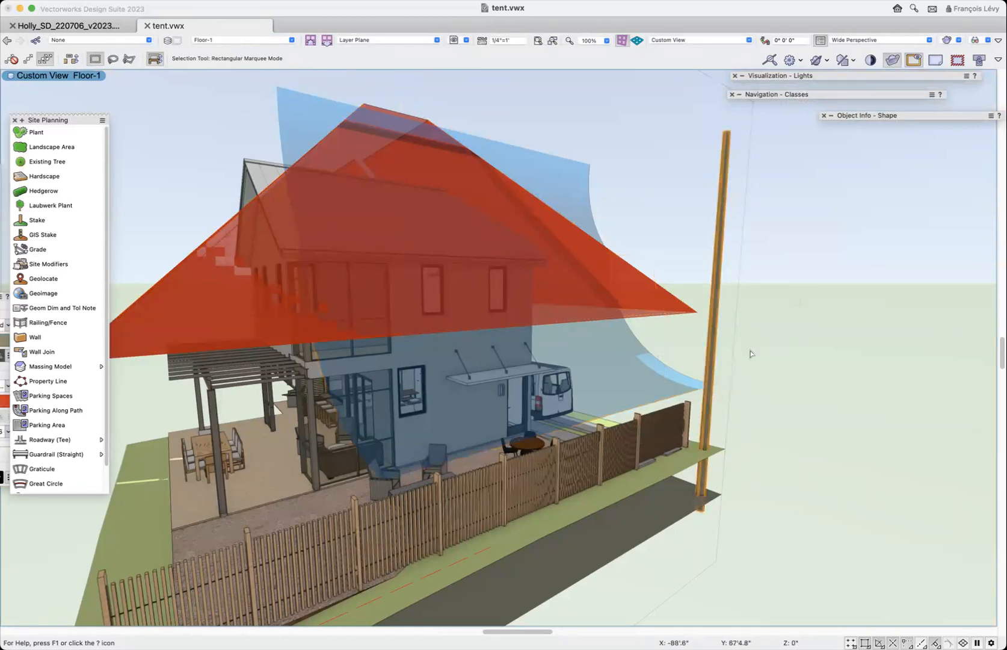
- Delete the large red McMansion tent solid that covers the house in the perspective view
scroll(750, 353, up, 5)
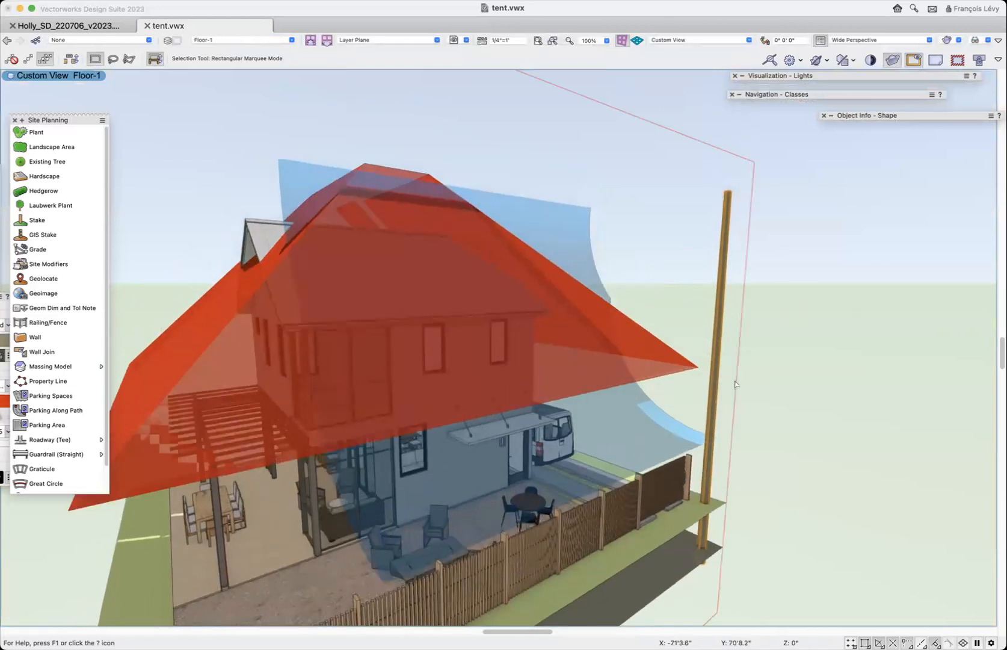
scroll(750, 338, left, 8)
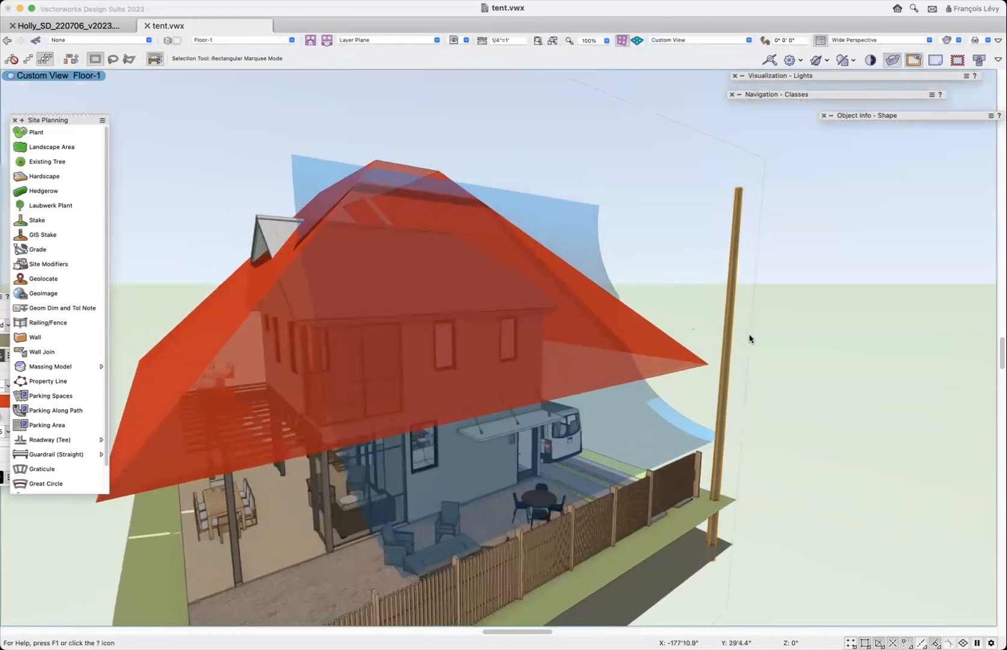
key(shift+c)
drag(779, 429, 724, 436)
drag(628, 401, 421, 391)
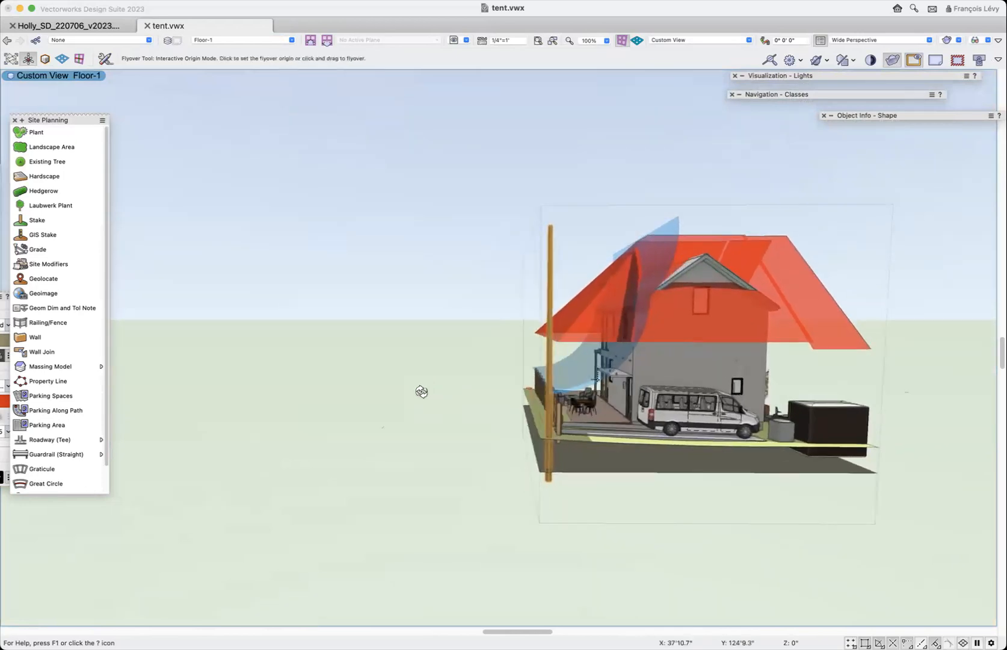
key(x)
click(589, 323)
key(Delete)
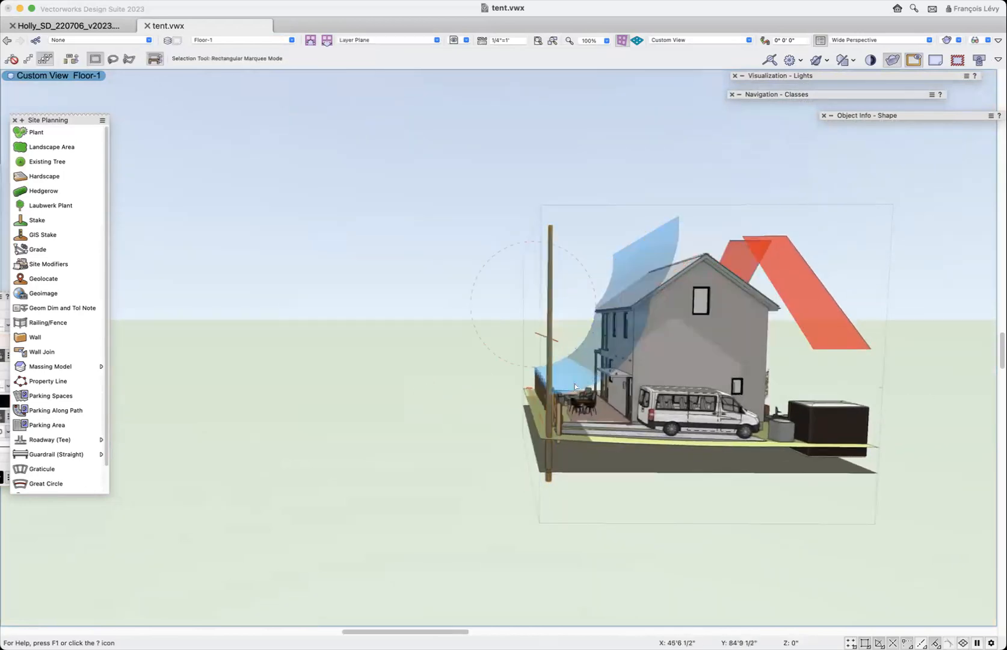
- Examine the curved blue neutral wire clearance surface in relation to the roof eave, patio, awning and power pole
key(semicolon)
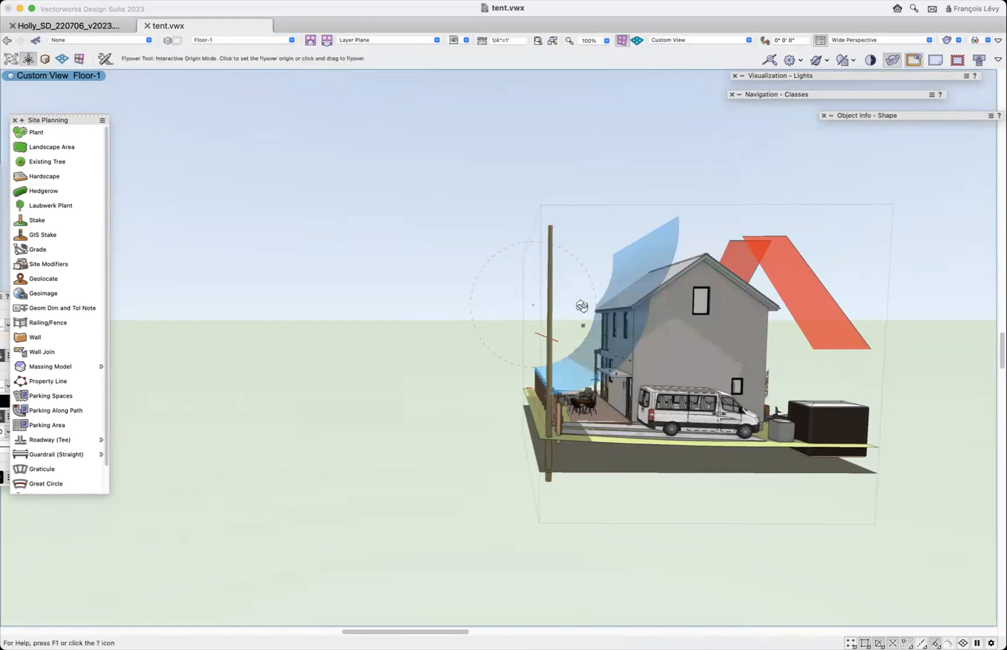
scroll(564, 280, up, 5)
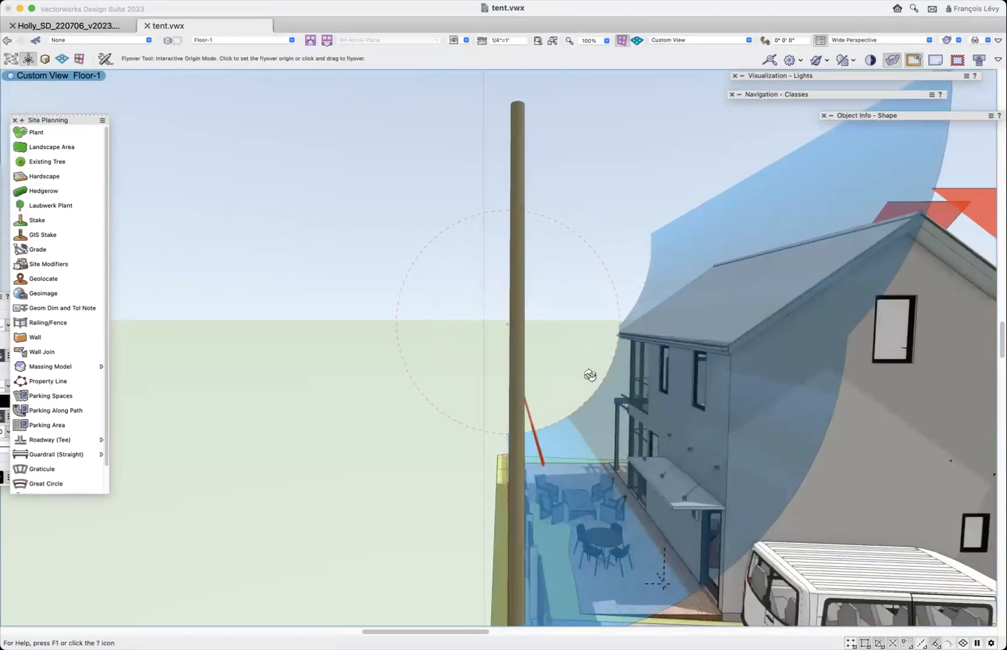
scroll(591, 376, down, 4)
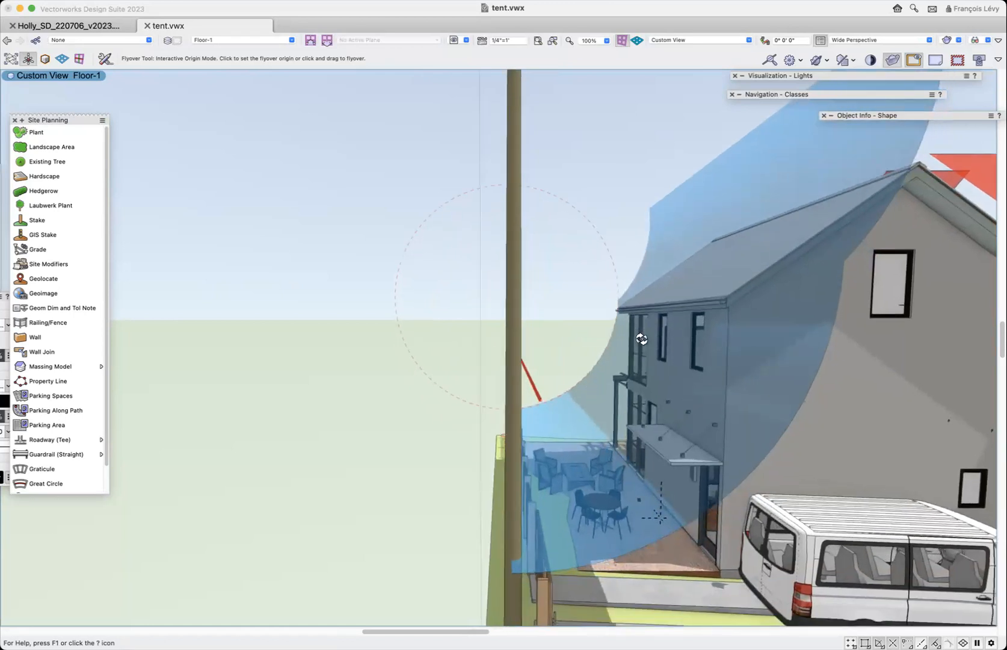
drag(695, 404, 690, 381)
drag(659, 377, 637, 499)
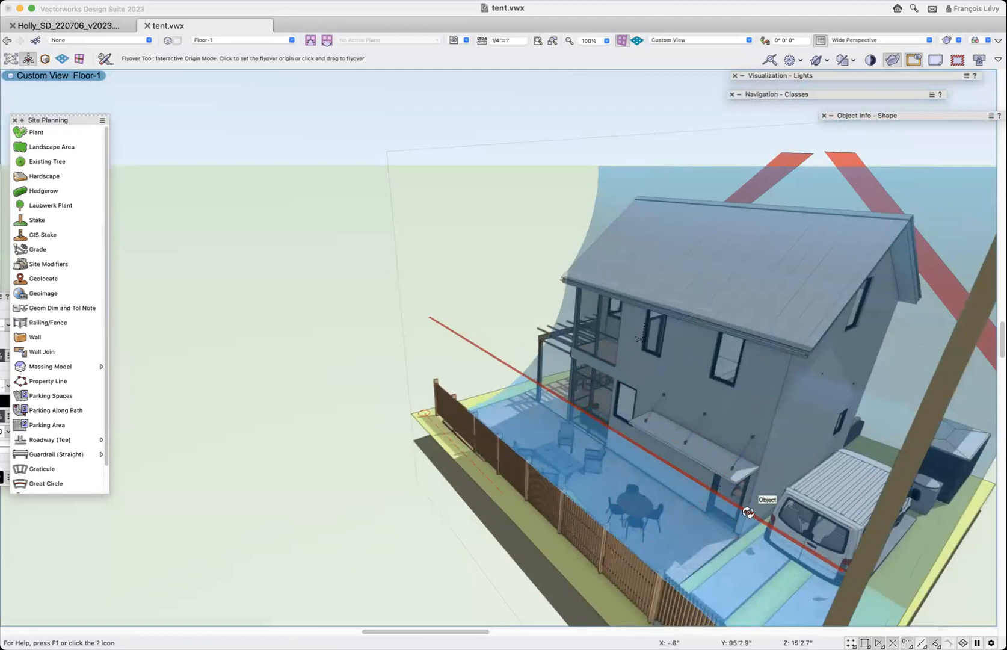
drag(763, 517, 967, 488)
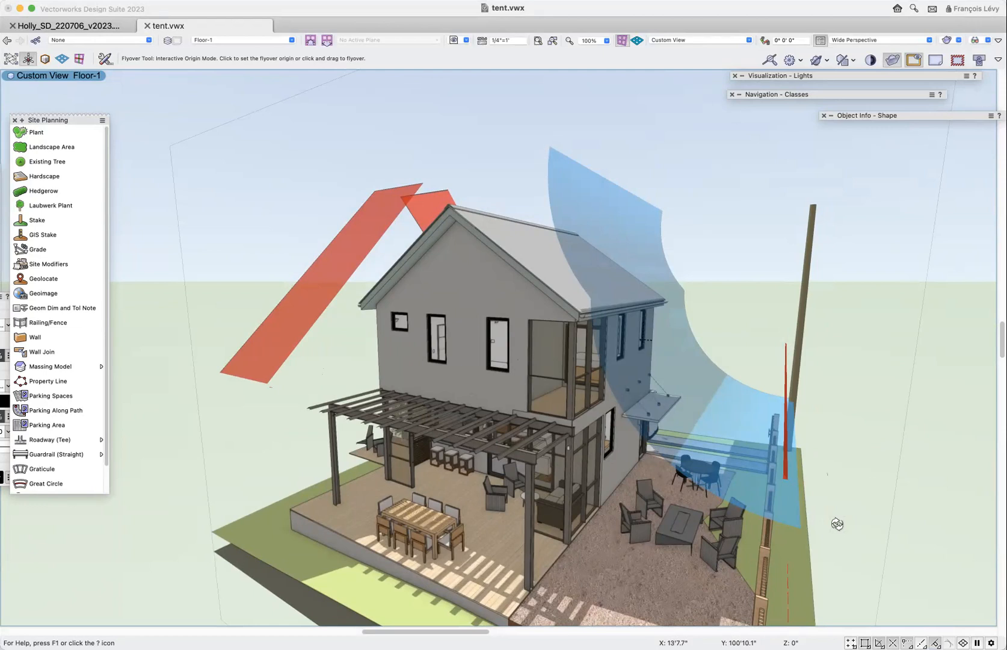
drag(843, 511, 846, 512)
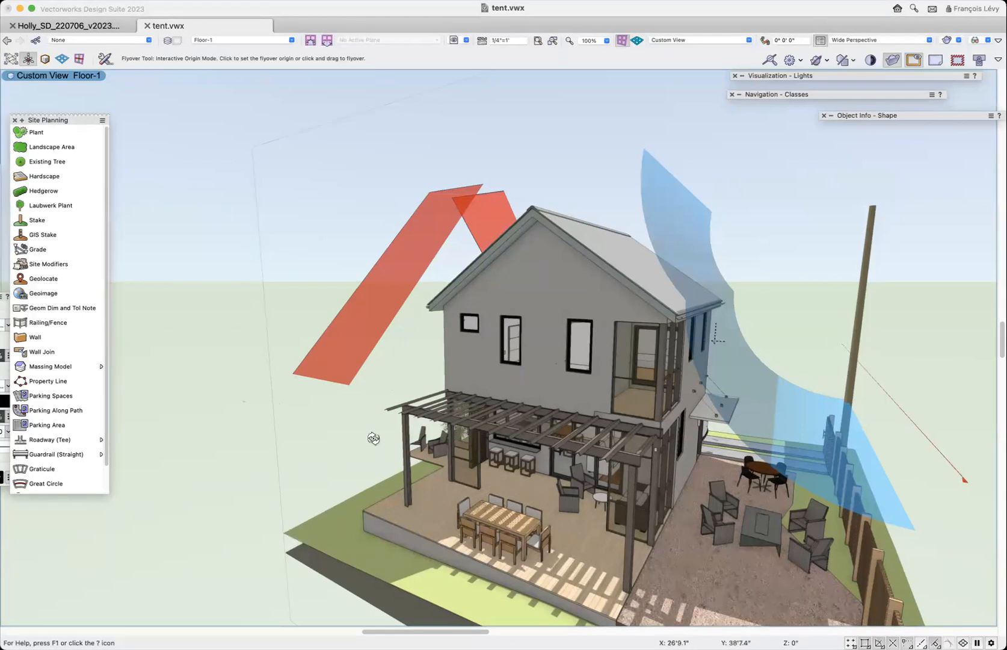
click(597, 307)
- Switch to the a2.2 [elevations] sheet layer
click(212, 40)
scroll(238, 137, up, 5)
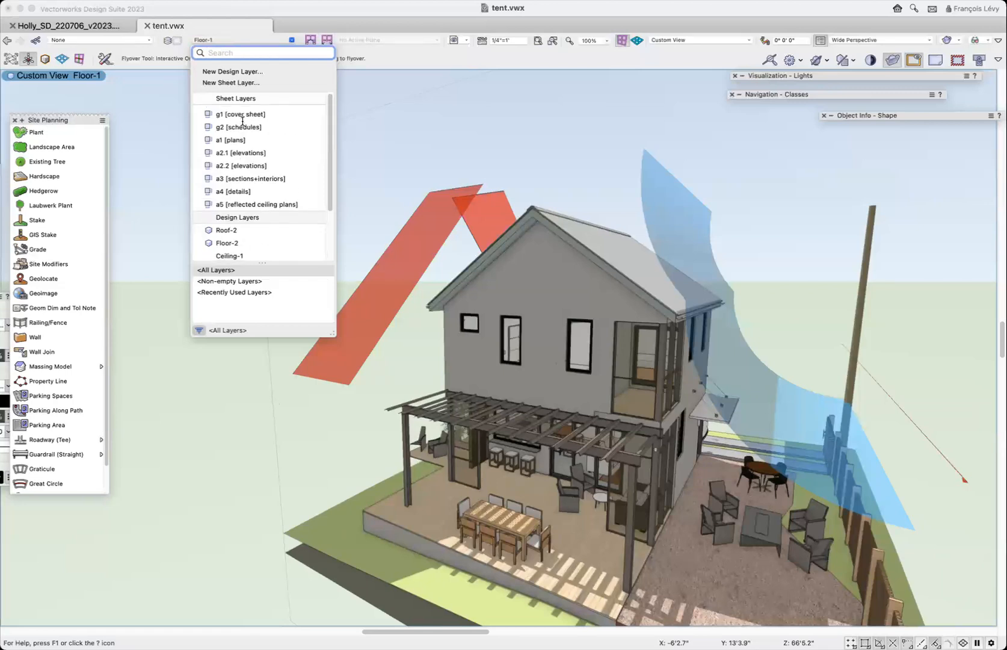
click(240, 163)
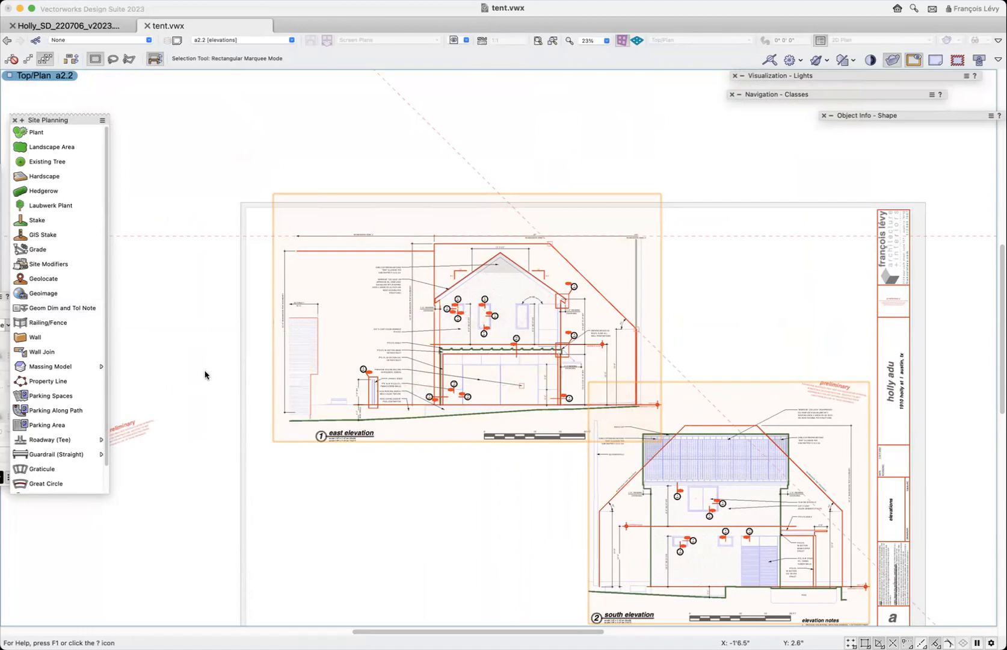
- Examine the east elevation's roof eave at the dashed line and the south elevation's tent boundary, gable notes and dimensions
scroll(205, 375, left, 1)
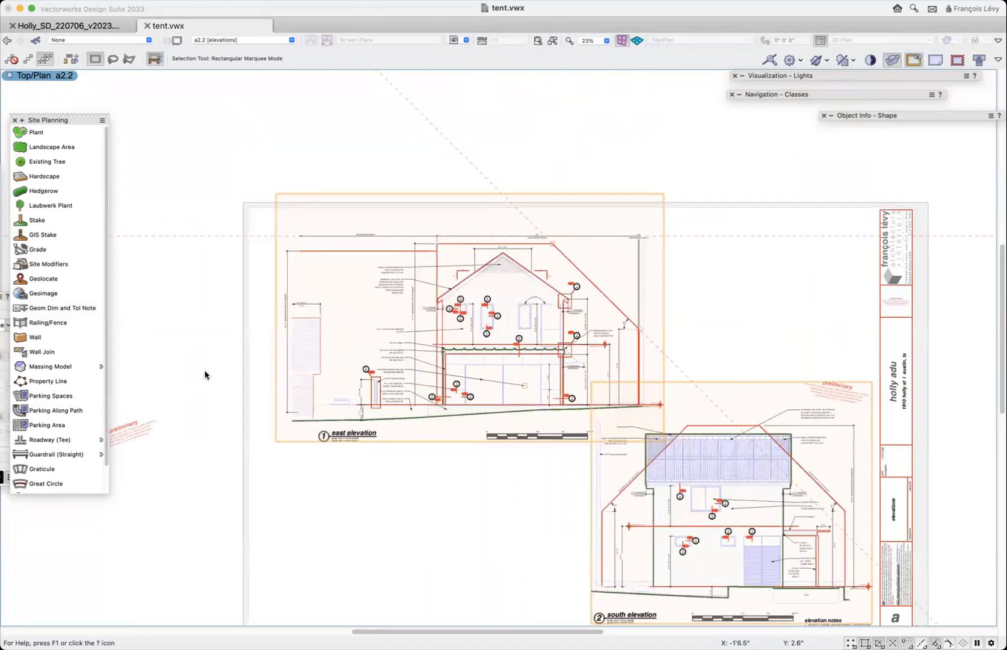
scroll(205, 375, left, 5)
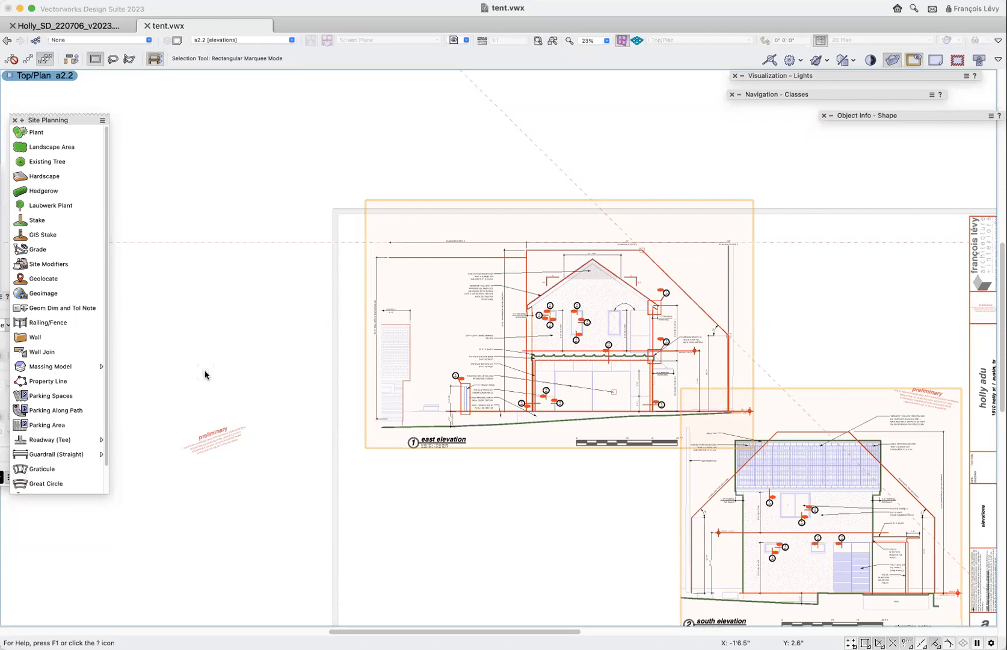
scroll(205, 375, down, 2)
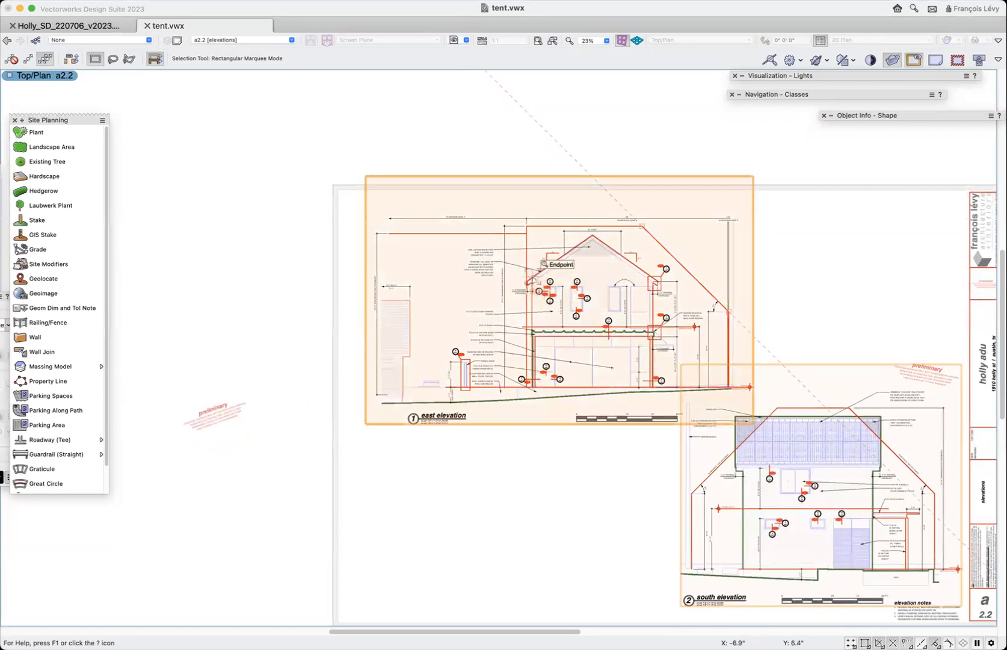
key(c)
drag(510, 266, 554, 293)
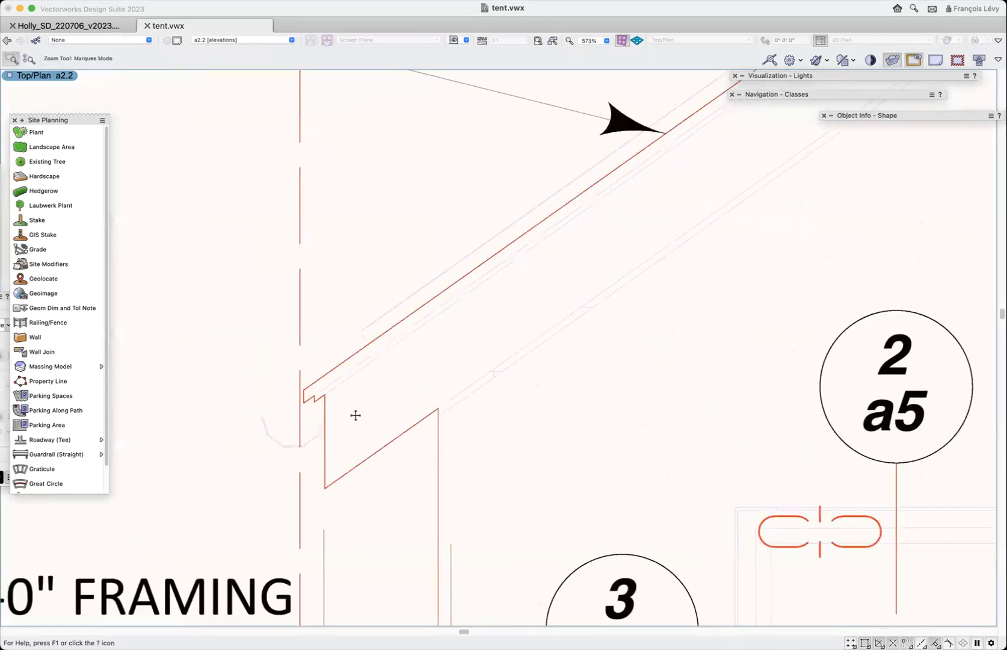
scroll(355, 415, down, 15)
scroll(355, 475, down, 4)
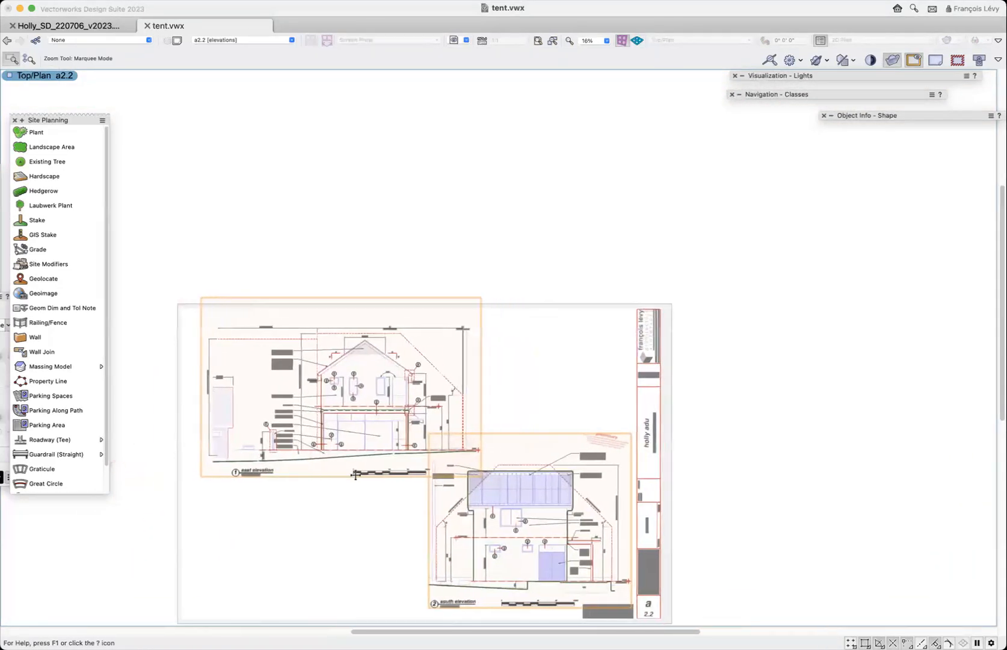
drag(438, 447, 640, 564)
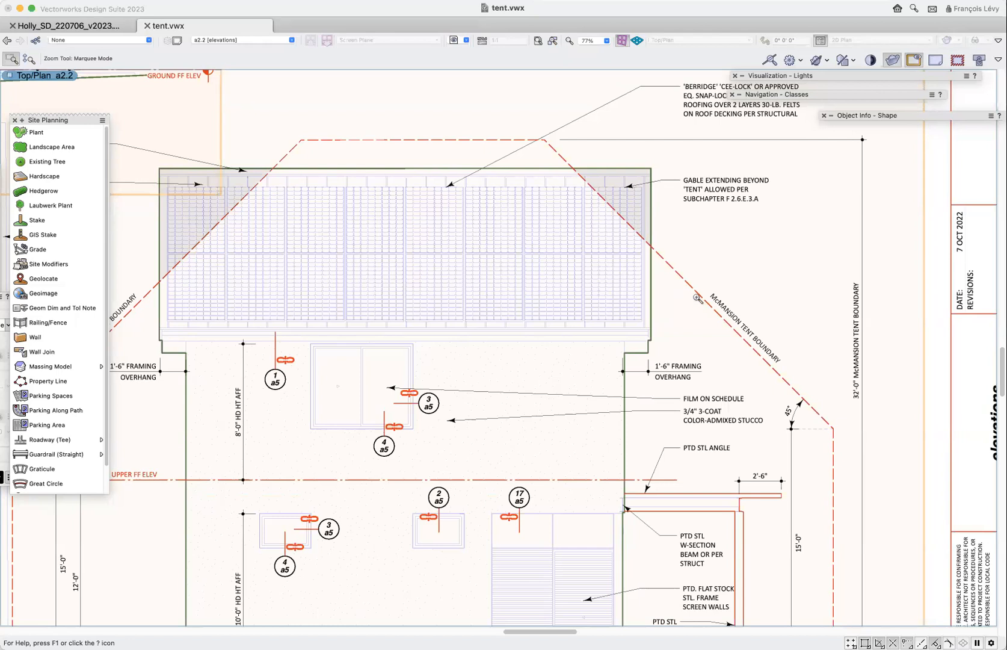
scroll(697, 298, down, 3)
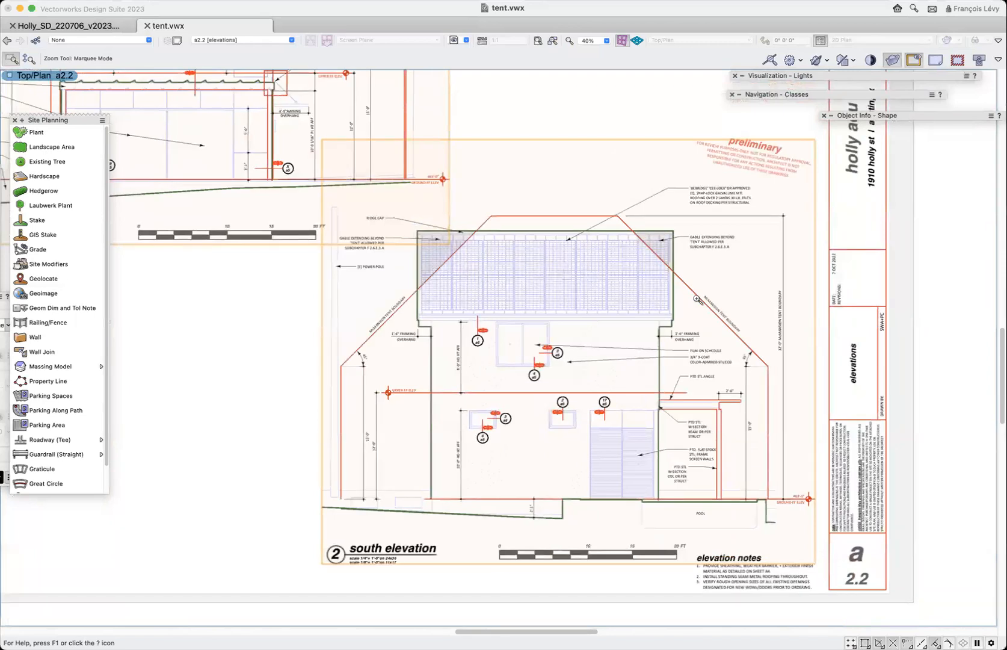
scroll(697, 298, down, 3)
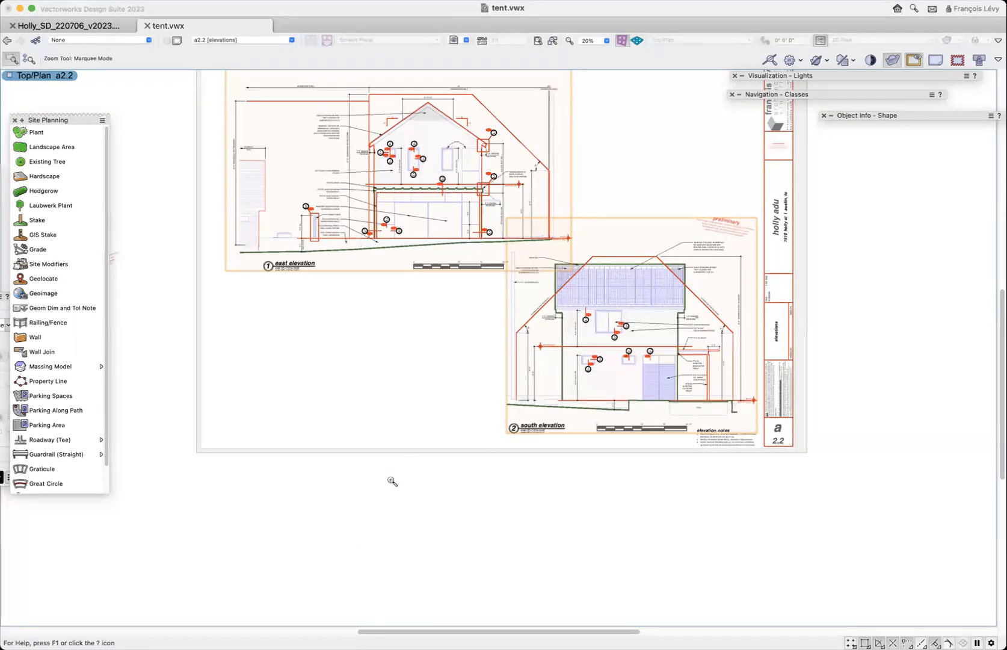
scroll(393, 482, up, 5)
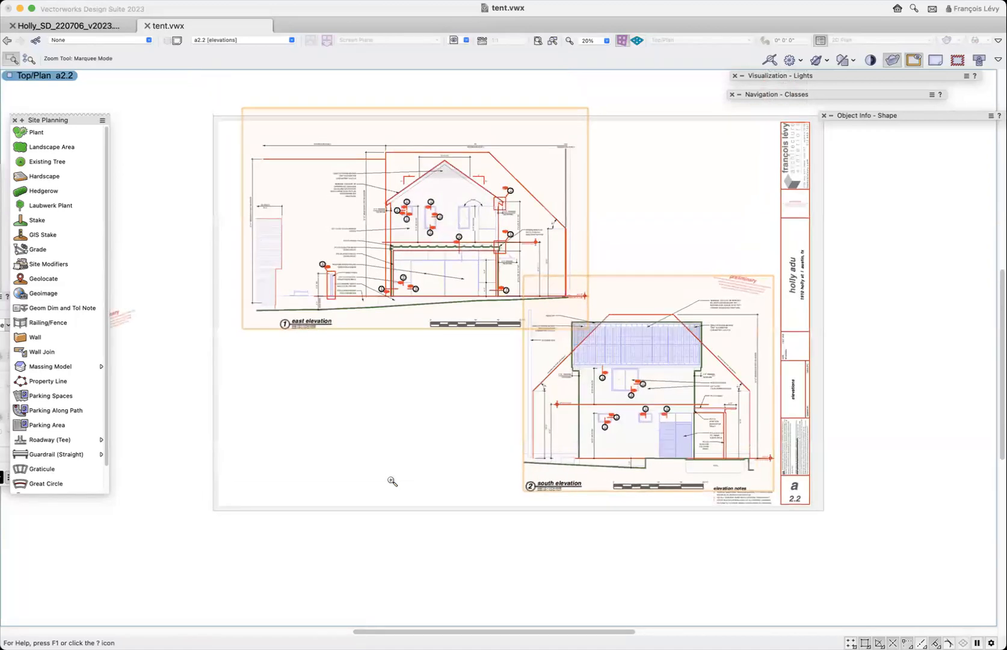
scroll(393, 482, up, 1)
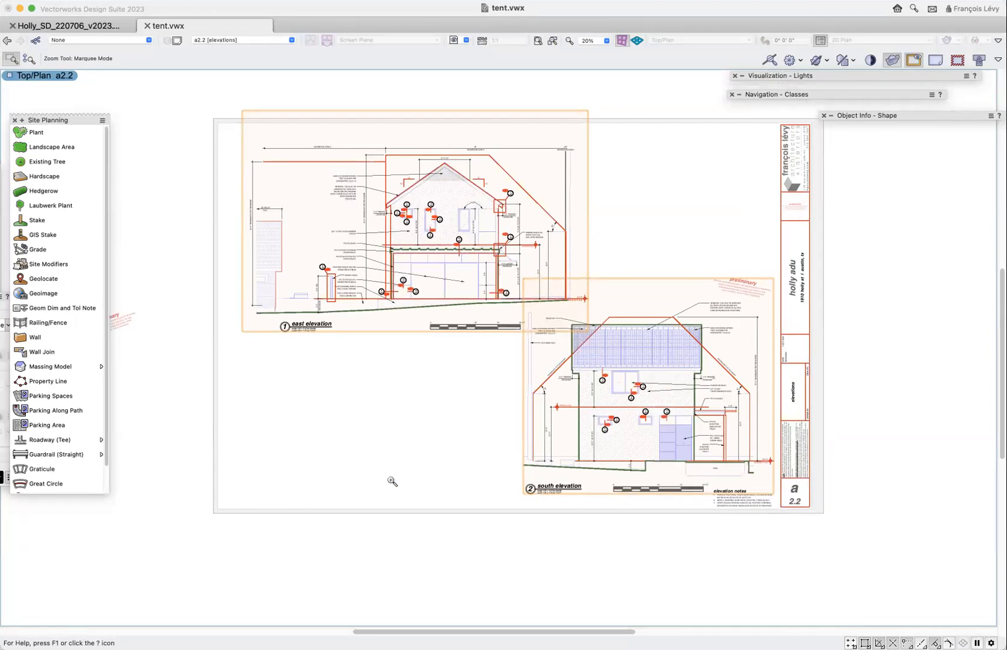
- Return to the saved view "7 neutral wire clearance" and examine the blue clearance surface against the eave, fence and power pole
click(455, 41)
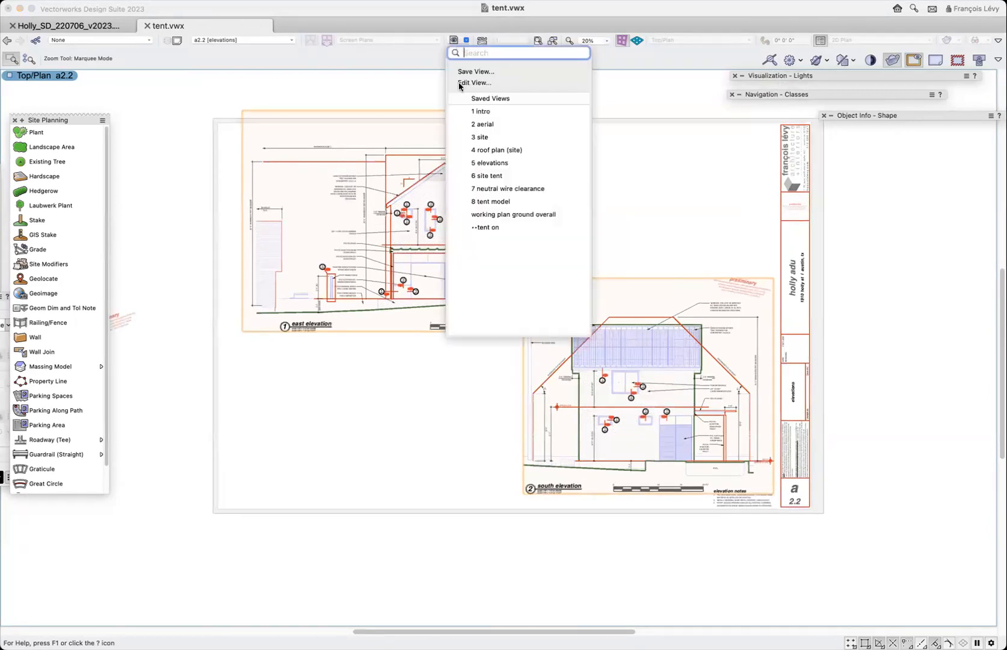
click(495, 189)
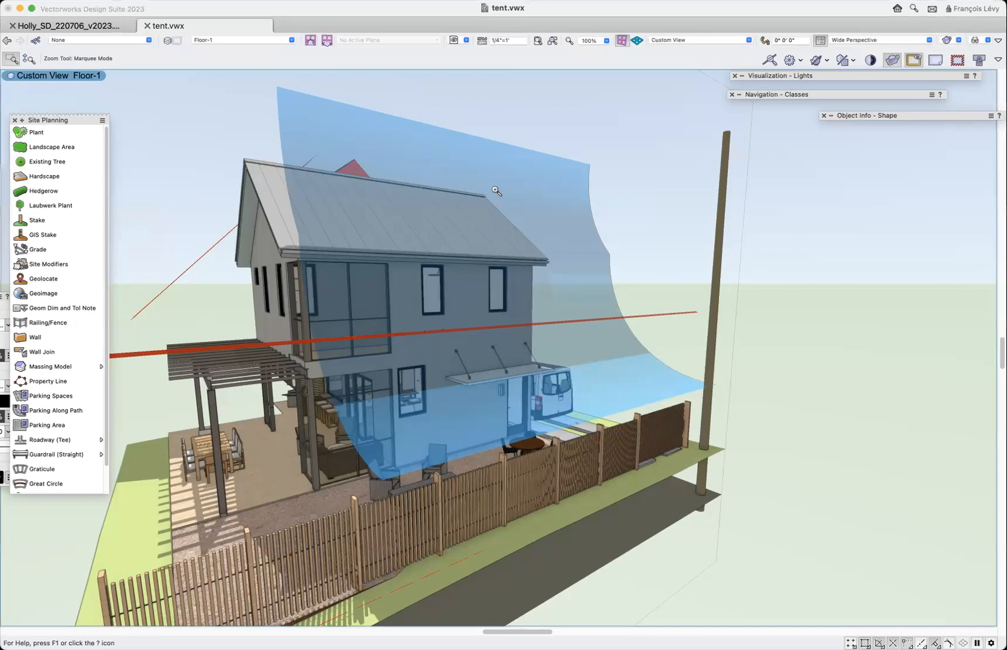
click(1, 90)
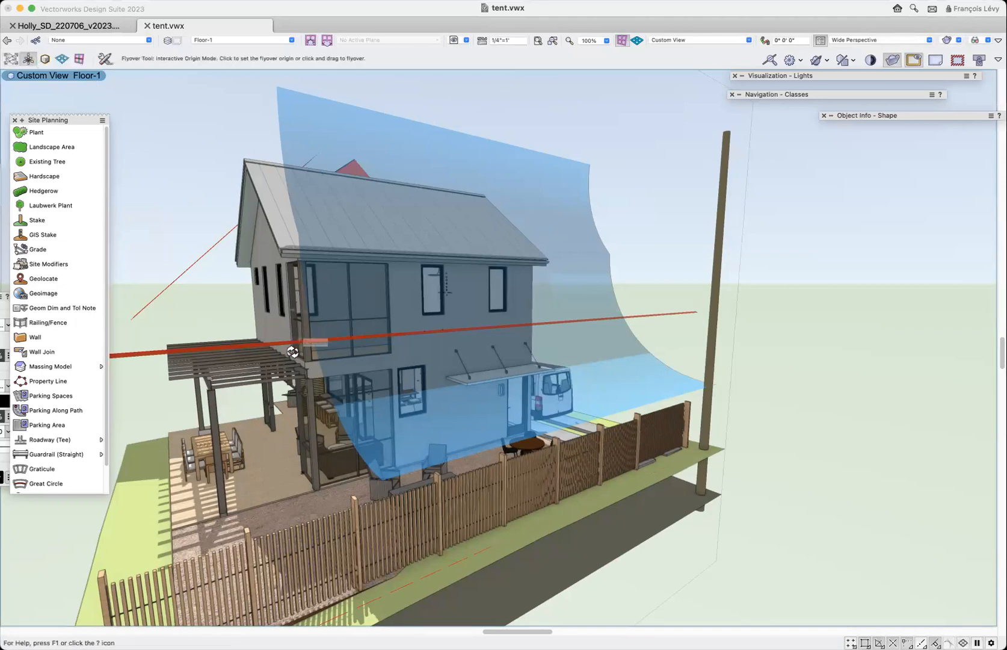
key(x)
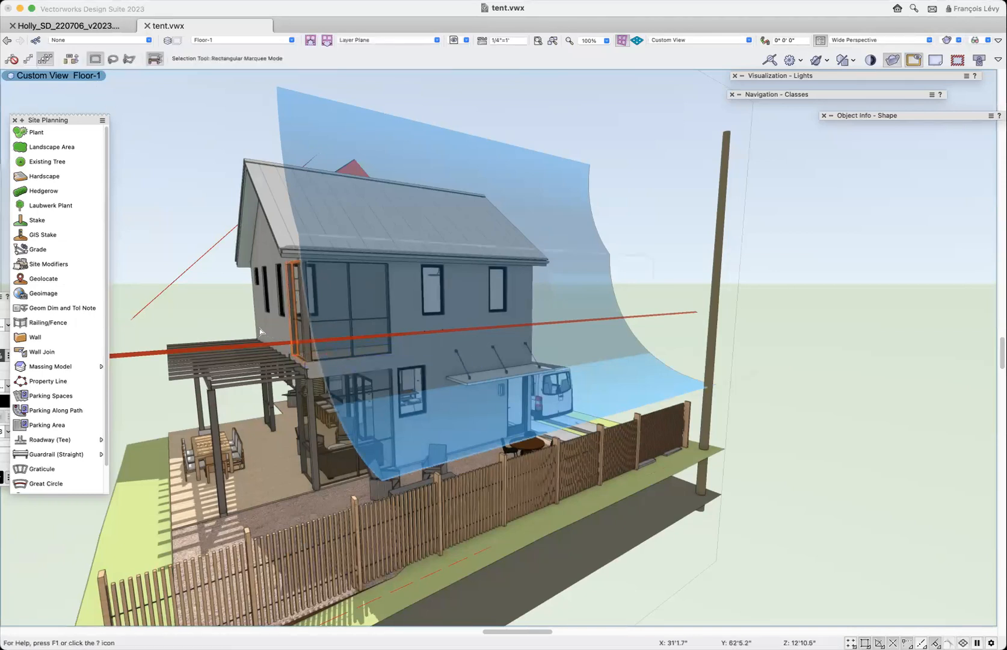
click(25, 78)
drag(232, 324, 377, 335)
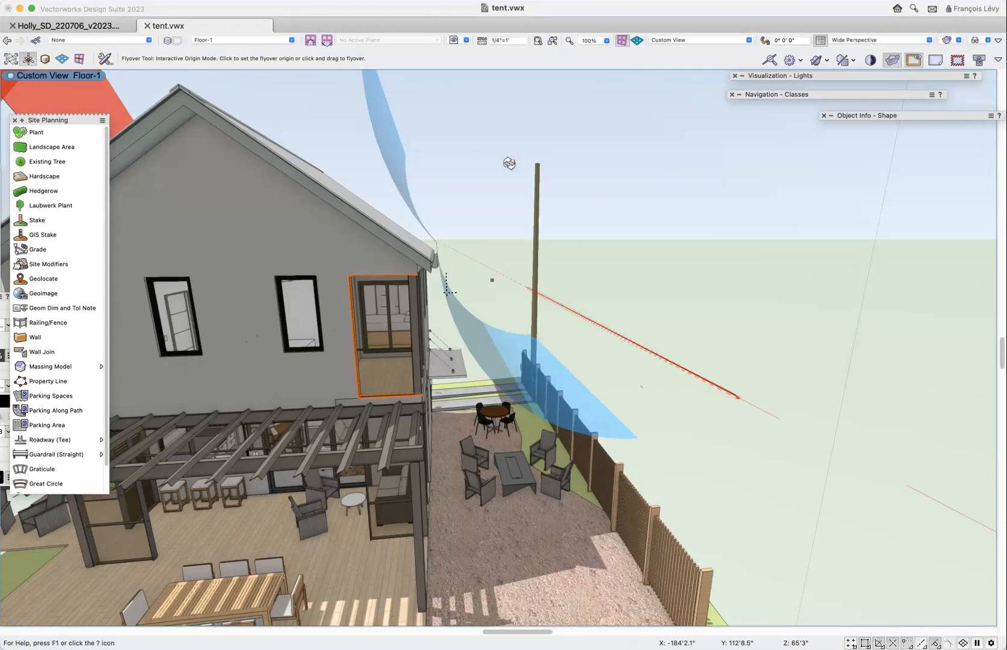
drag(628, 315, 446, 438)
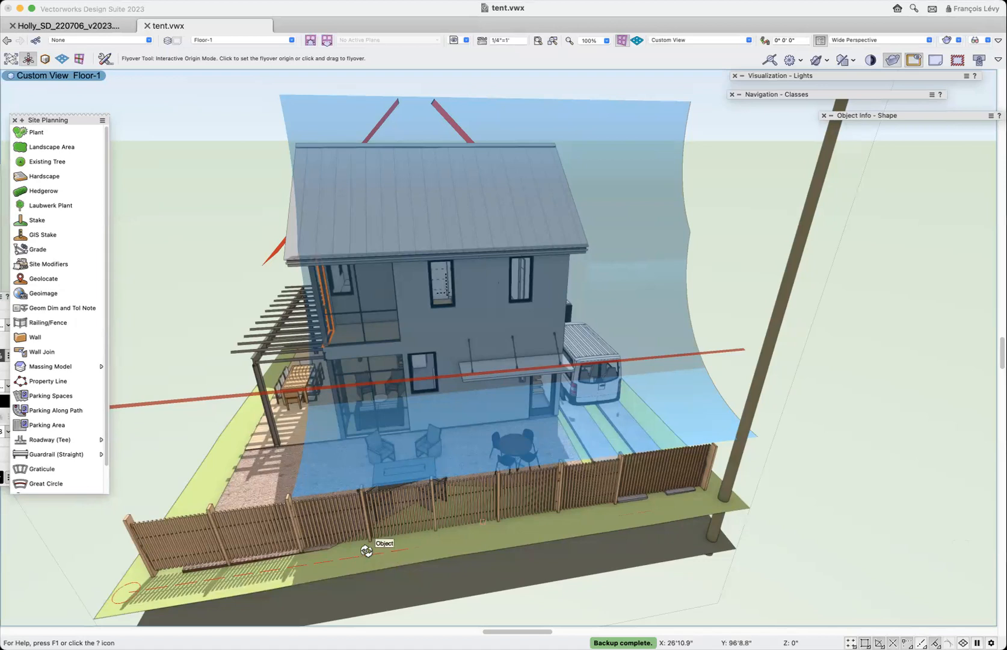
drag(363, 569, 373, 556)
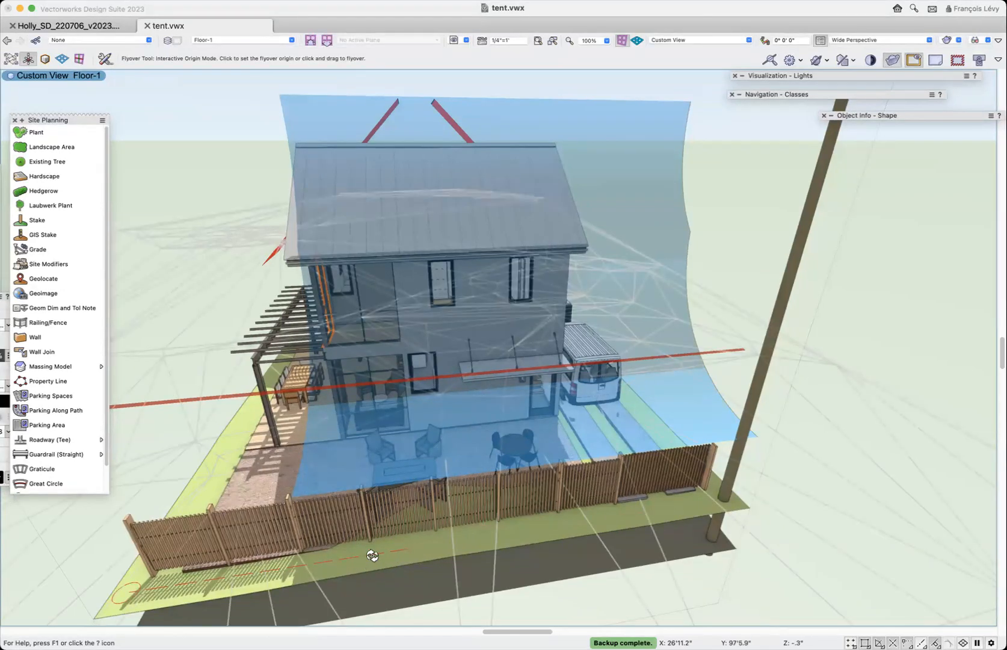